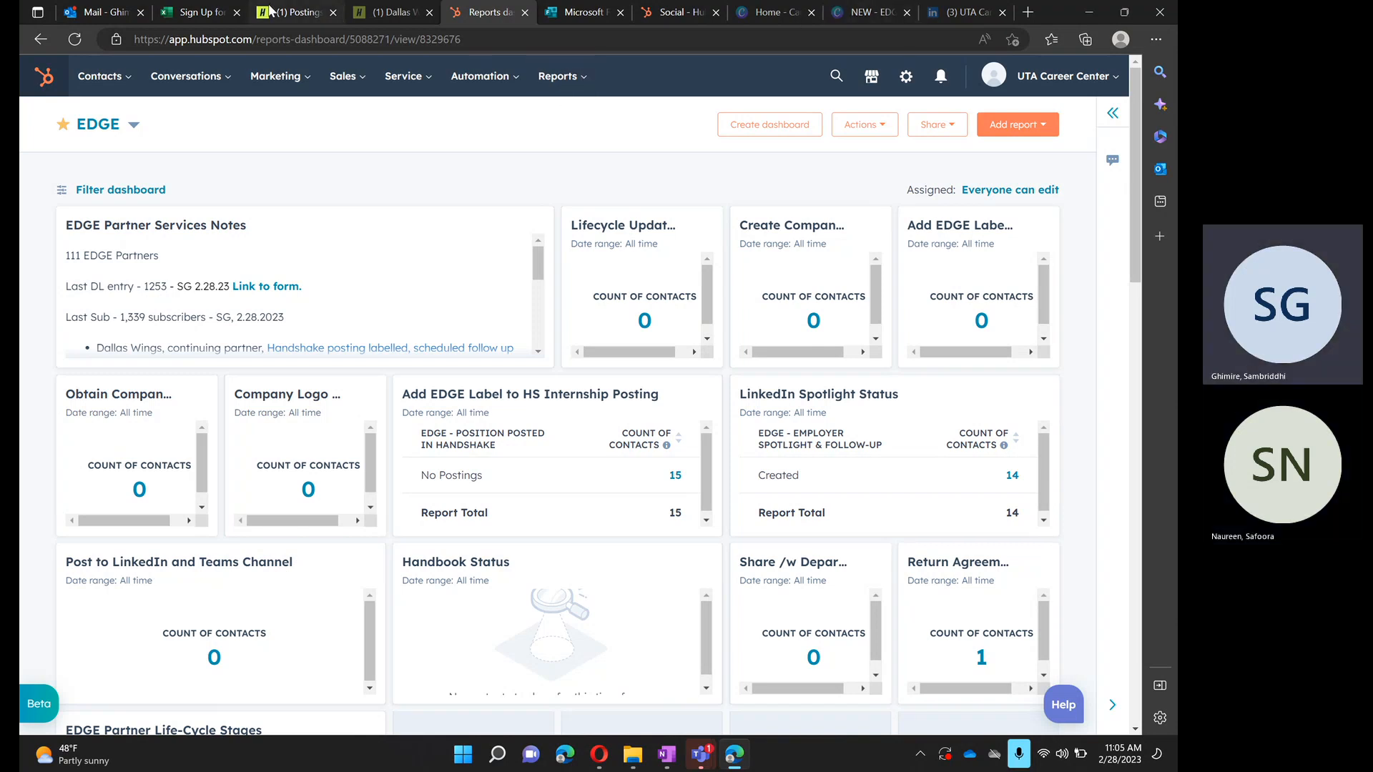
- Close the Dallas Wings browser tab and move the Handshake postings tab to the end of the open tabs
{"action": "left_click", "coordinate": [429, 13]}
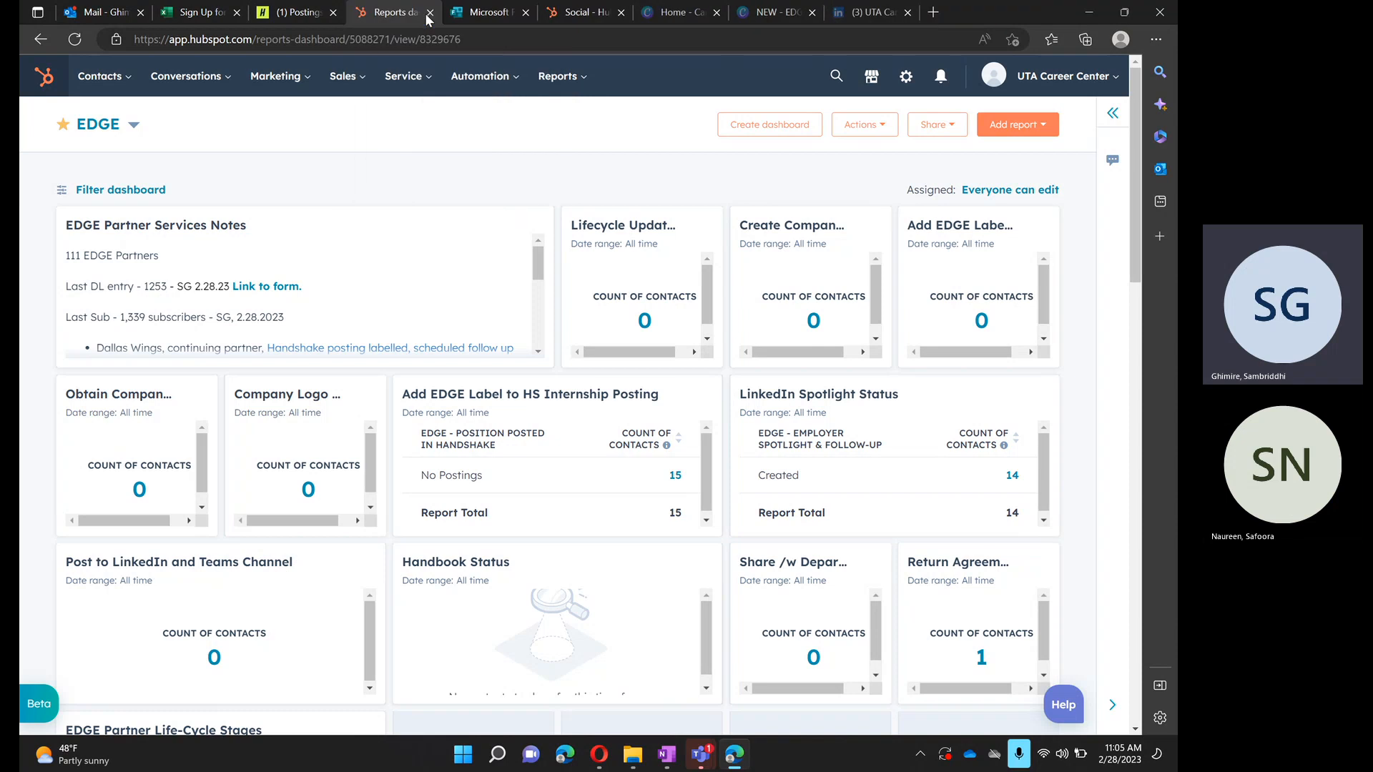
{"action": "left_click_drag", "start_coordinate": [305, 18], "coordinate": [942, 14]}
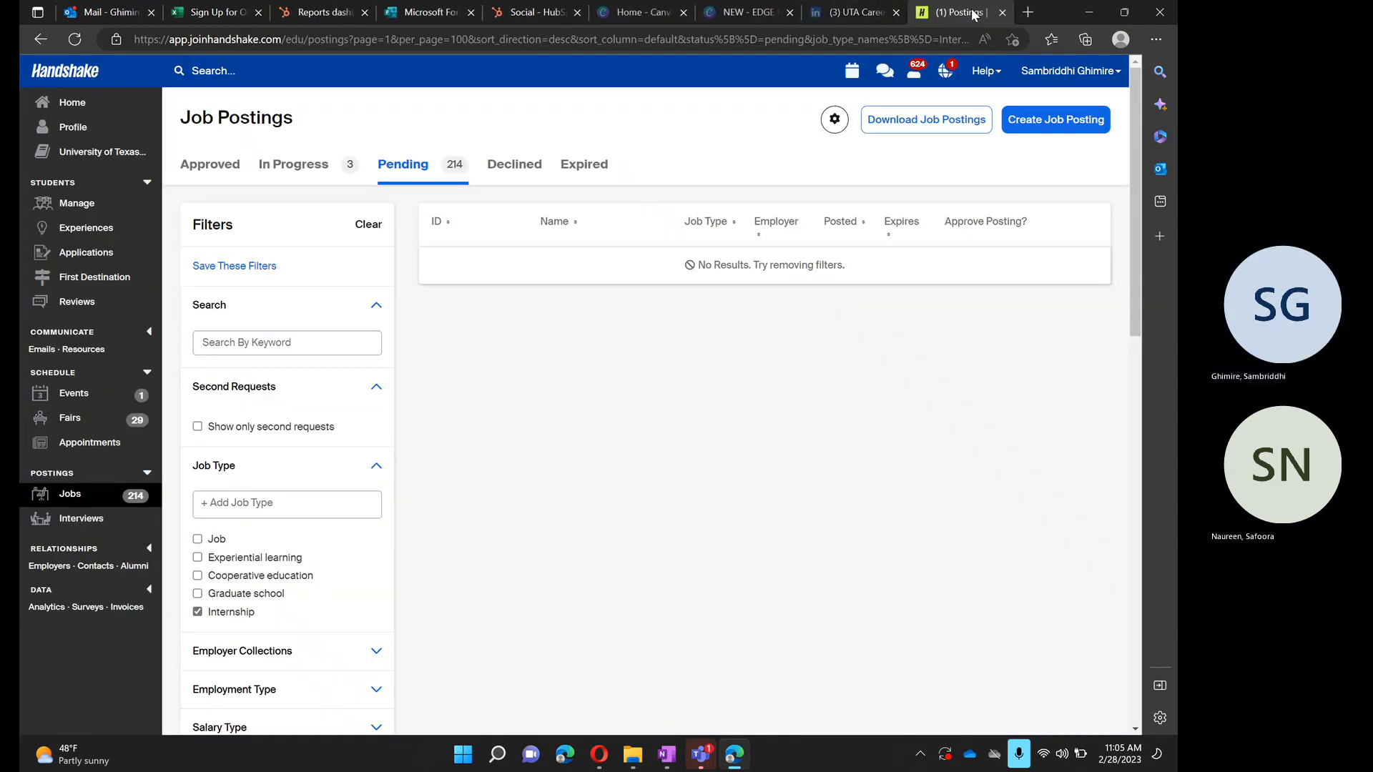
- Open the Handshake notifications and mark all of them as read
{"action": "left_click", "coordinate": [947, 73]}
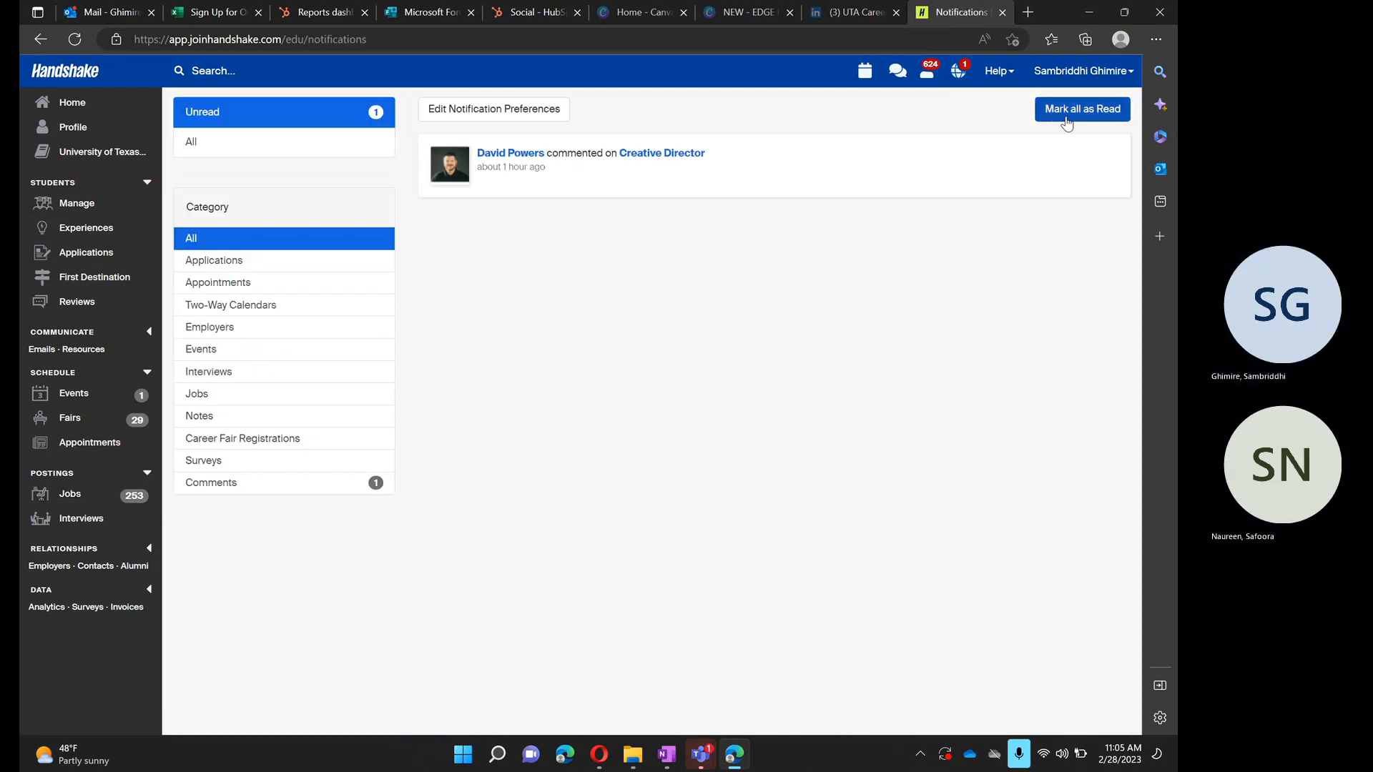
{"action": "left_click", "coordinate": [1066, 122]}
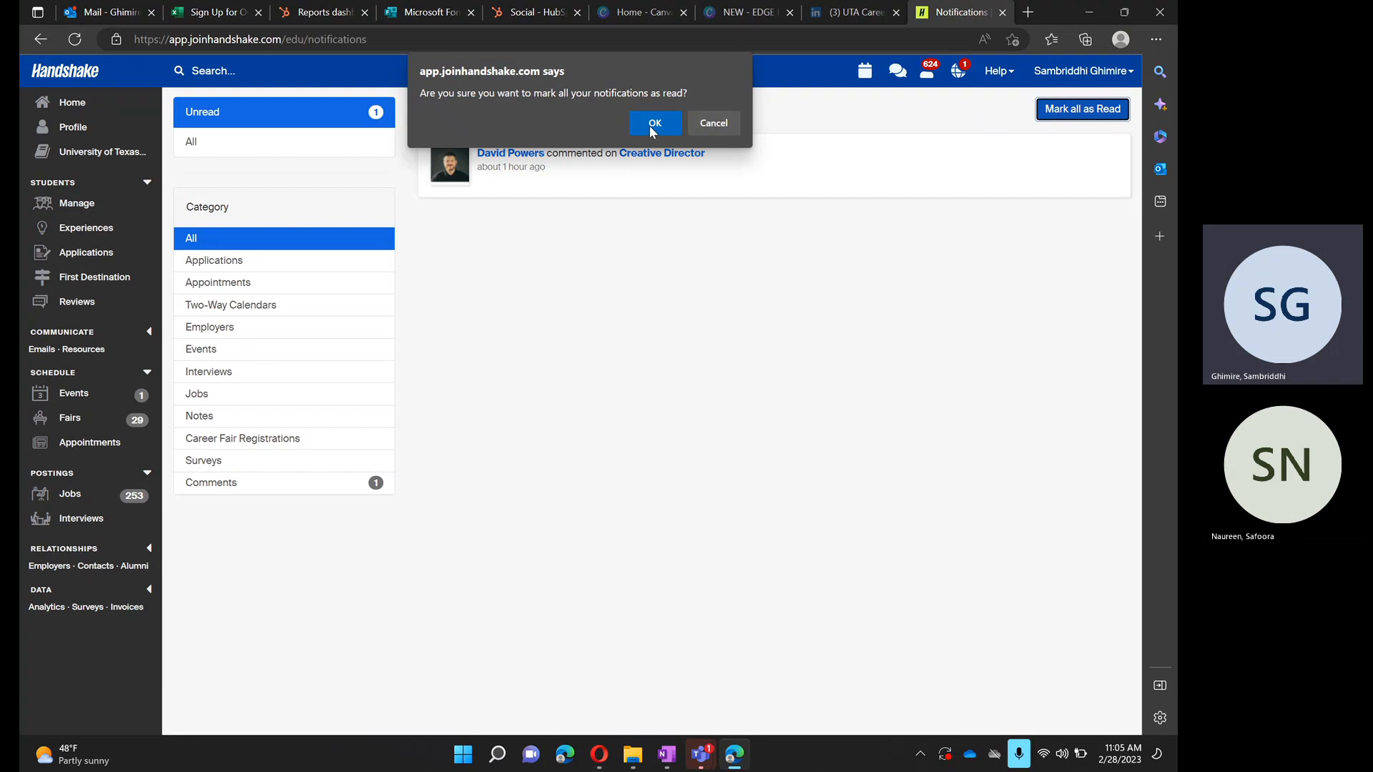
{"action": "left_click", "coordinate": [654, 126]}
- Show the approved job postings and filter them to the Internship job type
{"action": "left_click", "coordinate": [103, 496]}
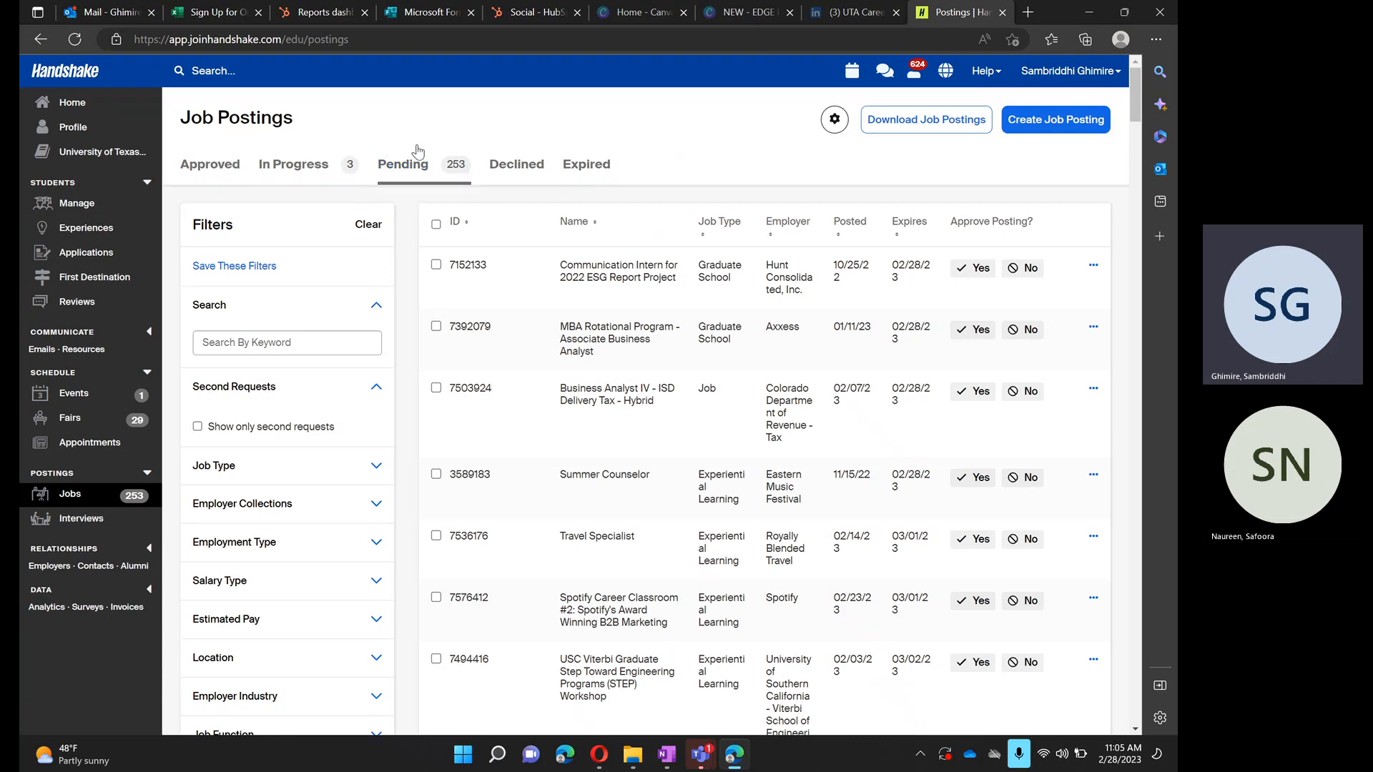
{"action": "left_click", "coordinate": [196, 164]}
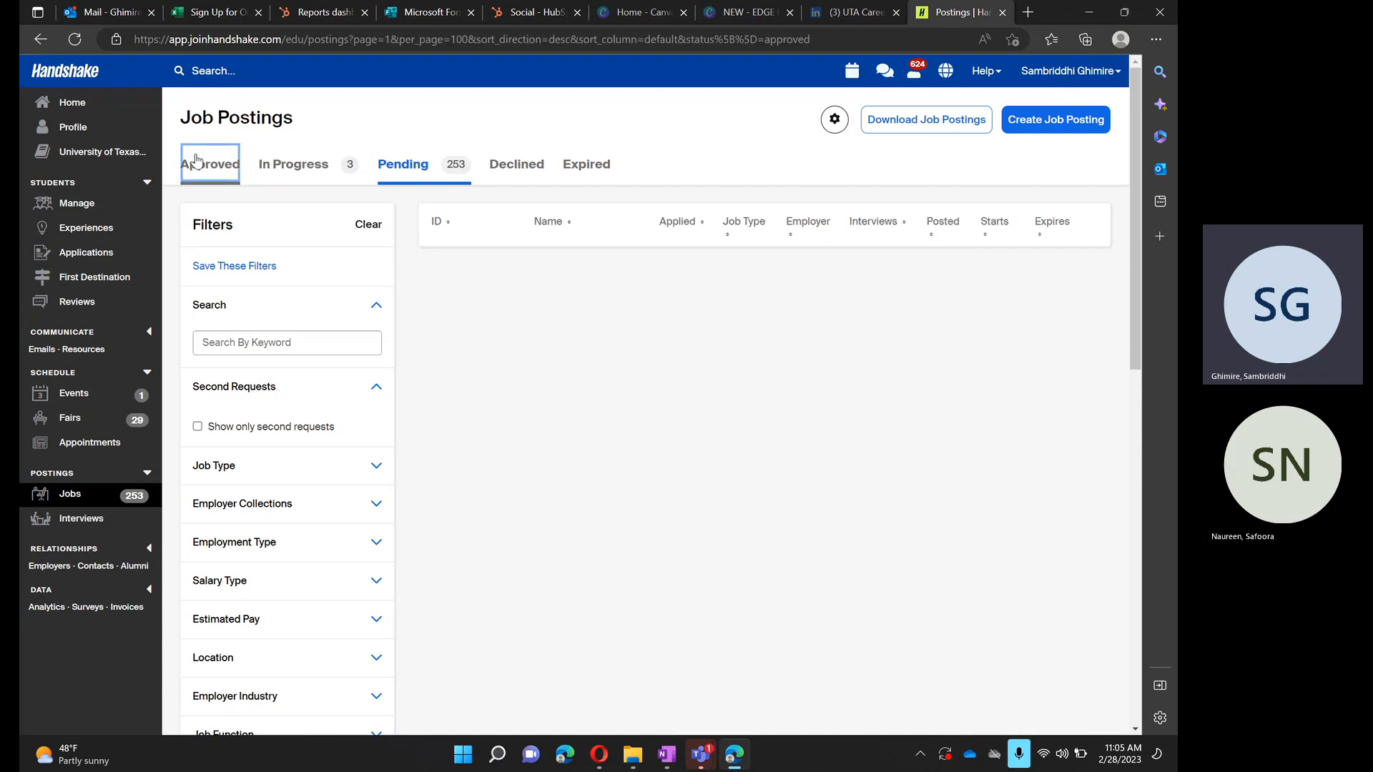
{"action": "left_click", "coordinate": [338, 483]}
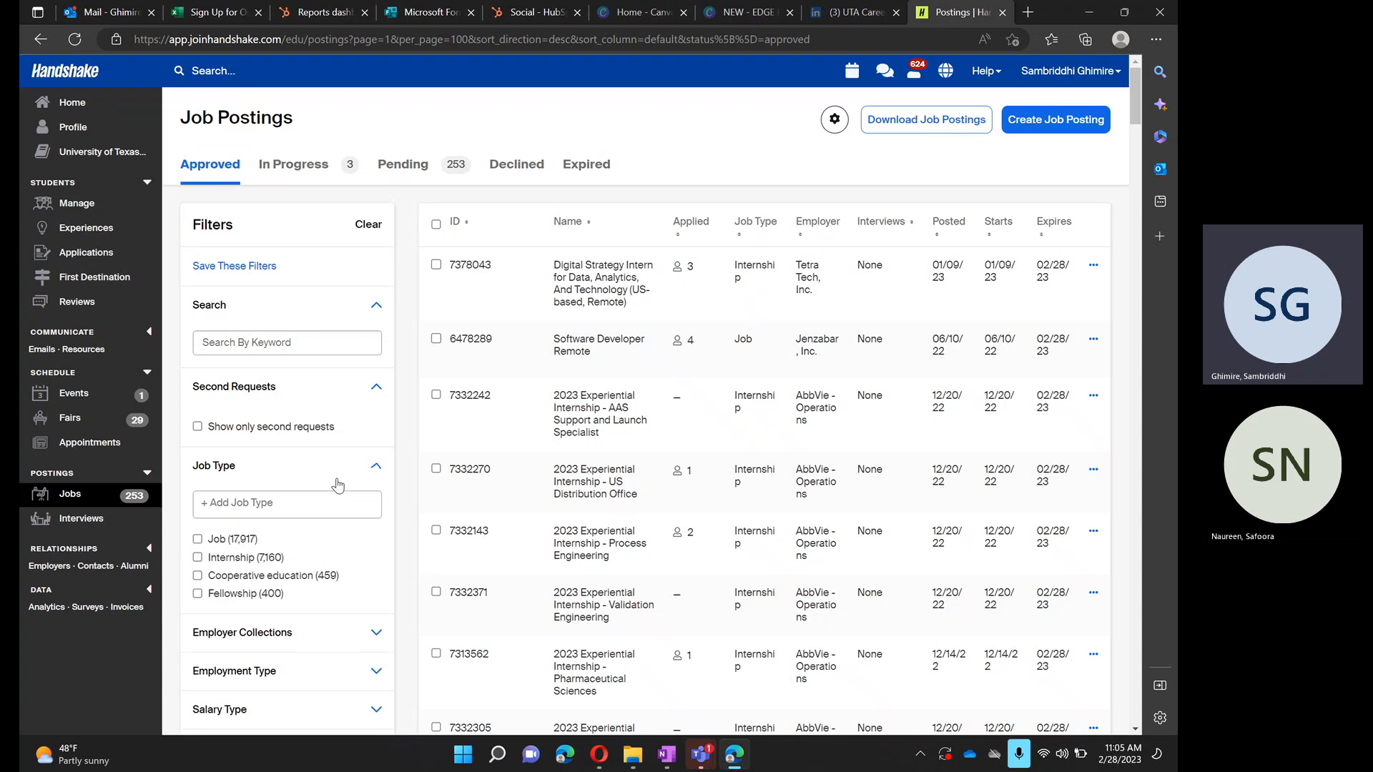
{"action": "left_click", "coordinate": [235, 558]}
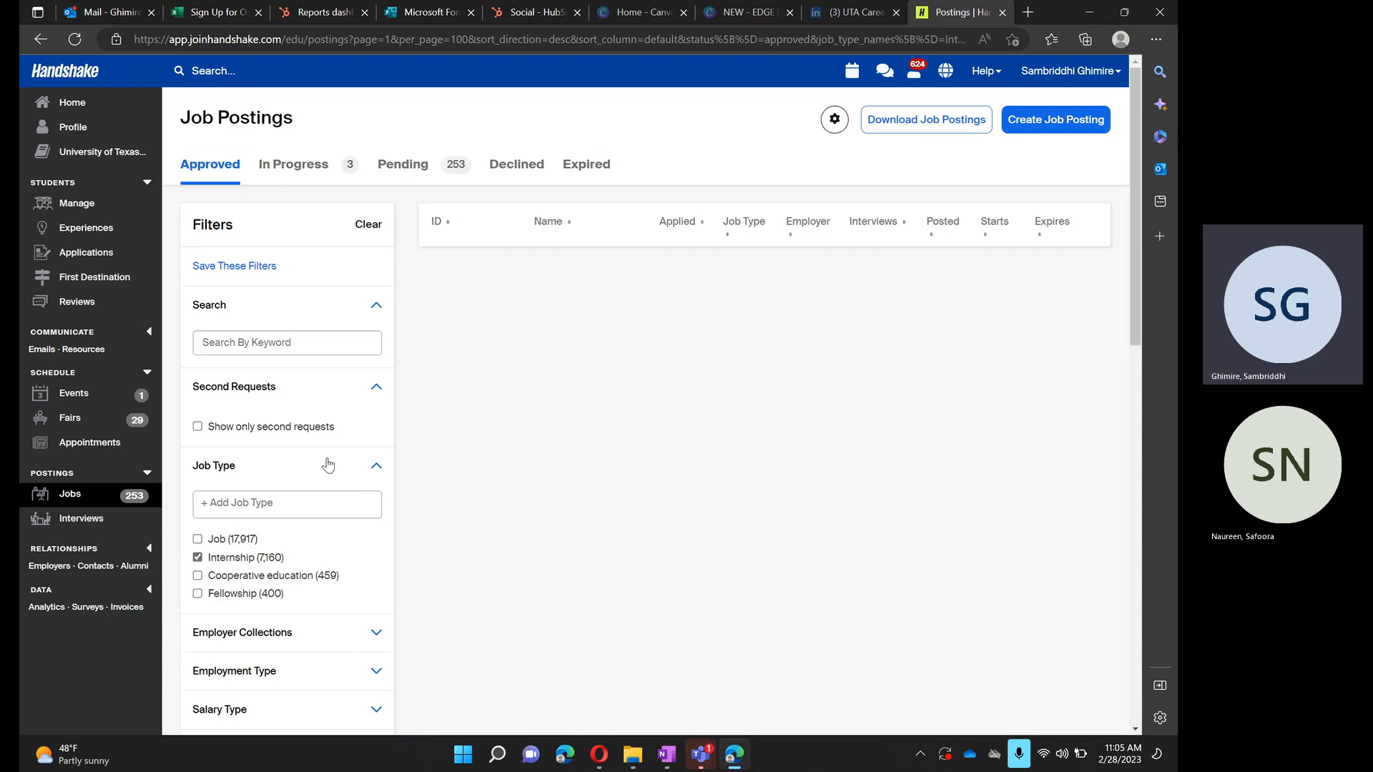
- Filter the approved internships by the label "edge internship posting"
{"action": "scroll", "coordinate": [328, 466], "scroll_direction": "down", "scroll_amount": 3}
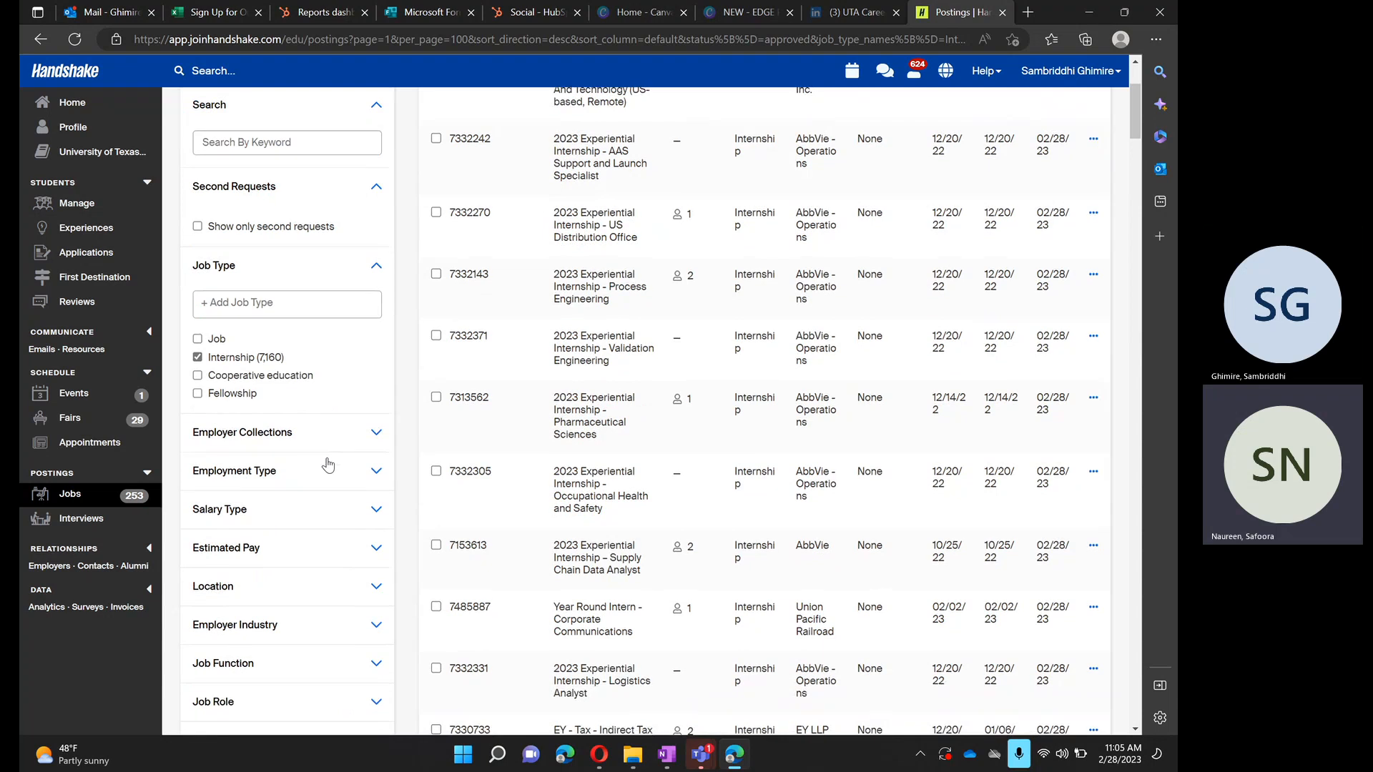
{"action": "scroll", "coordinate": [327, 465], "scroll_direction": "down", "scroll_amount": 2}
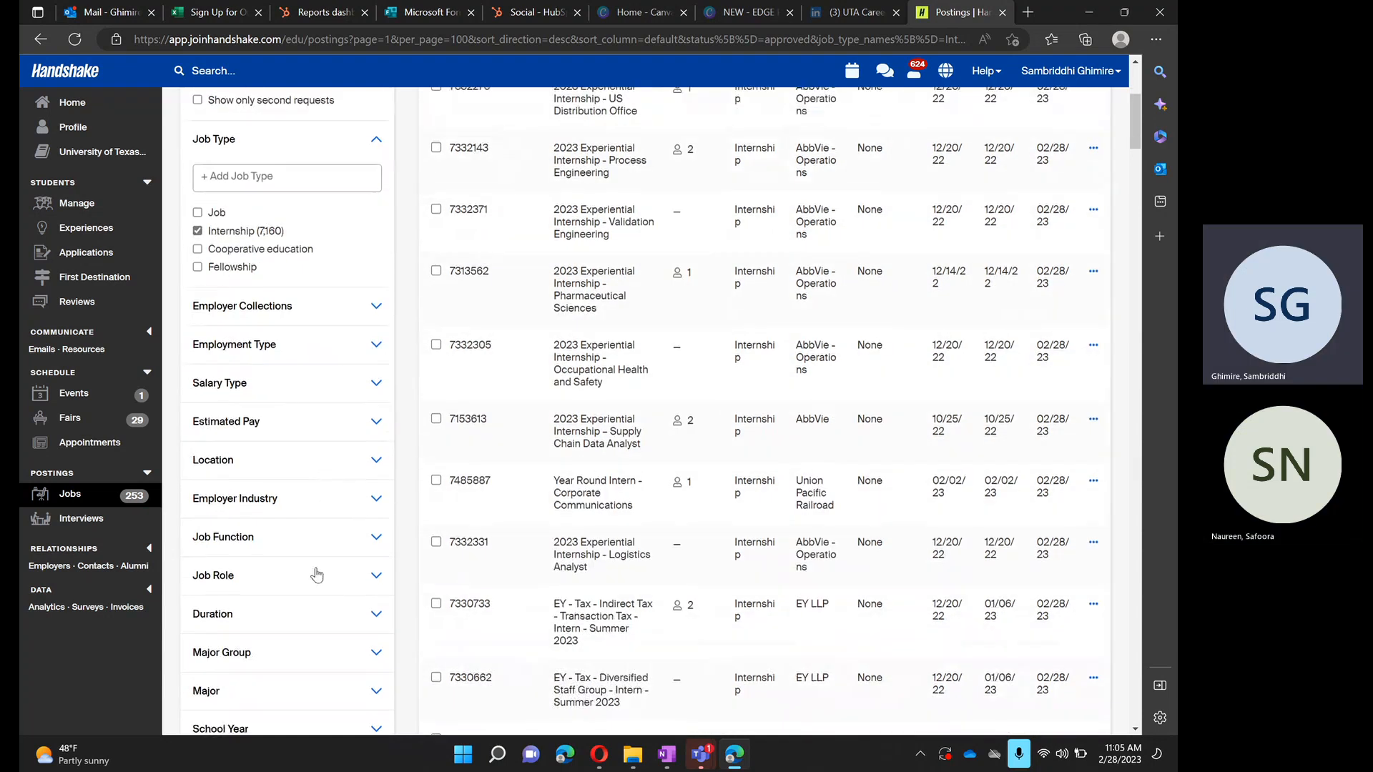
{"action": "scroll", "coordinate": [317, 575], "scroll_direction": "down", "scroll_amount": 3}
{"action": "left_click", "coordinate": [372, 545]}
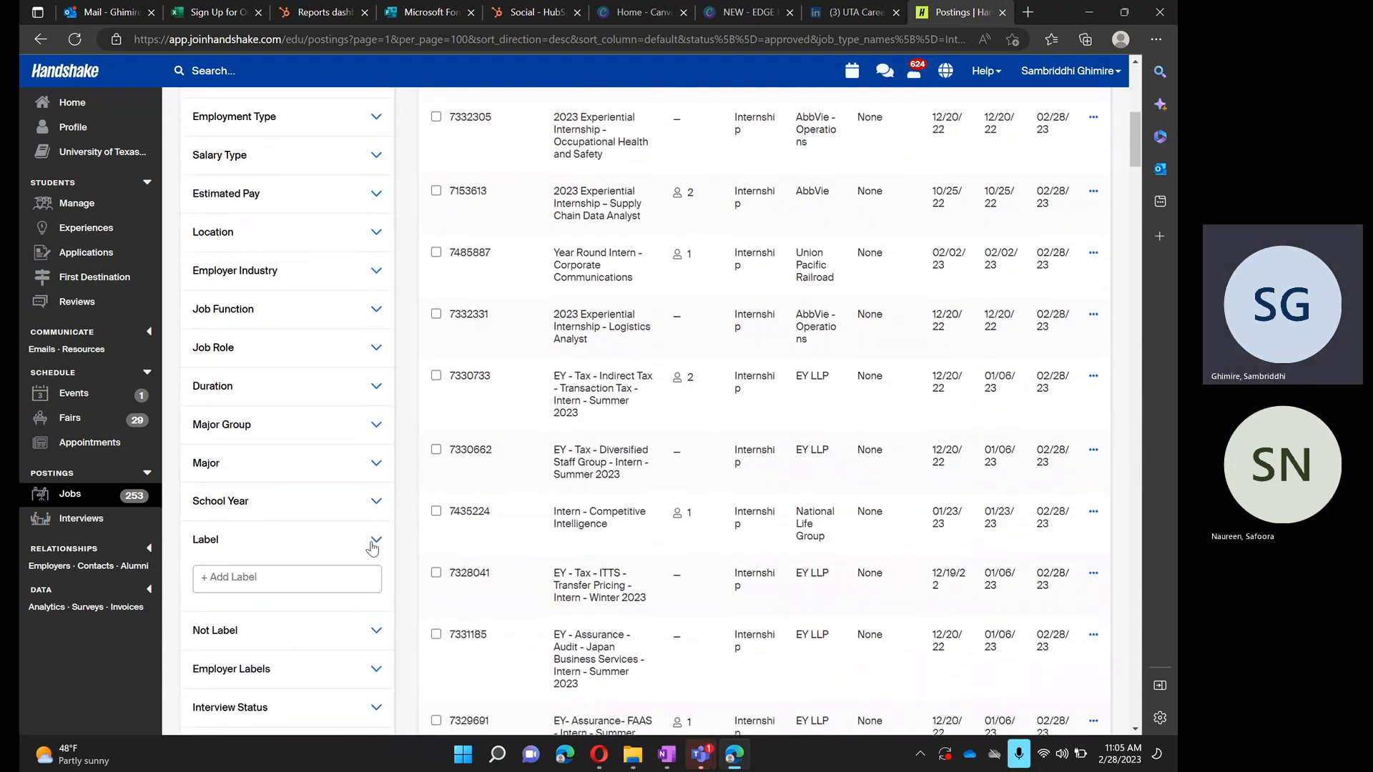
{"action": "left_click", "coordinate": [296, 579]}
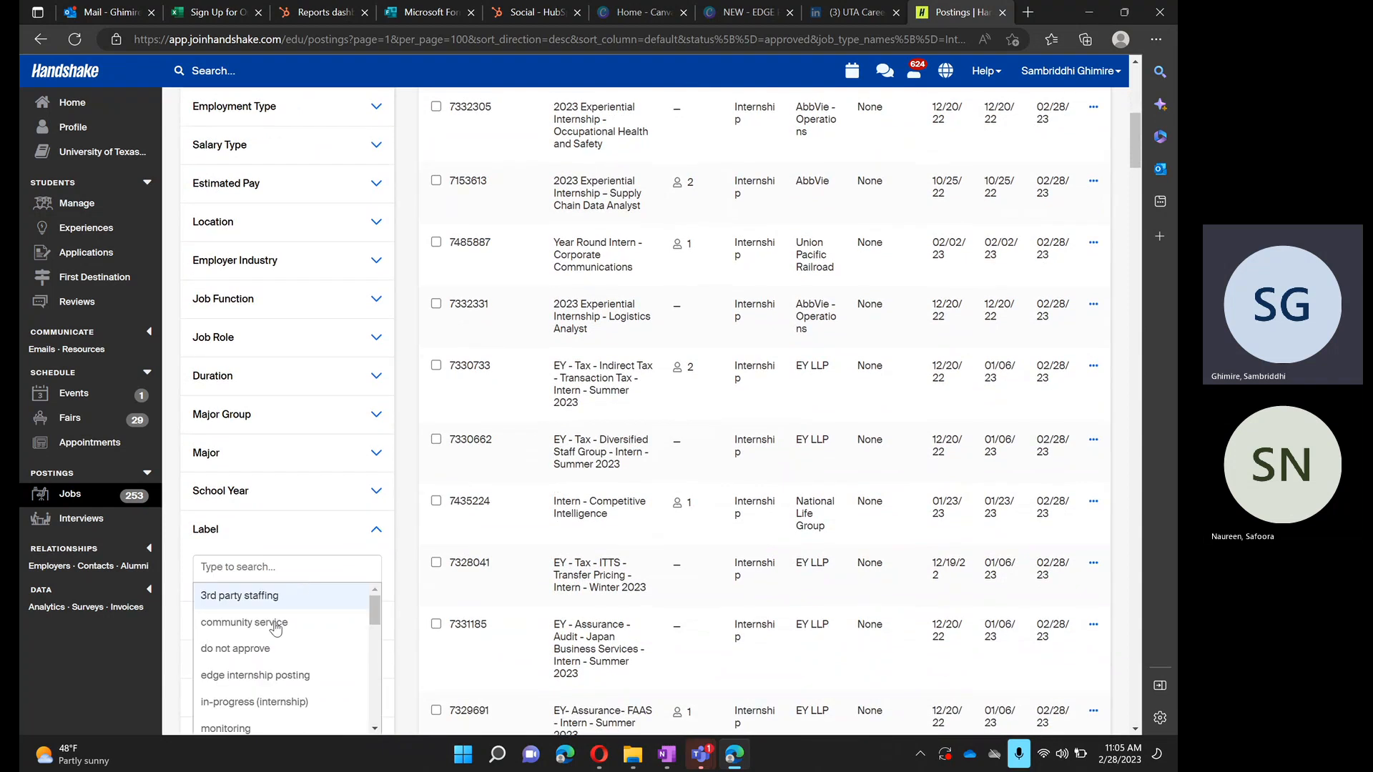
{"action": "left_click", "coordinate": [286, 678]}
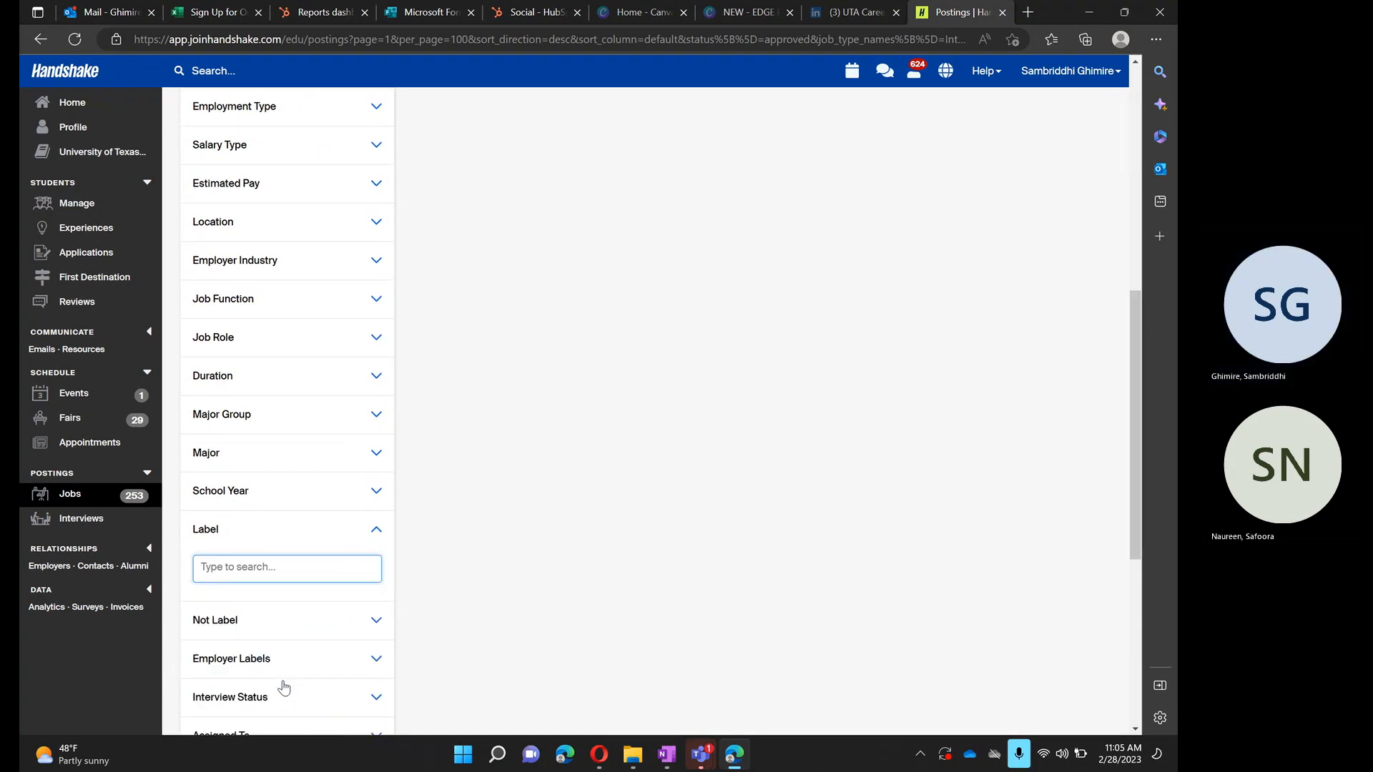
- Set the end date of the Expiration Date filter to 03/14/2023, leaving its start date empty
{"action": "scroll", "coordinate": [284, 688], "scroll_direction": "down", "scroll_amount": 2}
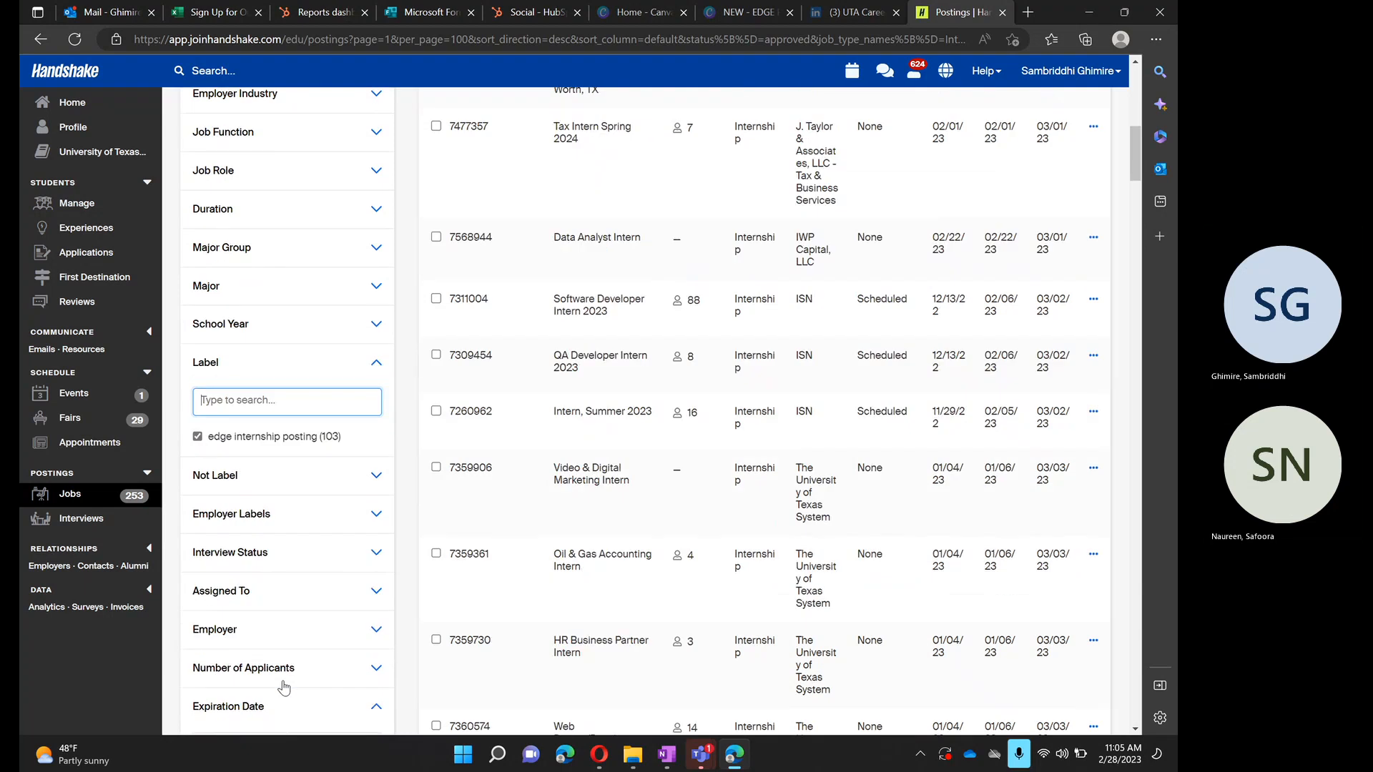
{"action": "scroll", "coordinate": [284, 687], "scroll_direction": "down", "scroll_amount": 3}
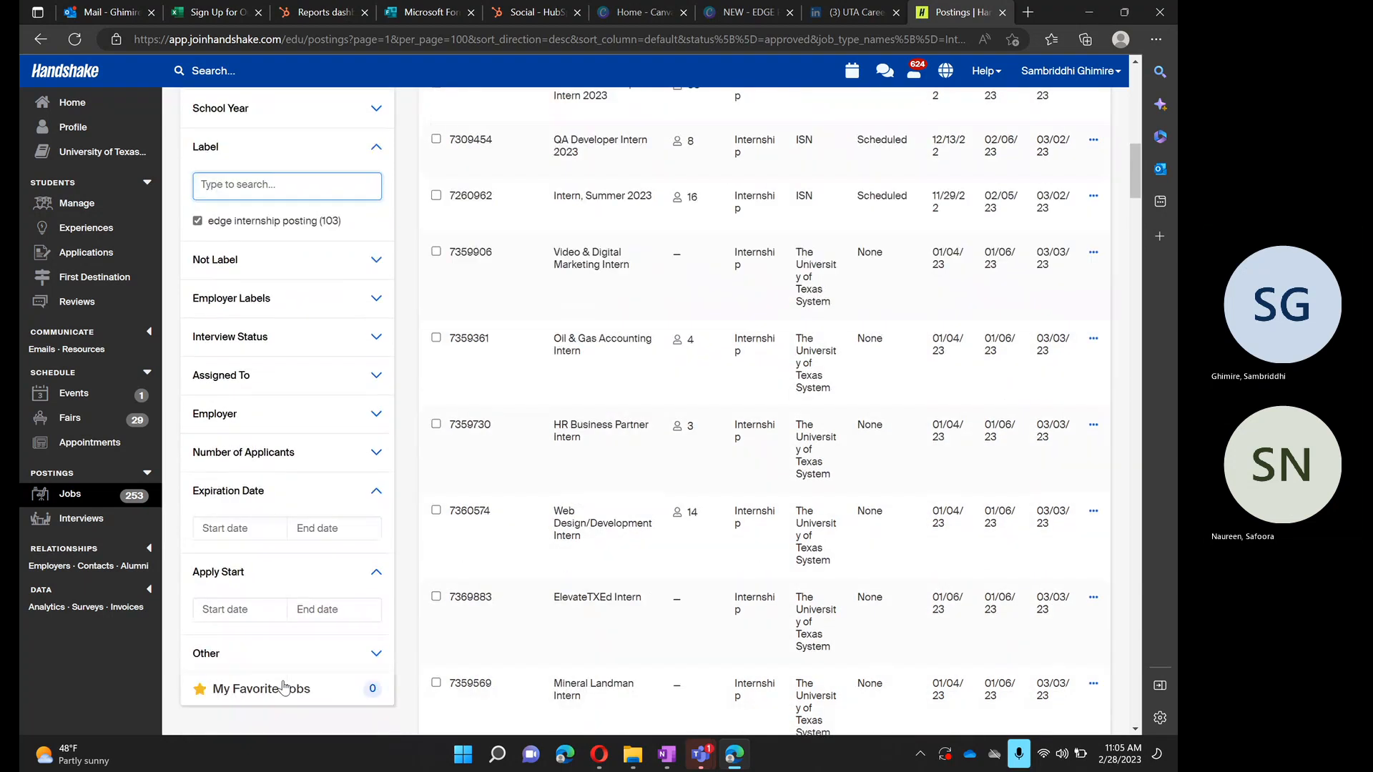
{"action": "left_click", "coordinate": [336, 529]}
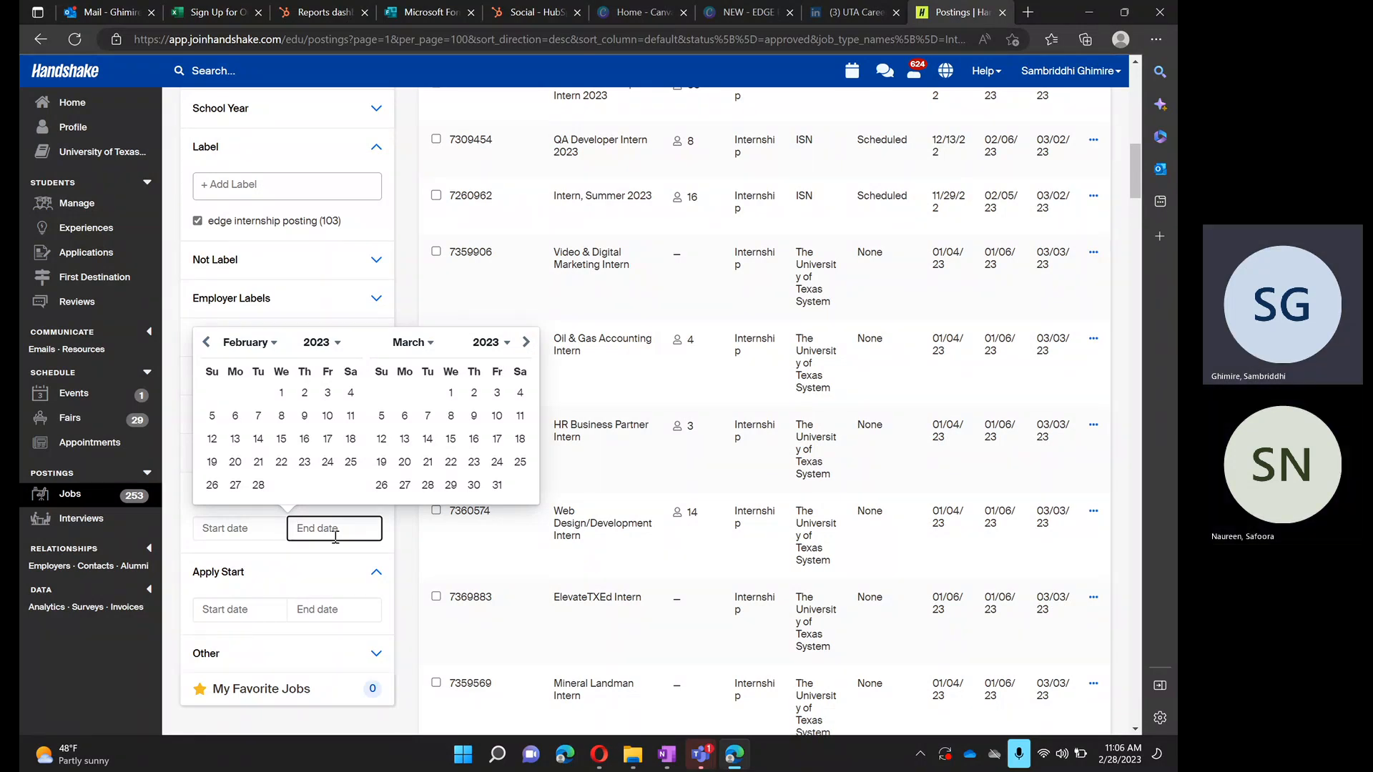
{"action": "left_click", "coordinate": [234, 485]}
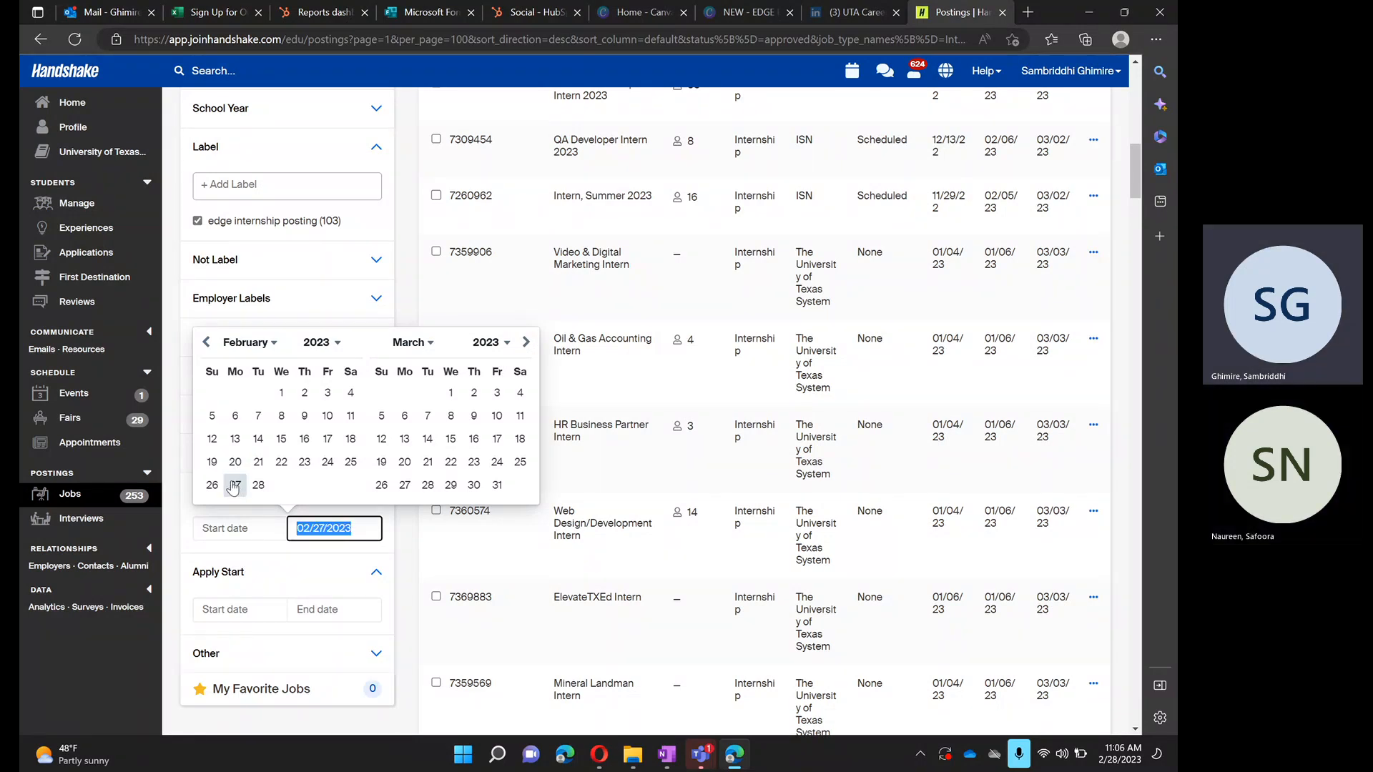
{"action": "left_click", "coordinate": [429, 442]}
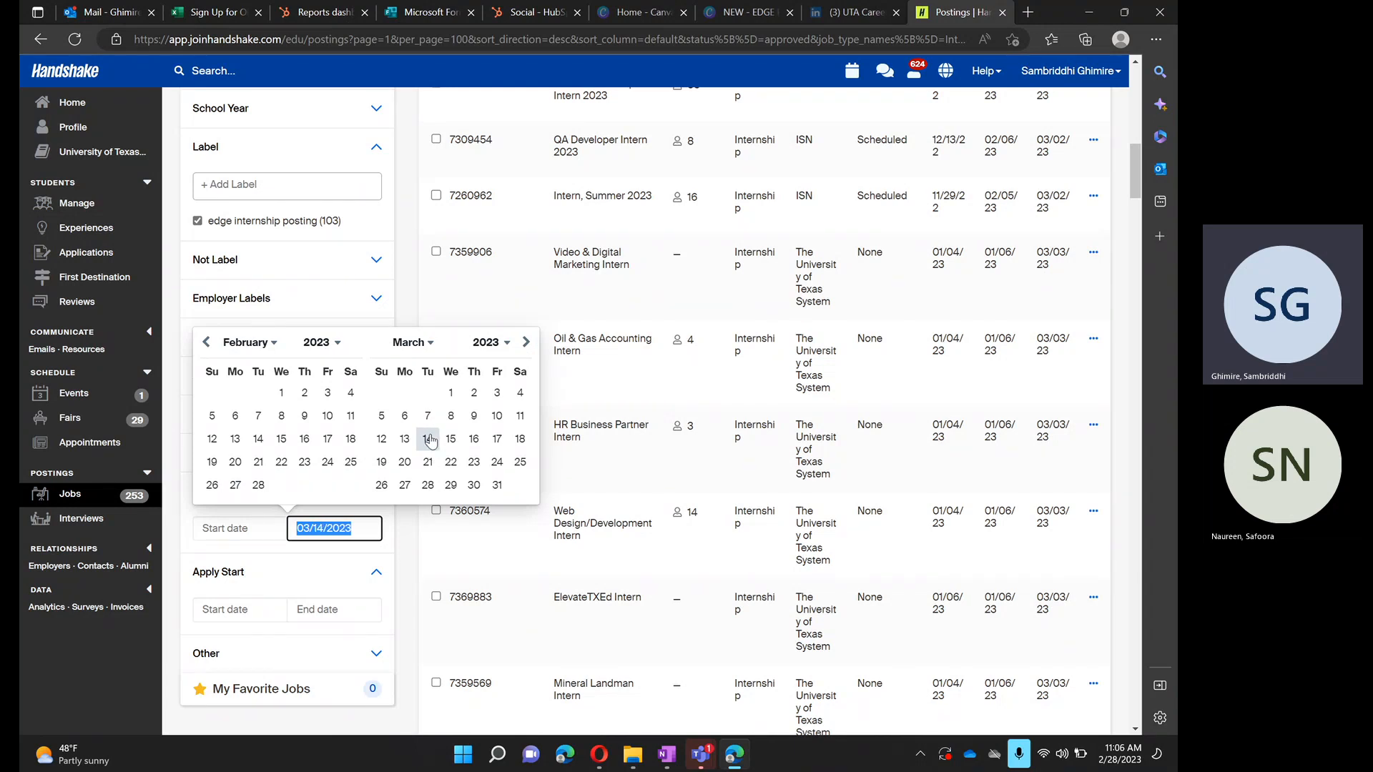
{"action": "left_click", "coordinate": [430, 441]}
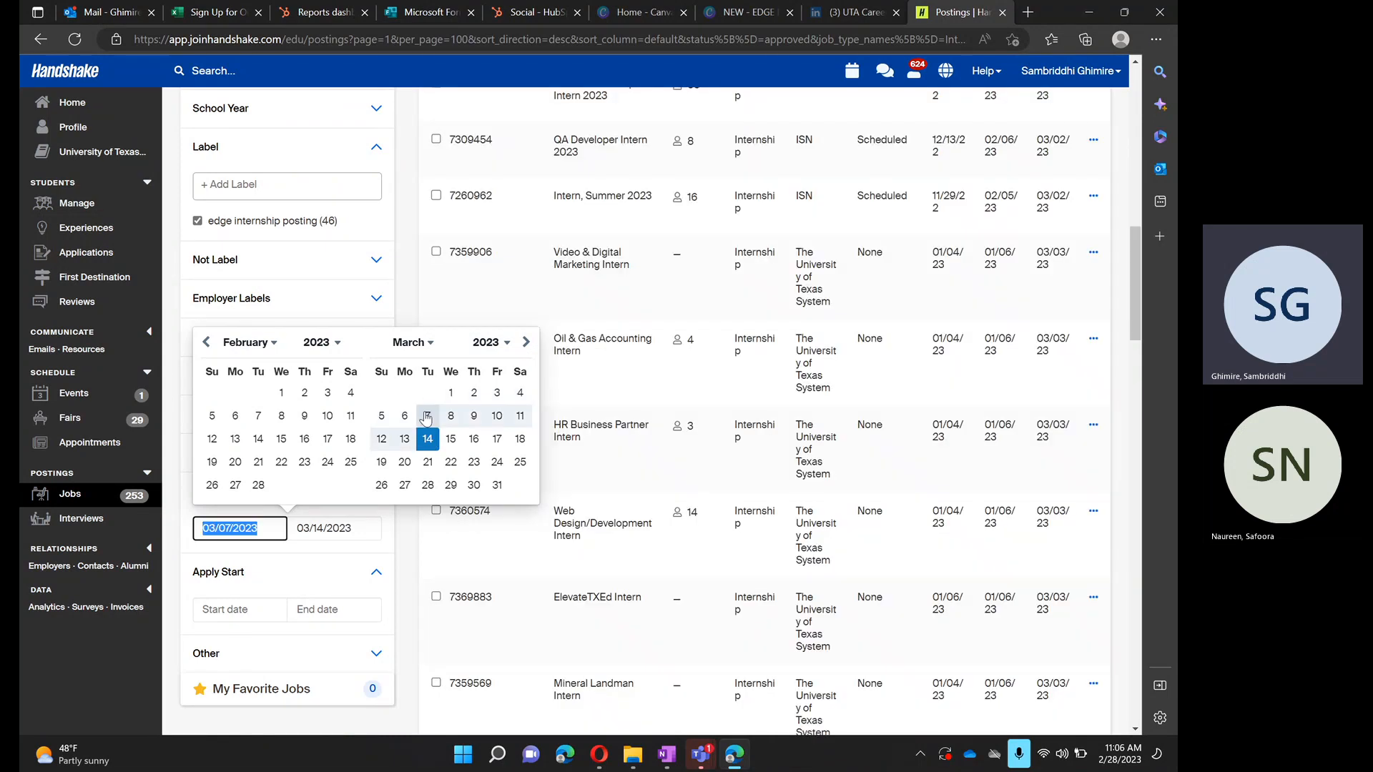
{"action": "left_click", "coordinate": [427, 438]}
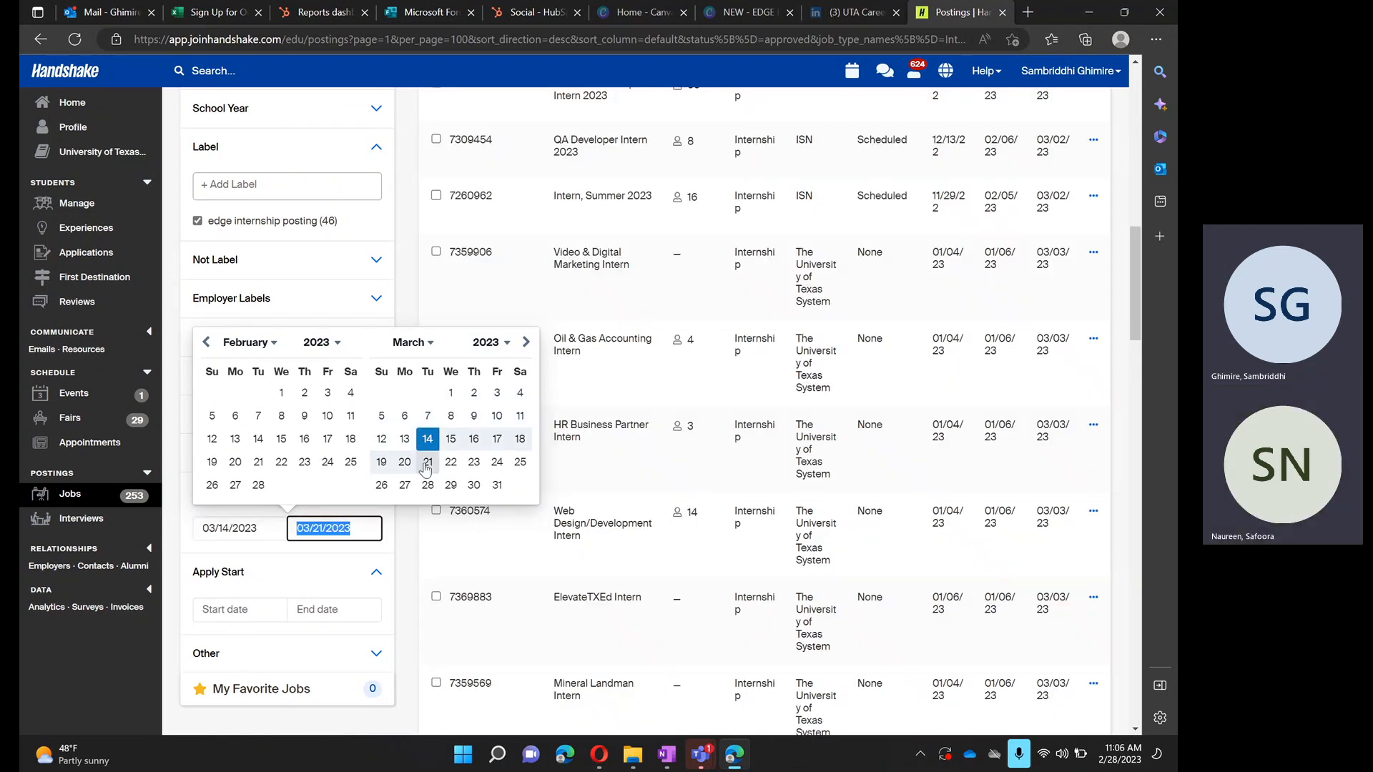
{"action": "left_click", "coordinate": [399, 536]}
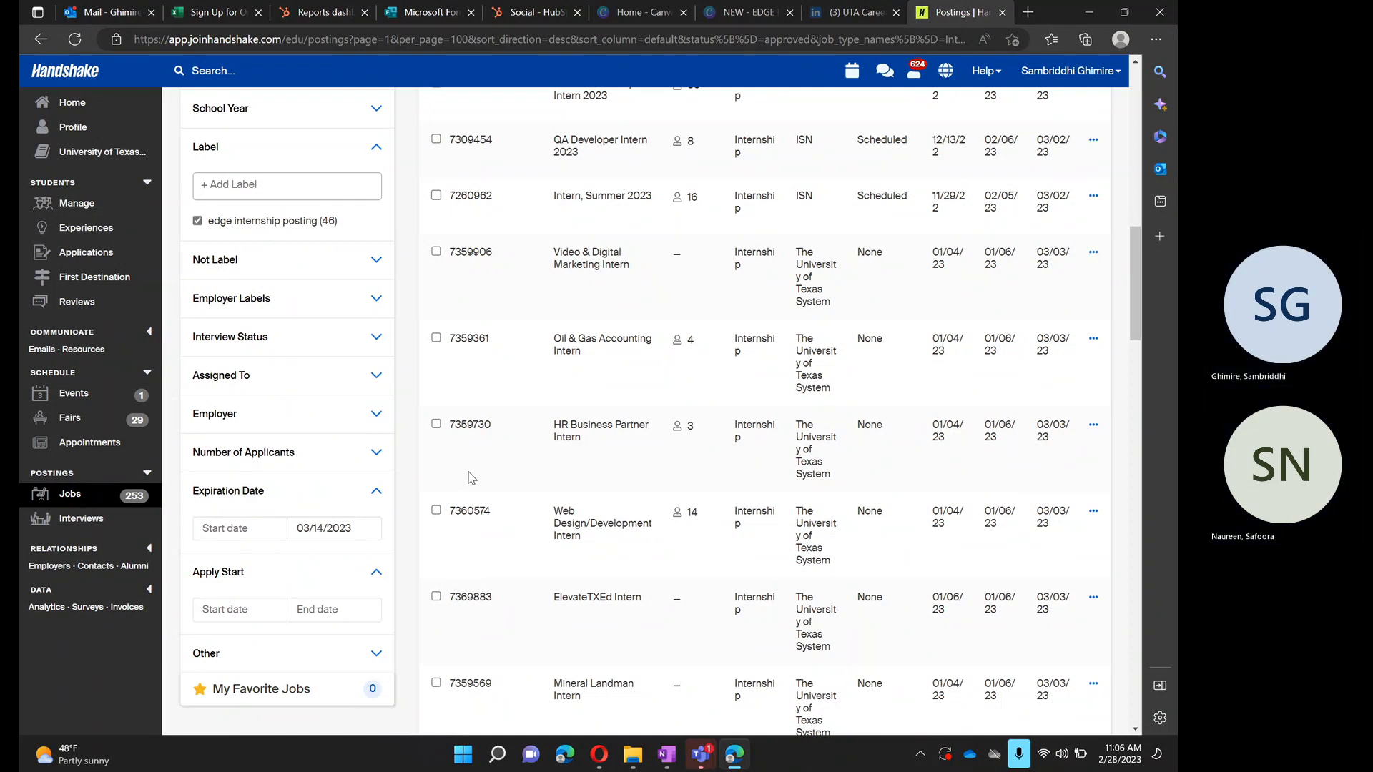
- Examine the filtered internship postings, their applicant numbers and expiration dates, and check the applied filters
{"action": "scroll", "coordinate": [615, 469], "scroll_direction": "down", "scroll_amount": 12}
{"action": "scroll", "coordinate": [617, 472], "scroll_direction": "down", "scroll_amount": 10}
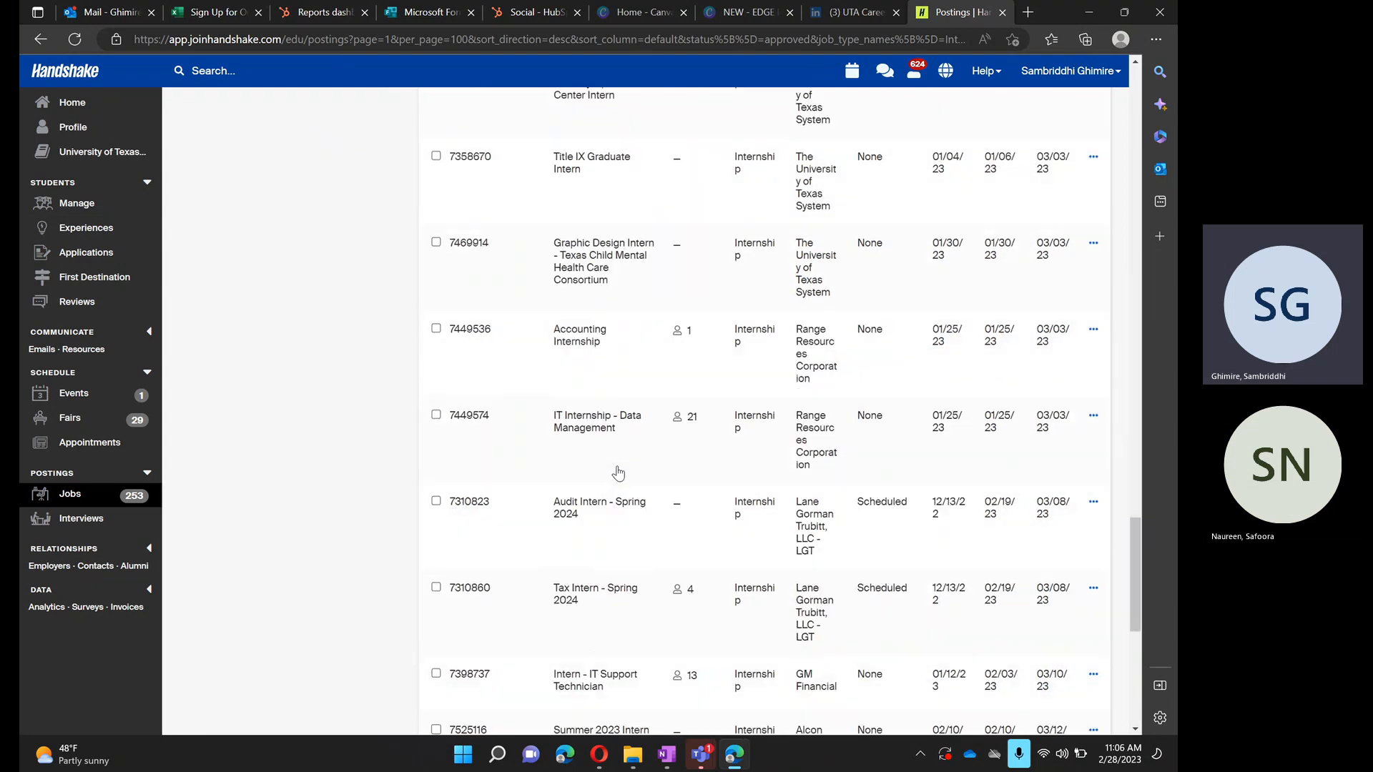
{"action": "scroll", "coordinate": [618, 472], "scroll_direction": "up", "scroll_amount": 20}
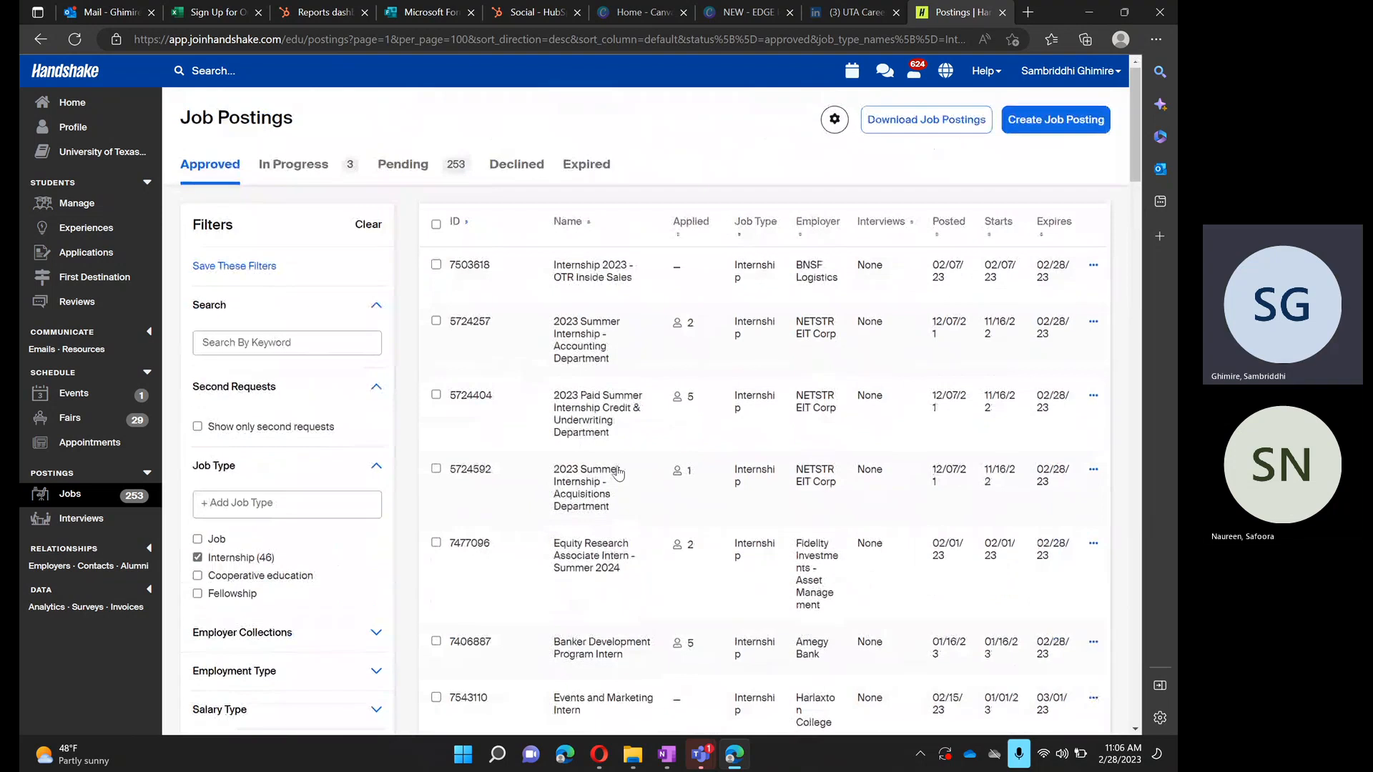
{"action": "scroll", "coordinate": [617, 472], "scroll_direction": "down", "scroll_amount": 4}
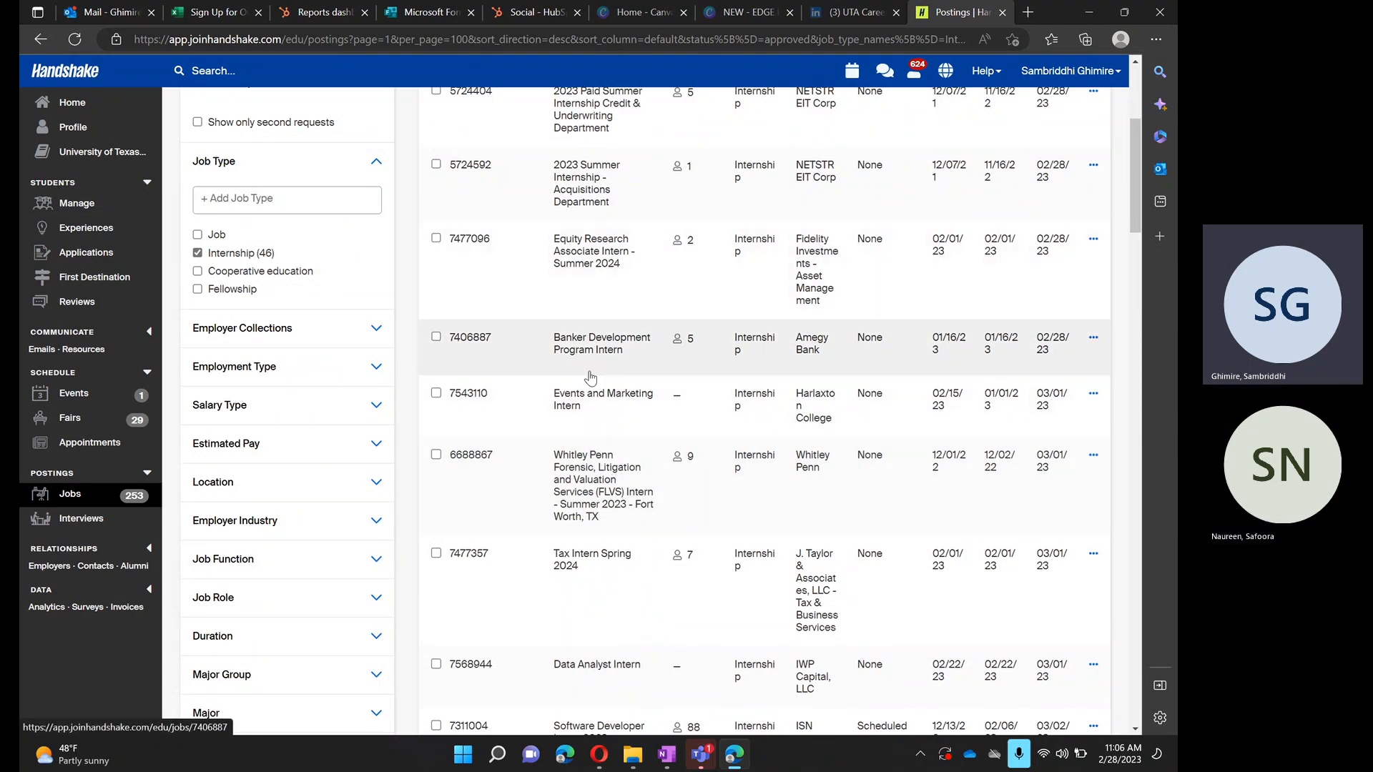
{"action": "scroll", "coordinate": [694, 301], "scroll_direction": "up", "scroll_amount": 4}
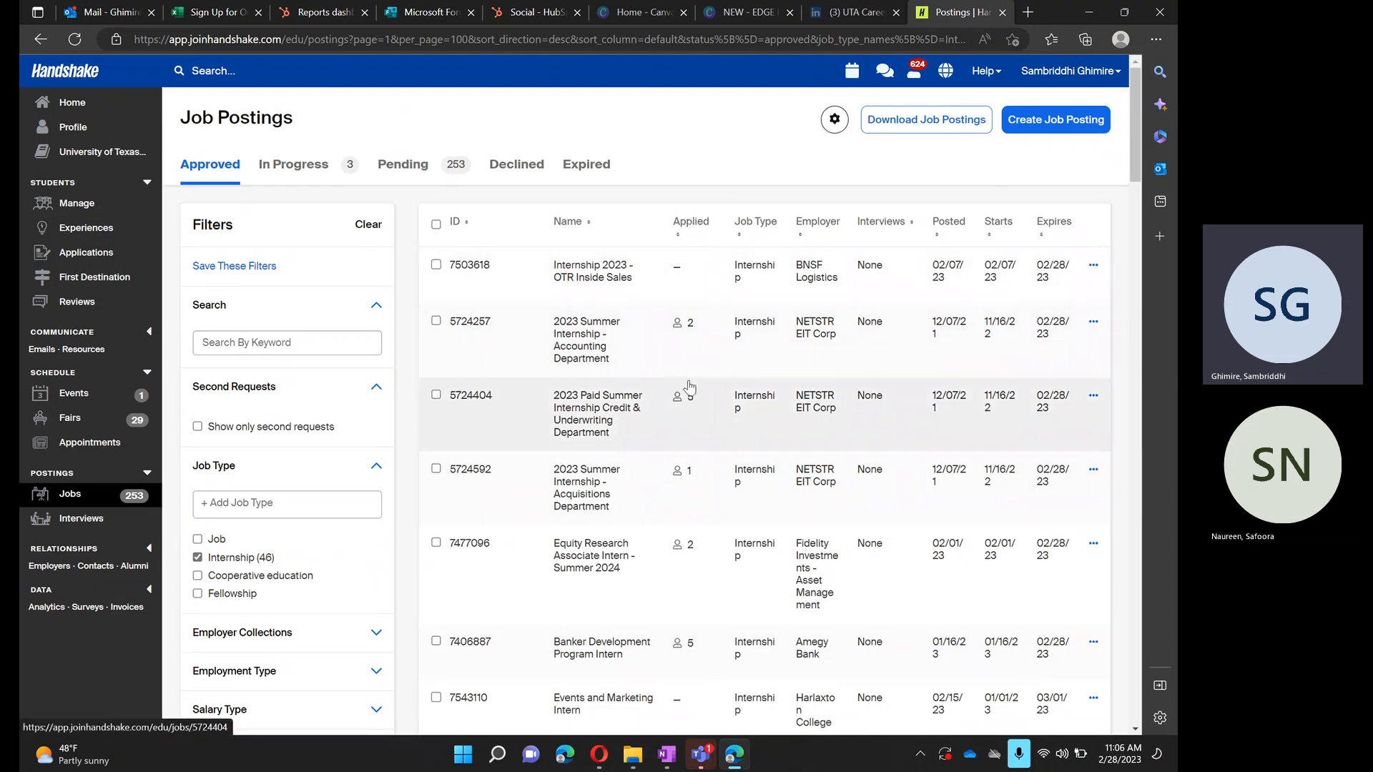
{"action": "scroll", "coordinate": [703, 479], "scroll_direction": "down", "scroll_amount": 2}
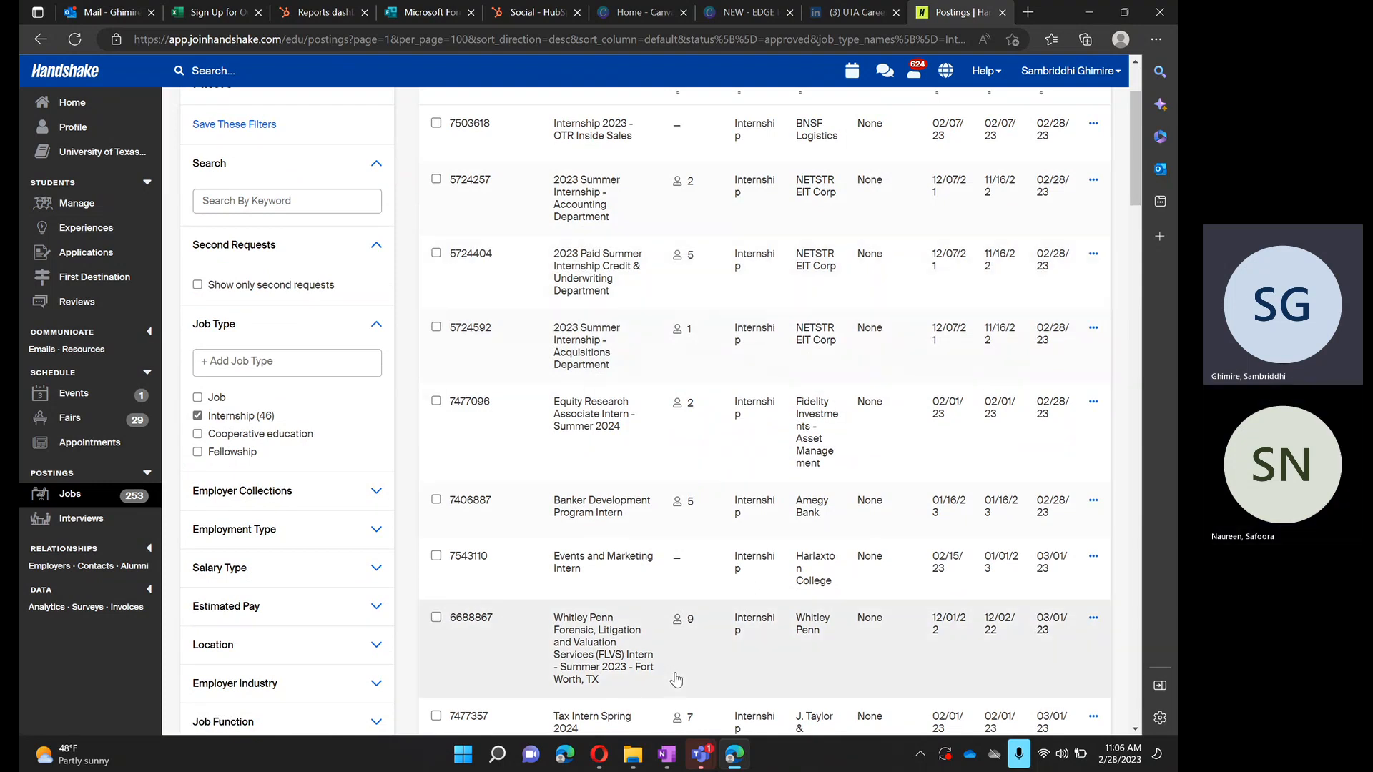
{"action": "scroll", "coordinate": [500, 522], "scroll_direction": "down", "scroll_amount": 9}
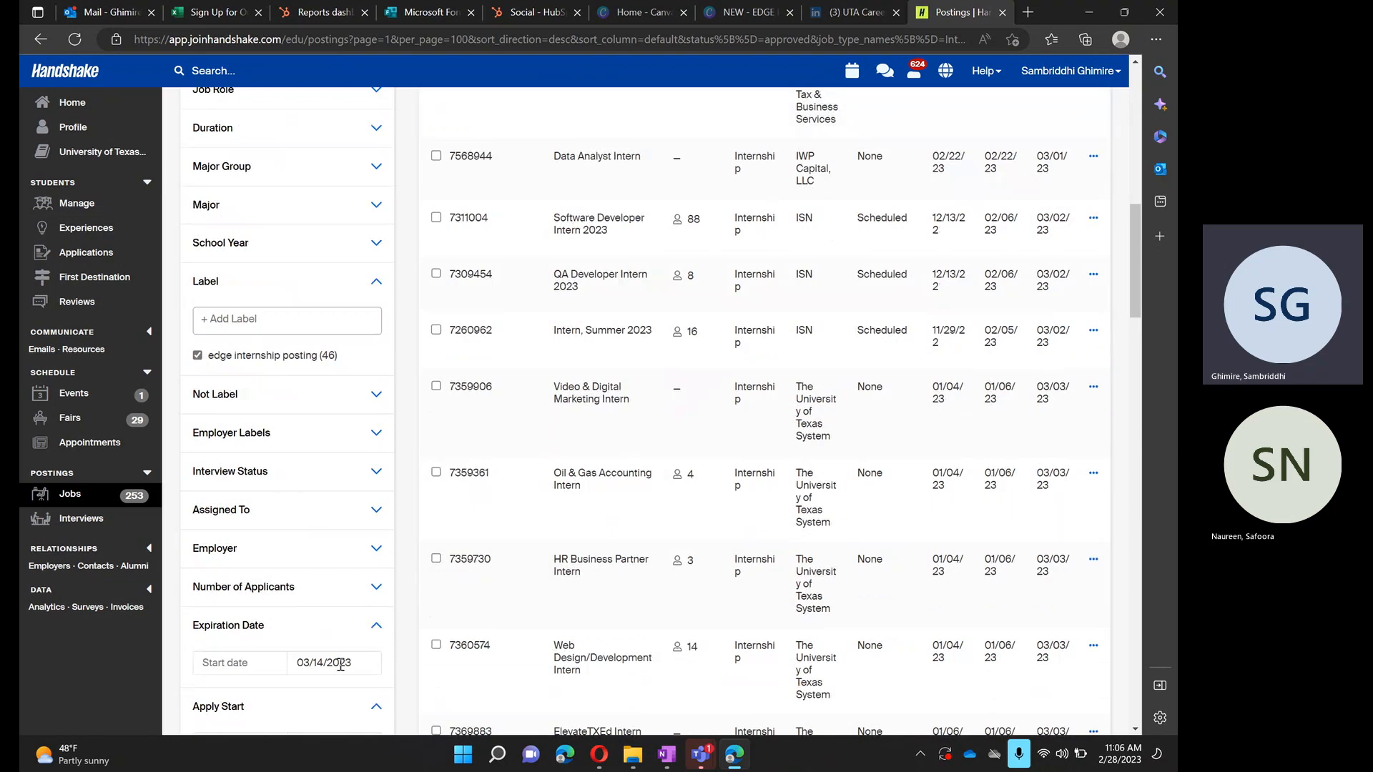
{"action": "scroll", "coordinate": [276, 335], "scroll_direction": "up", "scroll_amount": 8}
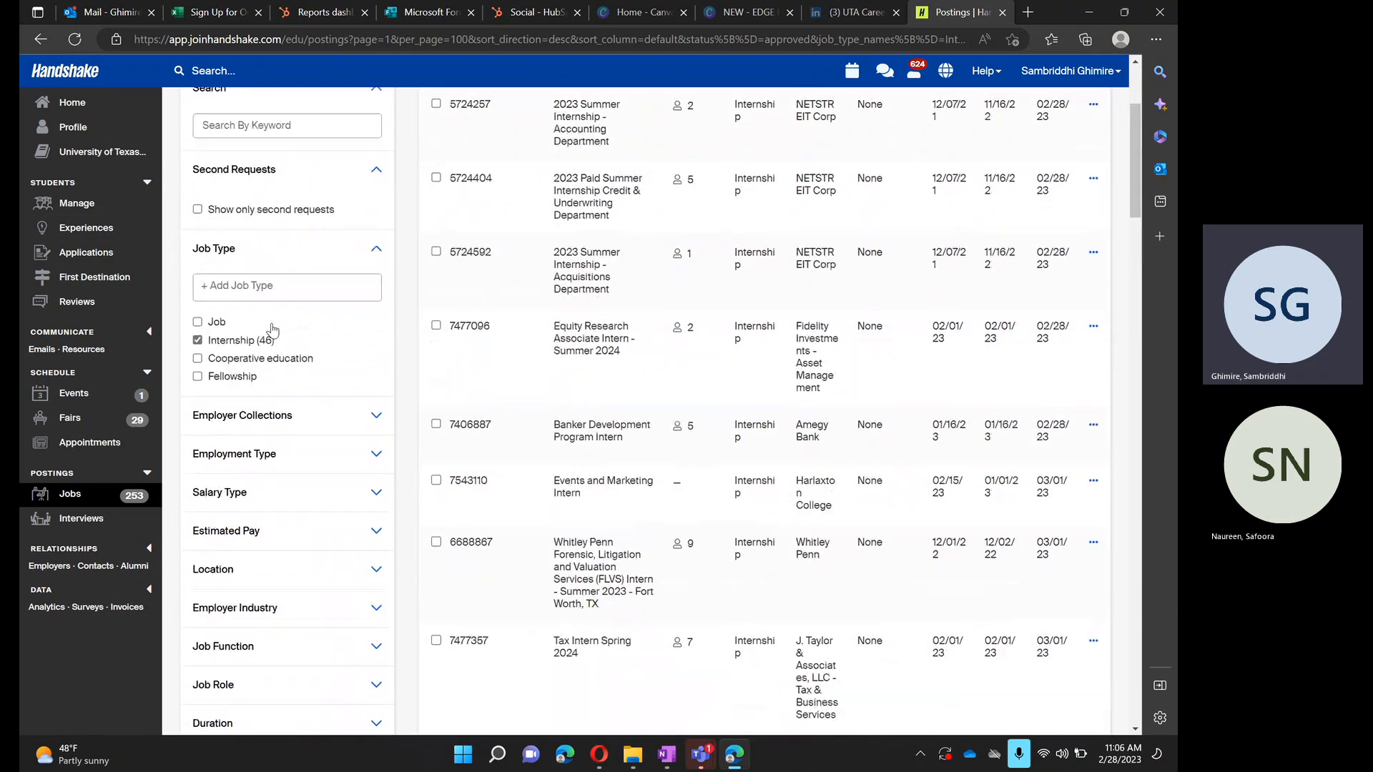
{"action": "scroll", "coordinate": [272, 329], "scroll_direction": "up", "scroll_amount": 3}
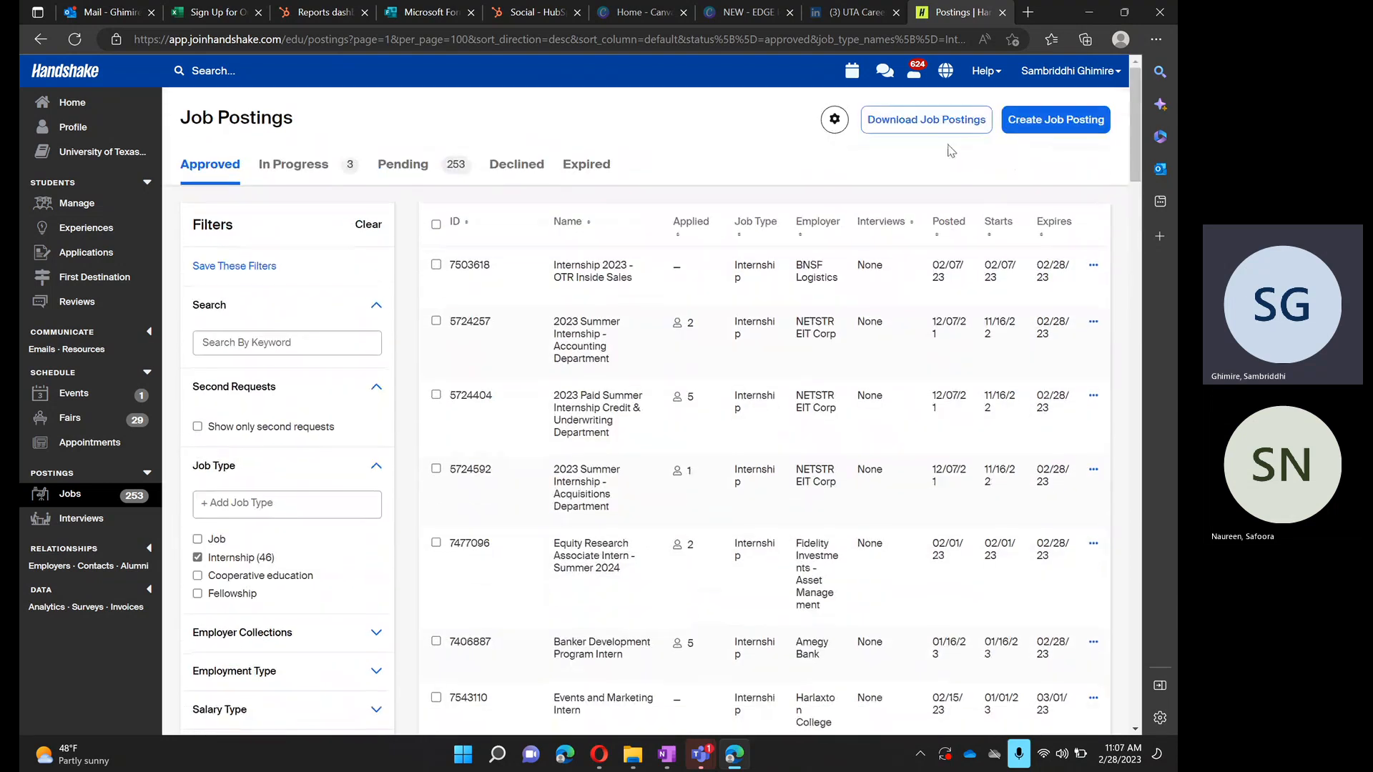
- Download the filtered job postings and open the downloaded CSV file in Excel
{"action": "left_click", "coordinate": [944, 137]}
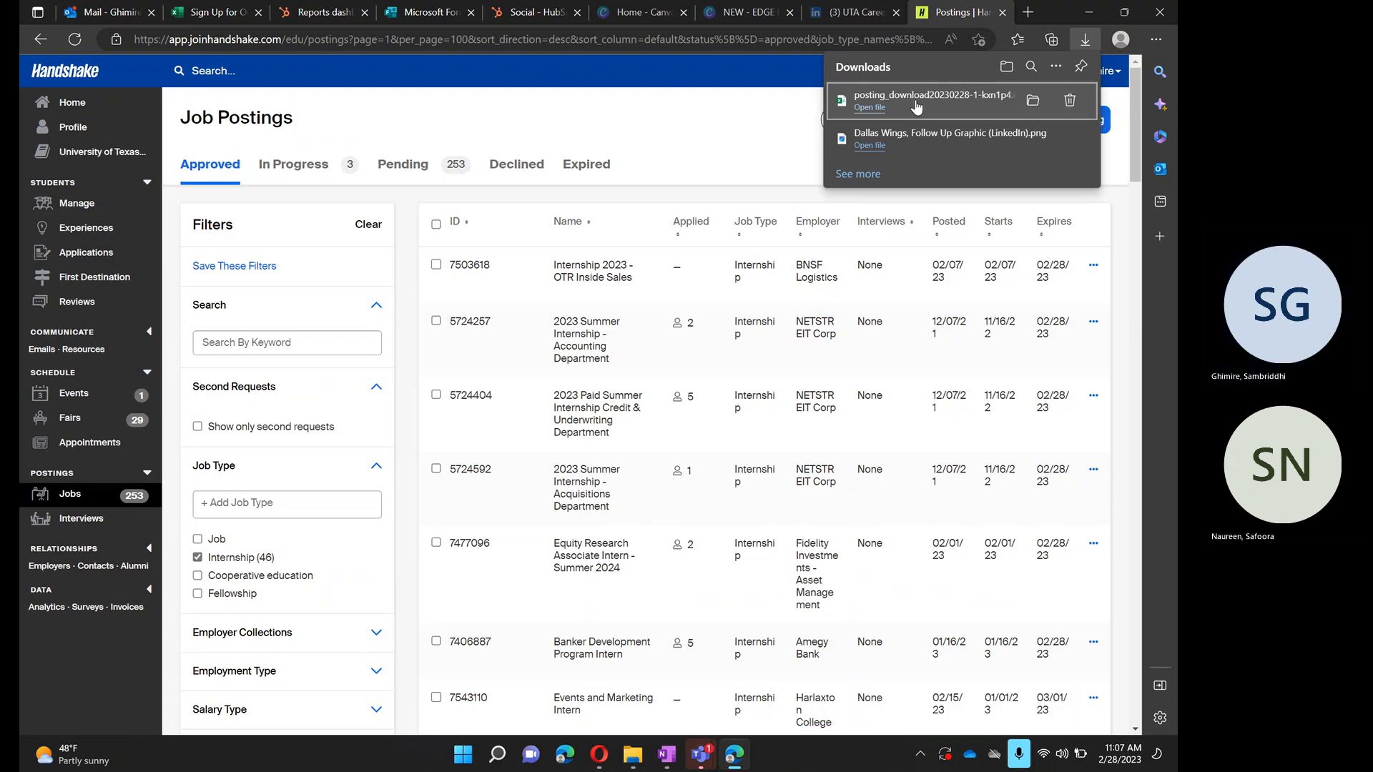
{"action": "left_click", "coordinate": [869, 107]}
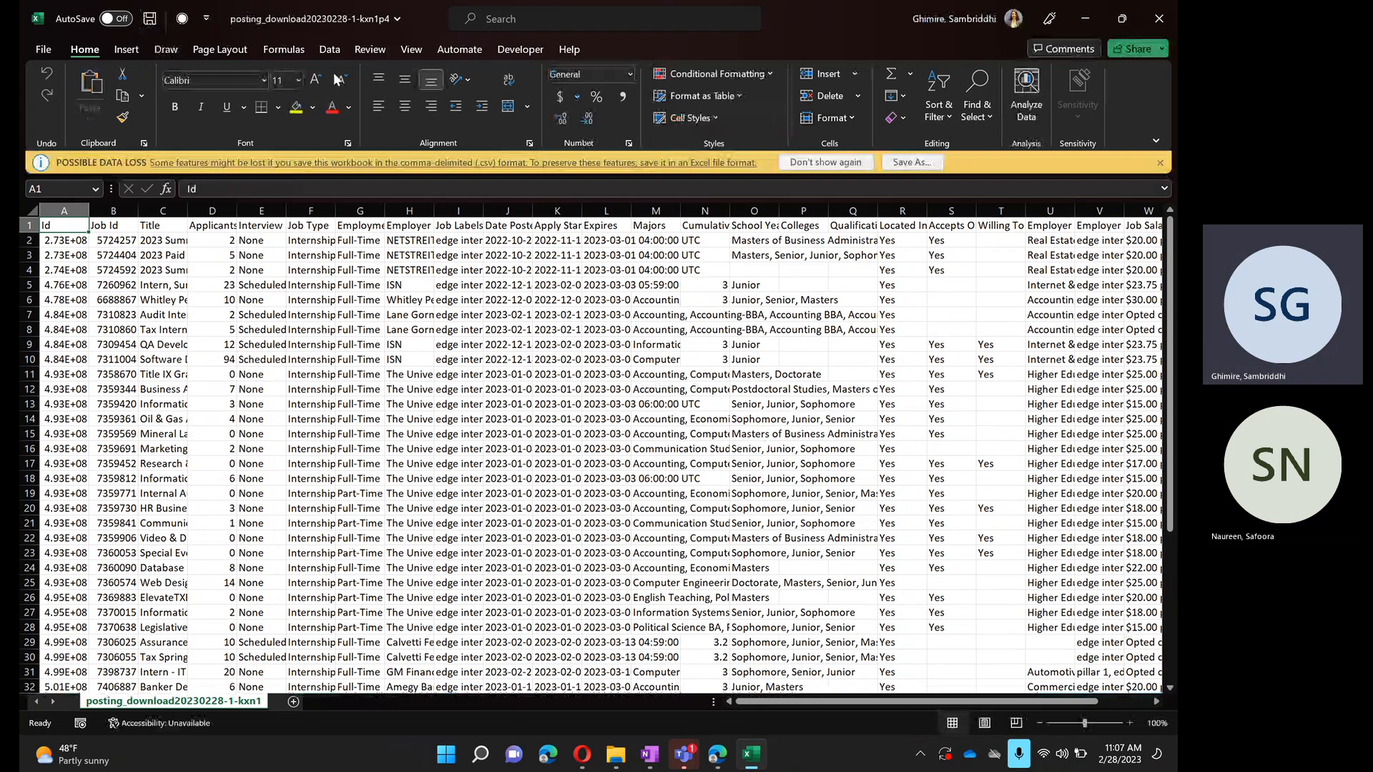
- Start saving the downloaded CSV as a new file with the file type Excel Workbook
{"action": "left_click", "coordinate": [899, 163]}
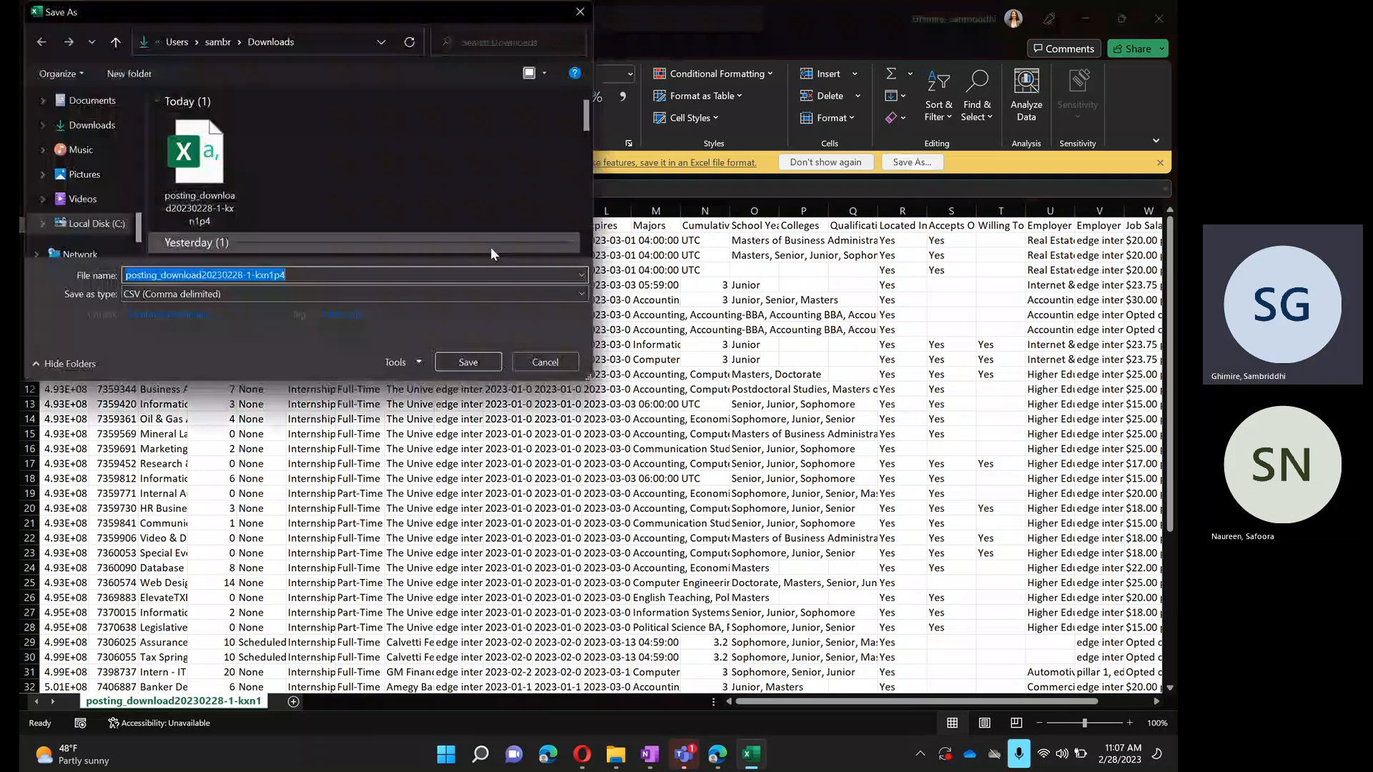
{"action": "left_click", "coordinate": [304, 293]}
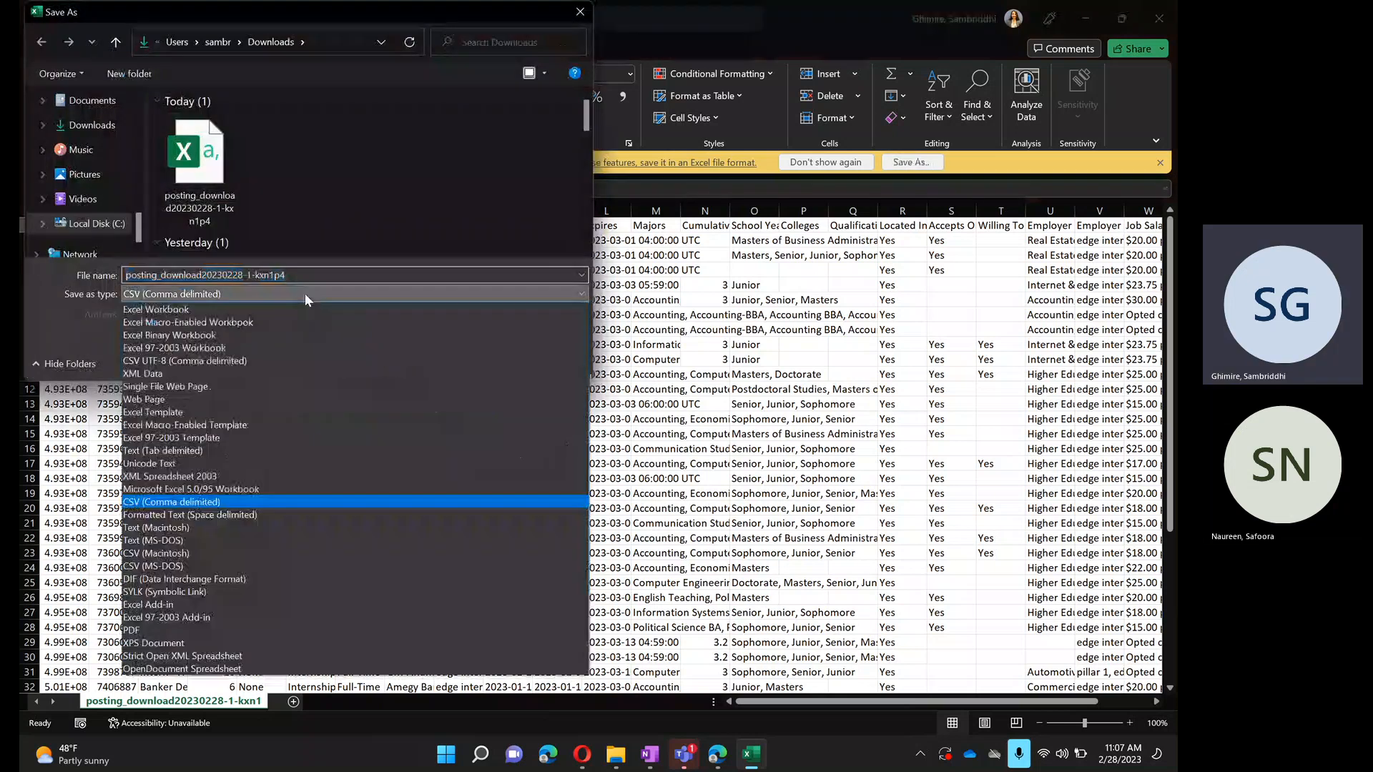
{"action": "left_click", "coordinate": [237, 311]}
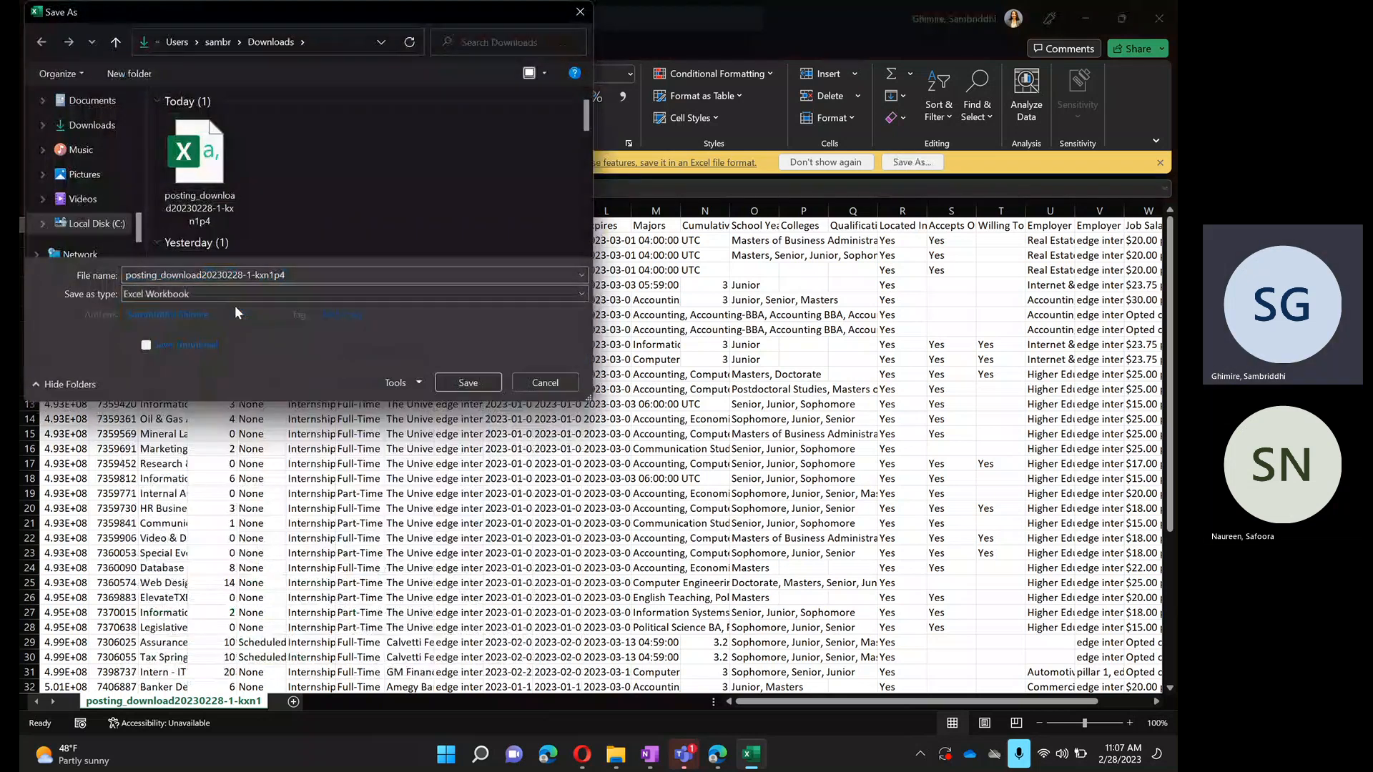
- Try to save the workbook as "Low Applicant Report- Feb 28.xlsx", declining to replace the existing file
{"action": "double_click", "coordinate": [301, 277]}
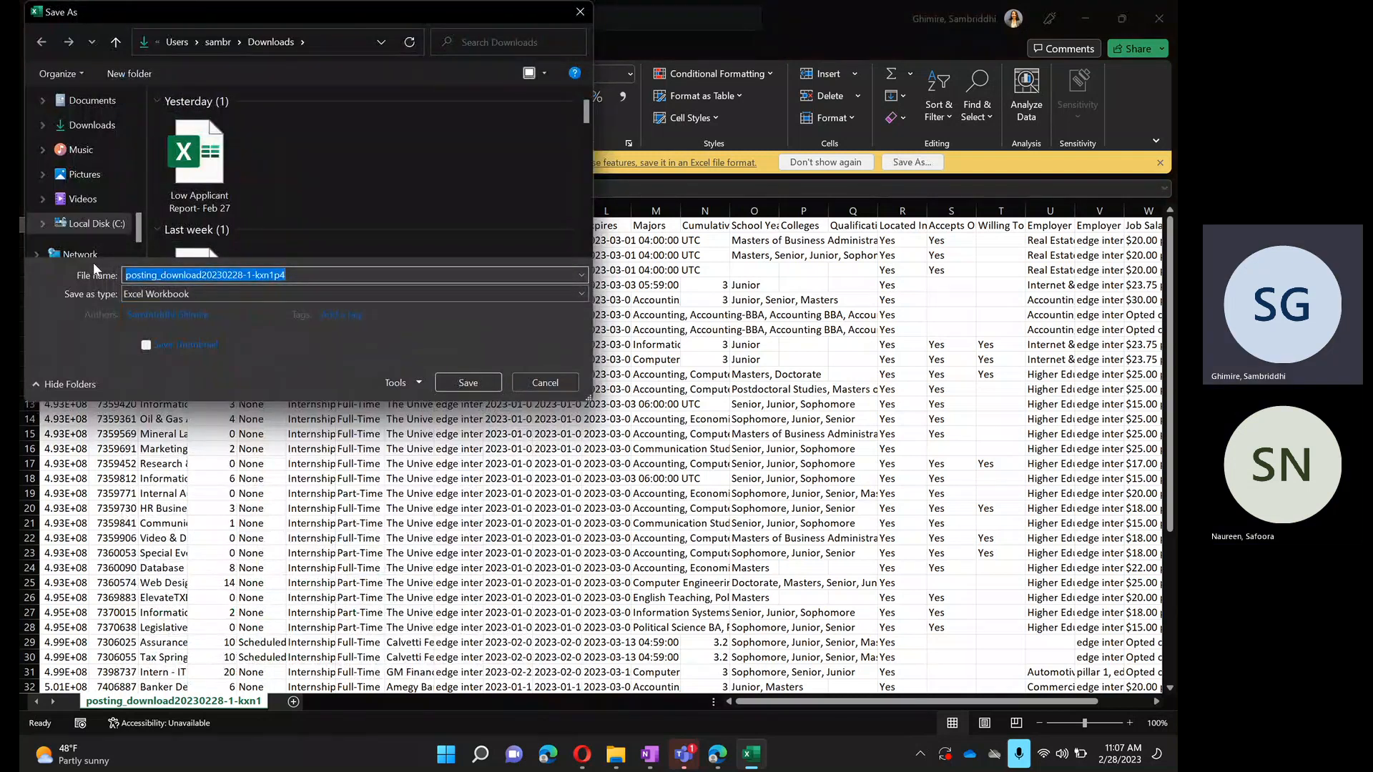
{"action": "type", "text": "Low"}
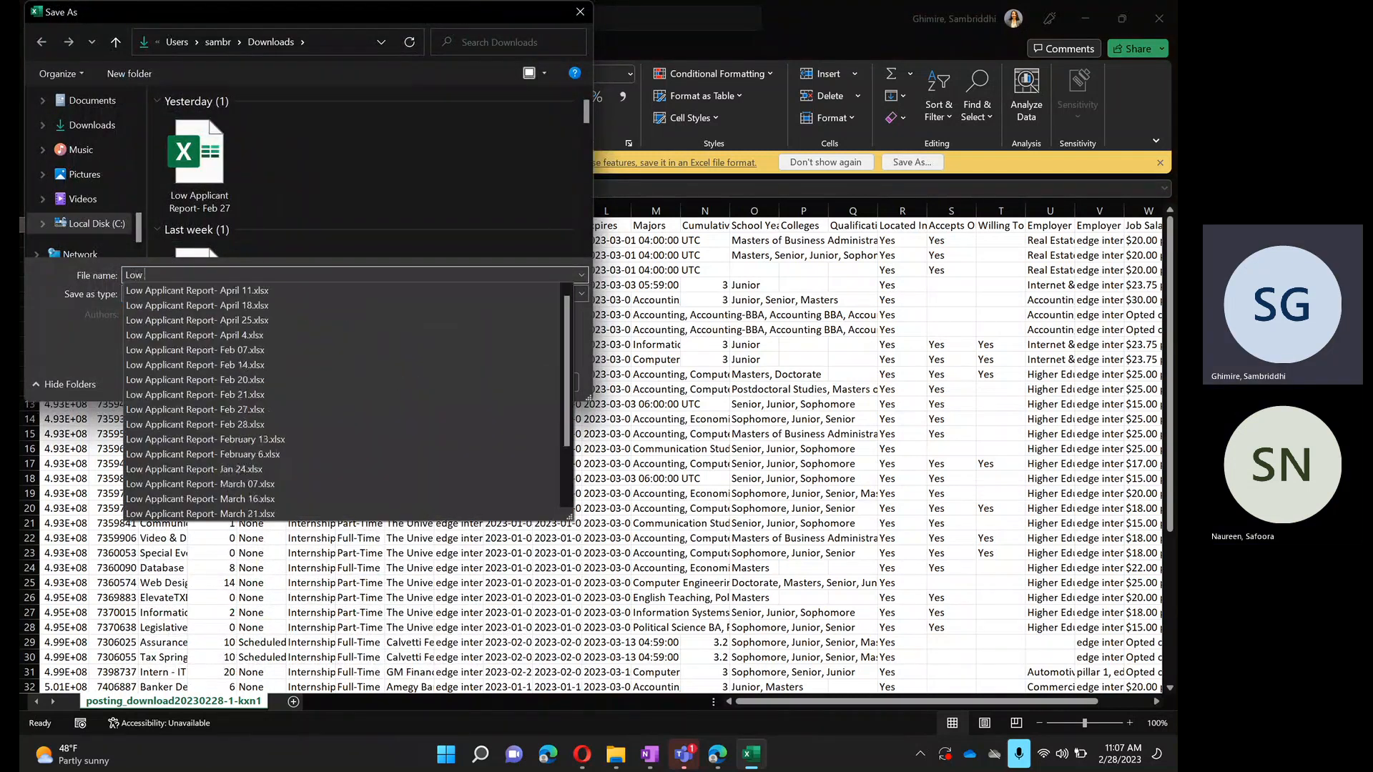
{"action": "key", "text": "Down"}
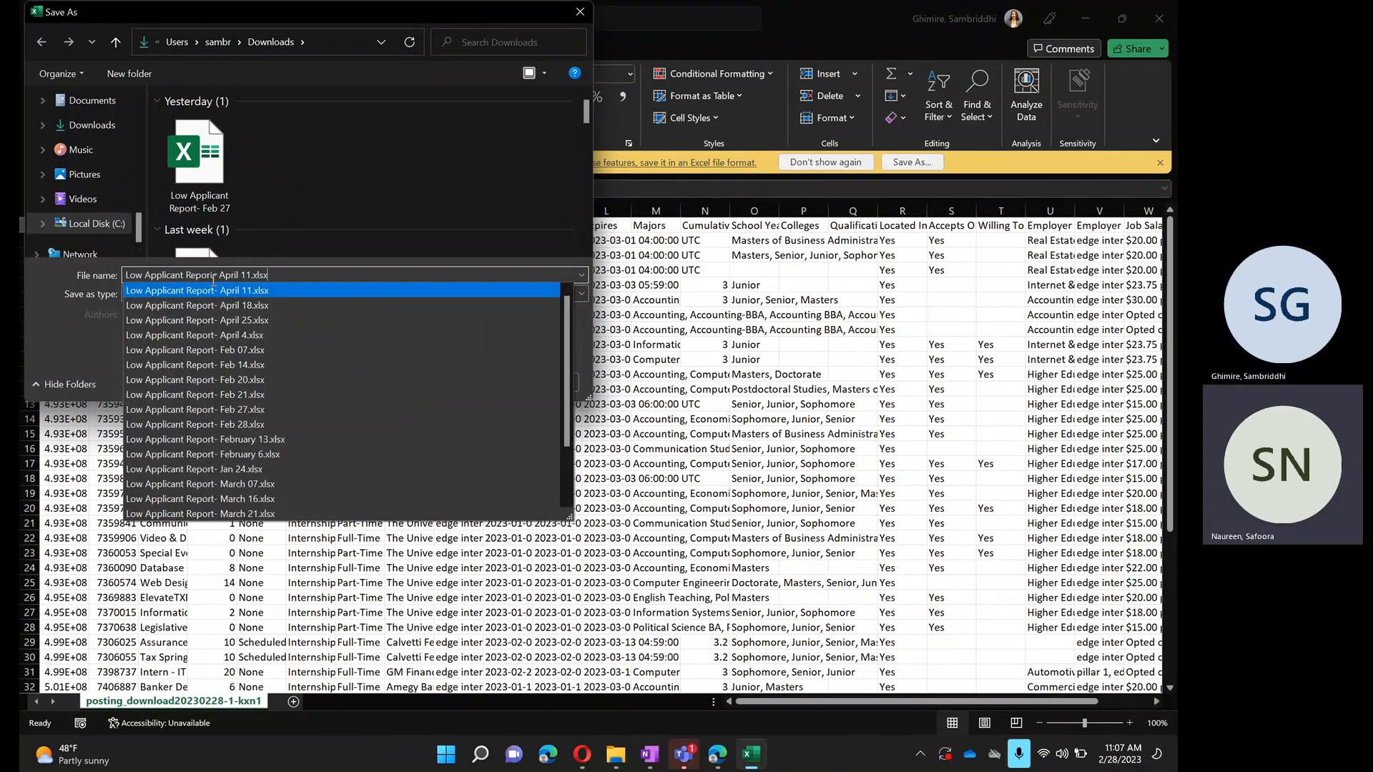
{"action": "left_click_drag", "start_coordinate": [217, 280], "coordinate": [251, 278]}
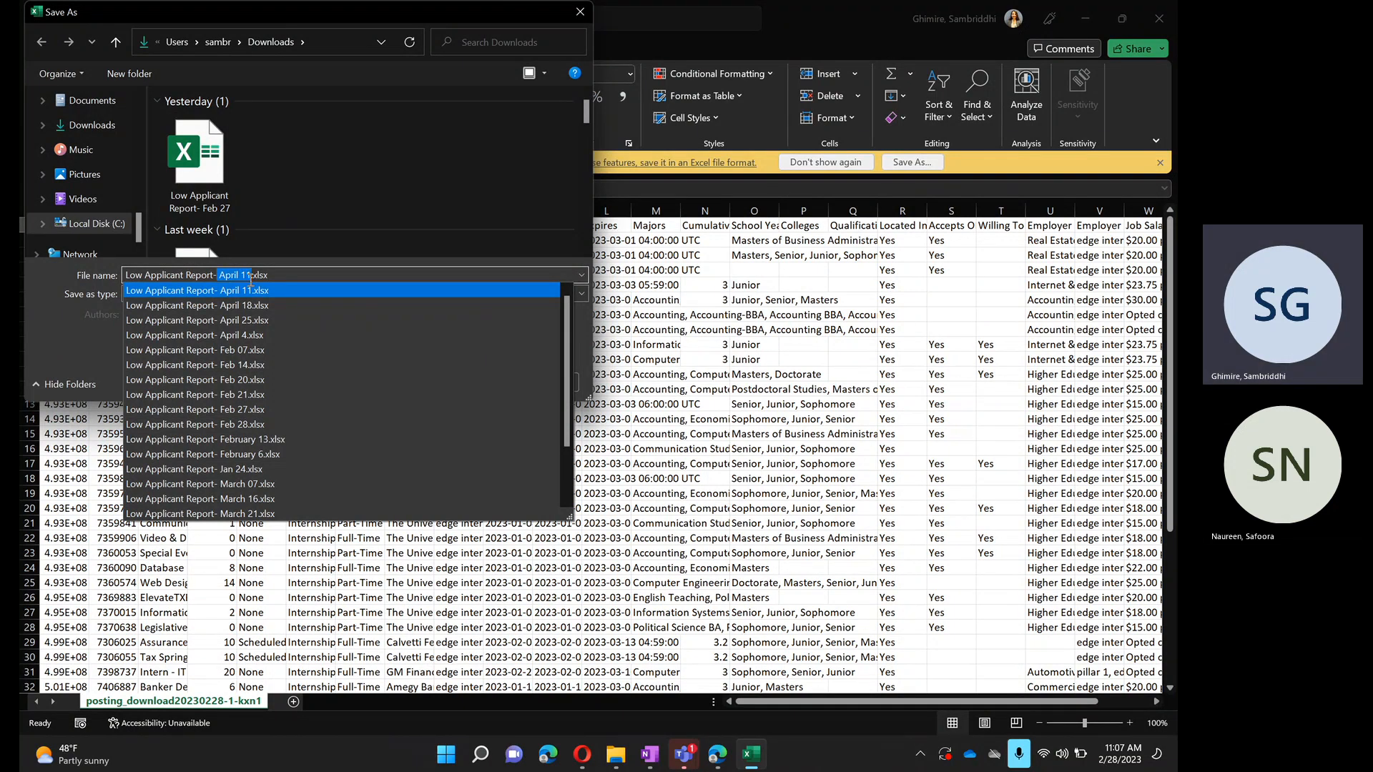
{"action": "key", "text": "BackSpace"}
{"action": "type", "text": "Feb "}
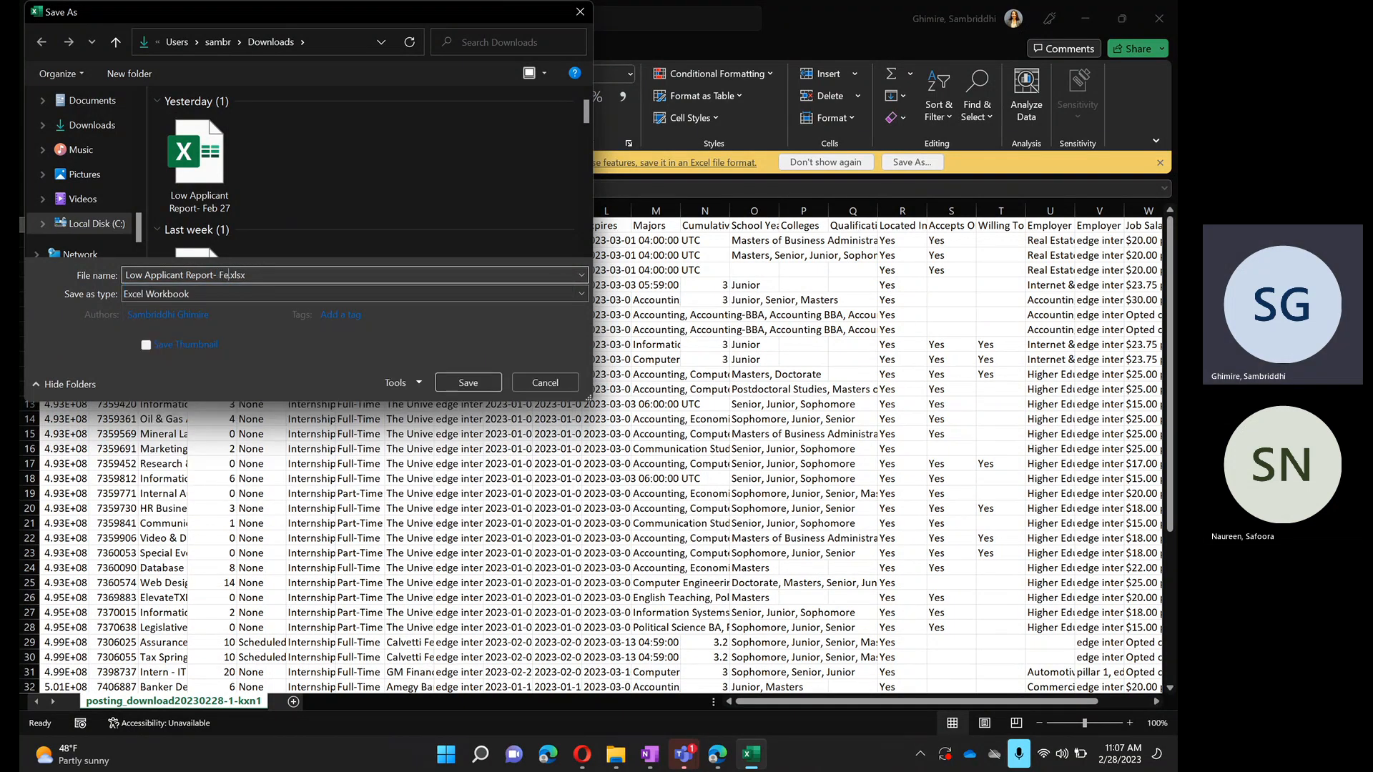
{"action": "type", "text": "28"}
{"action": "left_click", "coordinate": [485, 385]}
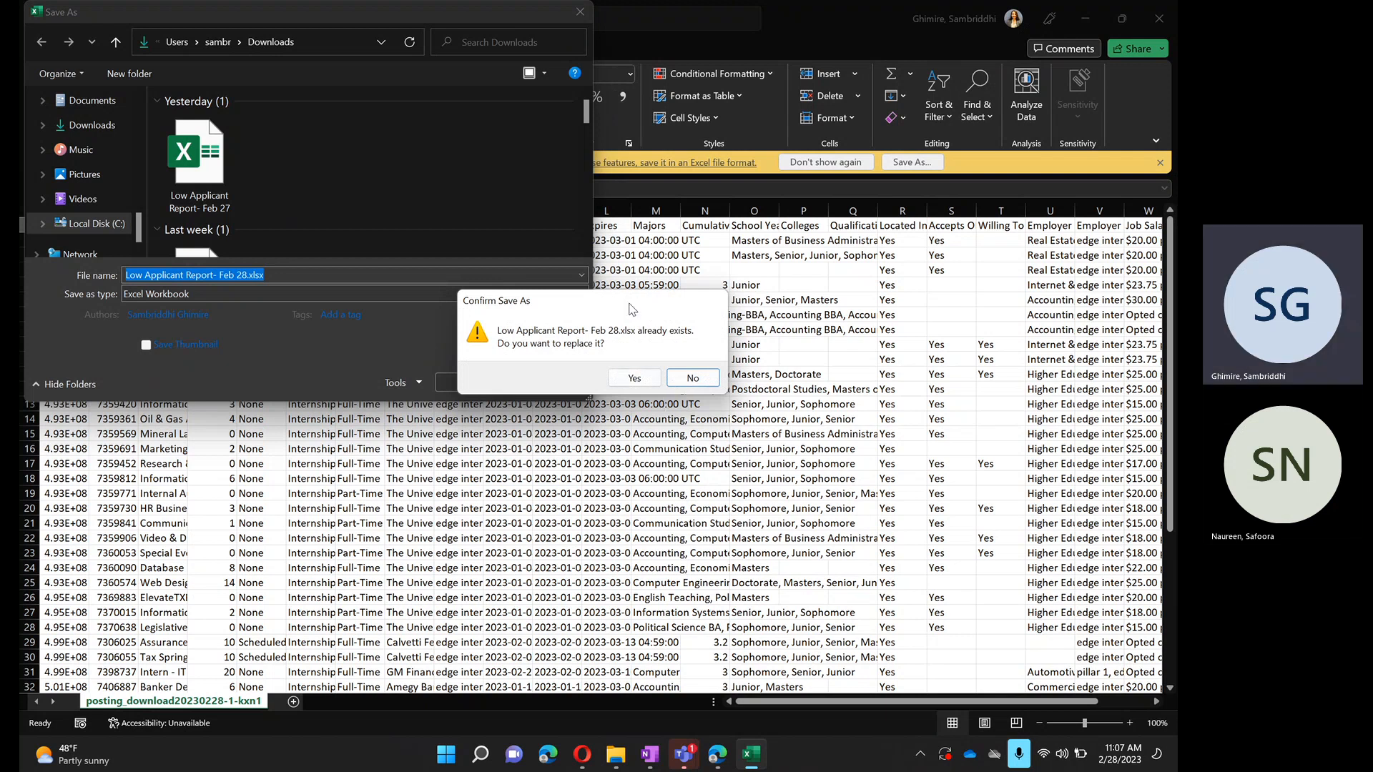
{"action": "left_click", "coordinate": [687, 387]}
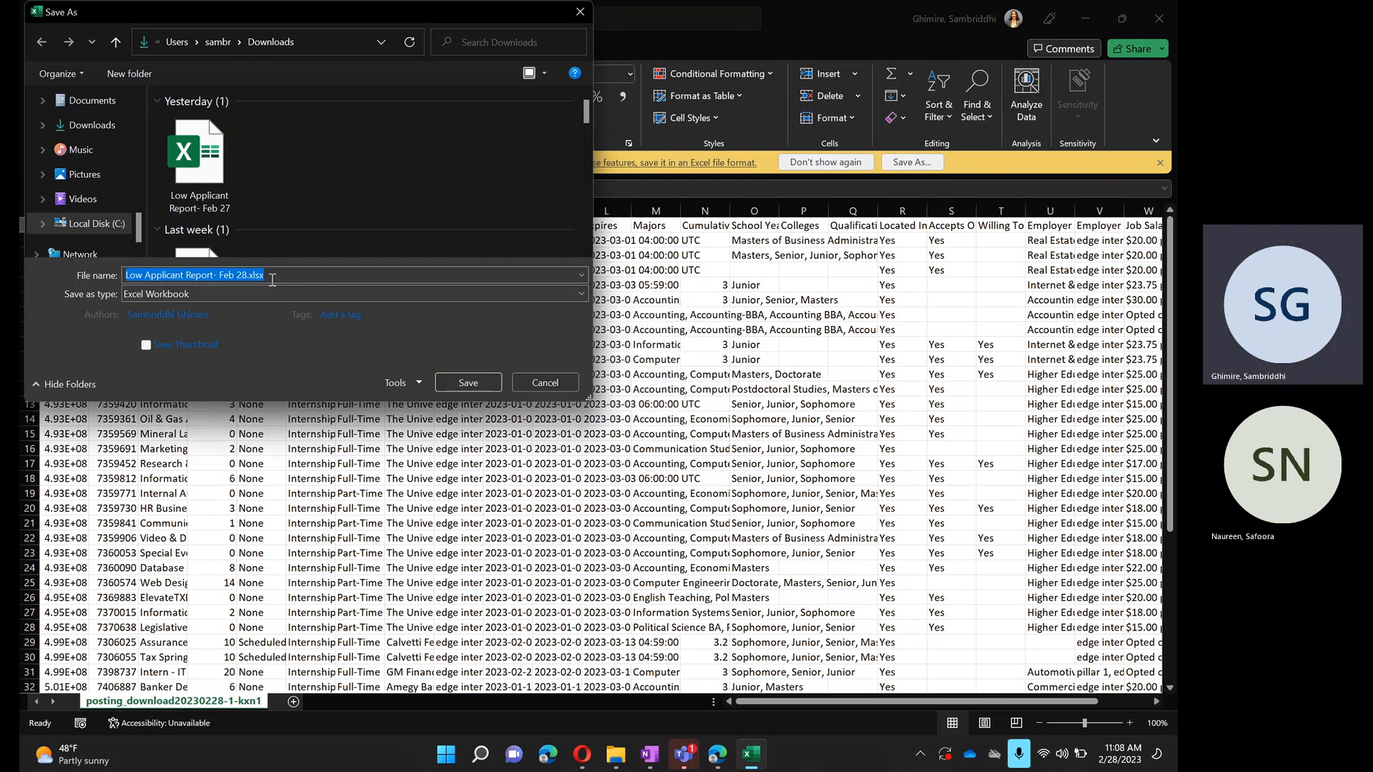
- Replace the date in the file name to make it "Low Applicant Report- Training" and save the workbook
{"action": "left_click_drag", "start_coordinate": [247, 278], "coordinate": [237, 277]}
{"action": "key", "text": "BackSpace"}
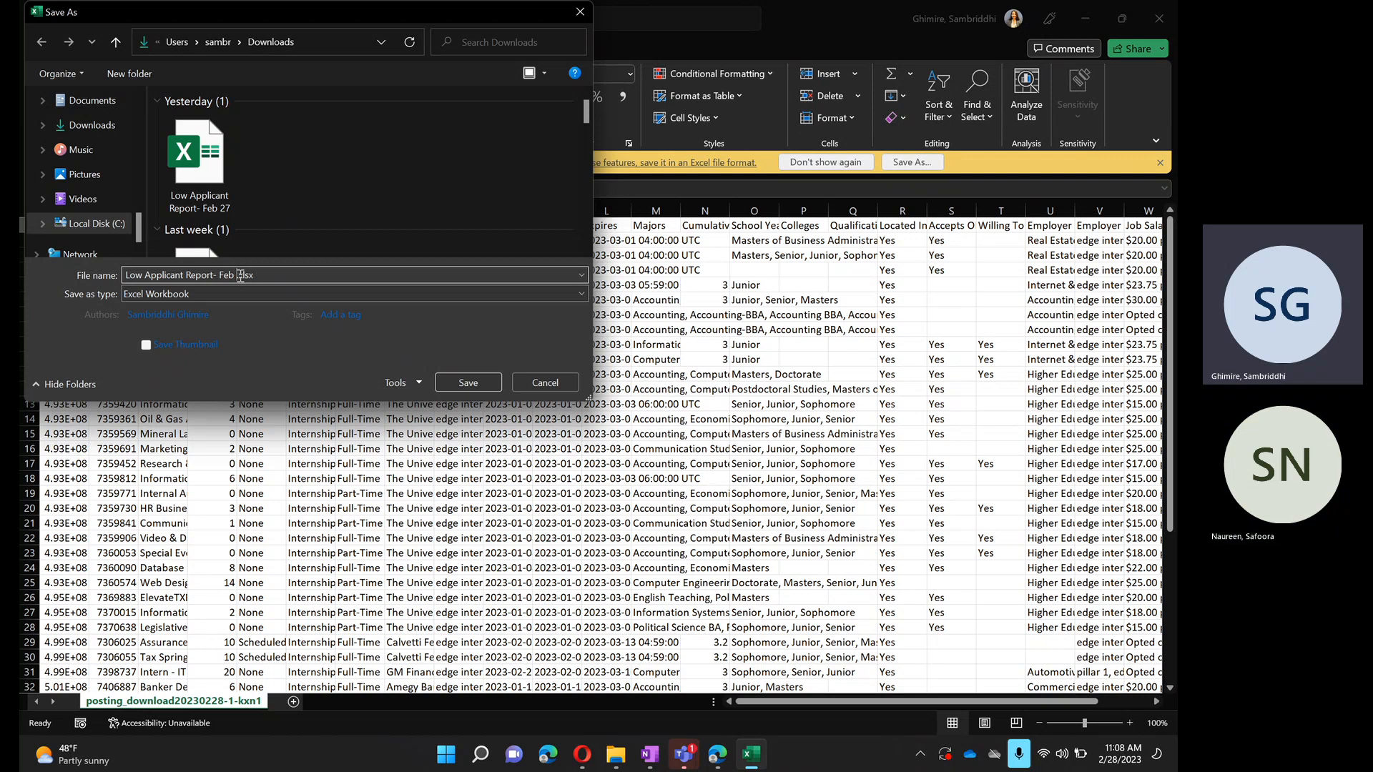
{"action": "type", "text": "ATrain"}
{"action": "key", "text": "BackSpace"}
{"action": "key", "text": "BackSpace"}
{"action": "key", "text": "BackSpace"}
{"action": "key", "text": "BackSpace"}
{"action": "key", "text": "BackSpace"}
{"action": "key", "text": "BackSpace"}
{"action": "type", "text": "Training"}
{"action": "left_click", "coordinate": [469, 384]}
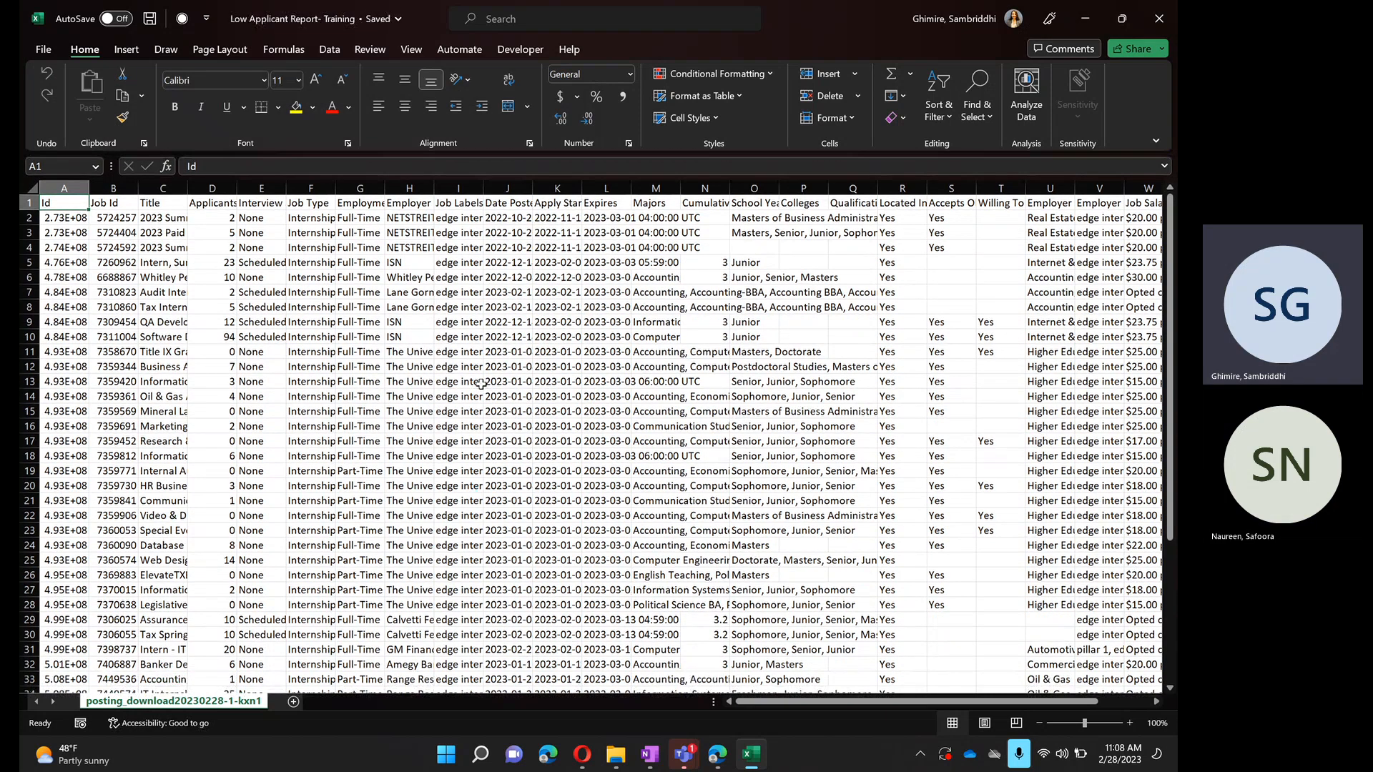
- Make the header row bold
{"action": "left_click", "coordinate": [25, 203]}
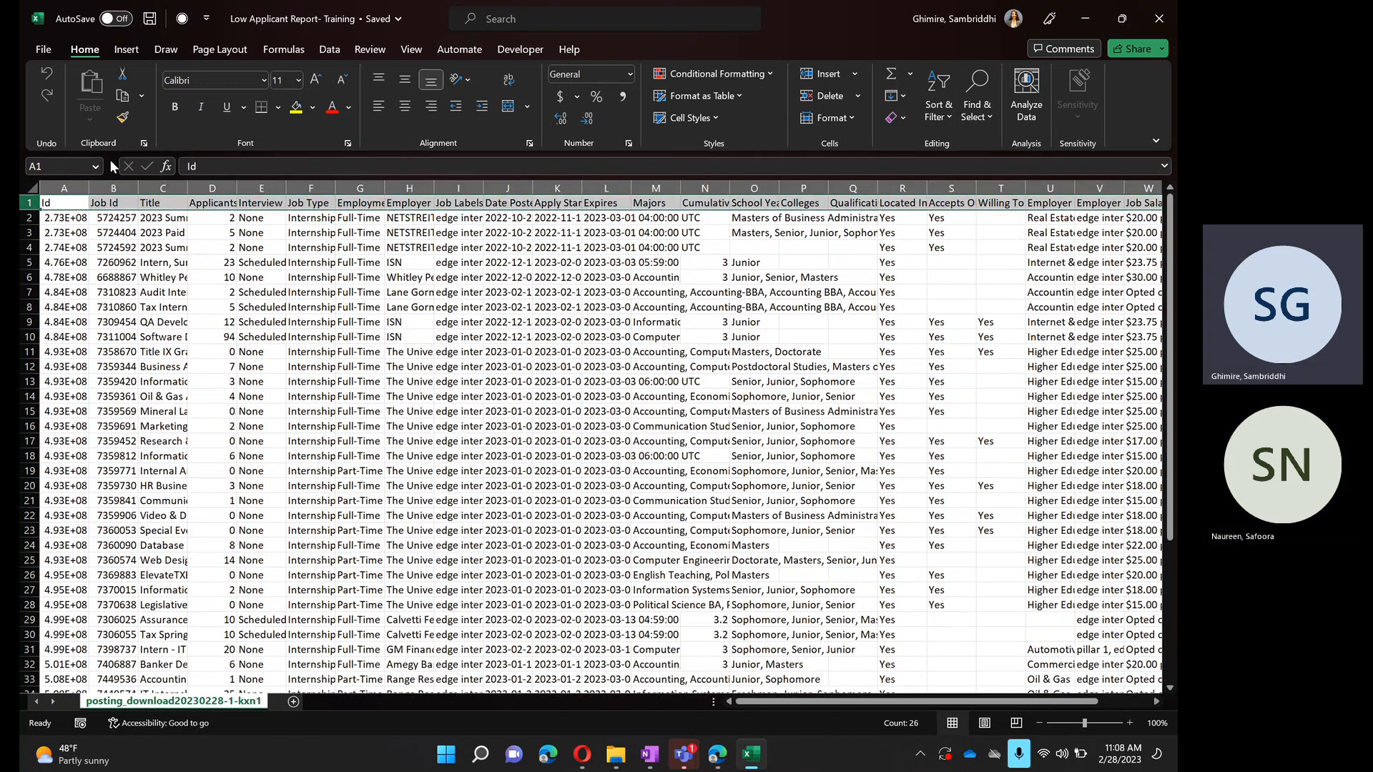
{"action": "left_click", "coordinate": [173, 107]}
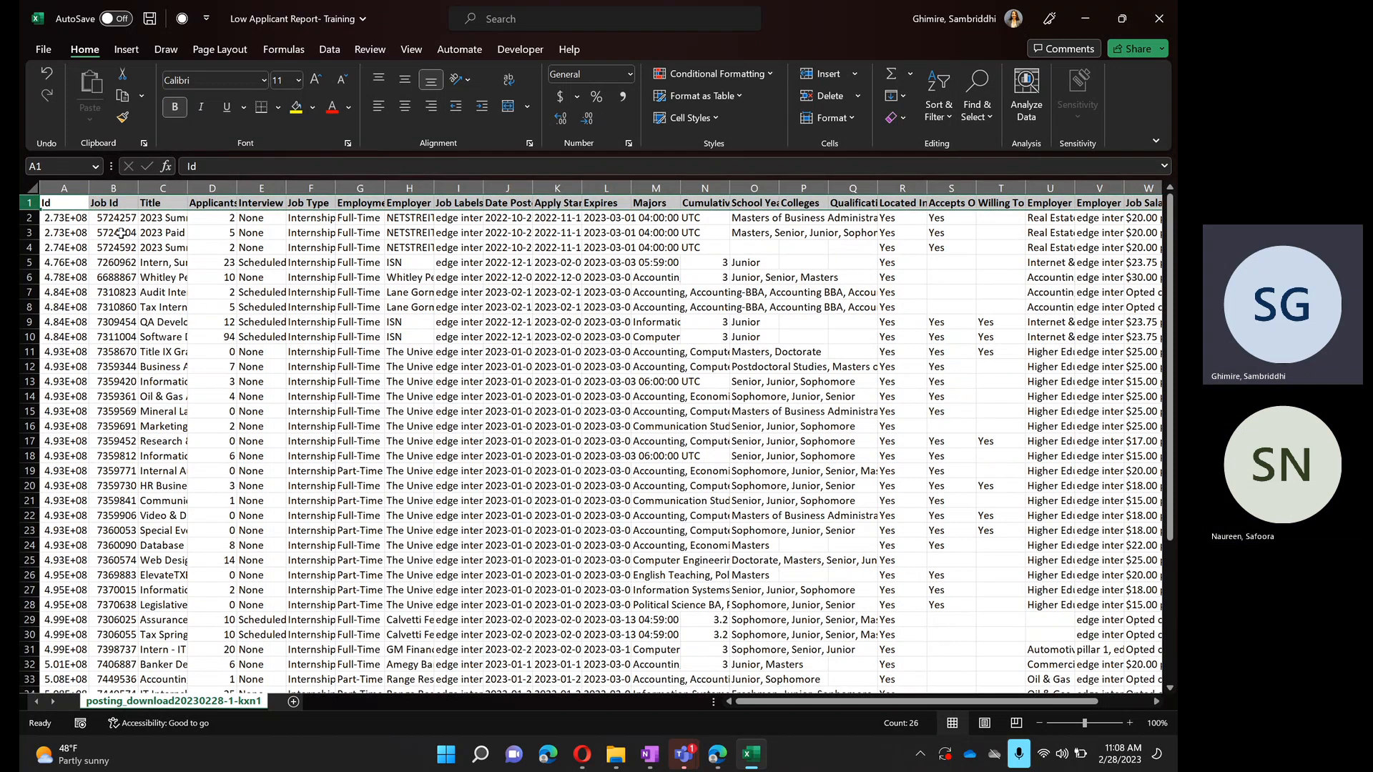
{"action": "left_click", "coordinate": [230, 367]}
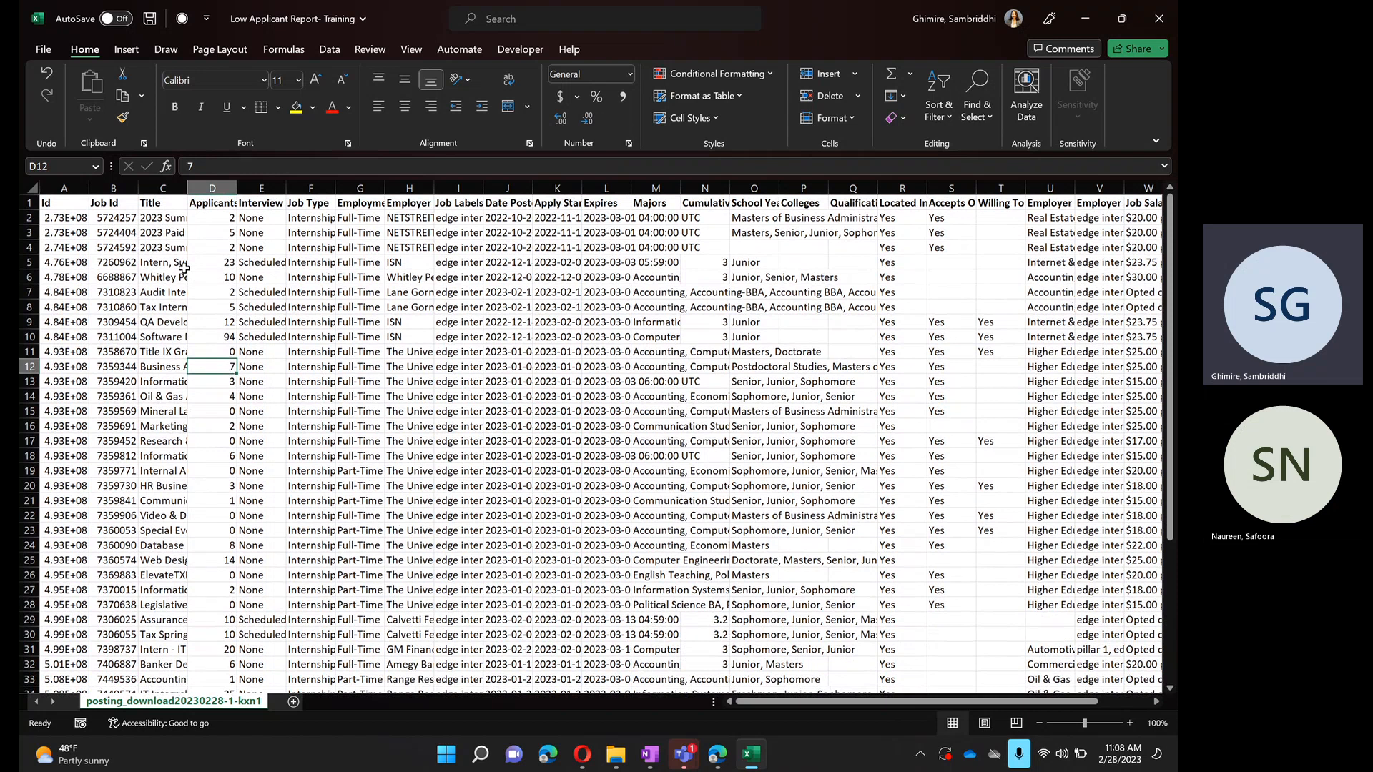
- Examine the columns needed for the report: Job Id, Title, Applicants, Employer, Expires and Job Location
{"action": "left_click", "coordinate": [120, 184]}
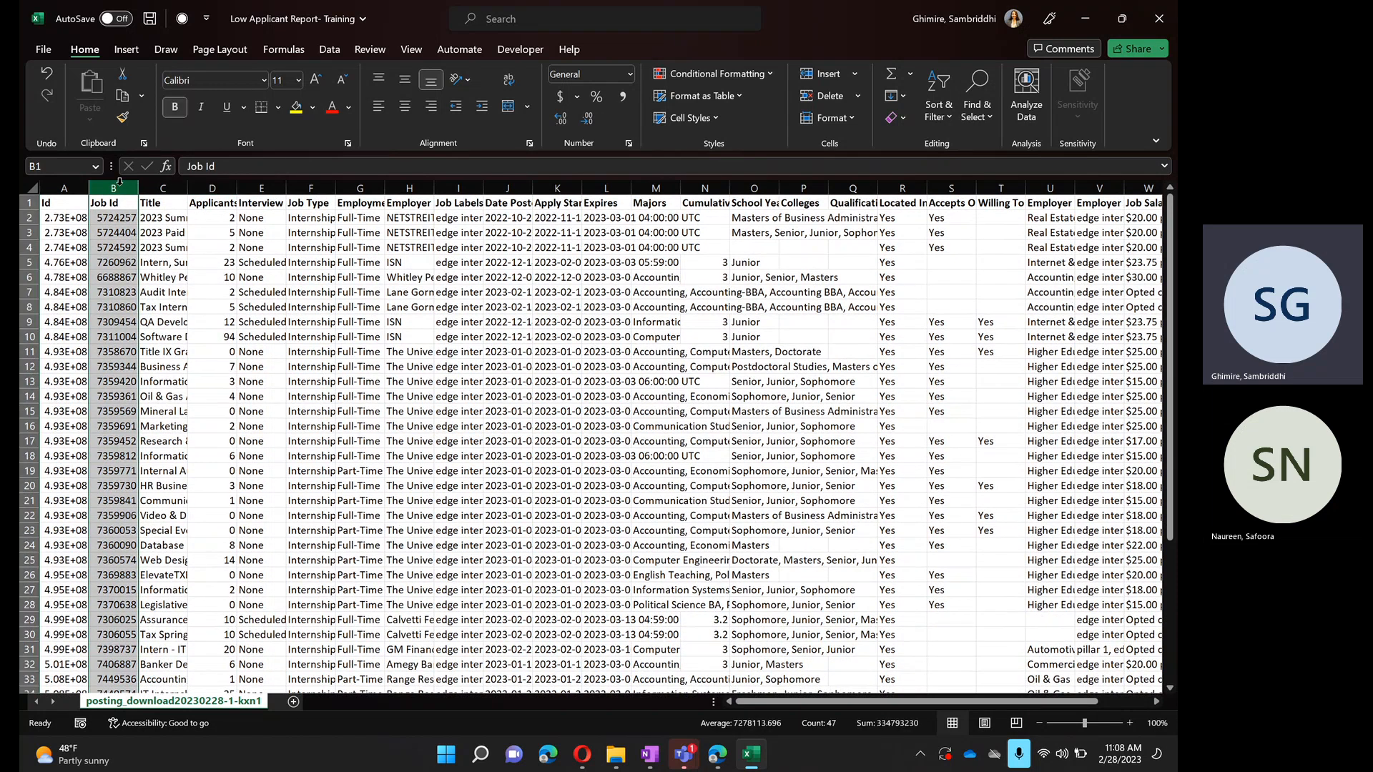
{"action": "left_click", "coordinate": [166, 185]}
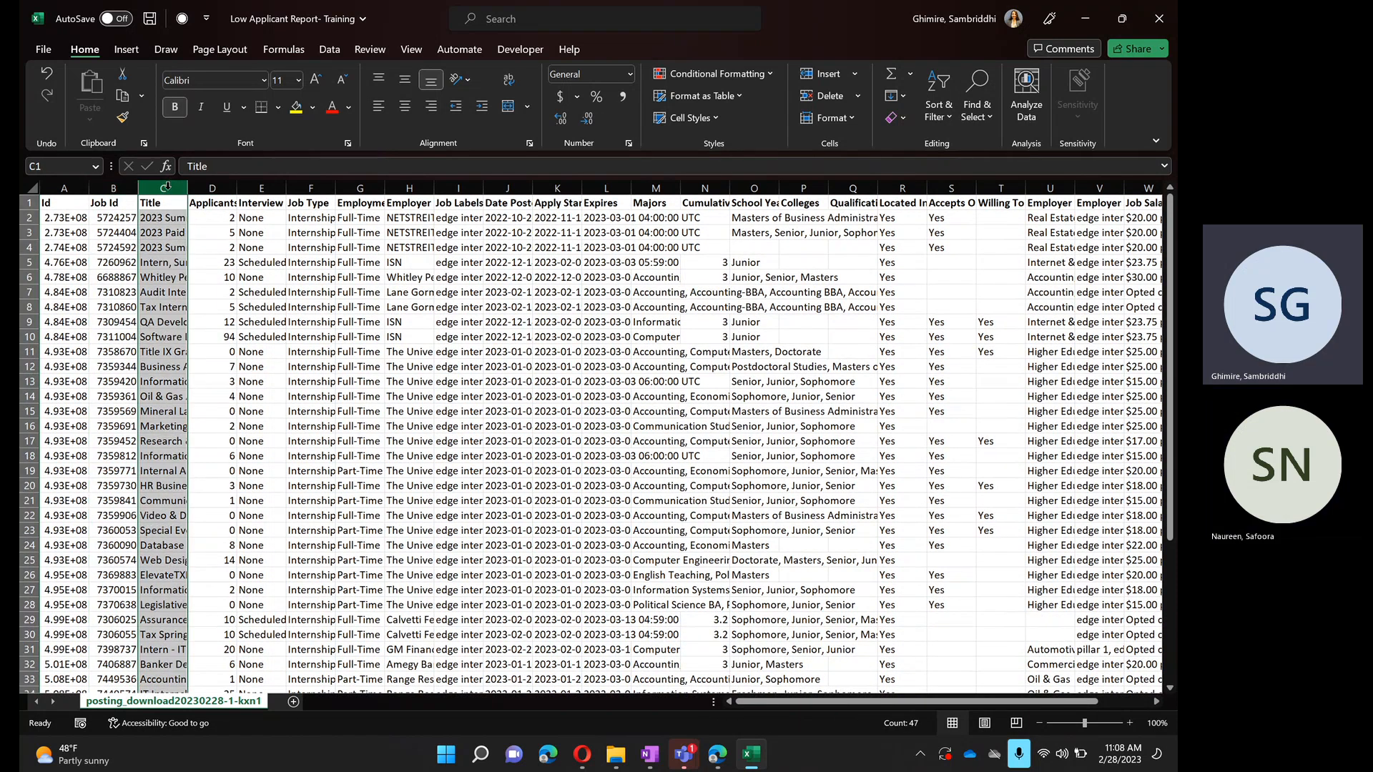
{"action": "left_click", "coordinate": [220, 188]}
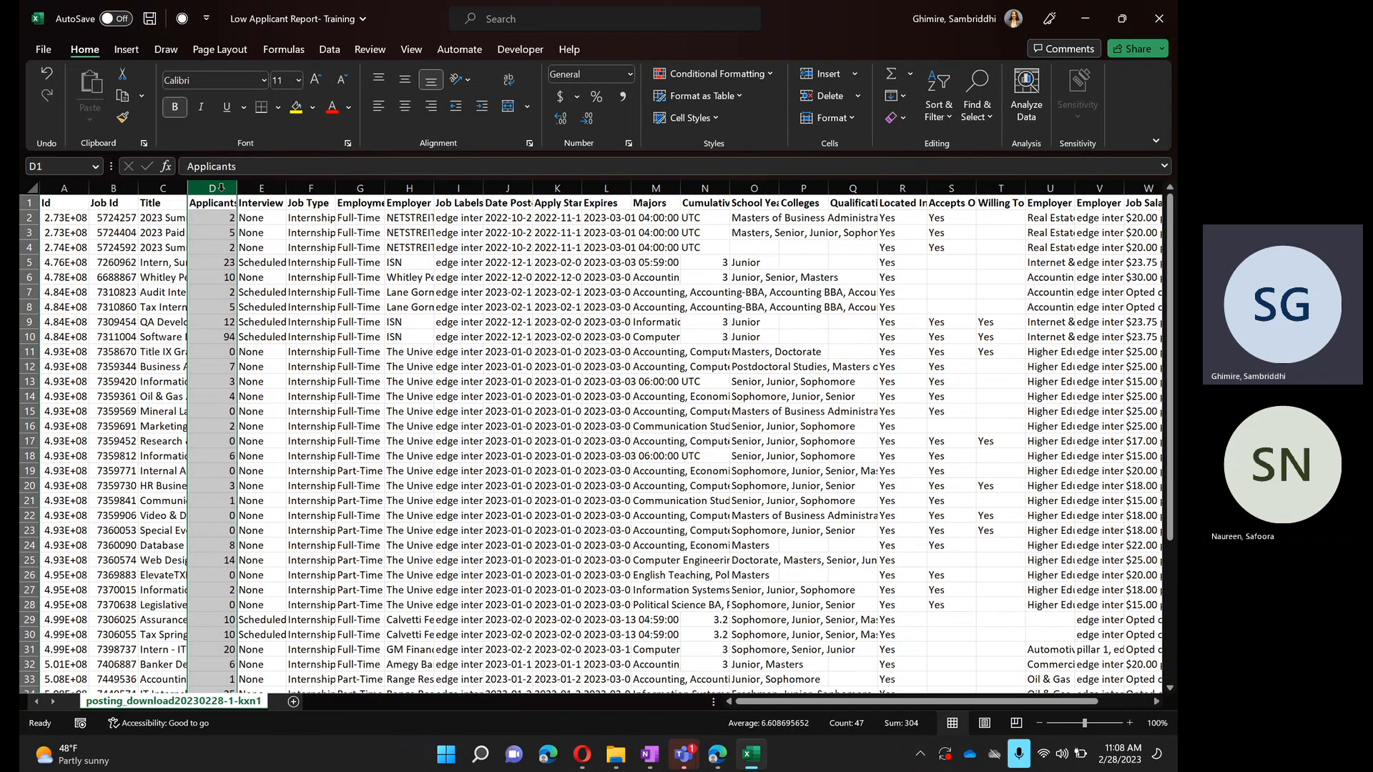
{"action": "left_click", "coordinate": [418, 189]}
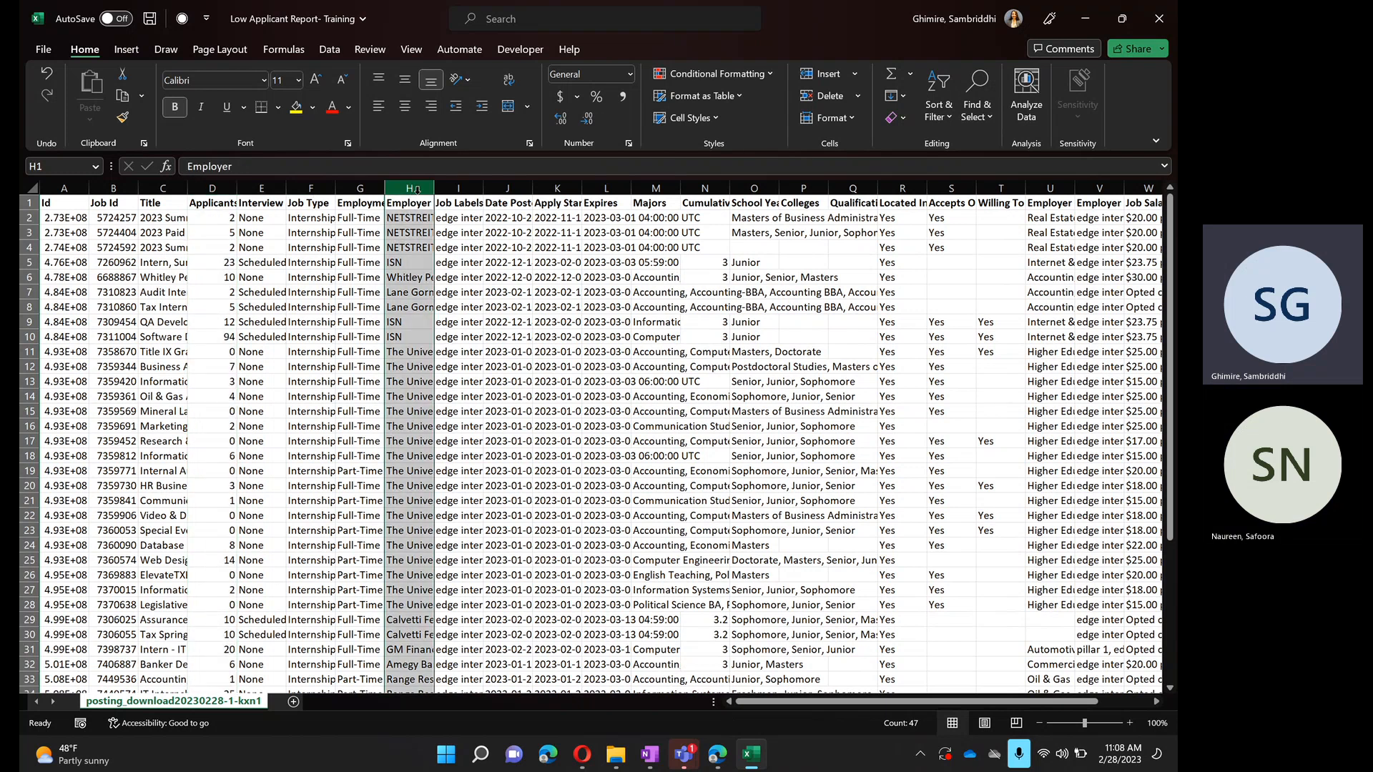
{"action": "left_click", "coordinate": [596, 187]}
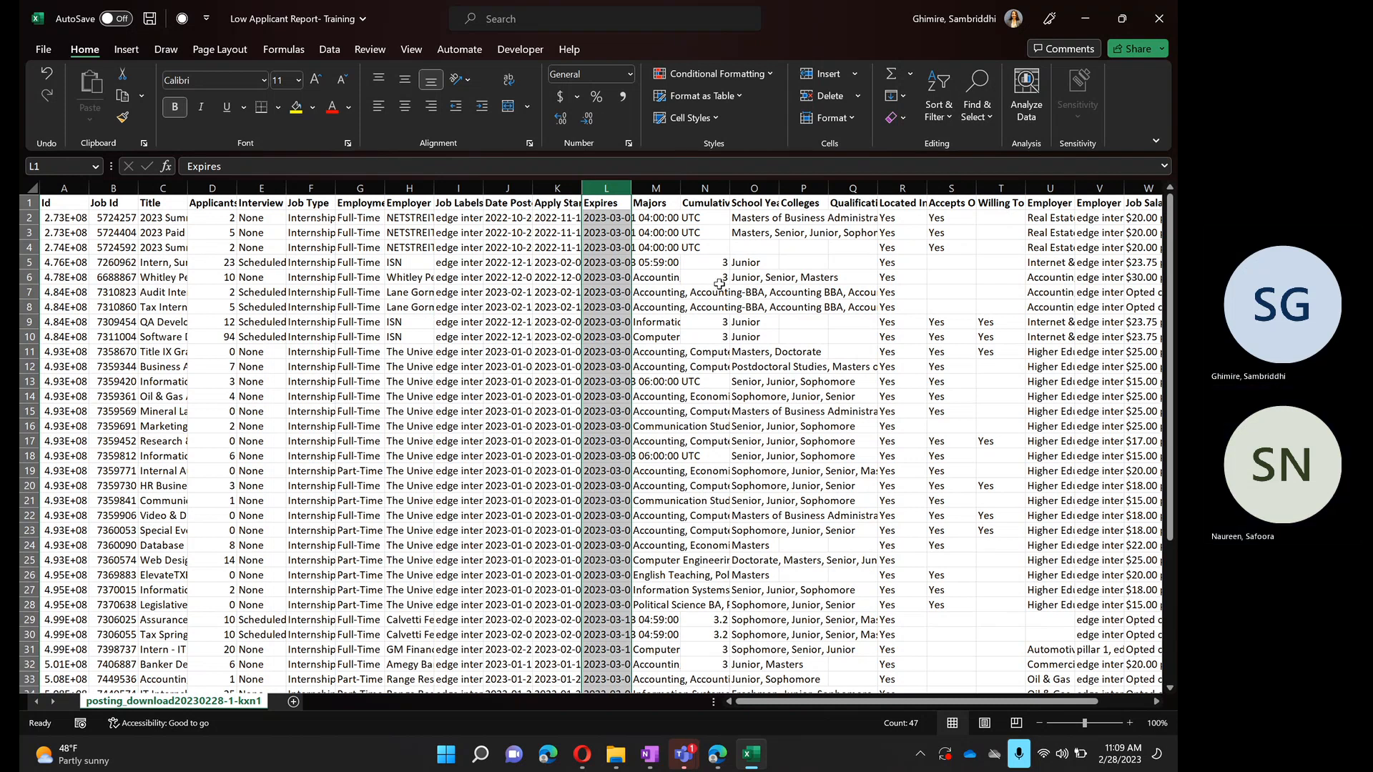
{"action": "scroll", "coordinate": [720, 284], "scroll_direction": "right", "scroll_amount": 5}
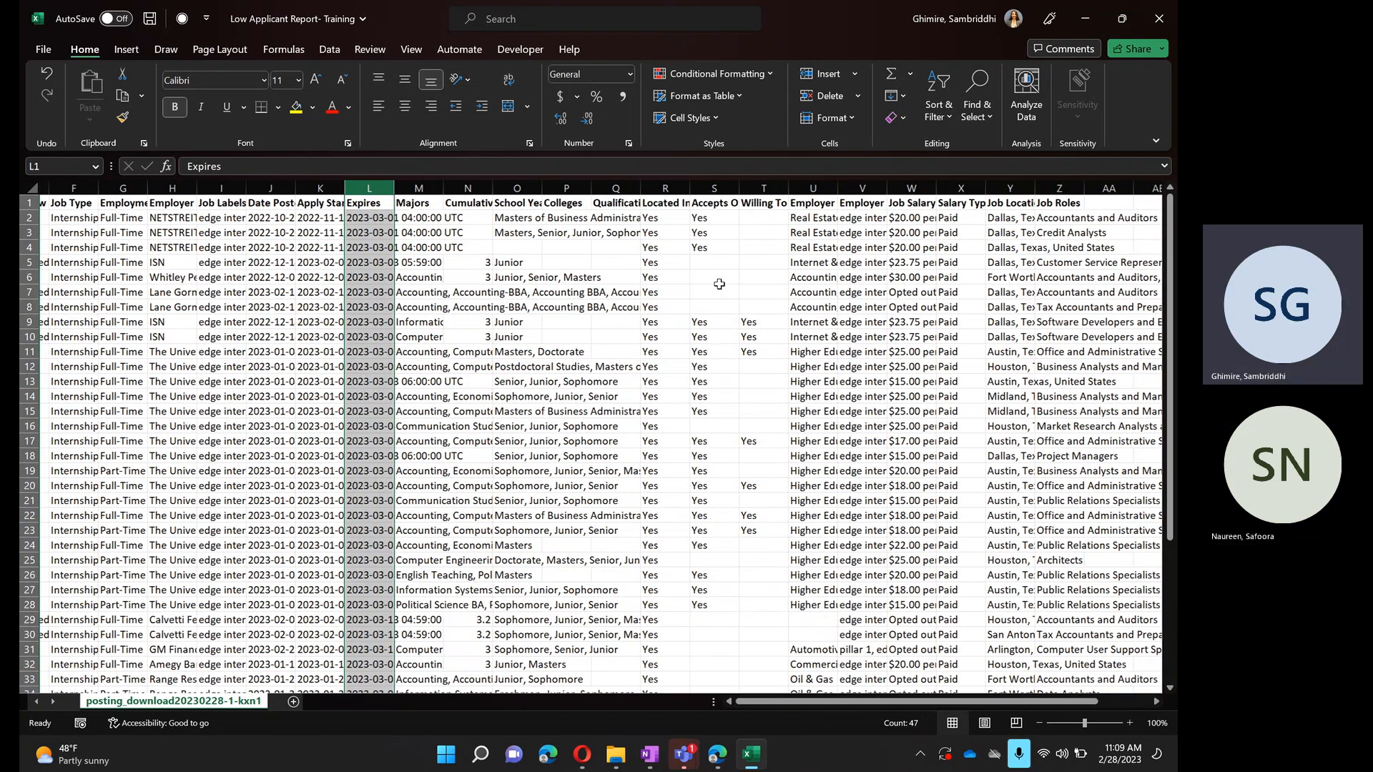
{"action": "scroll", "coordinate": [719, 284], "scroll_direction": "right", "scroll_amount": 5}
{"action": "left_click", "coordinate": [657, 188]}
{"action": "scroll", "coordinate": [643, 542], "scroll_direction": "left", "scroll_amount": 6}
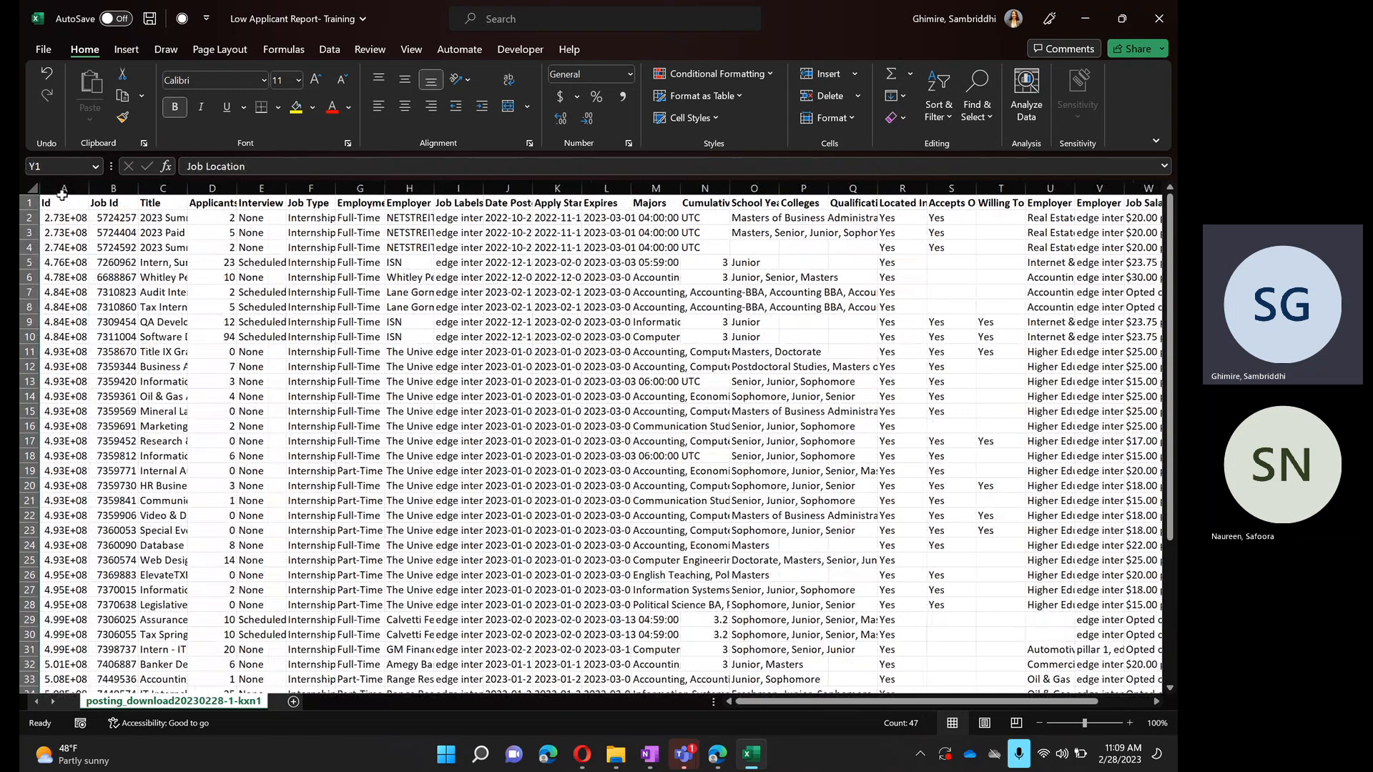
- Delete the Id column and the three adjacent columns from Interview Status through the employment type
{"action": "right_click", "coordinate": [66, 185]}
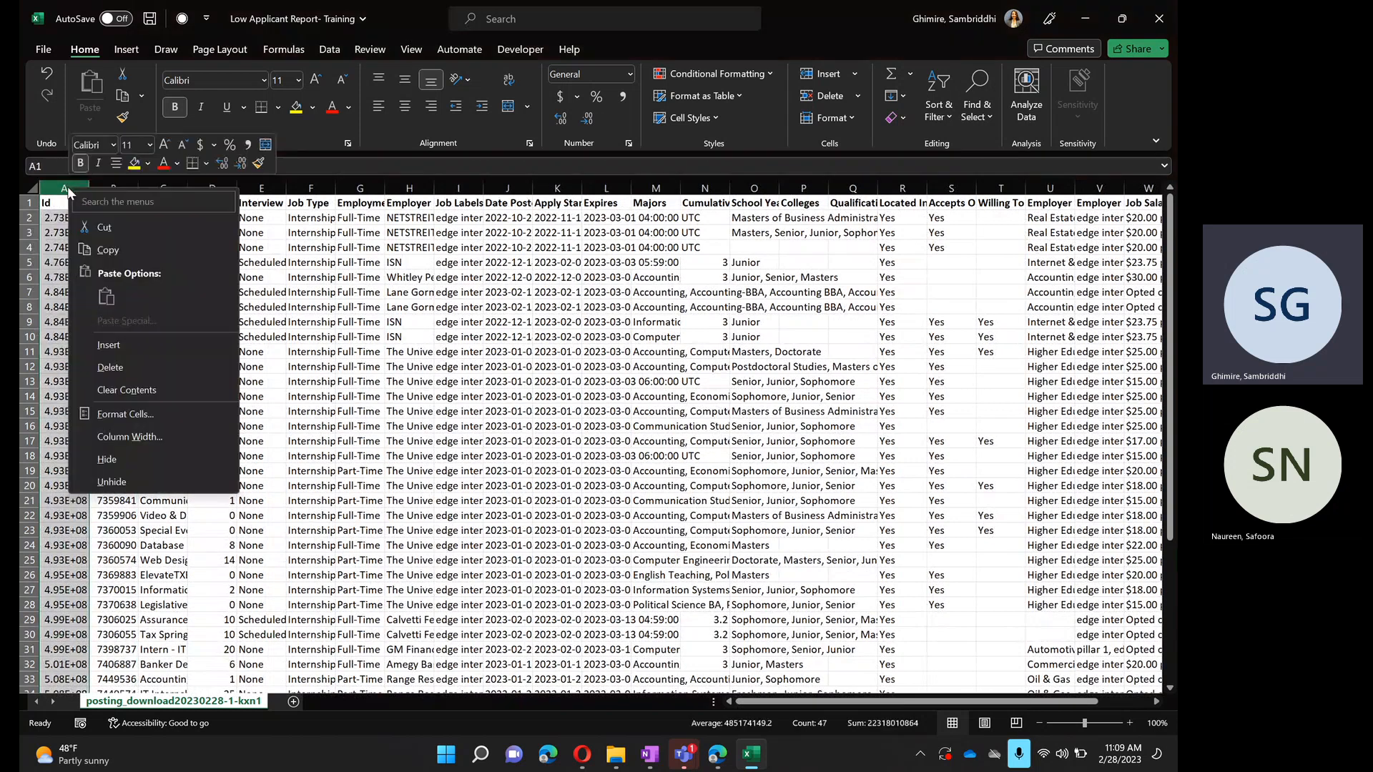
{"action": "left_click", "coordinate": [130, 372]}
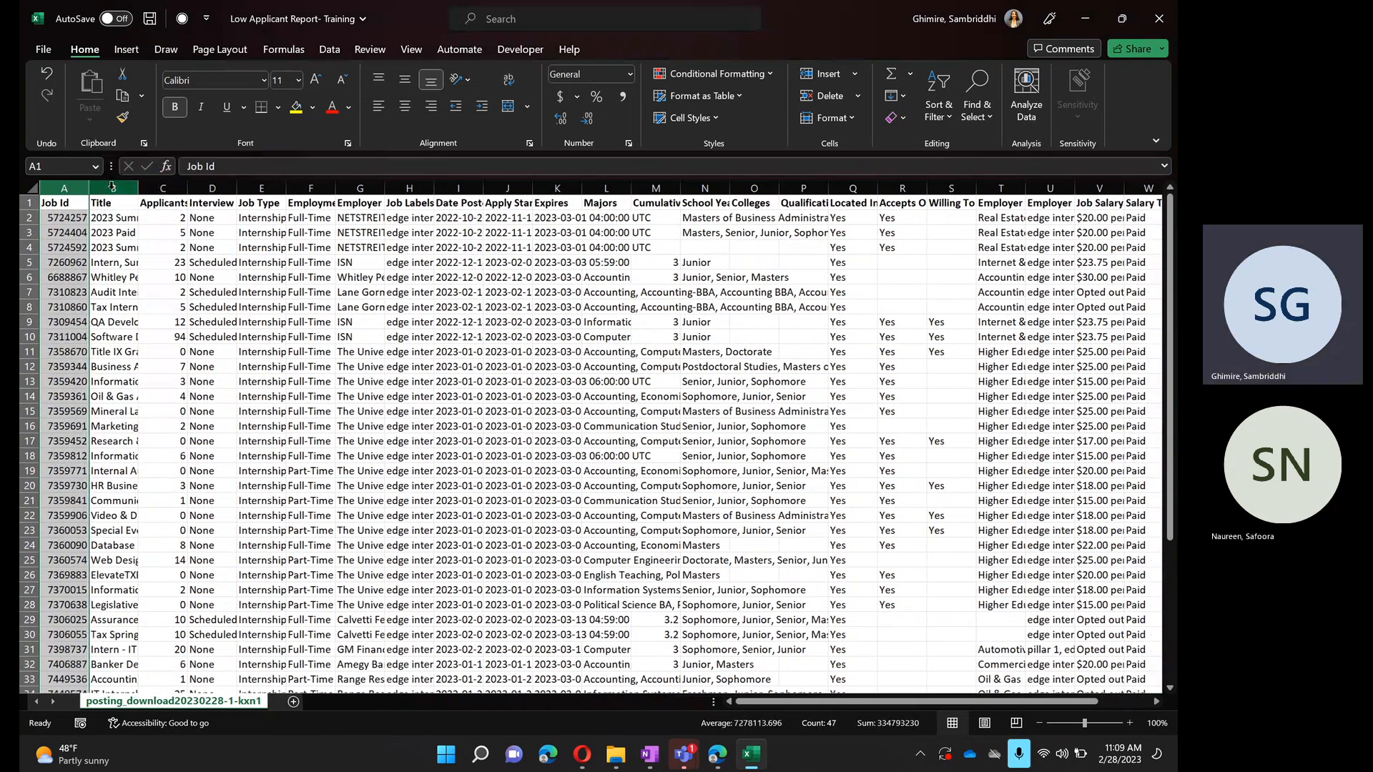
{"action": "left_click_drag", "start_coordinate": [216, 188], "coordinate": [318, 185]}
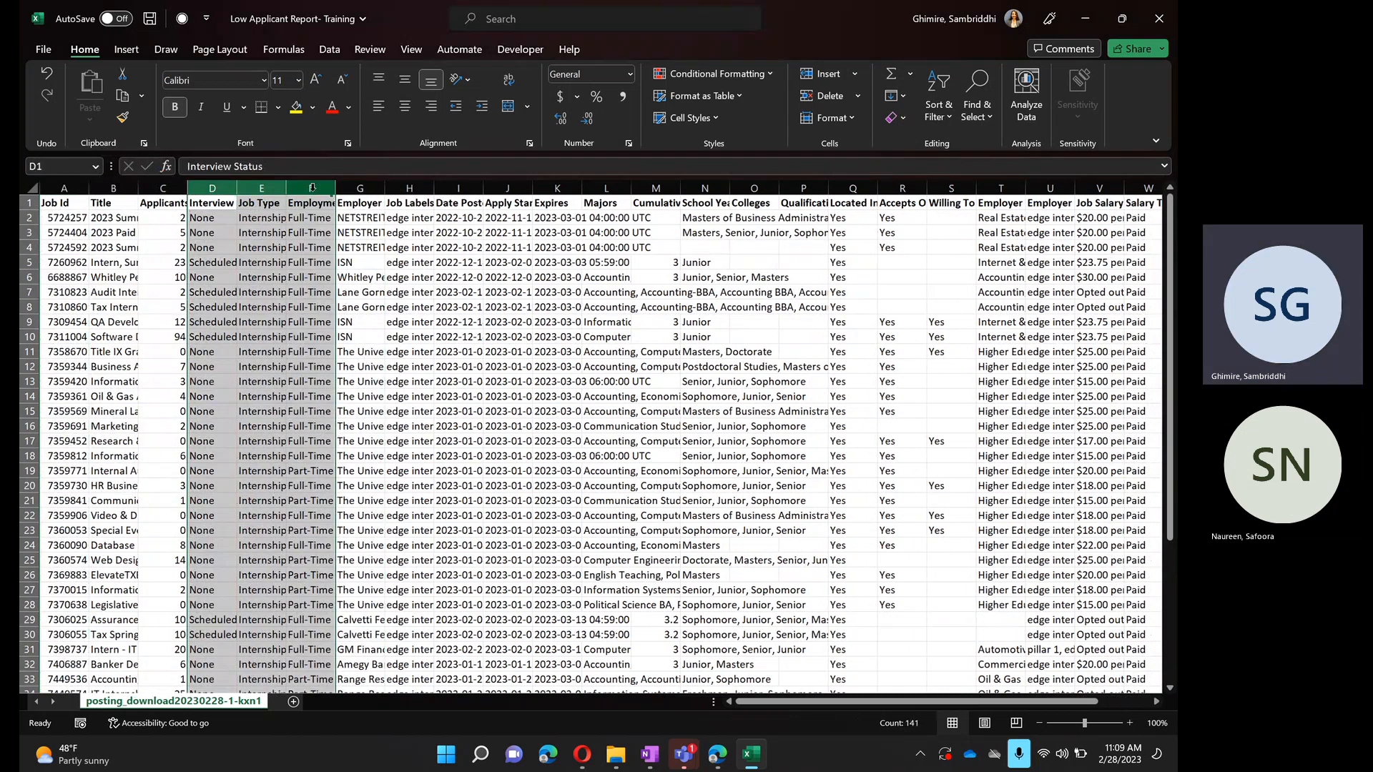
{"action": "right_click", "coordinate": [313, 188]}
{"action": "left_click", "coordinate": [392, 370]}
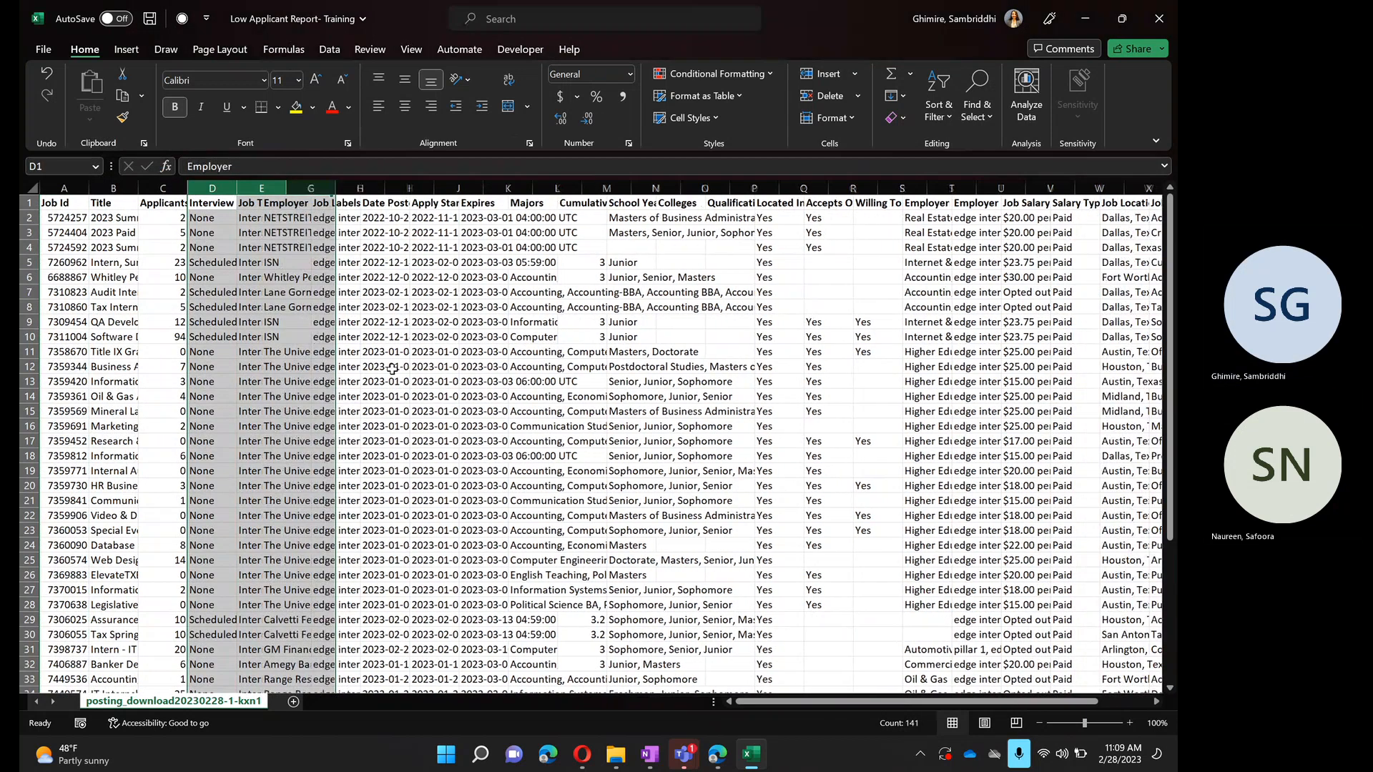
- Delete the columns from Job Labels through Salary Type except Expires, together with the Job Roles column
{"action": "left_click_drag", "start_coordinate": [261, 188], "coordinate": [1013, 185]}
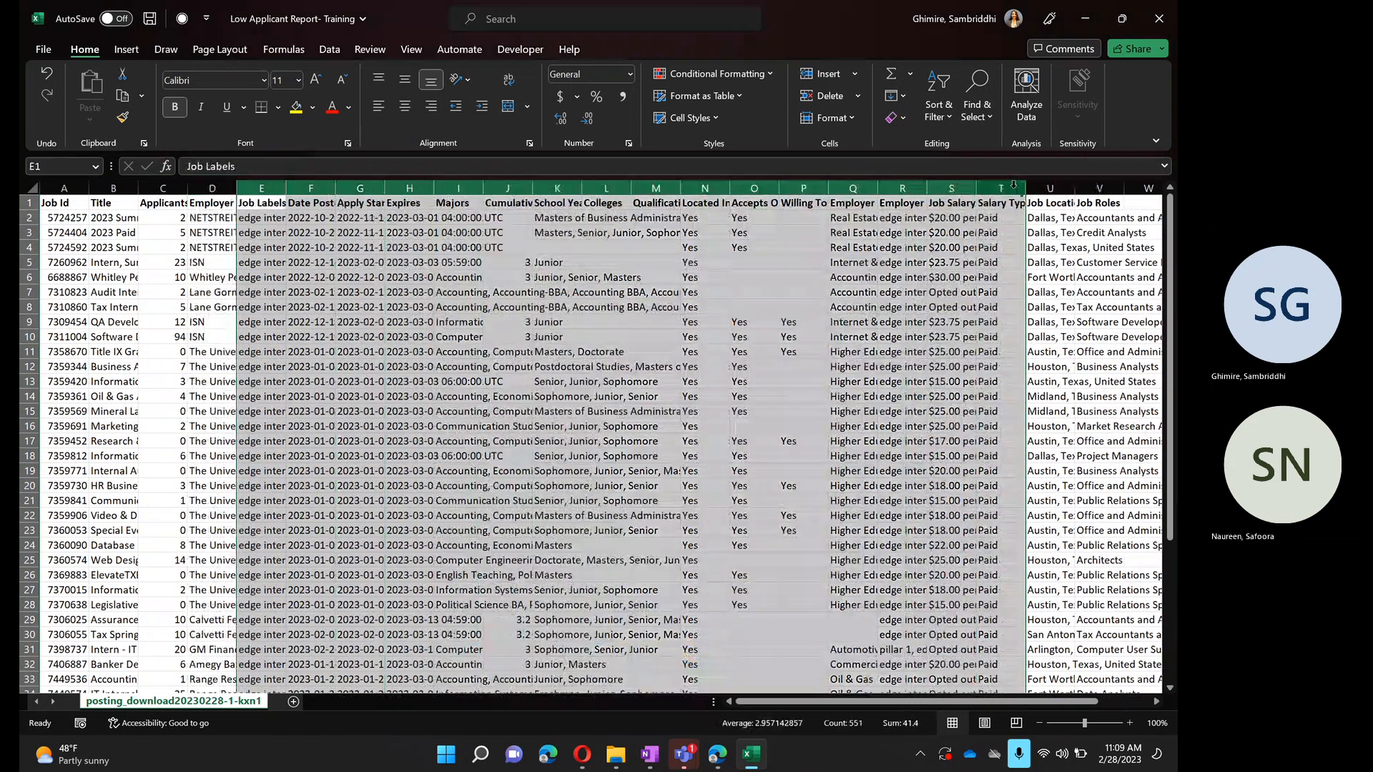
{"action": "left_click", "coordinate": [1099, 187], "text": "ctrl"}
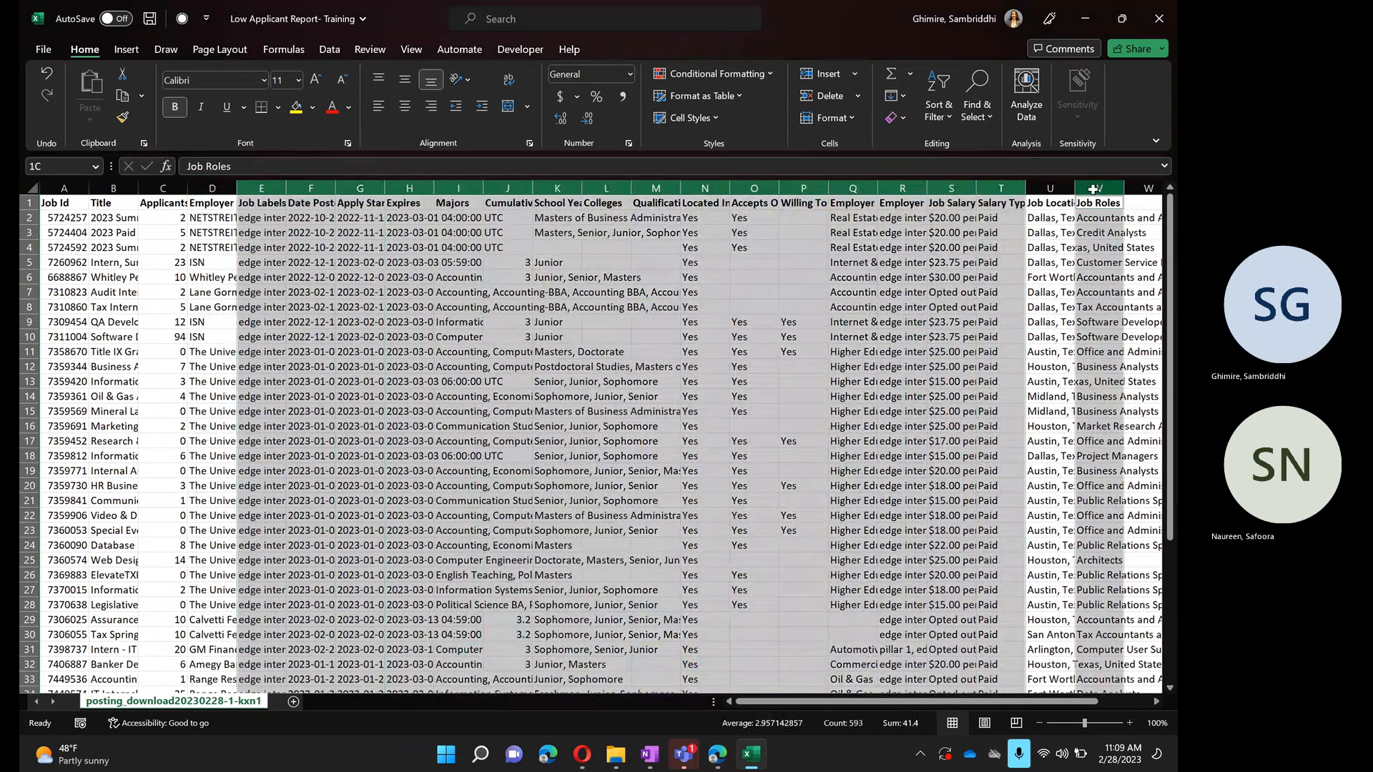
{"action": "right_click", "coordinate": [1000, 190]}
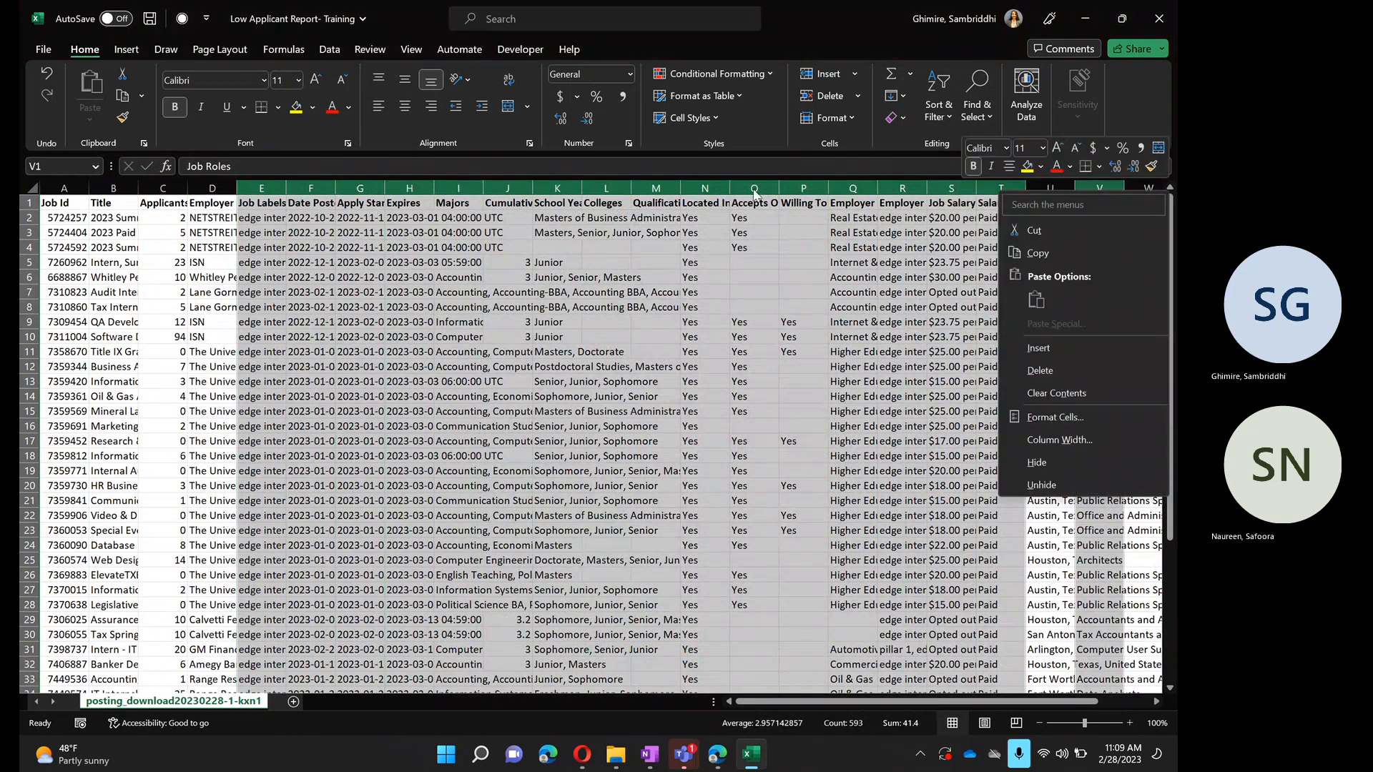
{"action": "left_click", "coordinate": [412, 191], "text": "ctrl"}
{"action": "right_click", "coordinate": [447, 190]}
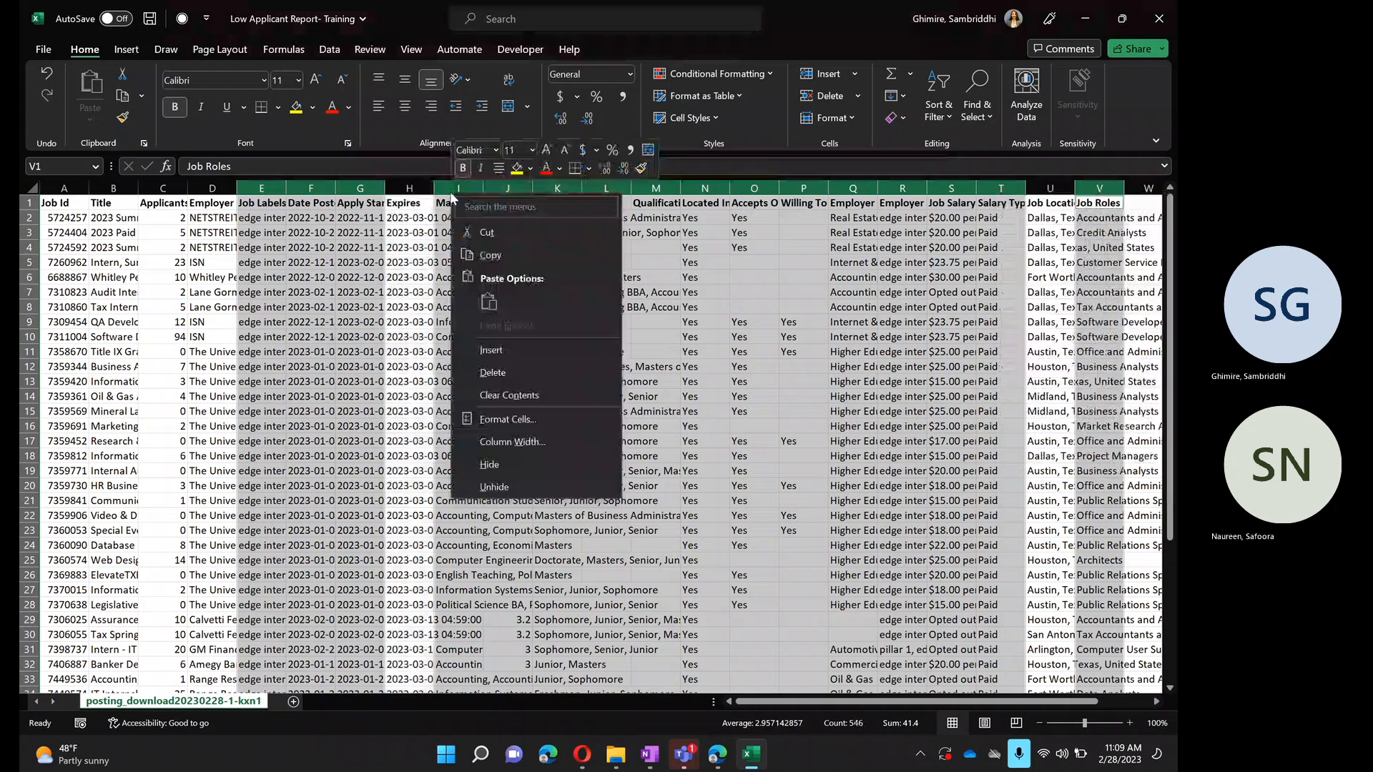
{"action": "left_click", "coordinate": [494, 370]}
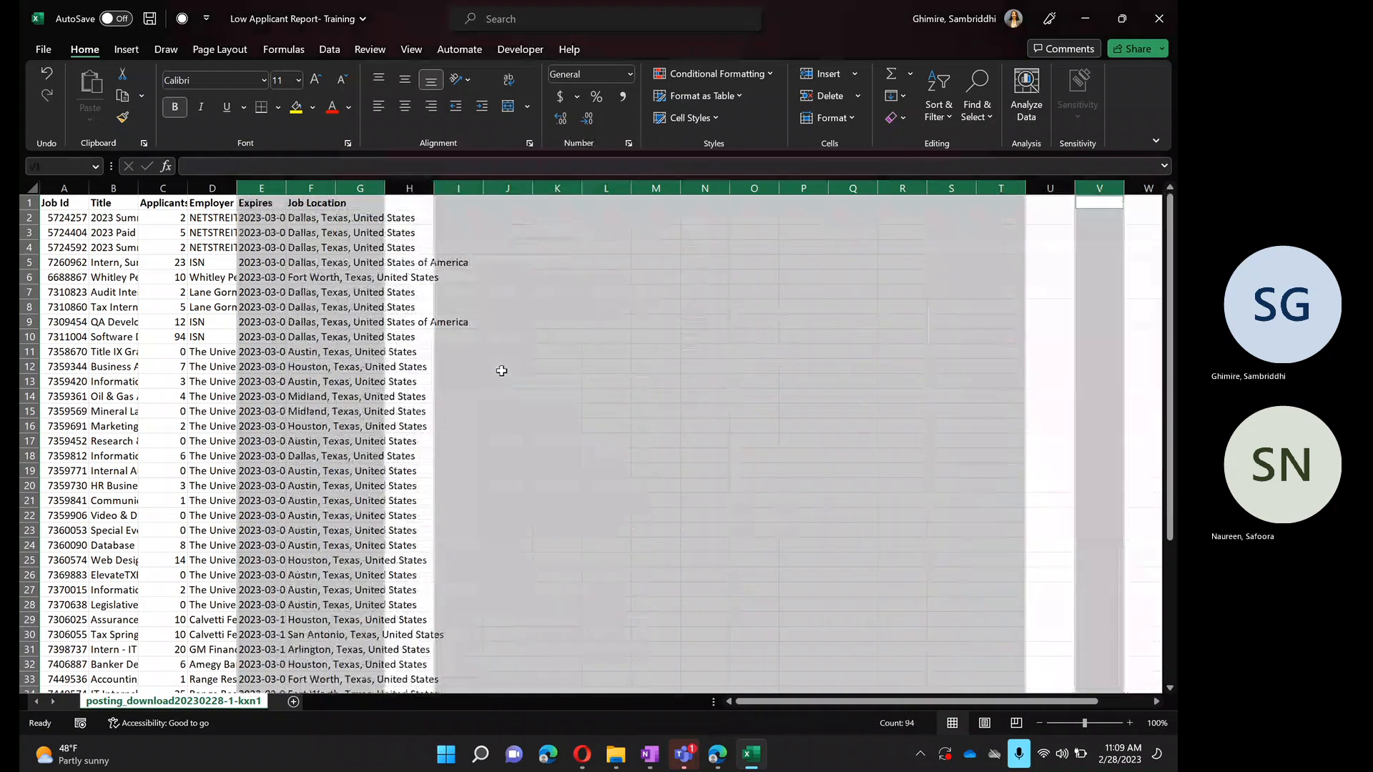
{"action": "left_click", "coordinate": [593, 379]}
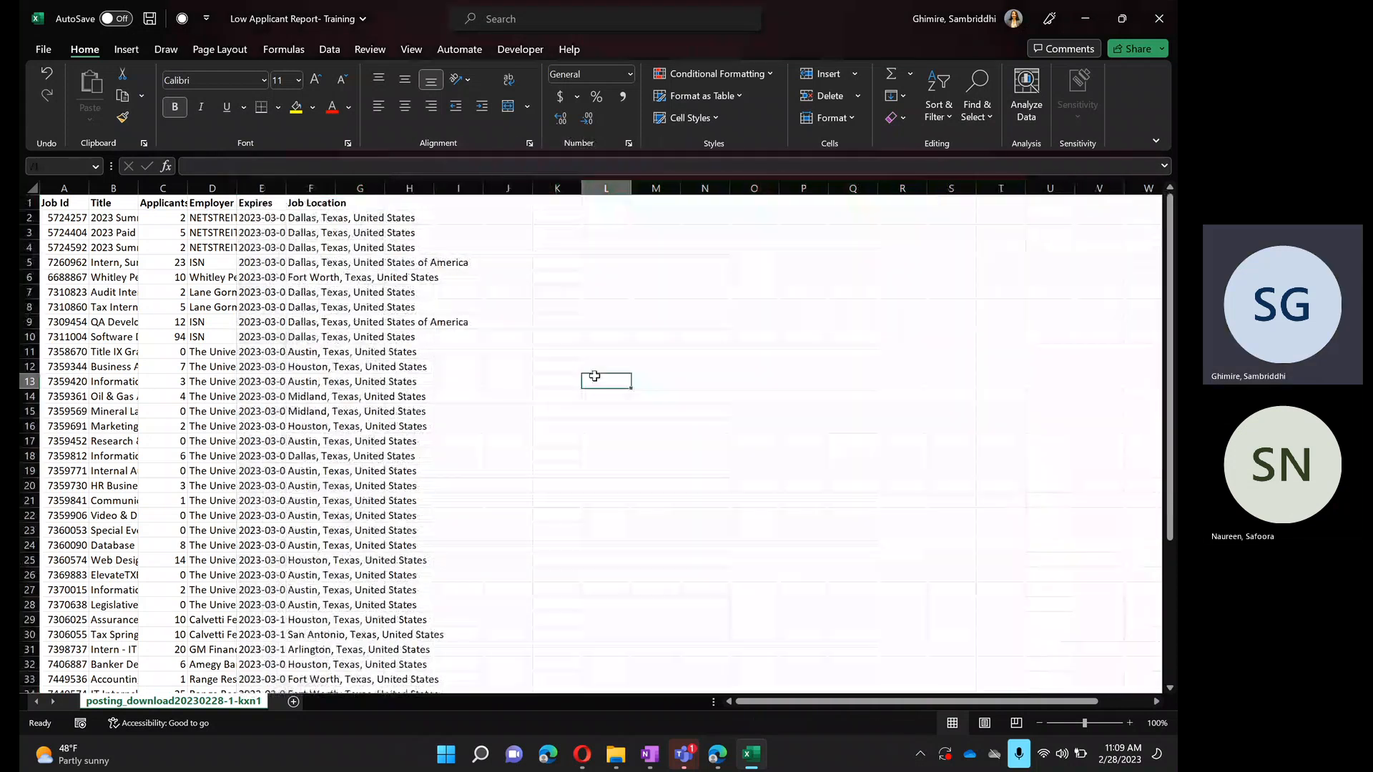
- AutoFit the column widths across the entire sheet
{"action": "left_click", "coordinate": [31, 188]}
{"action": "left_click", "coordinate": [852, 118]}
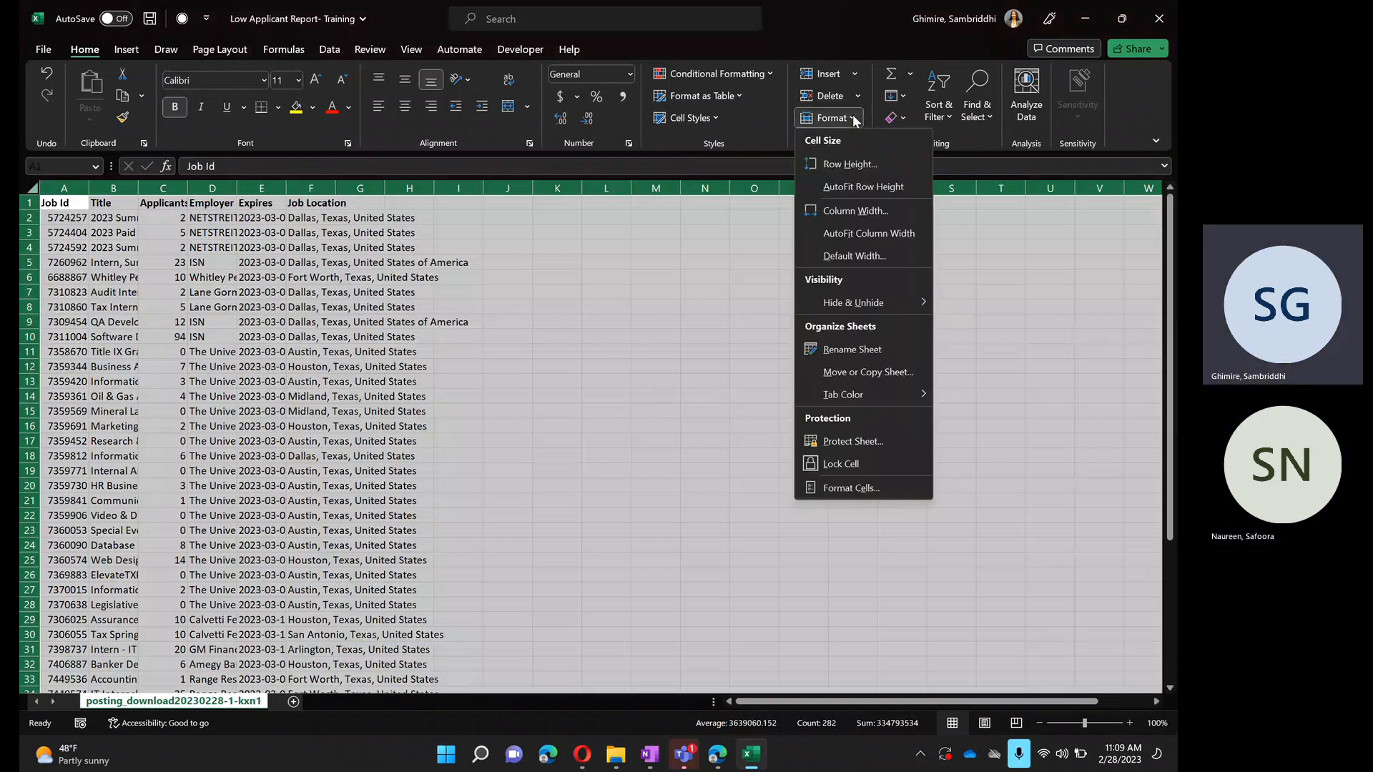
{"action": "left_click", "coordinate": [844, 234]}
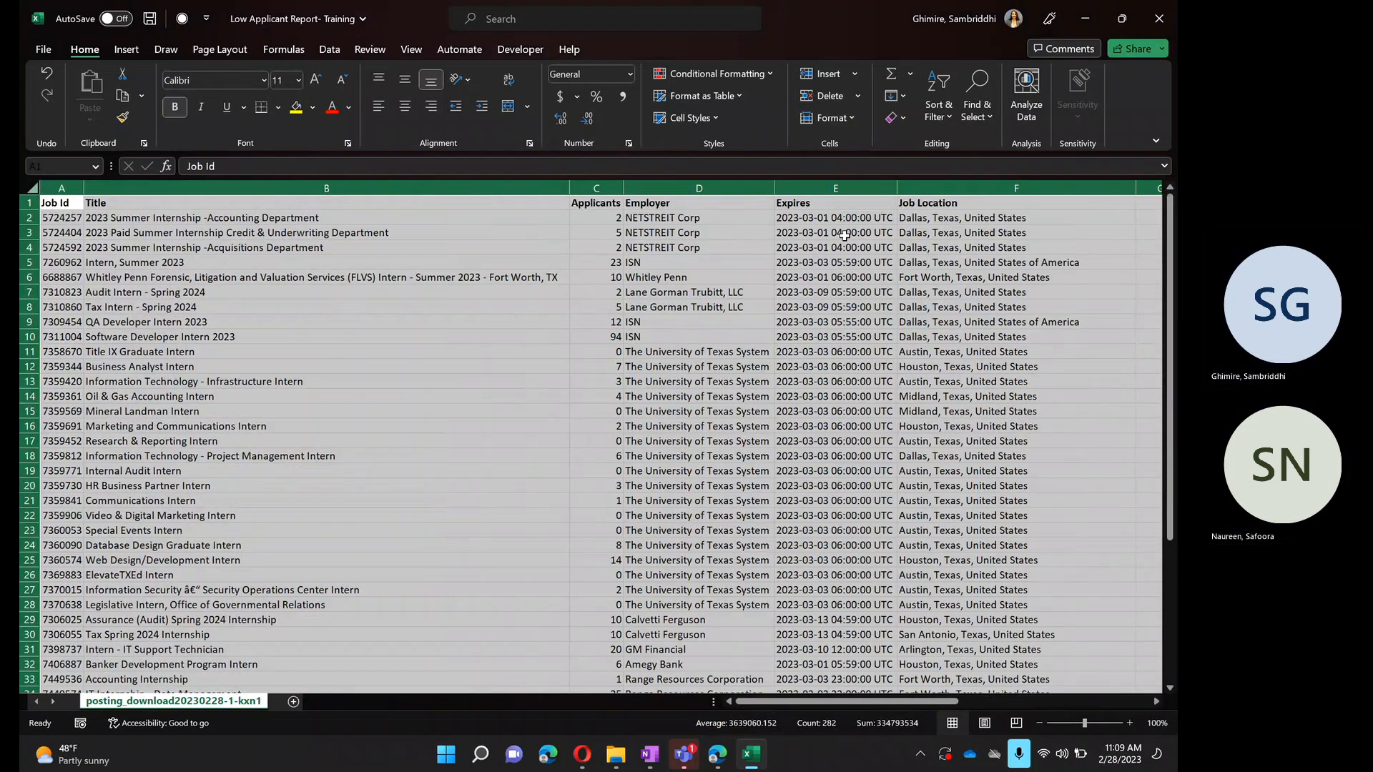
- Place the workbook side by side with the Handshake Job Postings page
{"action": "left_click", "coordinate": [485, 443]}
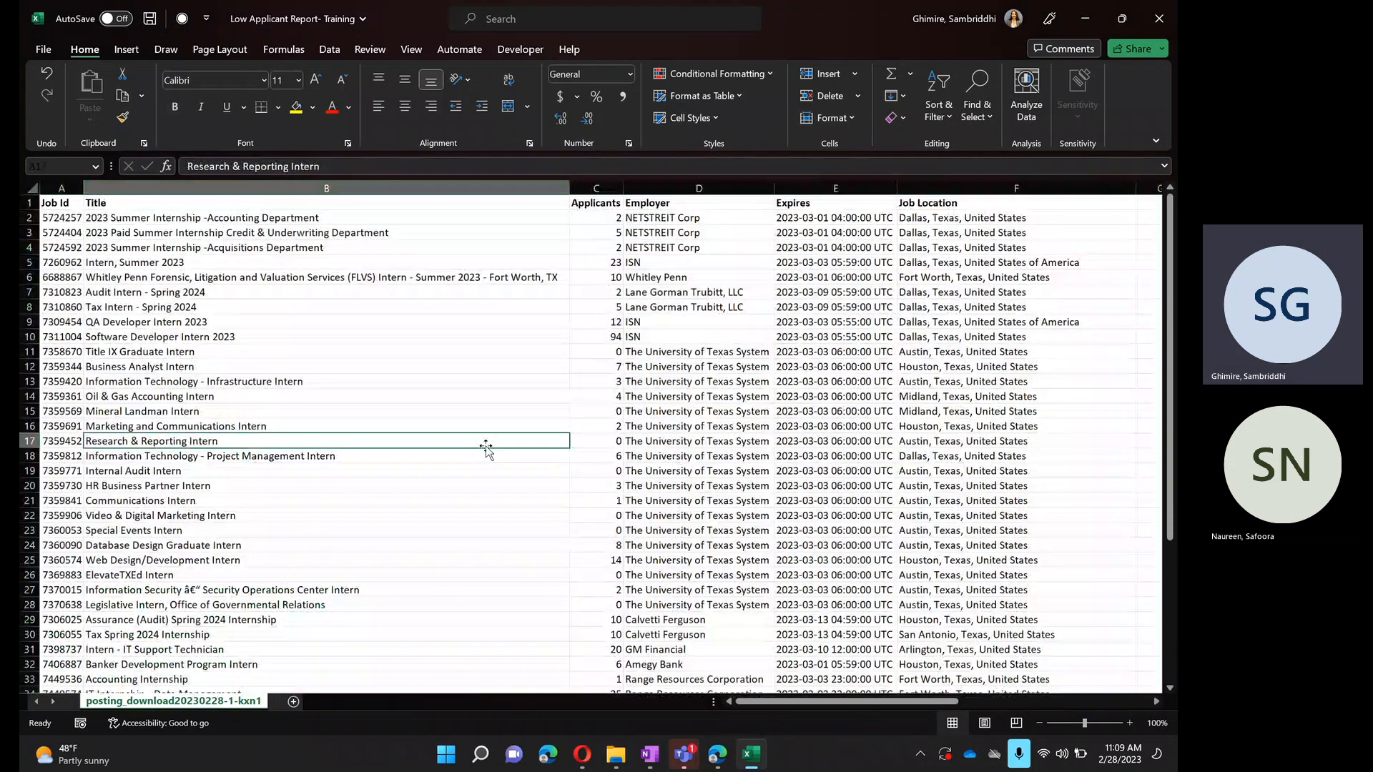
{"action": "key", "text": "super+Right"}
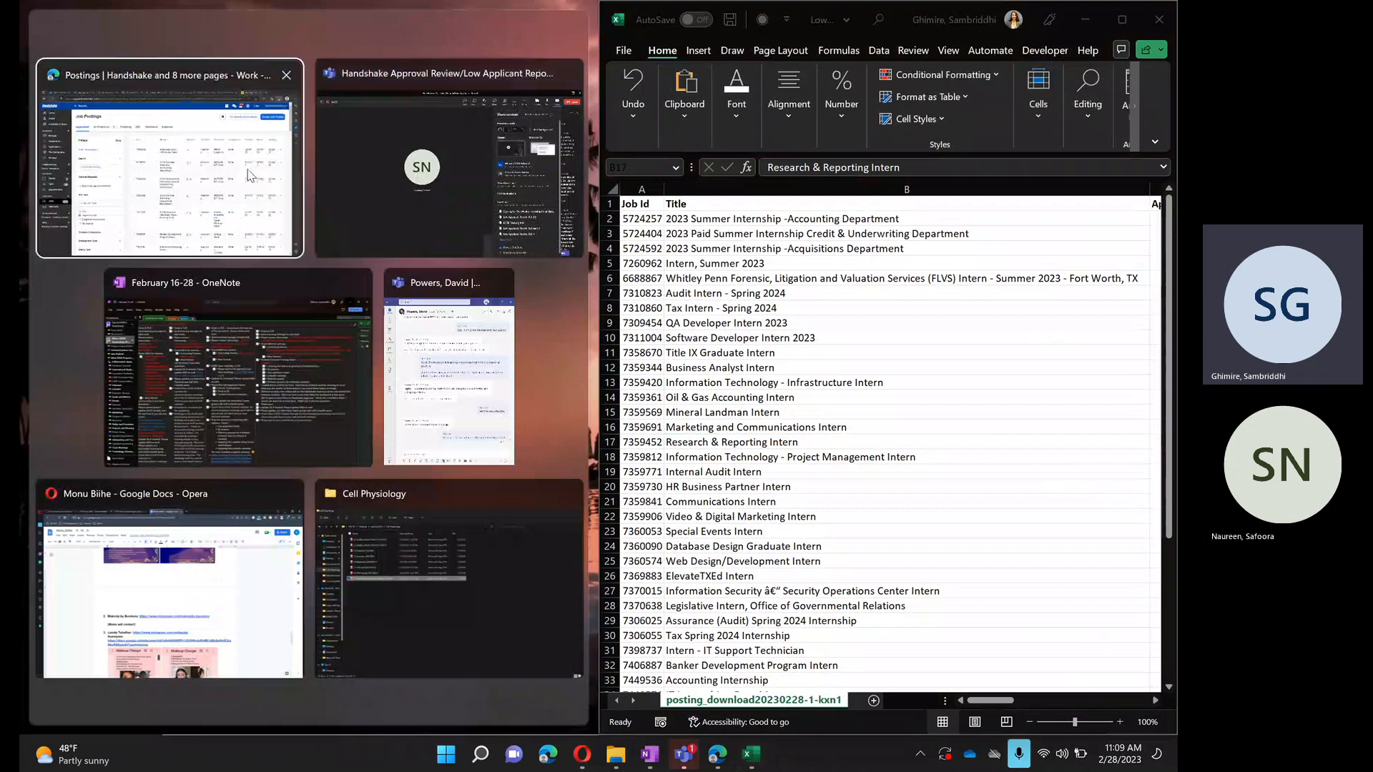
{"action": "left_click", "coordinate": [249, 176]}
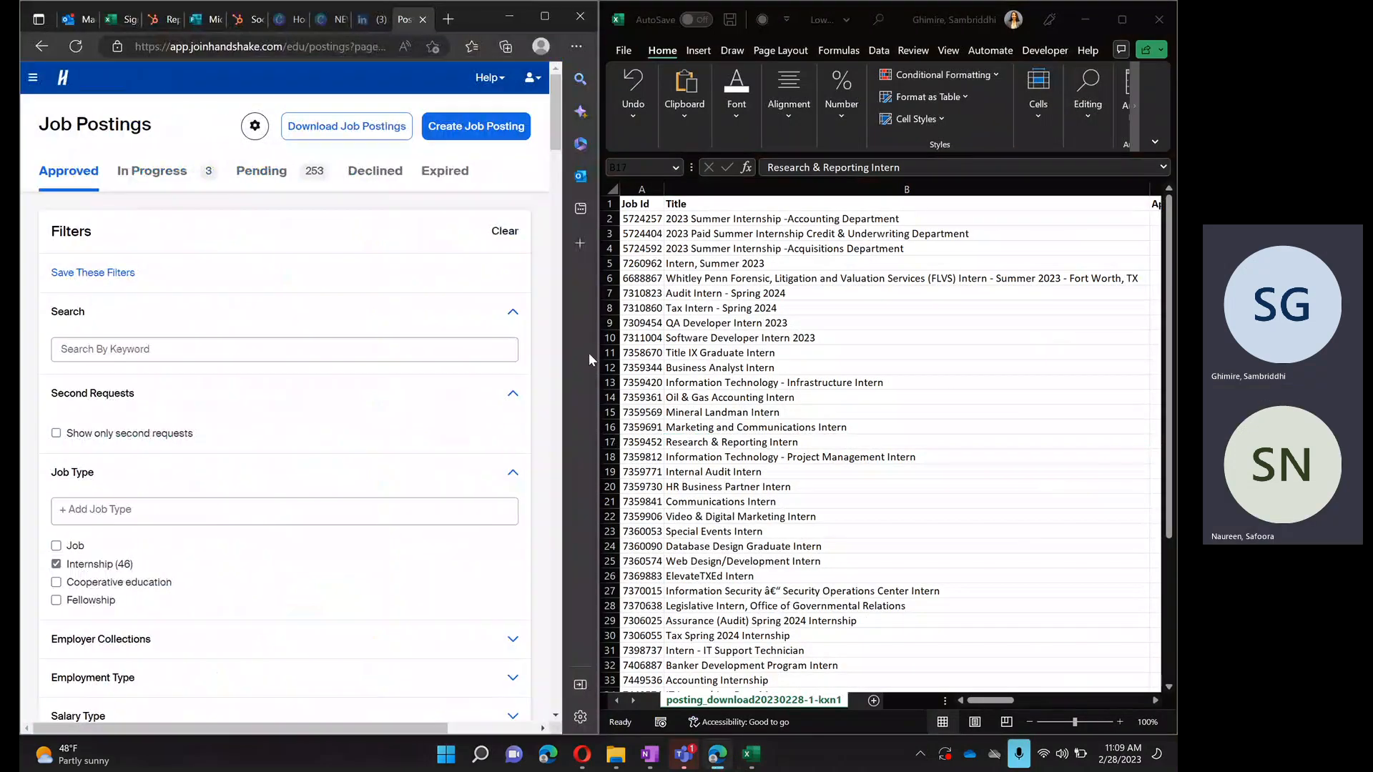
- Compare the internship listing on Handshake with the Job Id, Title, Applicants, Employer and Expires columns of the export
{"action": "scroll", "coordinate": [339, 457], "scroll_direction": "down", "scroll_amount": 10}
{"action": "scroll", "coordinate": [339, 457], "scroll_direction": "down", "scroll_amount": 15}
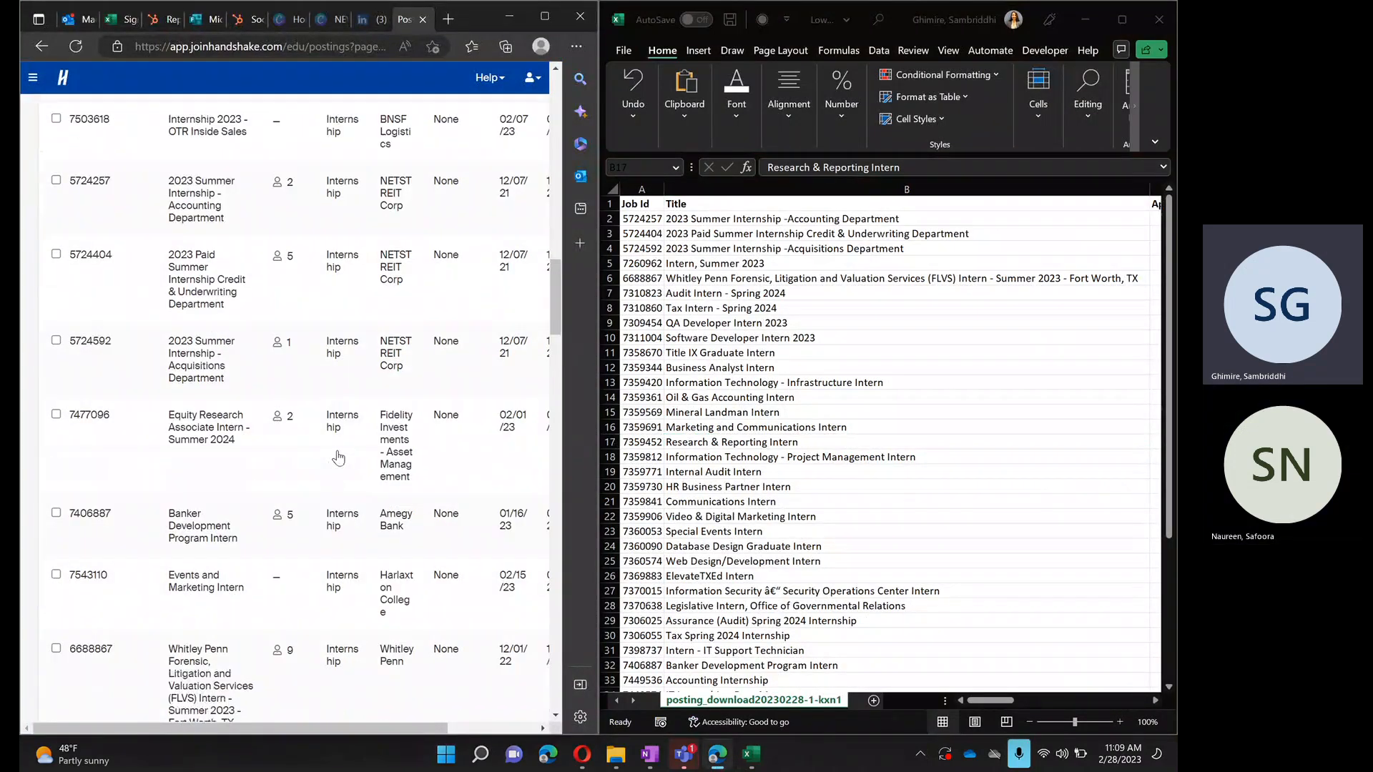
{"action": "scroll", "coordinate": [1051, 451], "scroll_direction": "right", "scroll_amount": 3}
{"action": "scroll", "coordinate": [1051, 450], "scroll_direction": "left", "scroll_amount": 3}
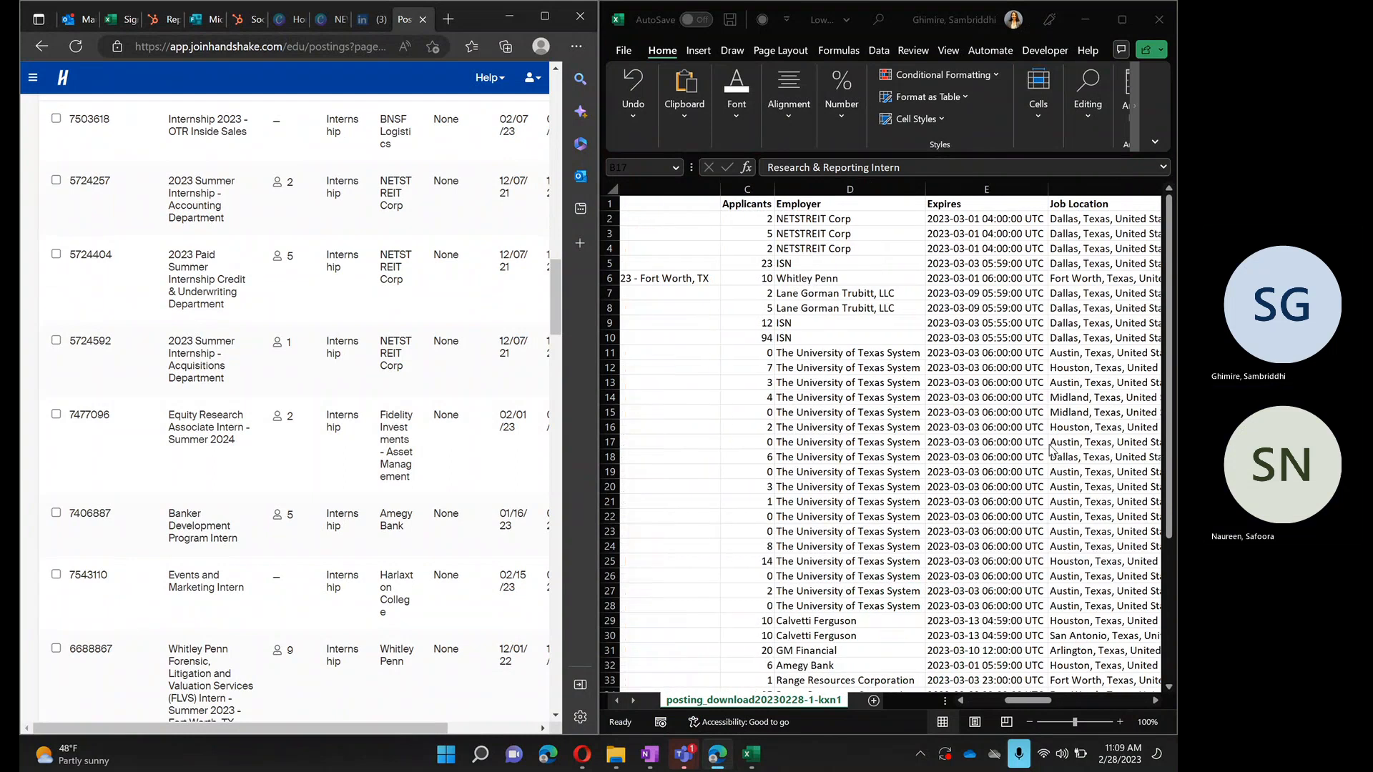
{"action": "scroll", "coordinate": [352, 253], "scroll_direction": "up", "scroll_amount": 1}
{"action": "scroll", "coordinate": [352, 252], "scroll_direction": "up", "scroll_amount": 1}
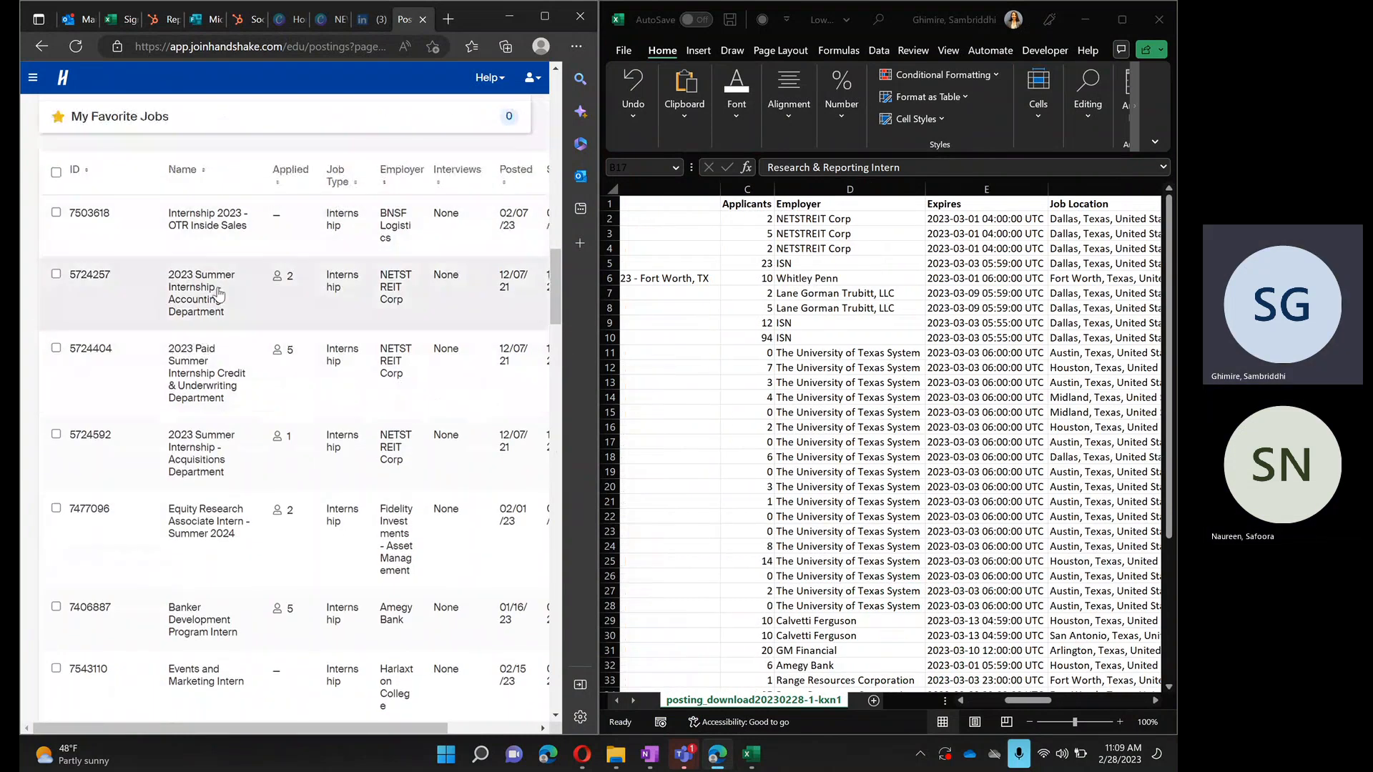
{"action": "scroll", "coordinate": [895, 341], "scroll_direction": "left", "scroll_amount": 2}
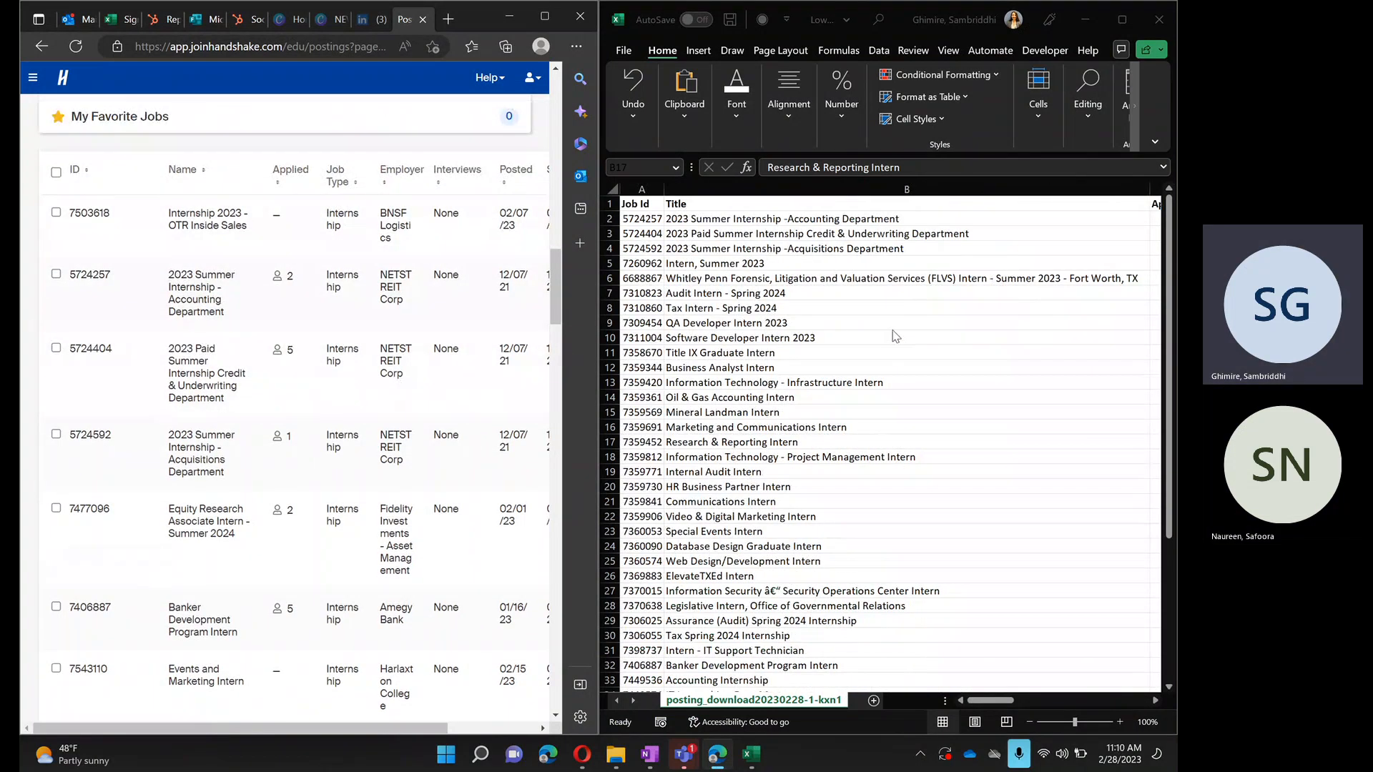
{"action": "scroll", "coordinate": [892, 249], "scroll_direction": "right", "scroll_amount": 2}
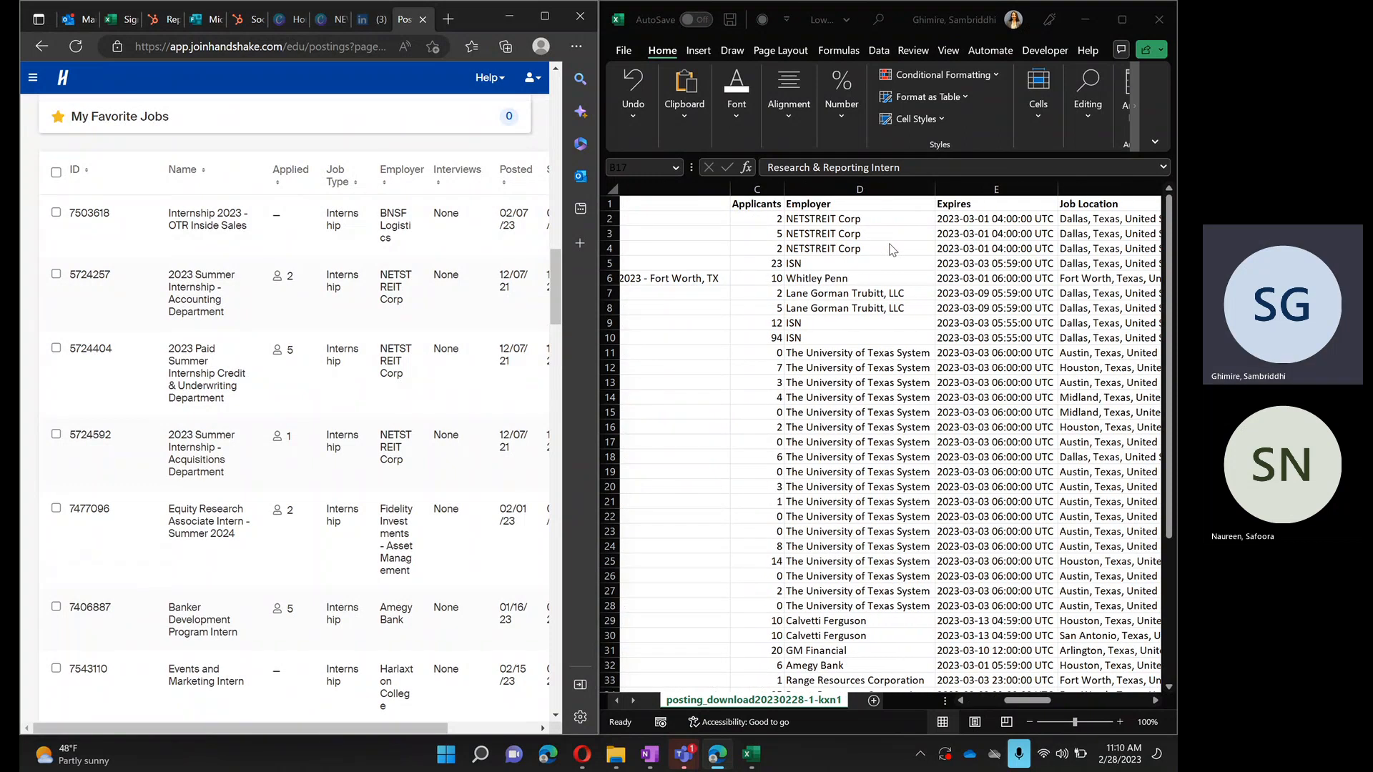
{"action": "scroll", "coordinate": [891, 249], "scroll_direction": "left", "scroll_amount": 3}
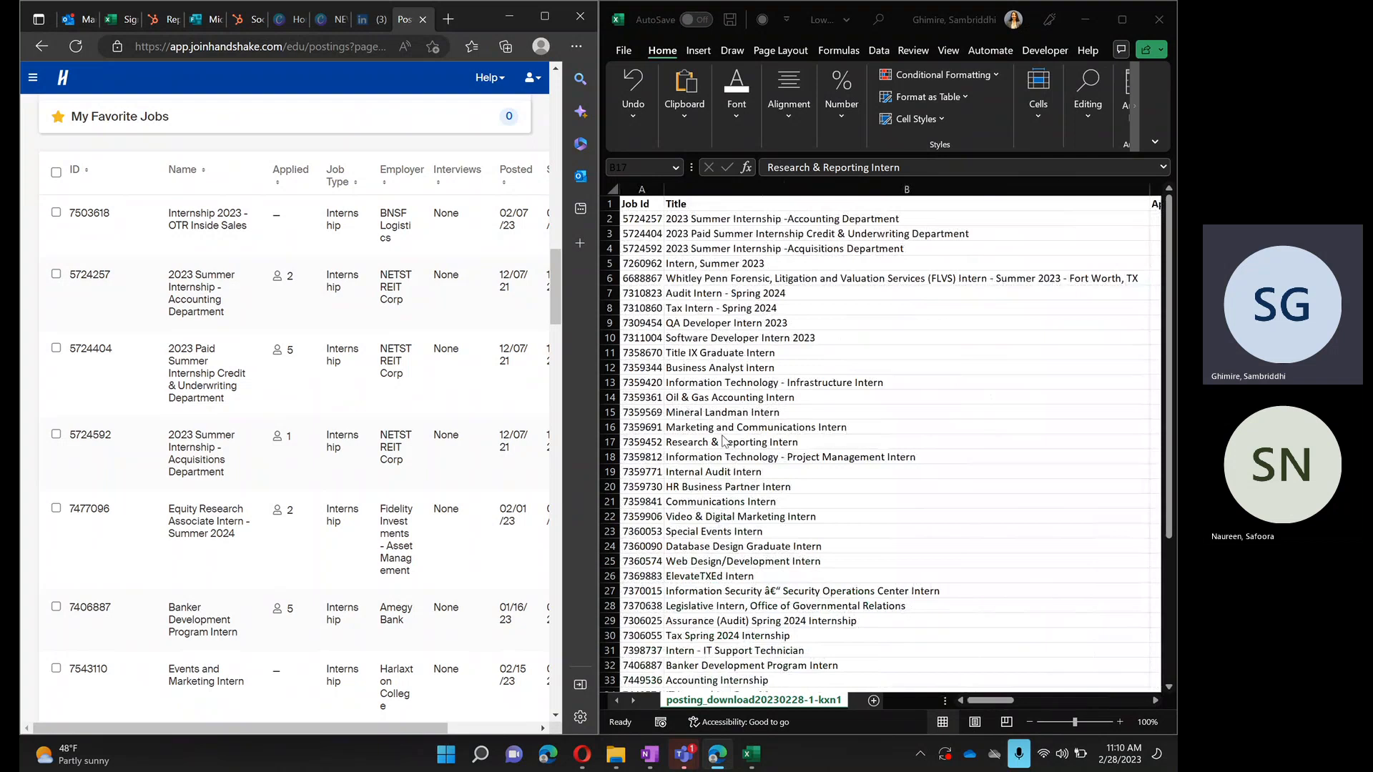
- Find the Internship 2023 - OTR Inside Sales row in the workbook and check its applicant count against the Handshake listing
{"action": "scroll", "coordinate": [788, 461], "scroll_direction": "down", "scroll_amount": 1}
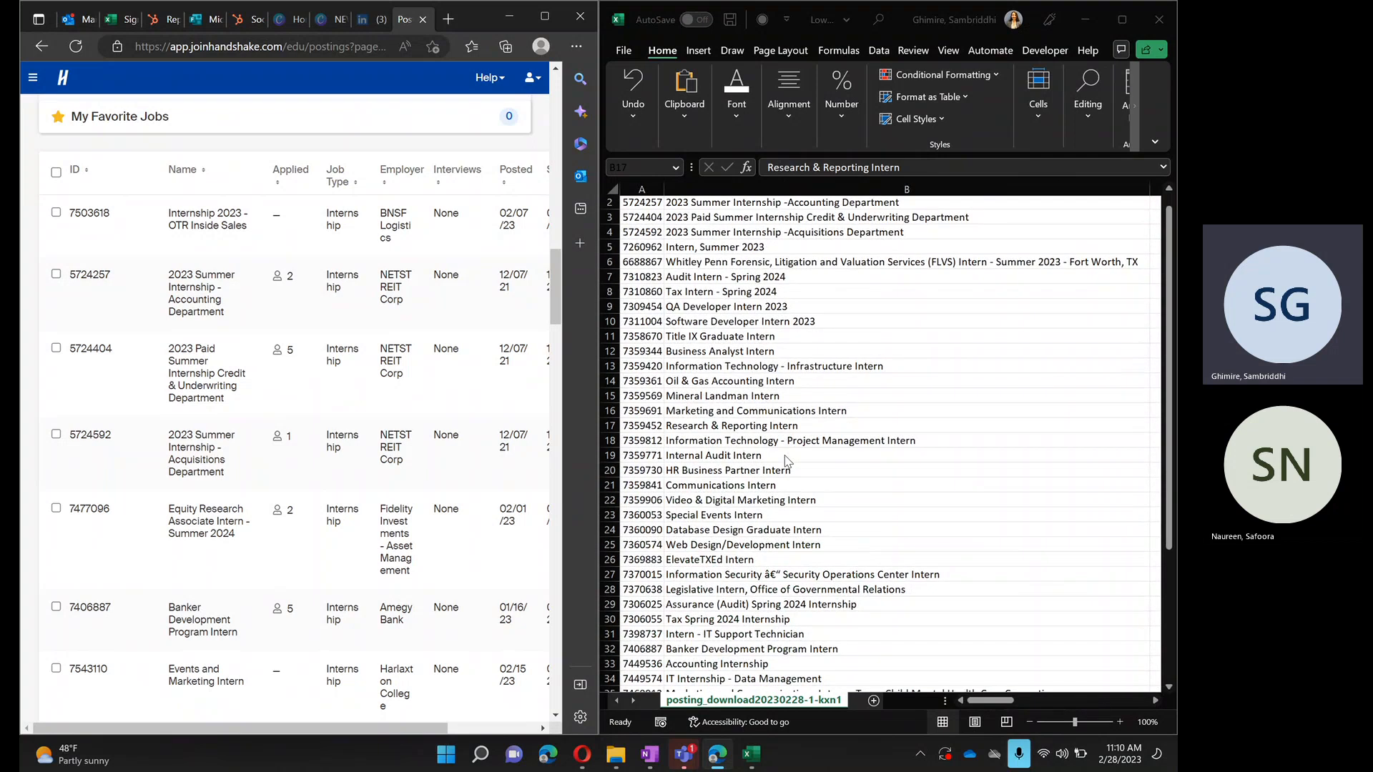
{"action": "scroll", "coordinate": [788, 461], "scroll_direction": "down", "scroll_amount": 5}
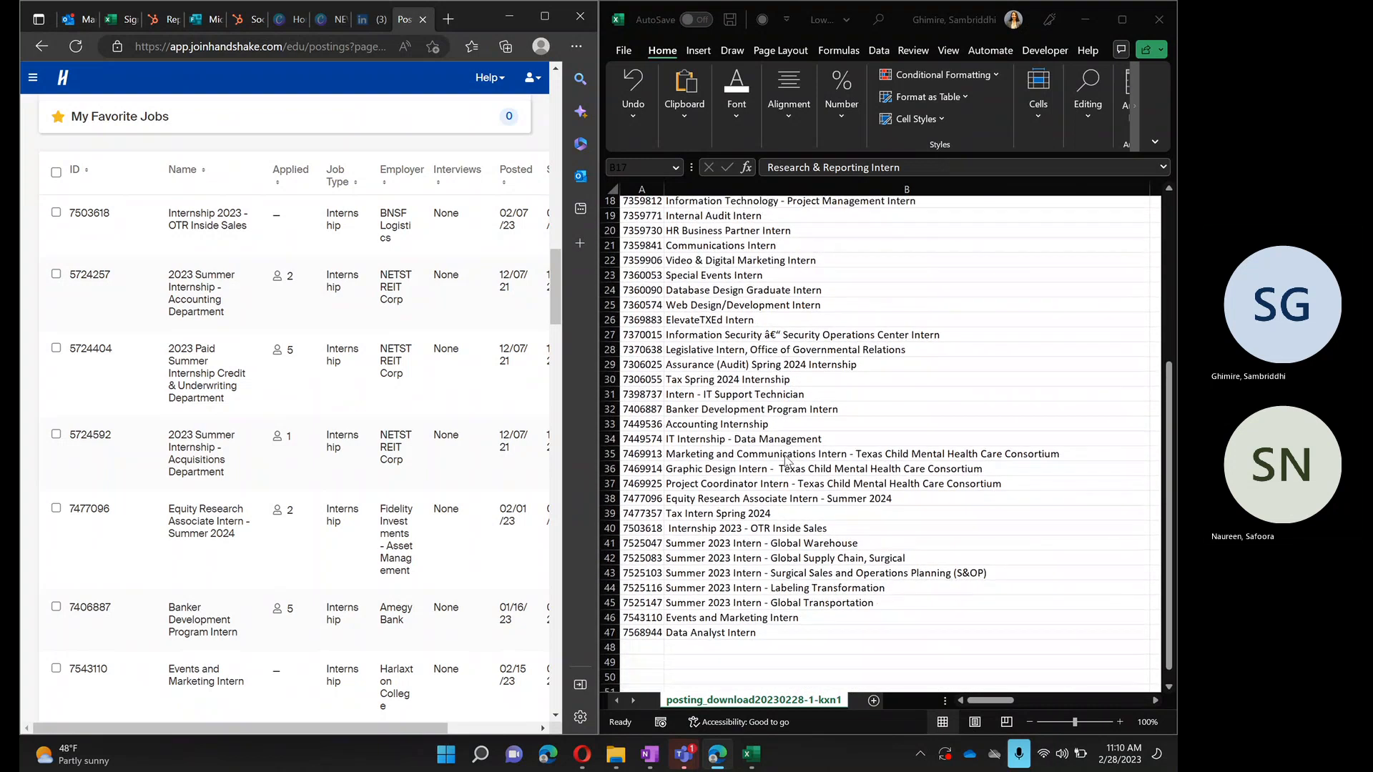
{"action": "scroll", "coordinate": [787, 461], "scroll_direction": "down", "scroll_amount": 2}
{"action": "scroll", "coordinate": [788, 462], "scroll_direction": "down", "scroll_amount": 2}
{"action": "scroll", "coordinate": [788, 461], "scroll_direction": "right", "scroll_amount": 3}
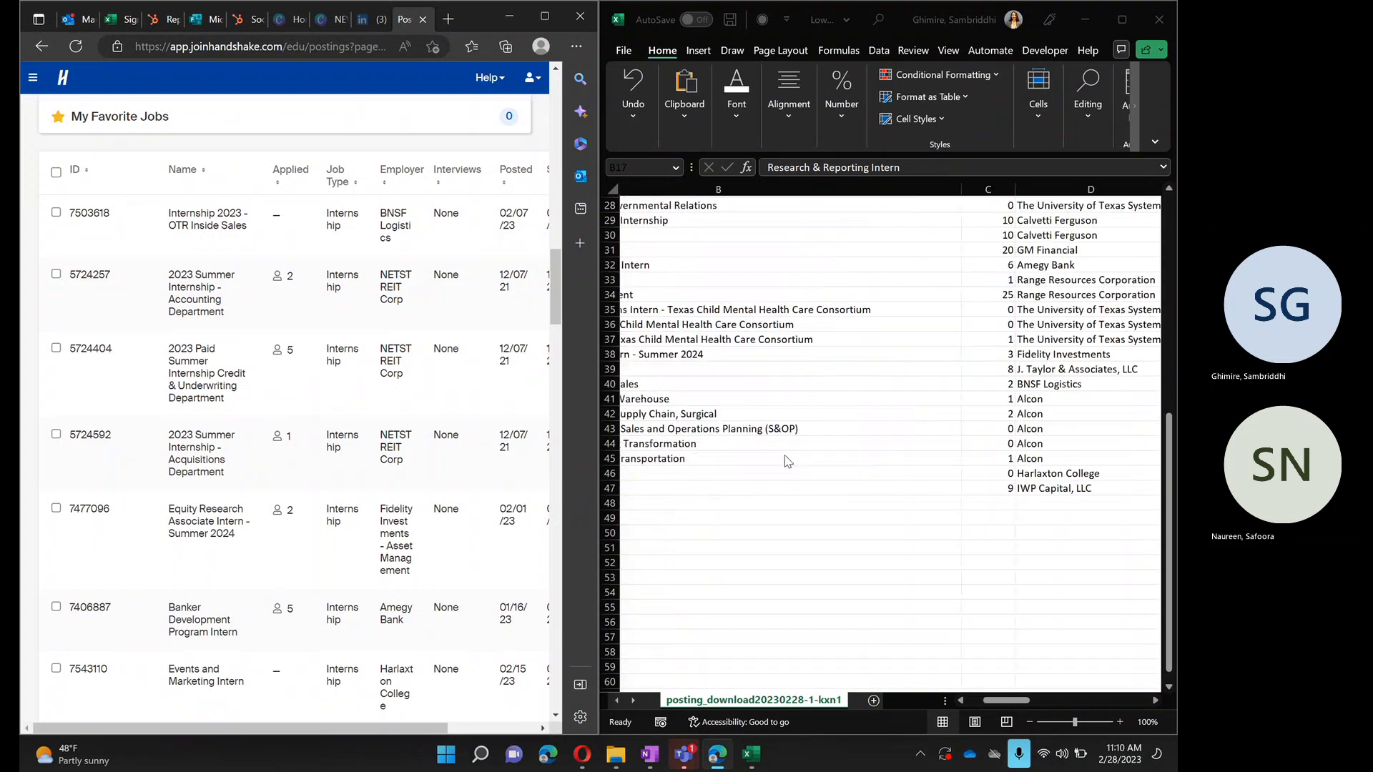
{"action": "scroll", "coordinate": [788, 461], "scroll_direction": "left", "scroll_amount": 1}
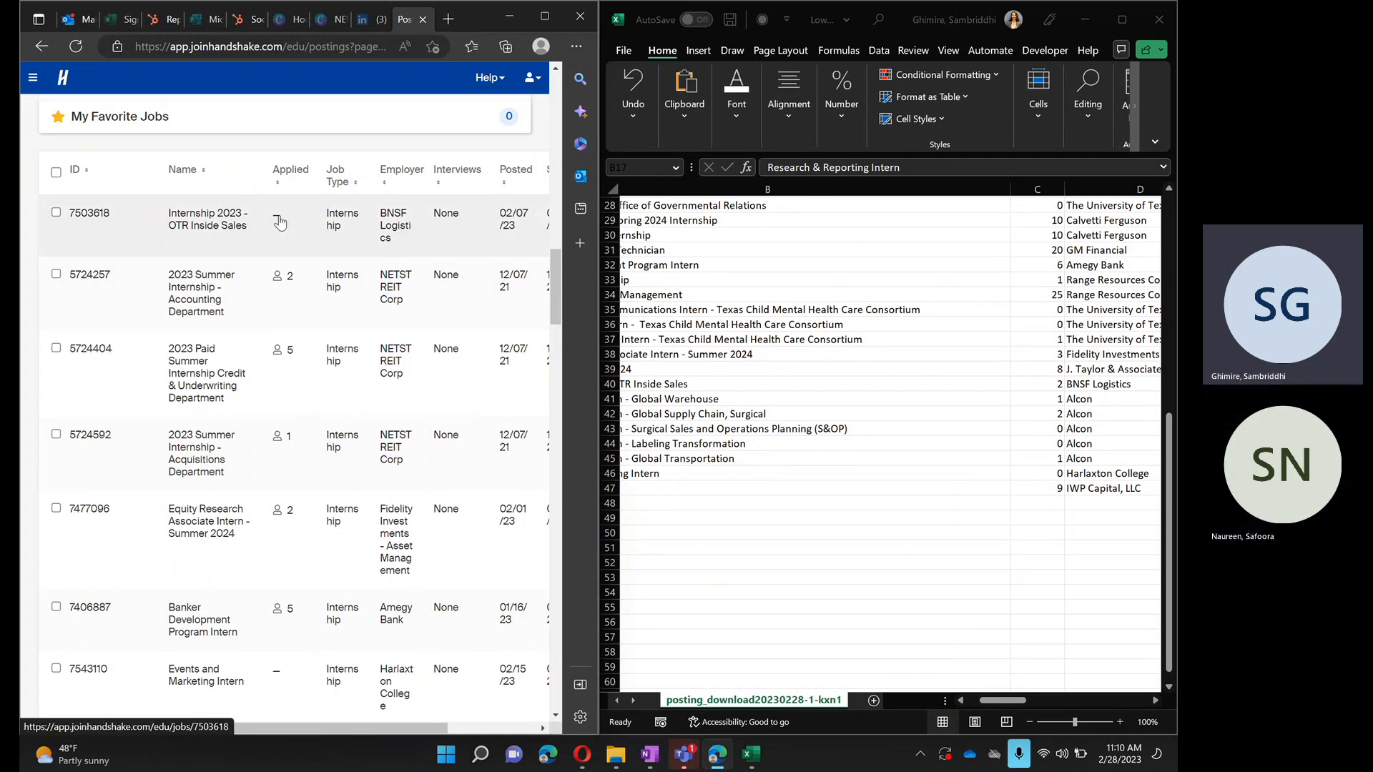
{"action": "scroll", "coordinate": [715, 386], "scroll_direction": "left", "scroll_amount": 3}
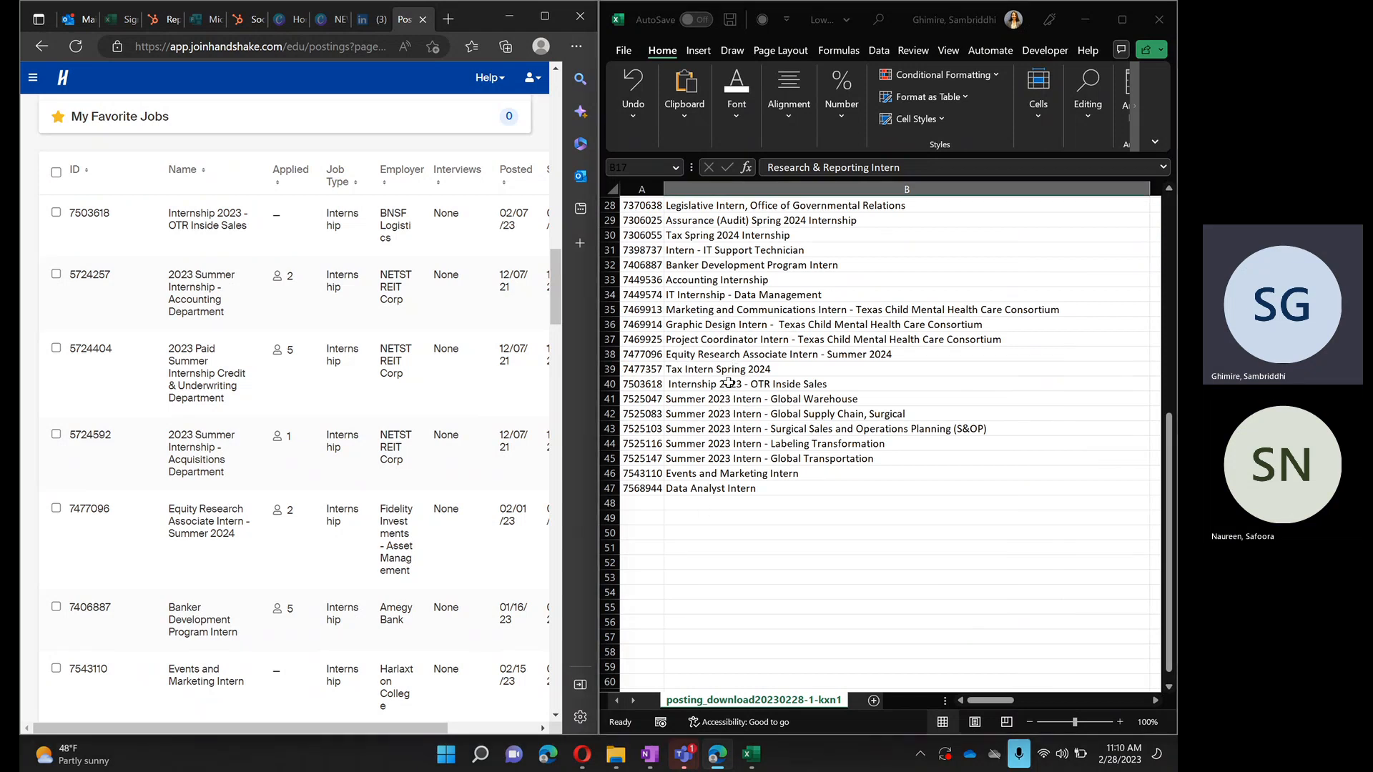
{"action": "left_click", "coordinate": [731, 389]}
{"action": "scroll", "coordinate": [968, 434], "scroll_direction": "right", "scroll_amount": 3}
{"action": "scroll", "coordinate": [967, 434], "scroll_direction": "right", "scroll_amount": 5}
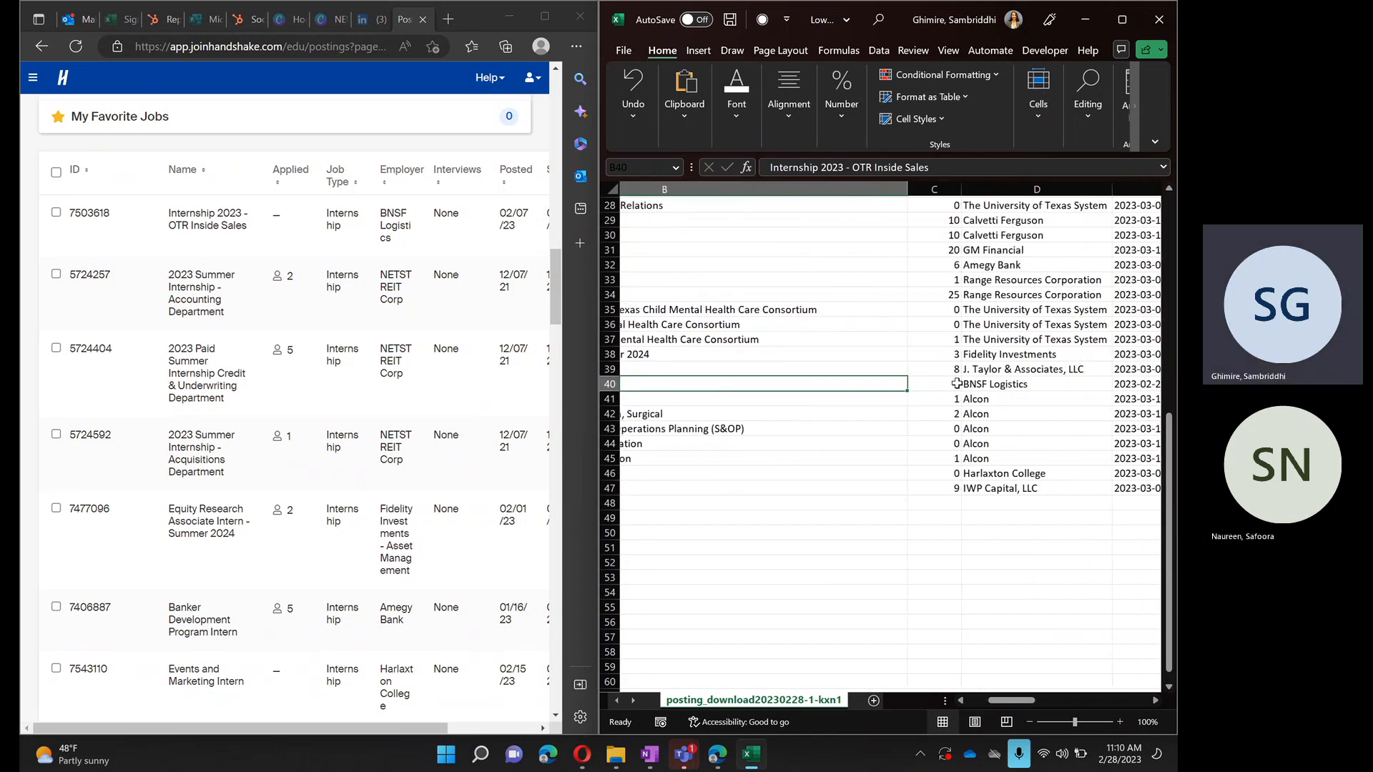
{"action": "left_click", "coordinate": [956, 384]}
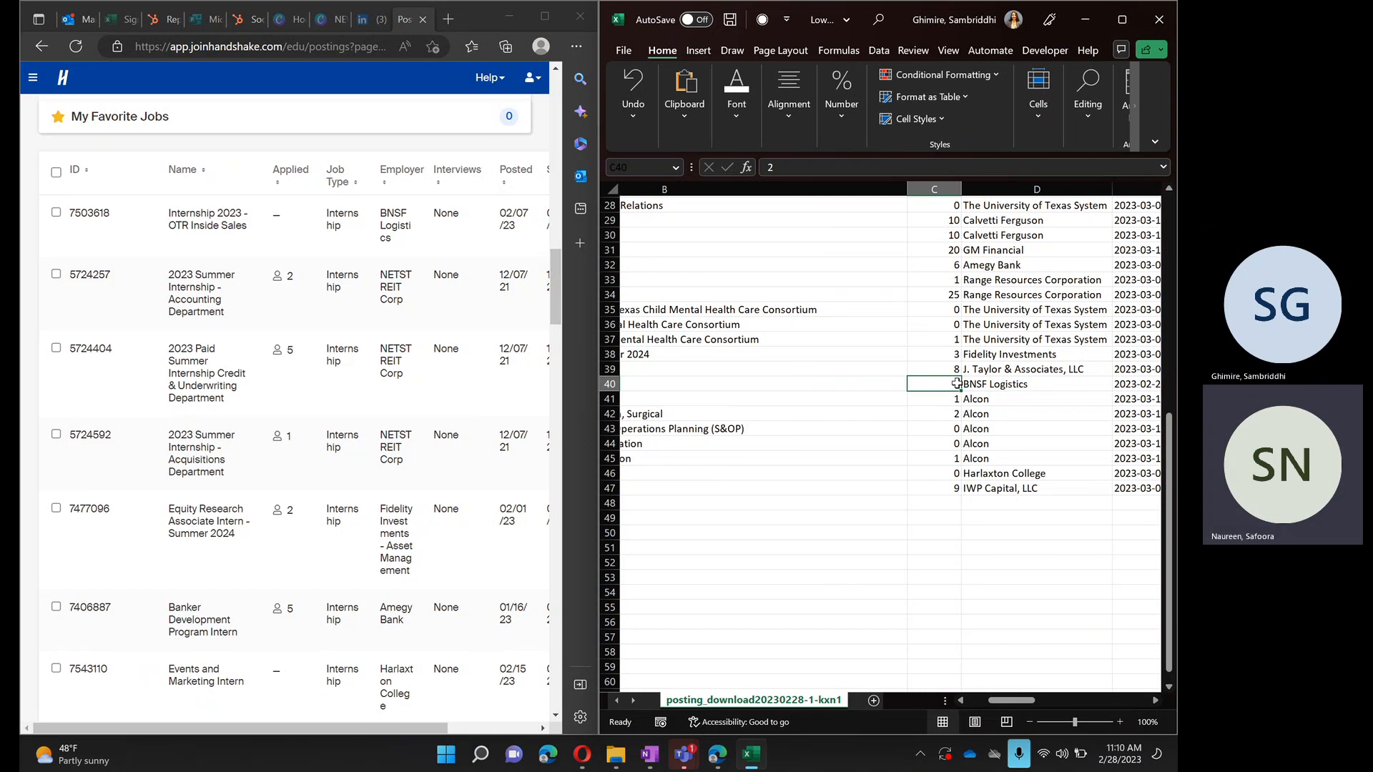
- Open the Internship 2023 - OTR Inside Sales posting in a new browser tab, examine its applicant list and return to its details
{"action": "right_click", "coordinate": [213, 225]}
{"action": "left_click", "coordinate": [251, 234]}
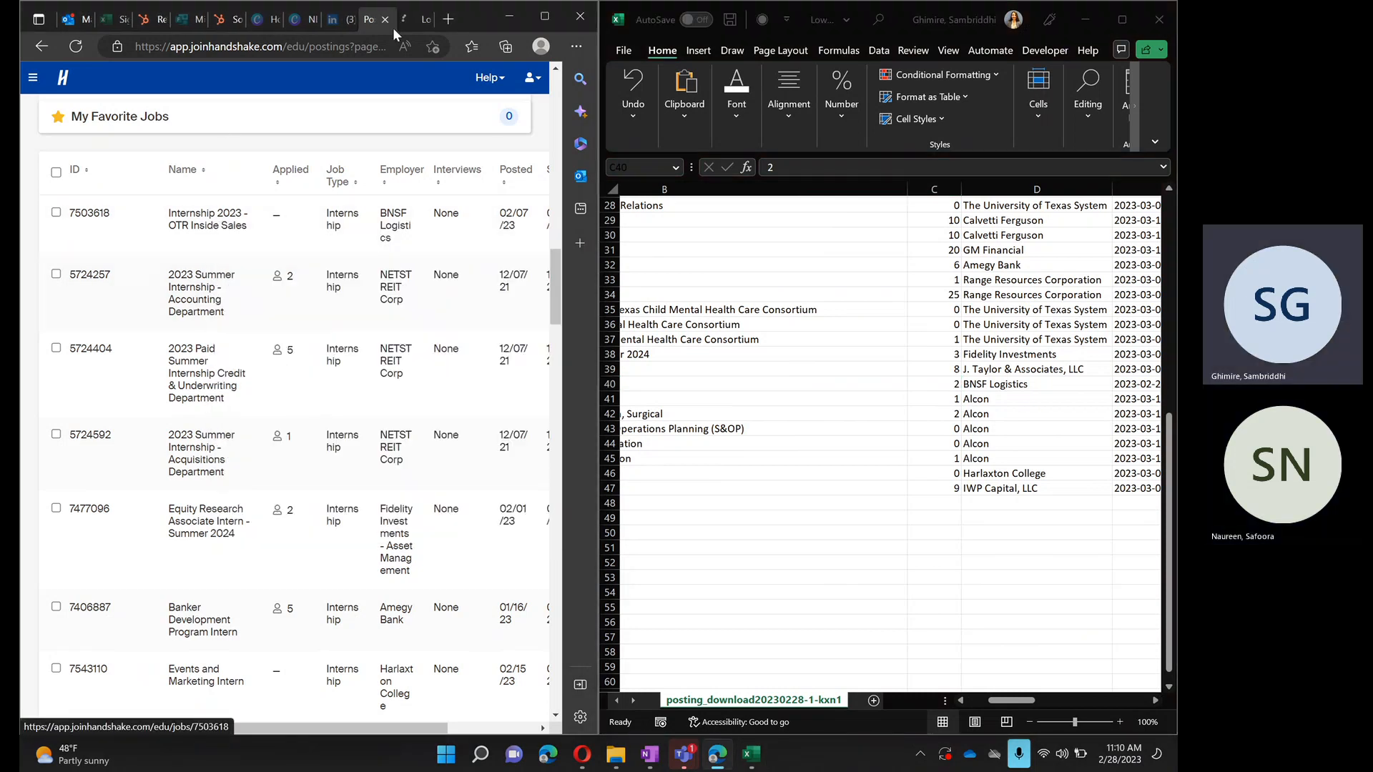
{"action": "left_click", "coordinate": [407, 21]}
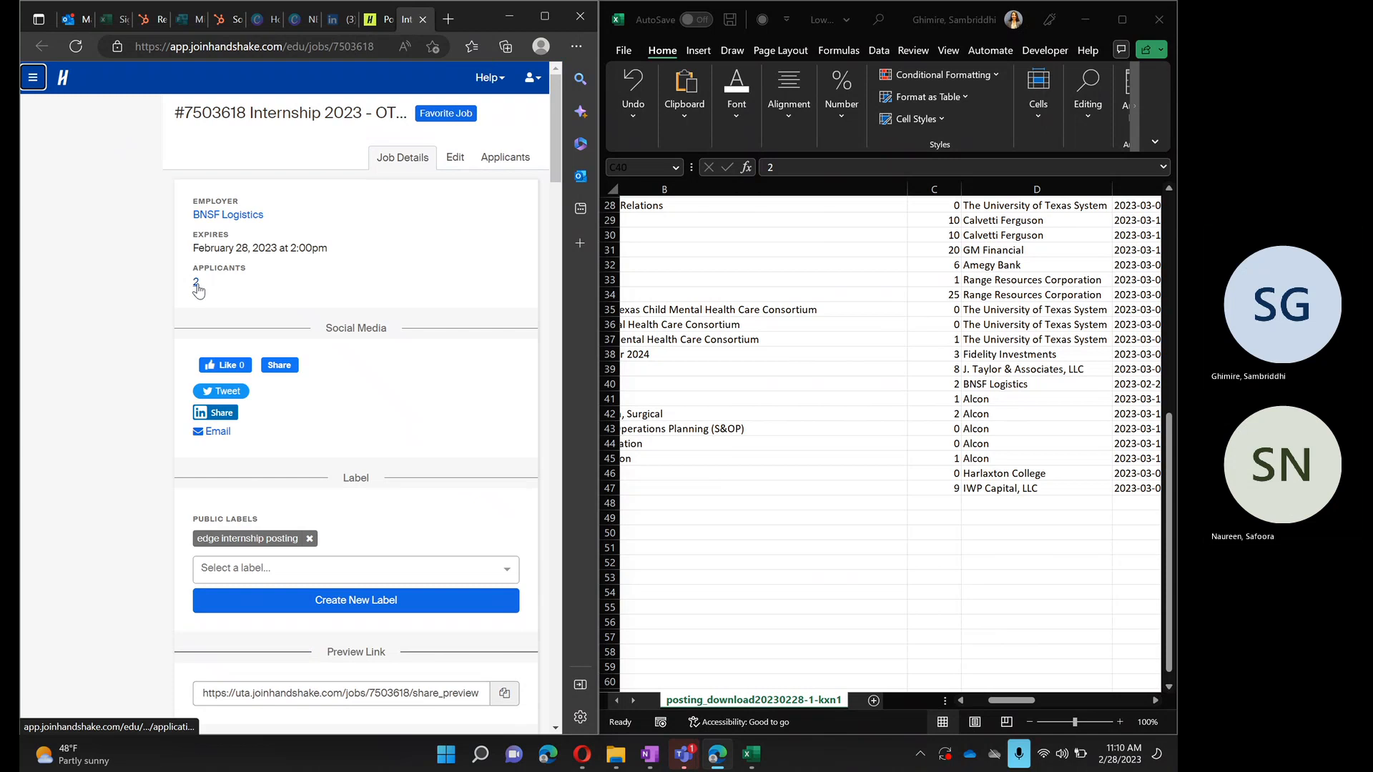
{"action": "left_click", "coordinate": [197, 285]}
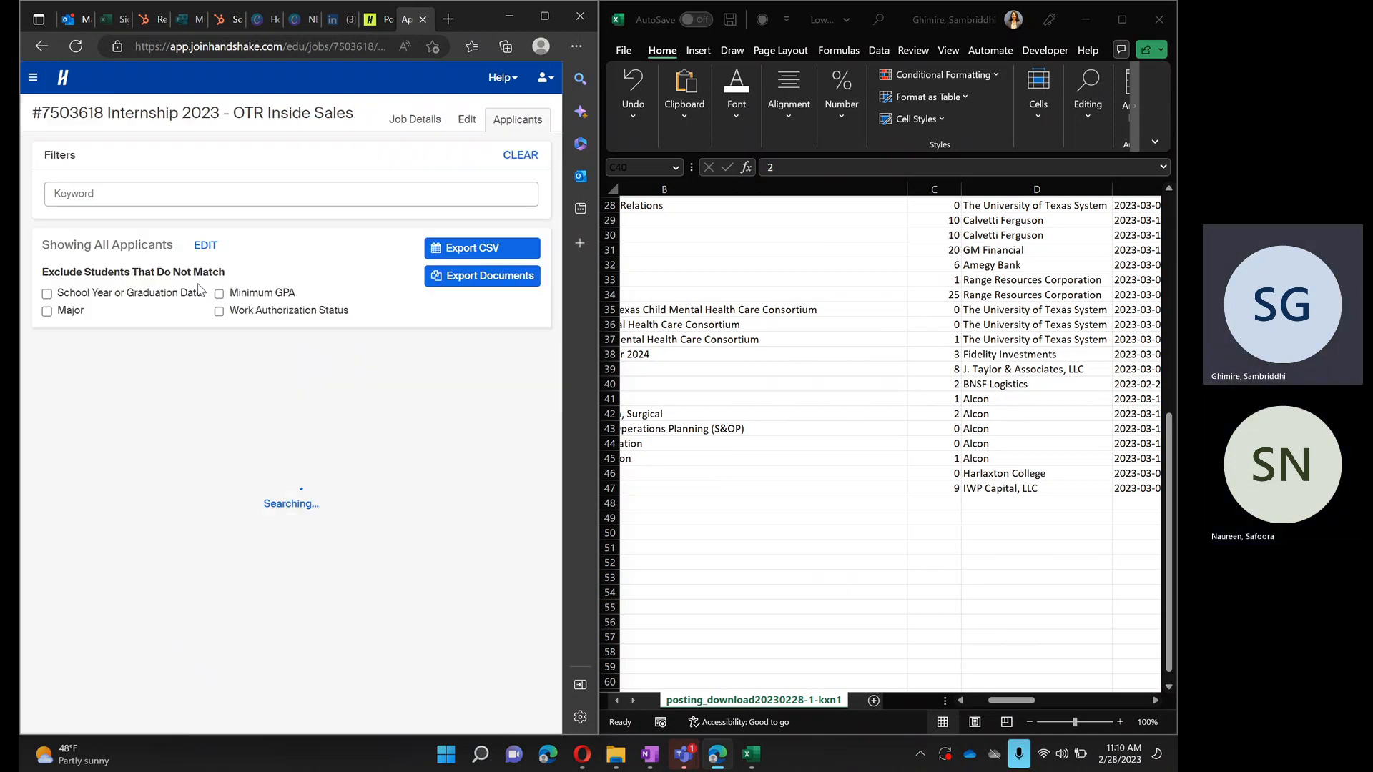
{"action": "scroll", "coordinate": [200, 289], "scroll_direction": "down", "scroll_amount": 5}
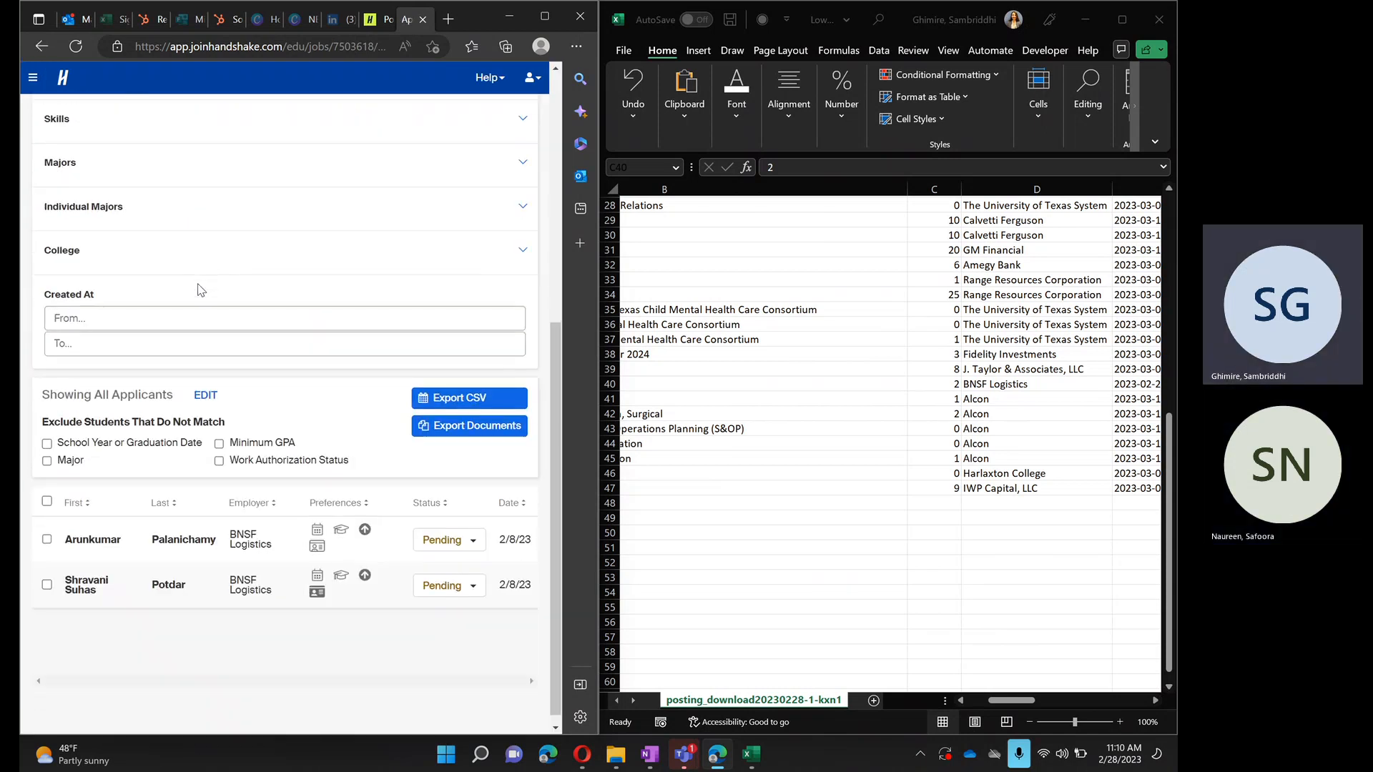
{"action": "scroll", "coordinate": [340, 604], "scroll_direction": "down", "scroll_amount": 1}
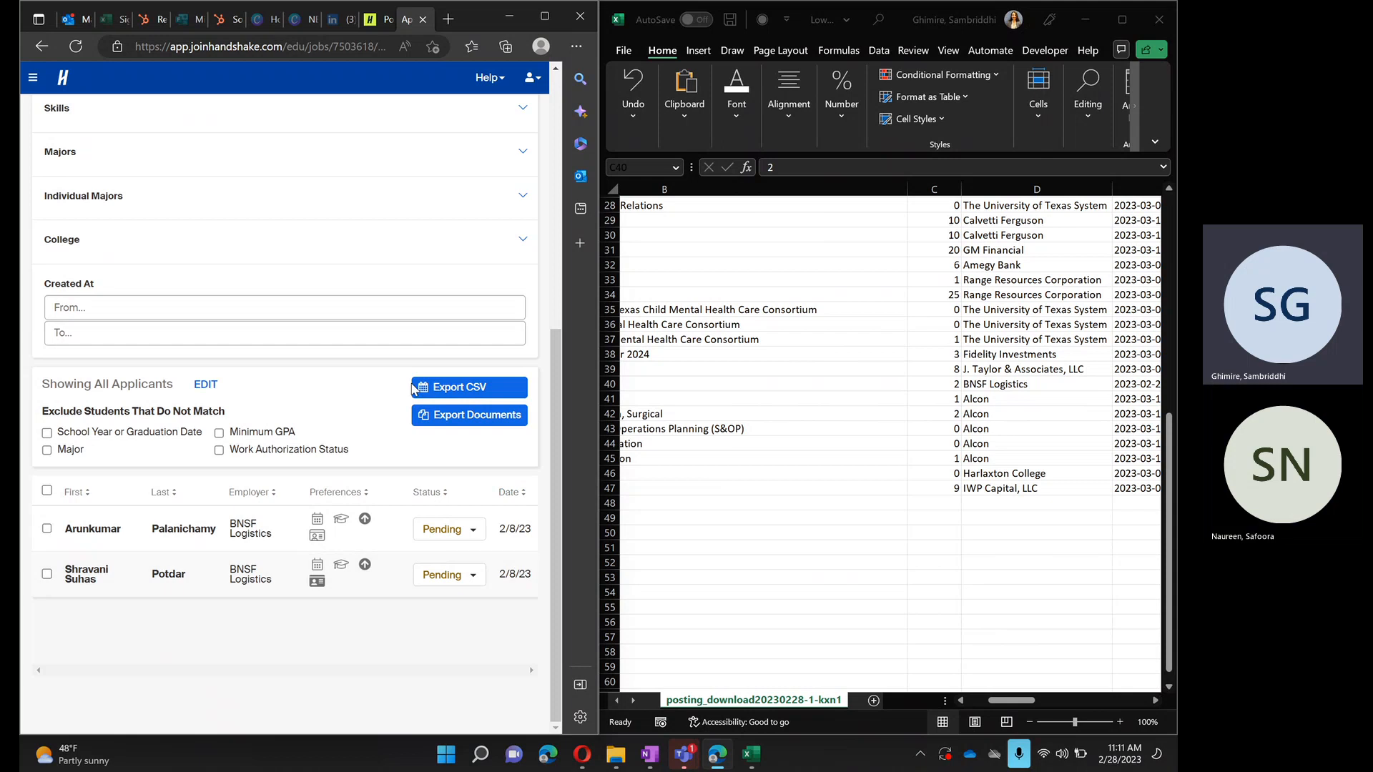
{"action": "left_click", "coordinate": [43, 42]}
{"action": "left_click", "coordinate": [43, 44]}
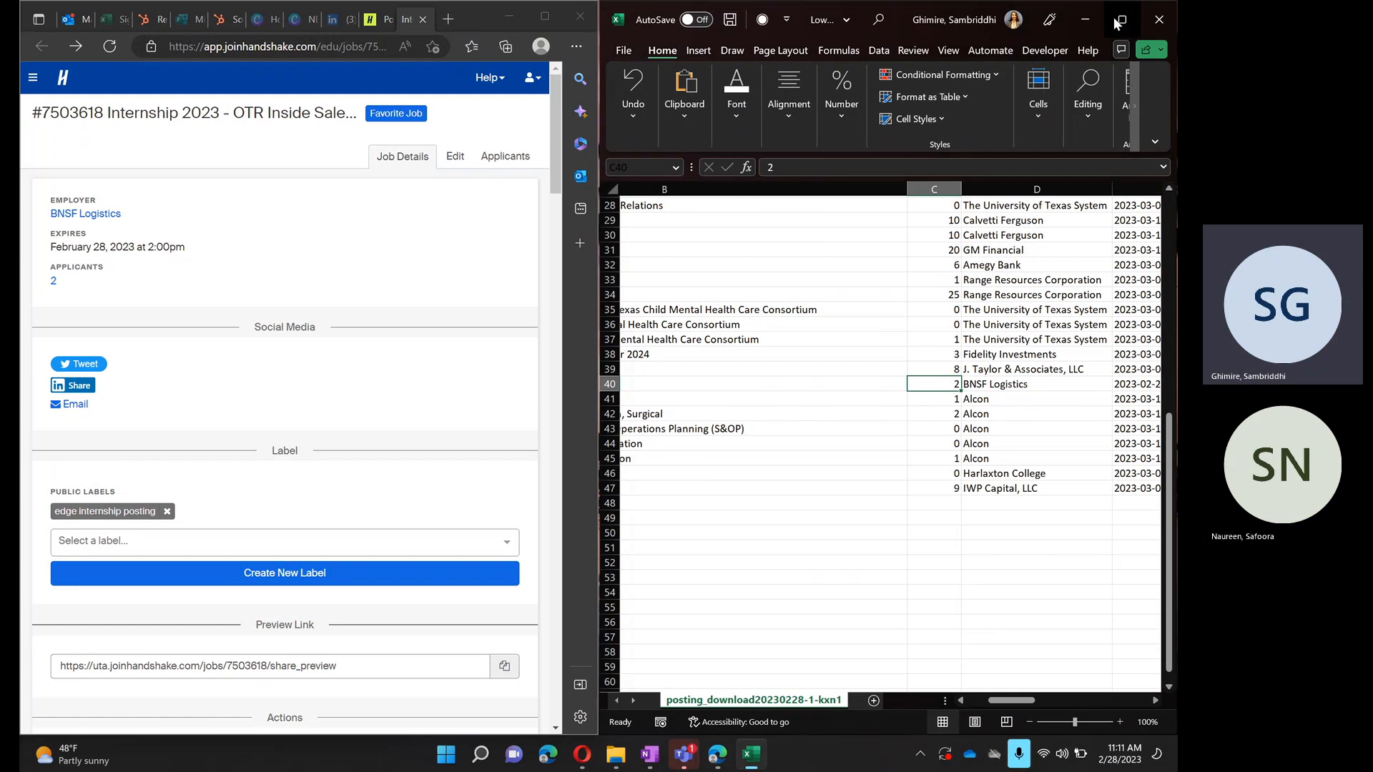
- Maximize the workbook and look over the posting rows down to the end of the data
{"action": "left_click", "coordinate": [1120, 22]}
{"action": "scroll", "coordinate": [469, 570], "scroll_direction": "up", "scroll_amount": 9}
{"action": "scroll", "coordinate": [470, 570], "scroll_direction": "down", "scroll_amount": 5}
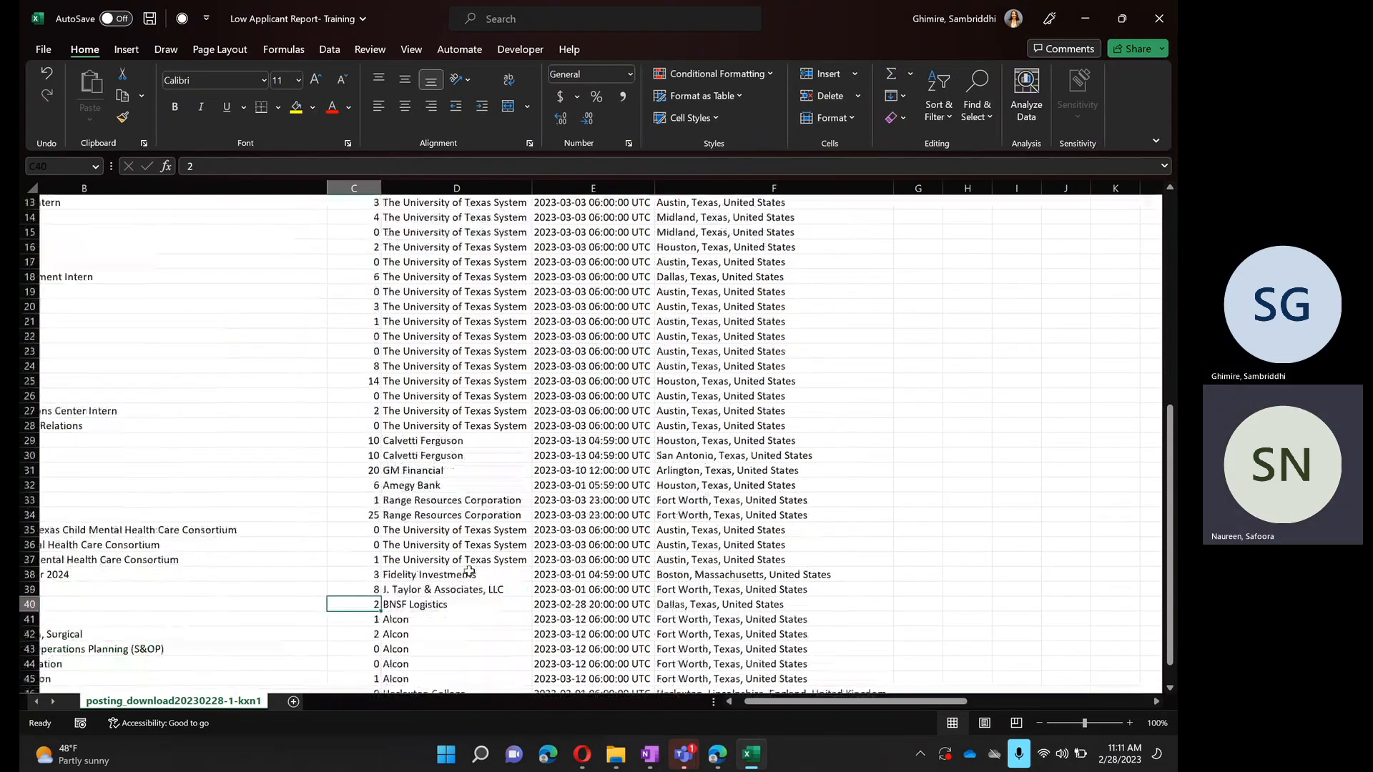
{"action": "scroll", "coordinate": [469, 570], "scroll_direction": "left", "scroll_amount": 3}
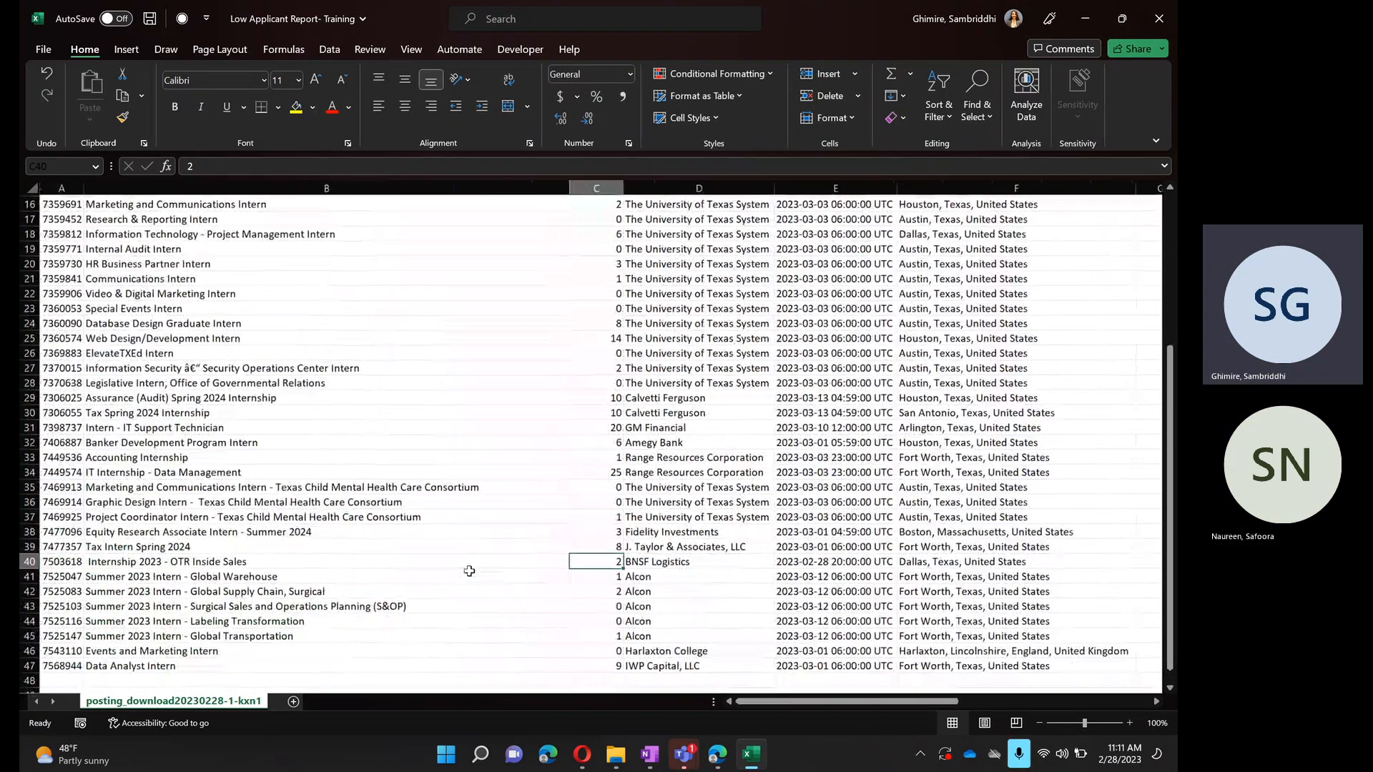
{"action": "scroll", "coordinate": [469, 569], "scroll_direction": "down", "scroll_amount": 4}
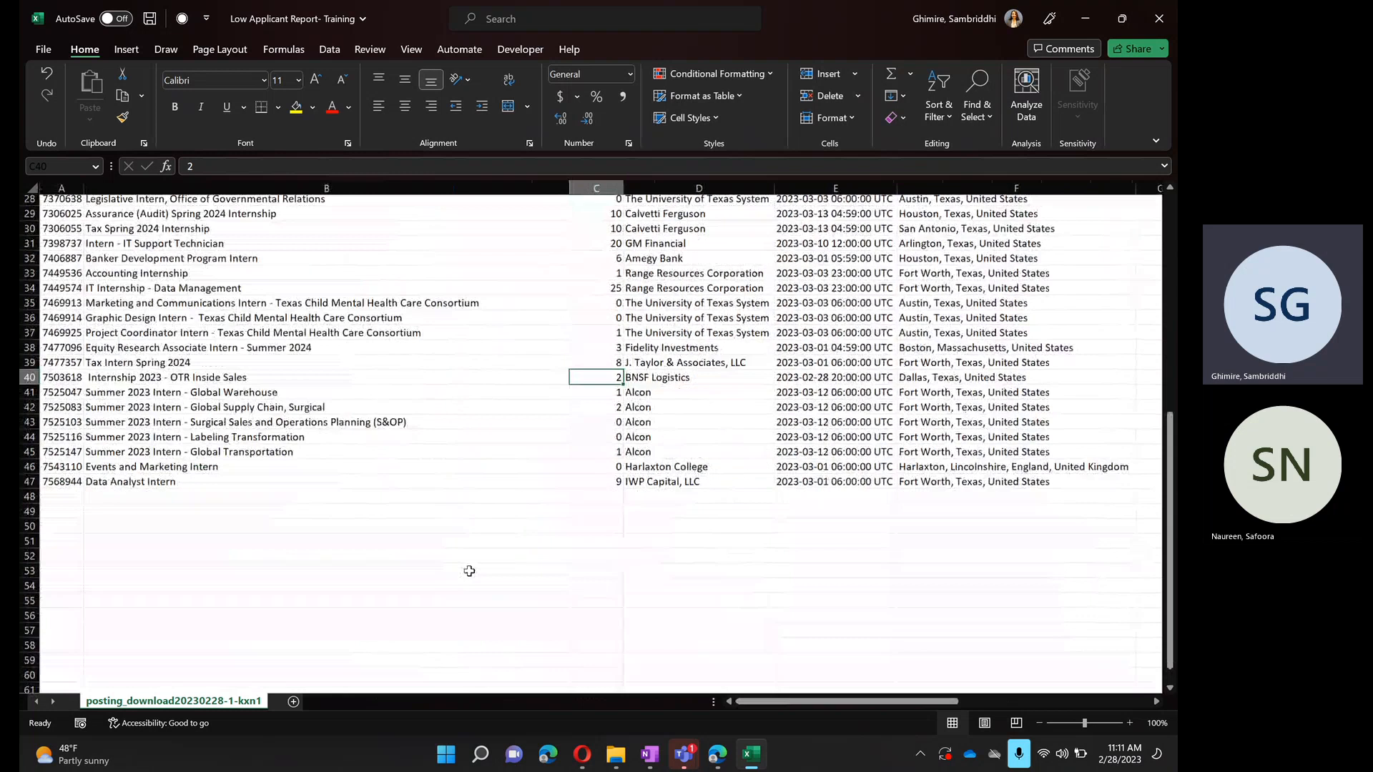
- Sort the sheet by the Applicants column from smallest to largest, expanding the selection to the adjacent data
{"action": "left_click", "coordinate": [614, 187]}
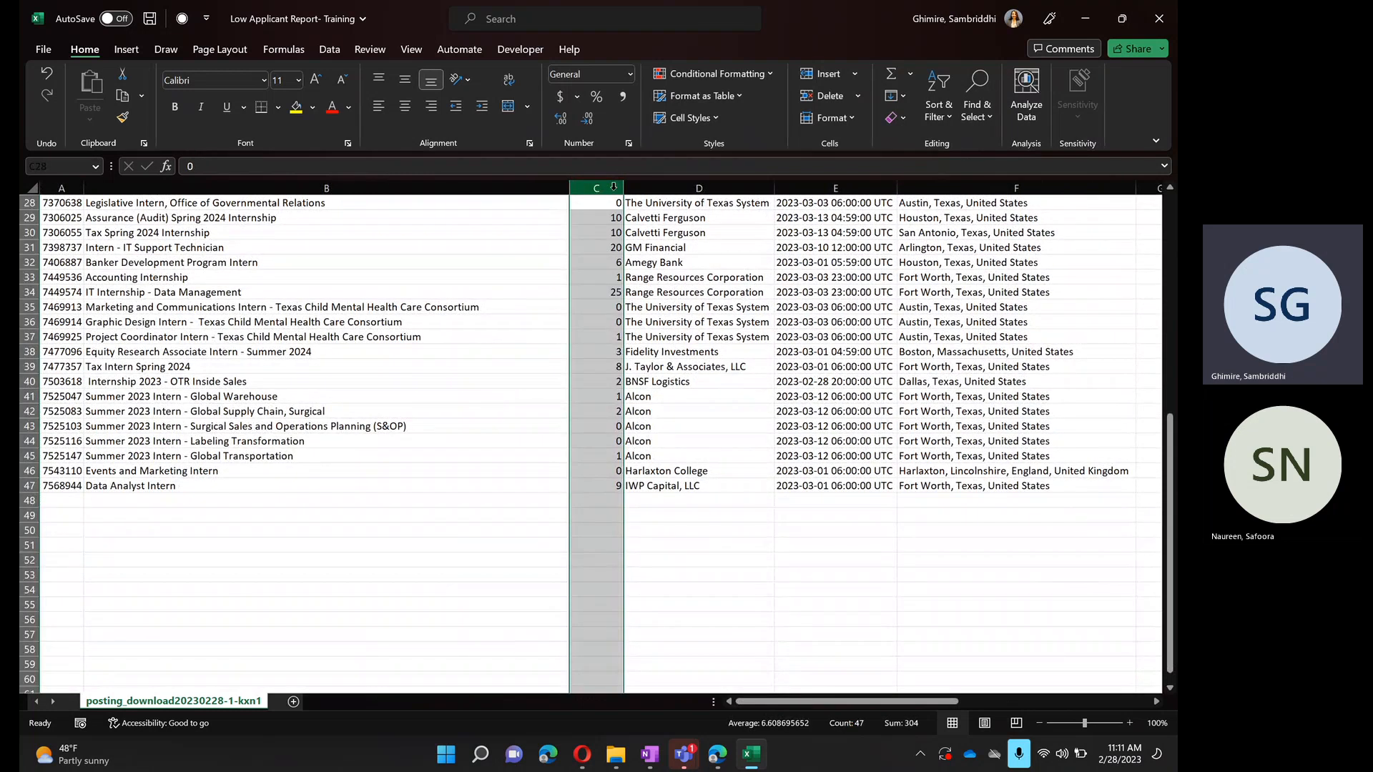
{"action": "scroll", "coordinate": [681, 285], "scroll_direction": "up", "scroll_amount": 1}
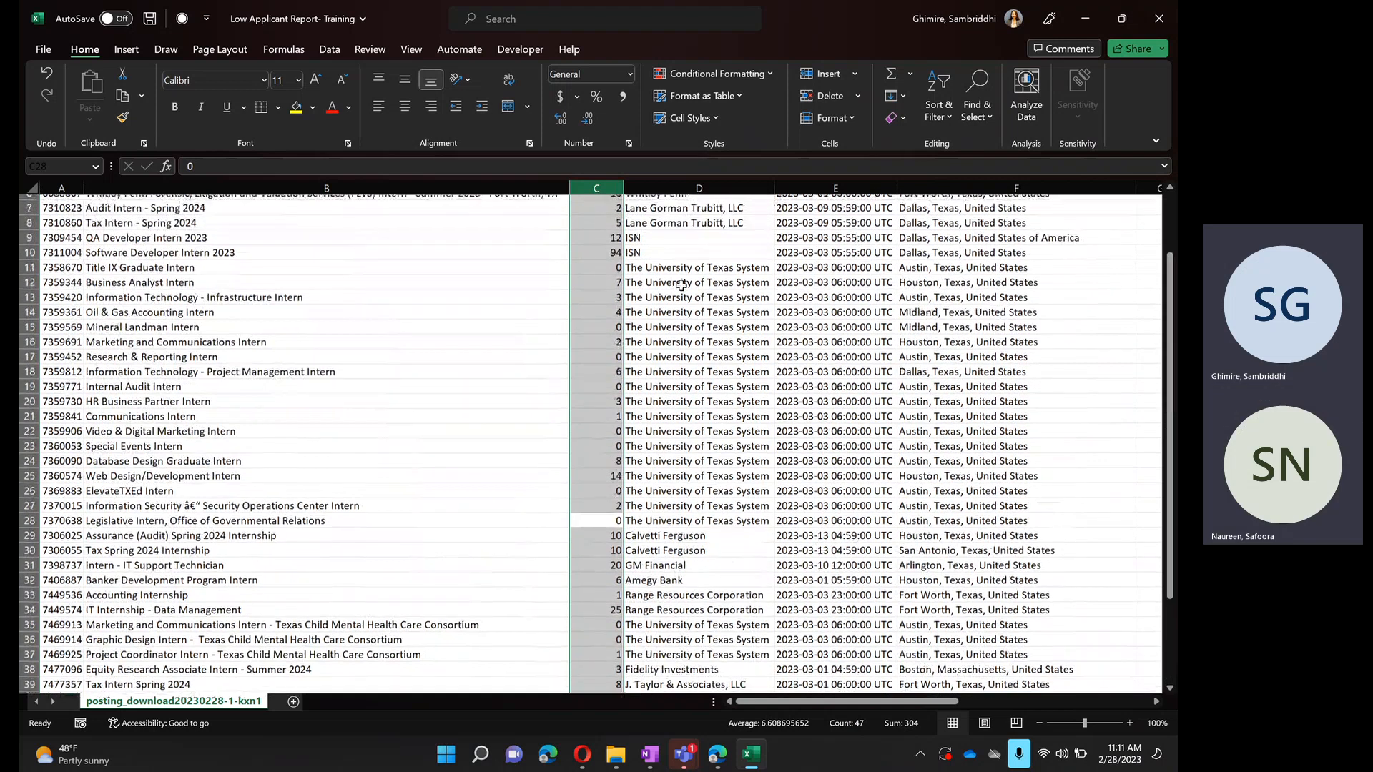
{"action": "scroll", "coordinate": [681, 285], "scroll_direction": "up", "scroll_amount": 2}
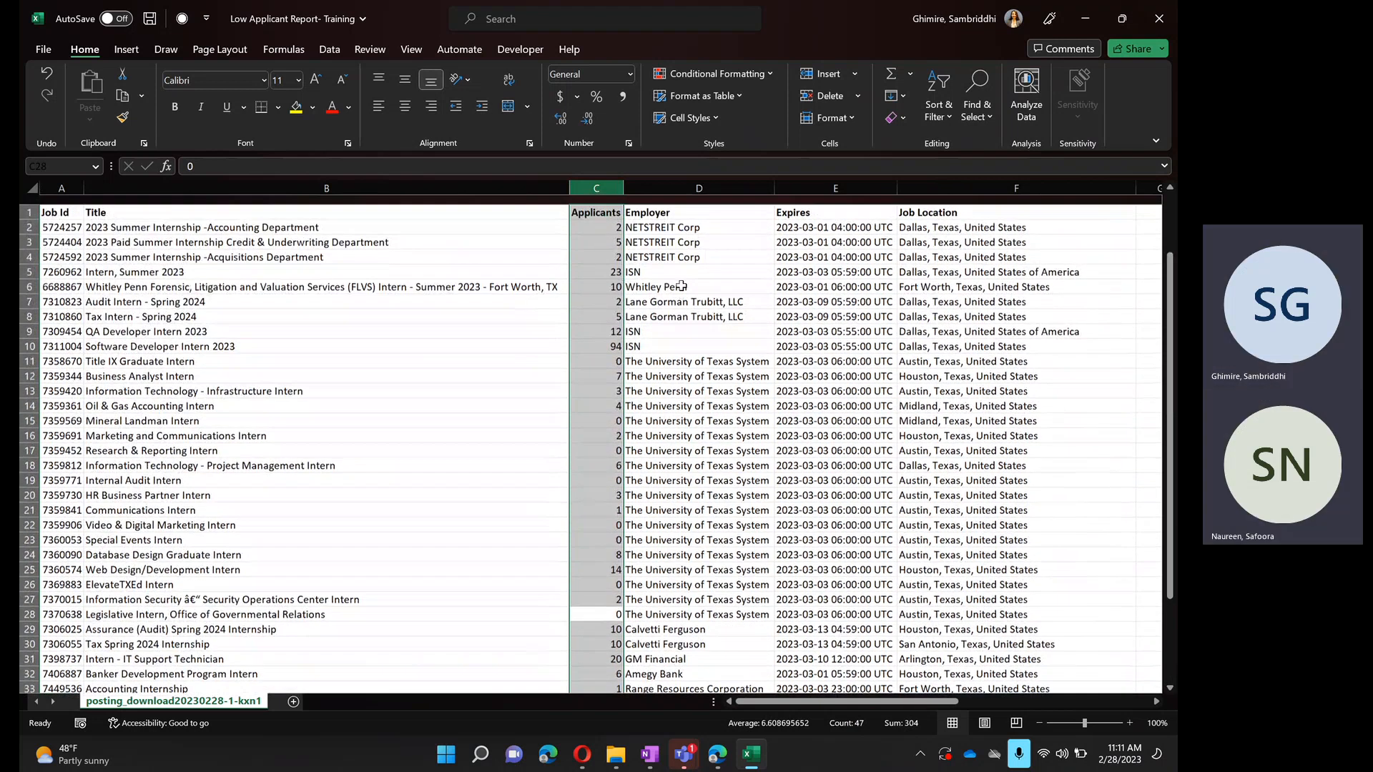
{"action": "right_click", "coordinate": [585, 188]}
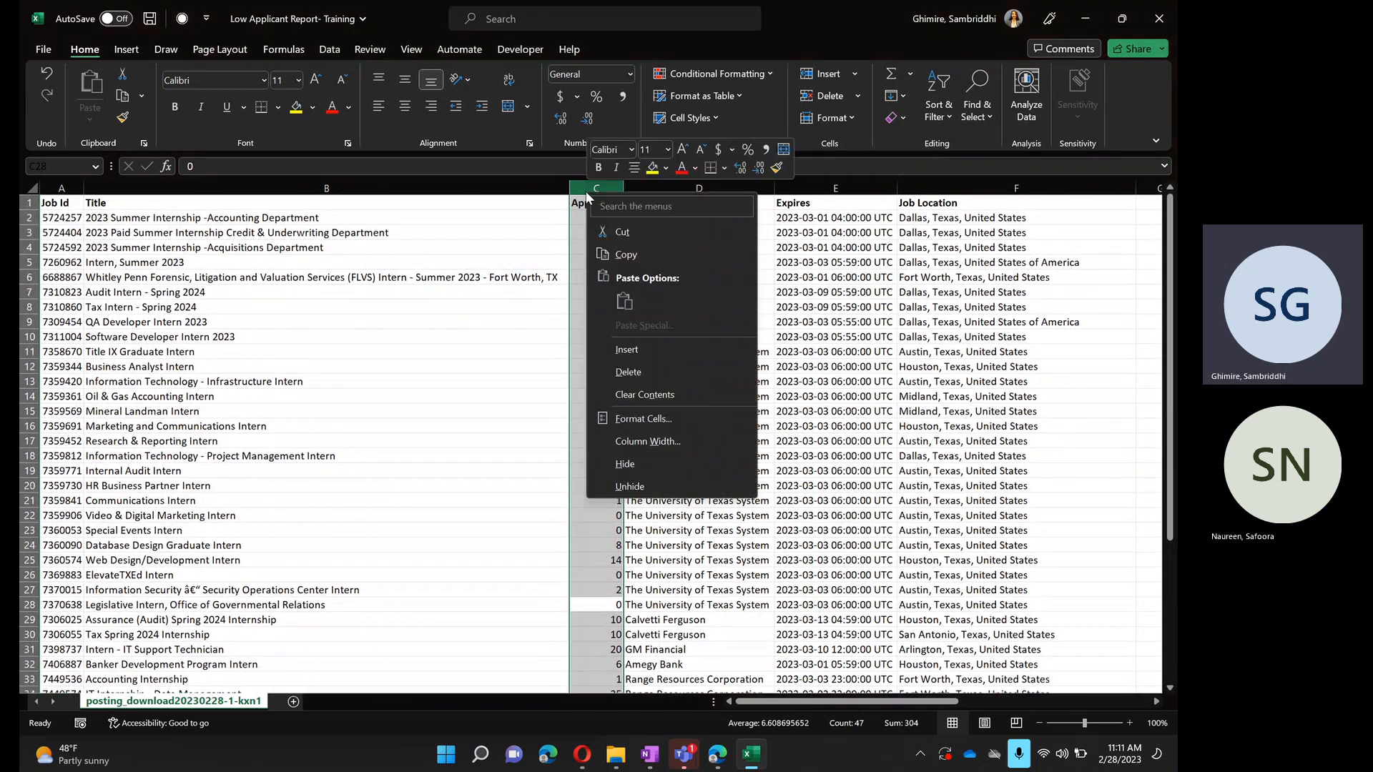
{"action": "left_click", "coordinate": [935, 118]}
{"action": "left_click", "coordinate": [935, 117]}
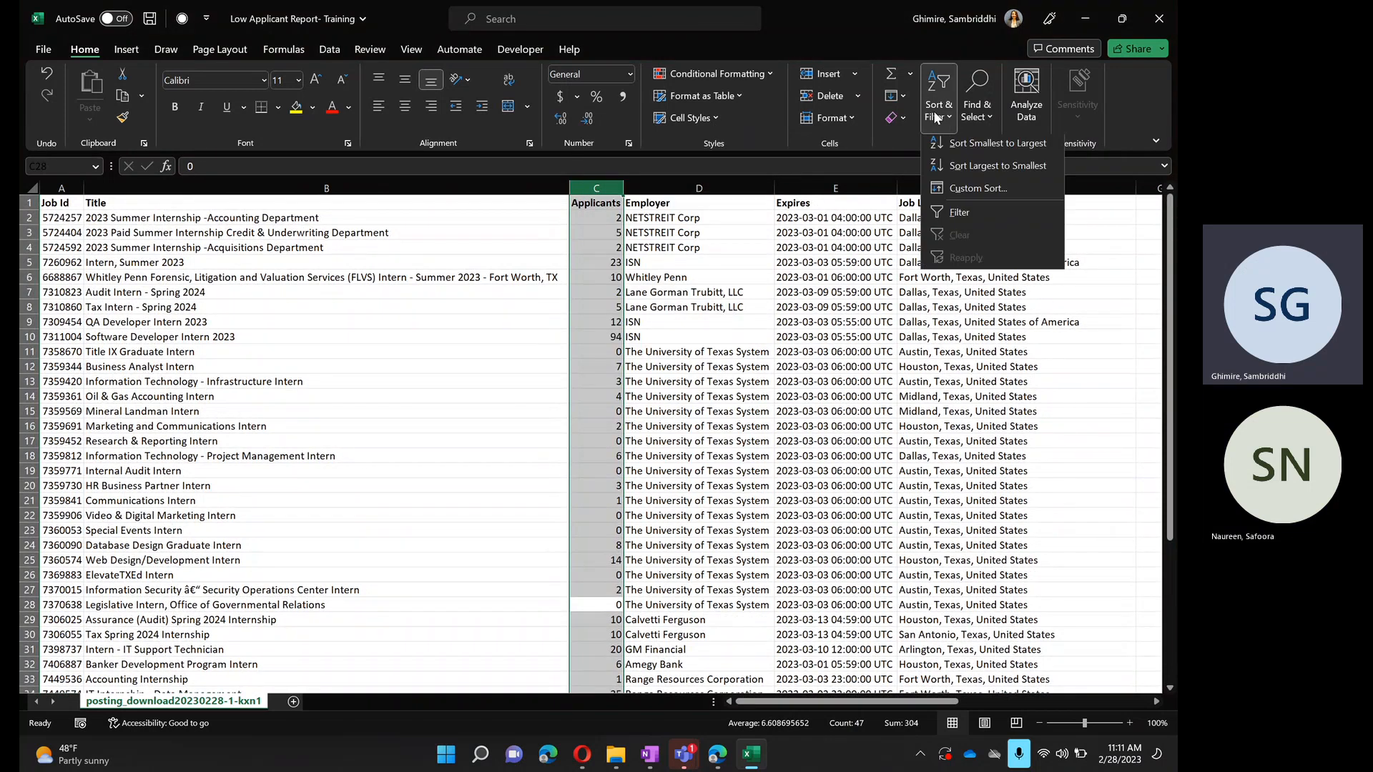
{"action": "left_click", "coordinate": [950, 143]}
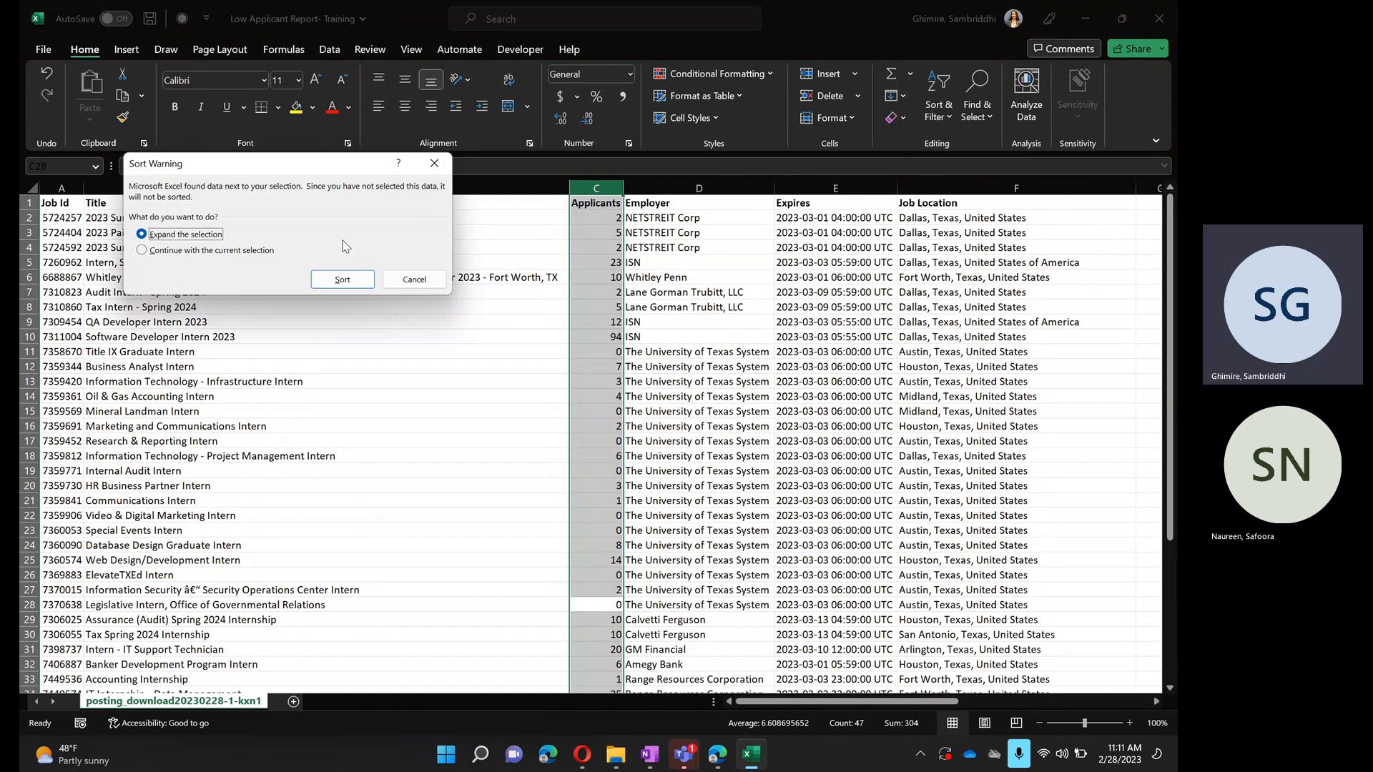
{"action": "left_click", "coordinate": [359, 277]}
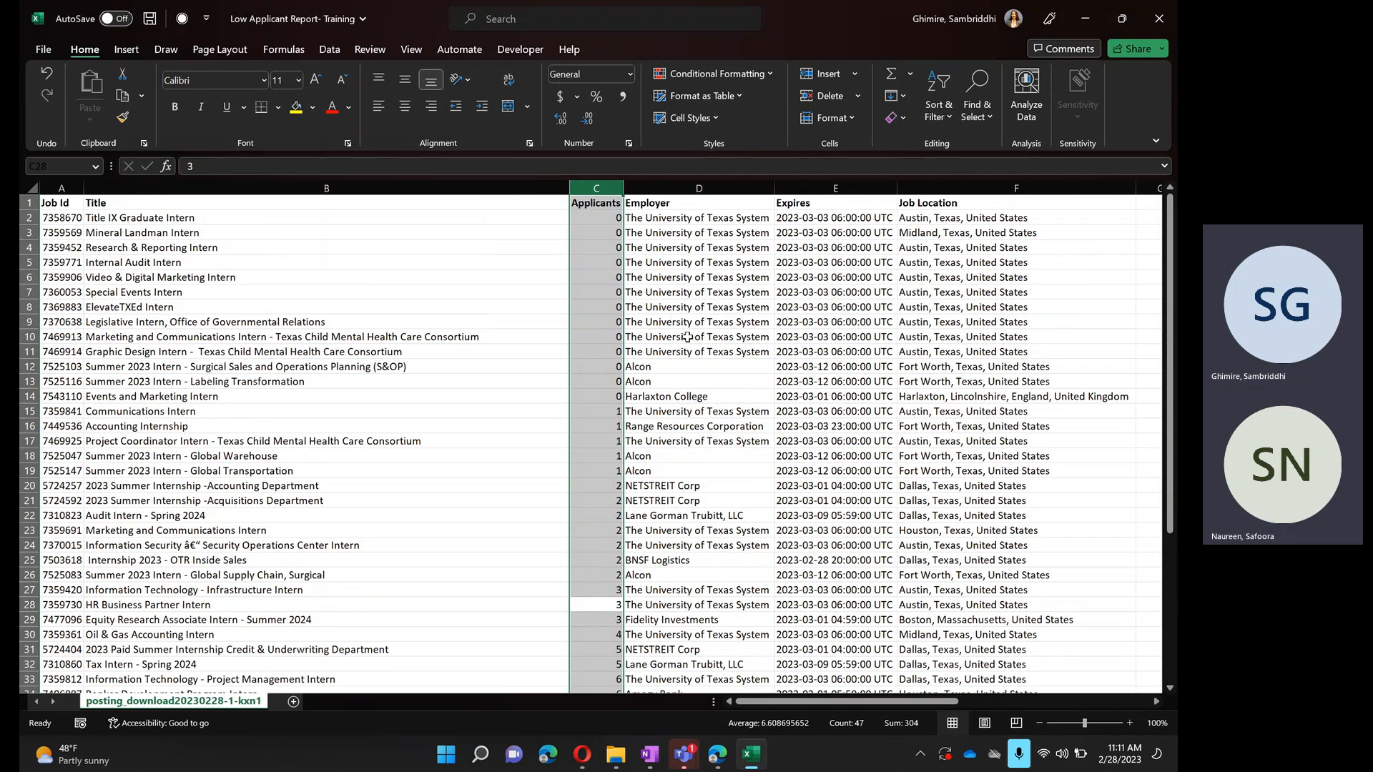
- Clear rows 33 to 47, which hold the postings with more than five applicants
{"action": "scroll", "coordinate": [532, 476], "scroll_direction": "down", "scroll_amount": 11}
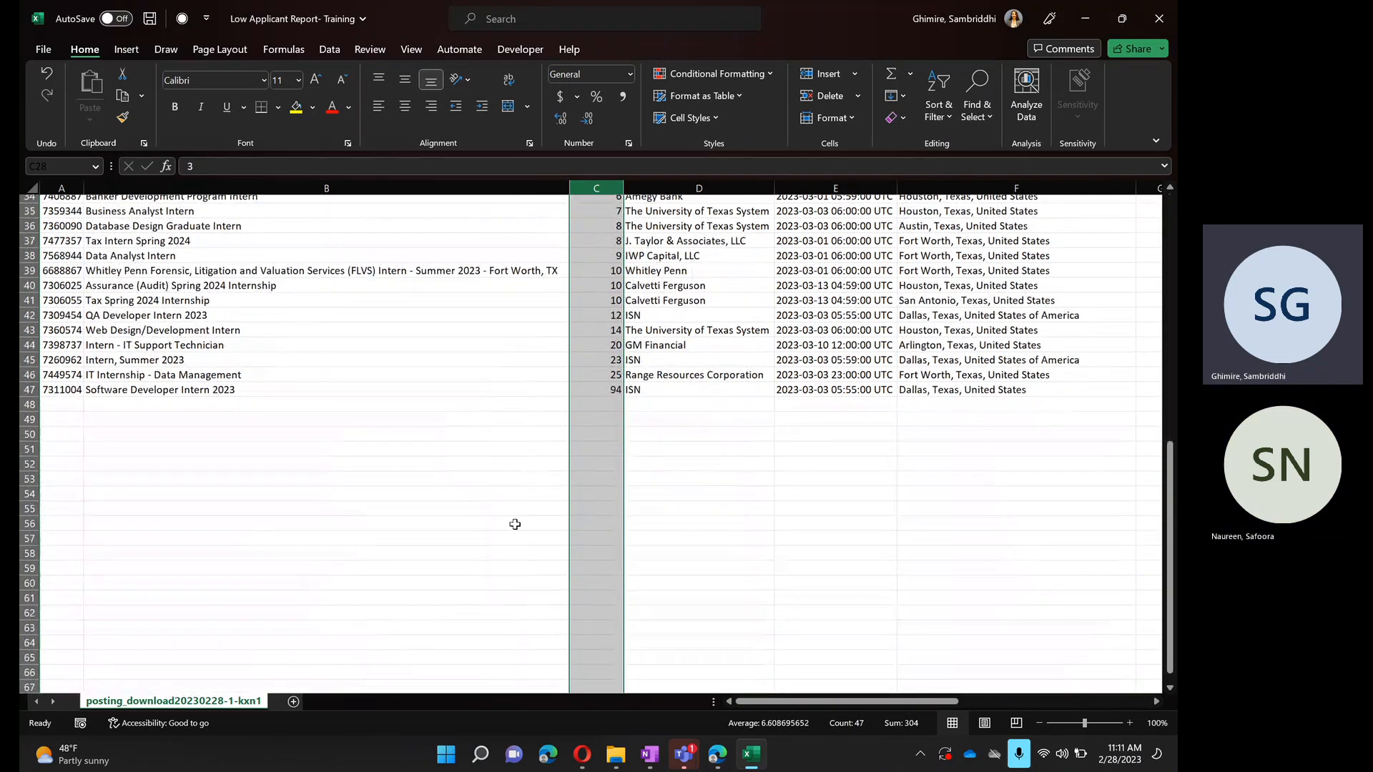
{"action": "left_click", "coordinate": [494, 538]}
{"action": "scroll", "coordinate": [627, 386], "scroll_direction": "up", "scroll_amount": 3}
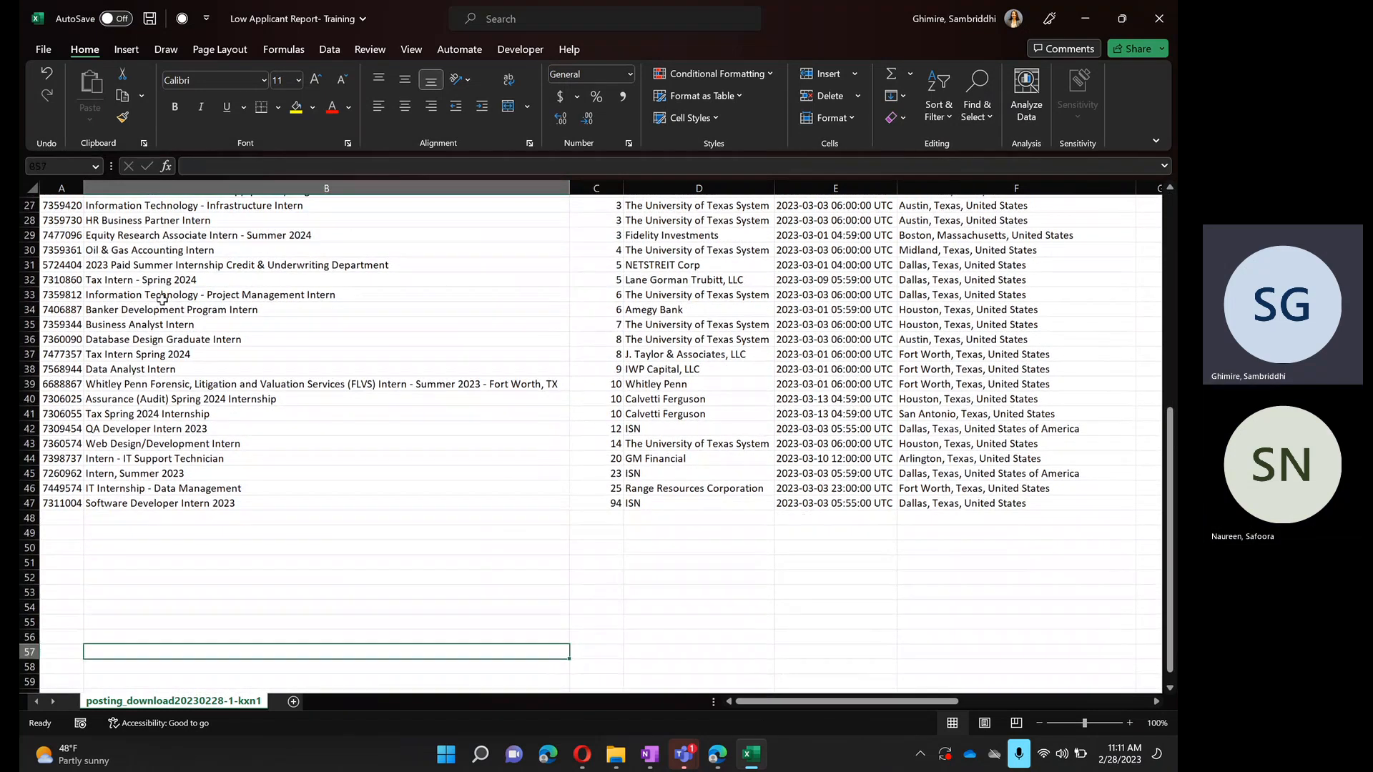
{"action": "left_click_drag", "start_coordinate": [29, 295], "coordinate": [77, 503]}
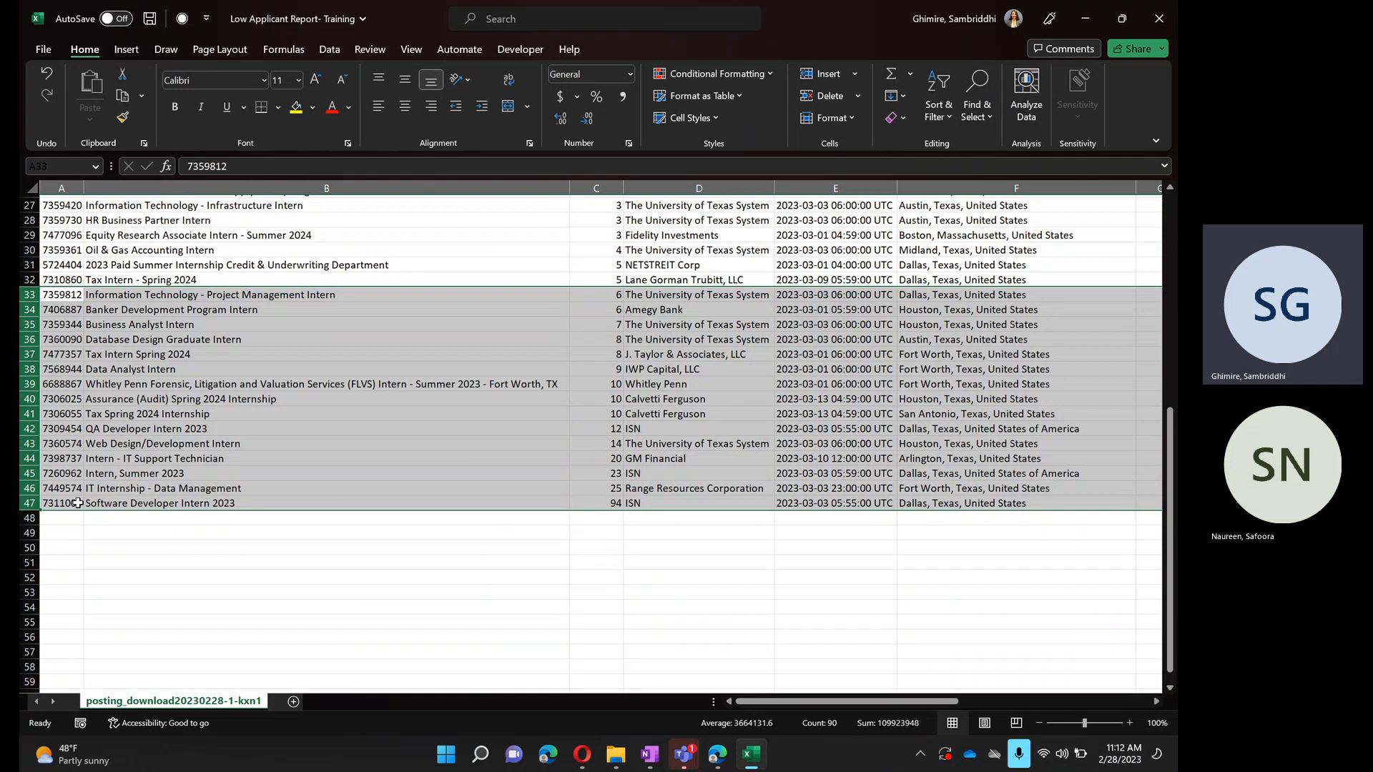
{"action": "key", "text": "Delete"}
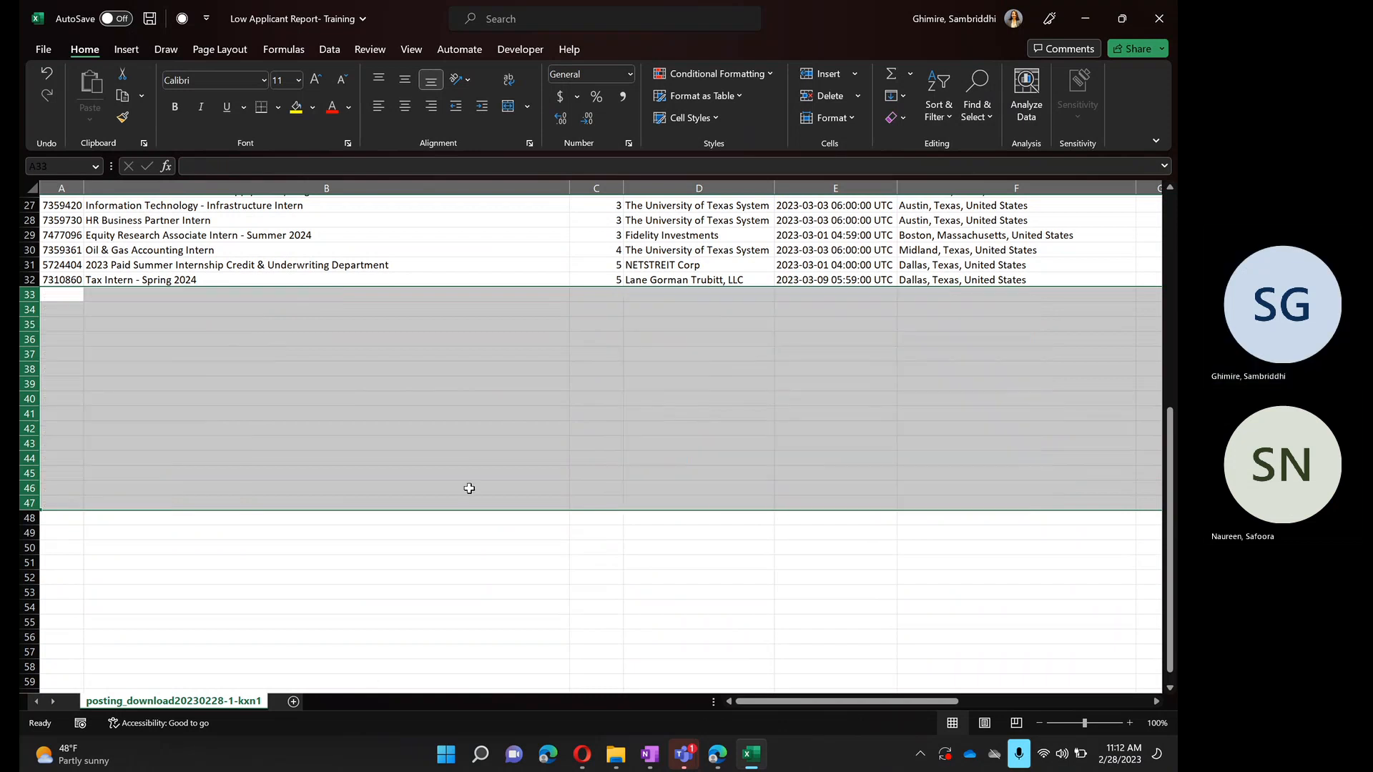
{"action": "left_click", "coordinate": [469, 489]}
{"action": "scroll", "coordinate": [469, 489], "scroll_direction": "up", "scroll_amount": 9}
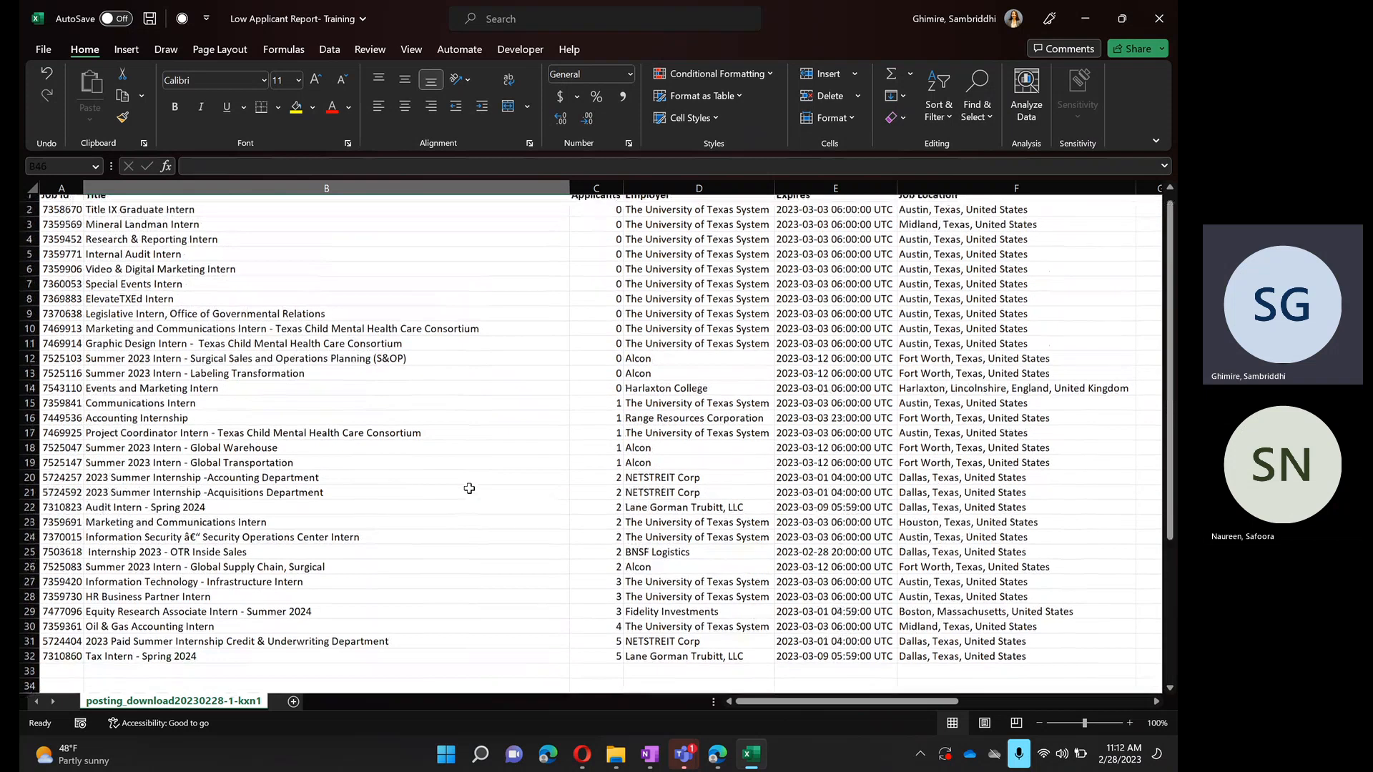
- Sort the remaining posting rows by the Expires column from earliest to latest expiration
{"action": "scroll", "coordinate": [469, 489], "scroll_direction": "down", "scroll_amount": 1}
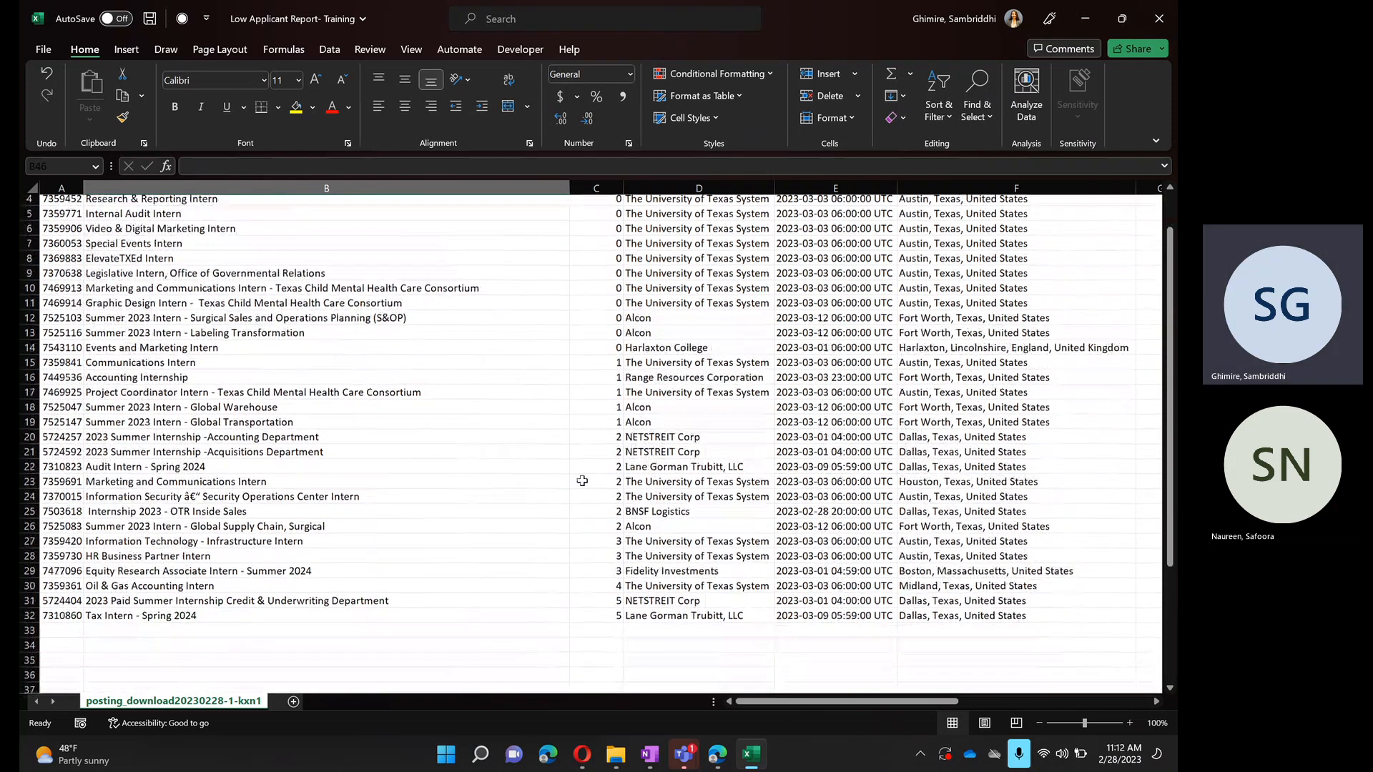
{"action": "scroll", "coordinate": [592, 595], "scroll_direction": "up", "scroll_amount": 1}
{"action": "left_click", "coordinate": [593, 597]}
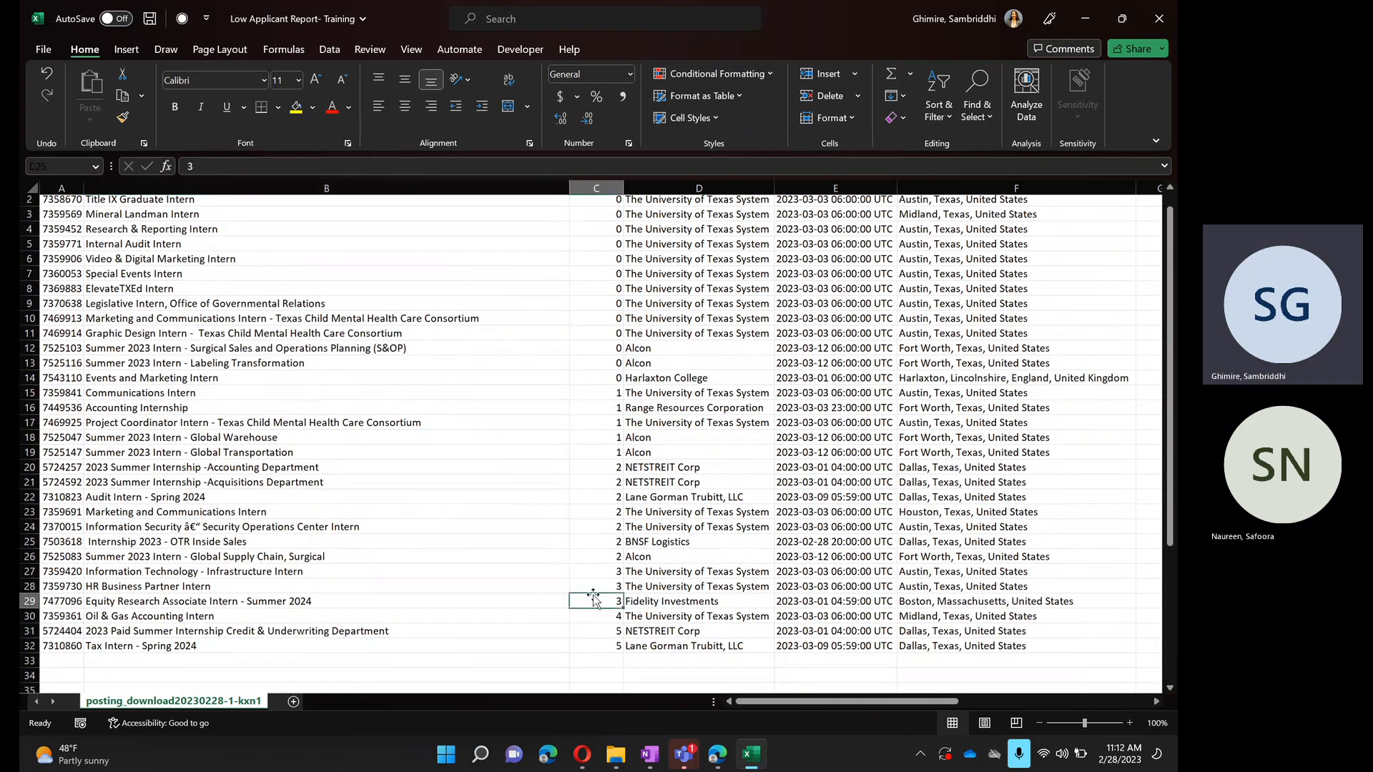
{"action": "scroll", "coordinate": [321, 582], "scroll_direction": "up", "scroll_amount": 1}
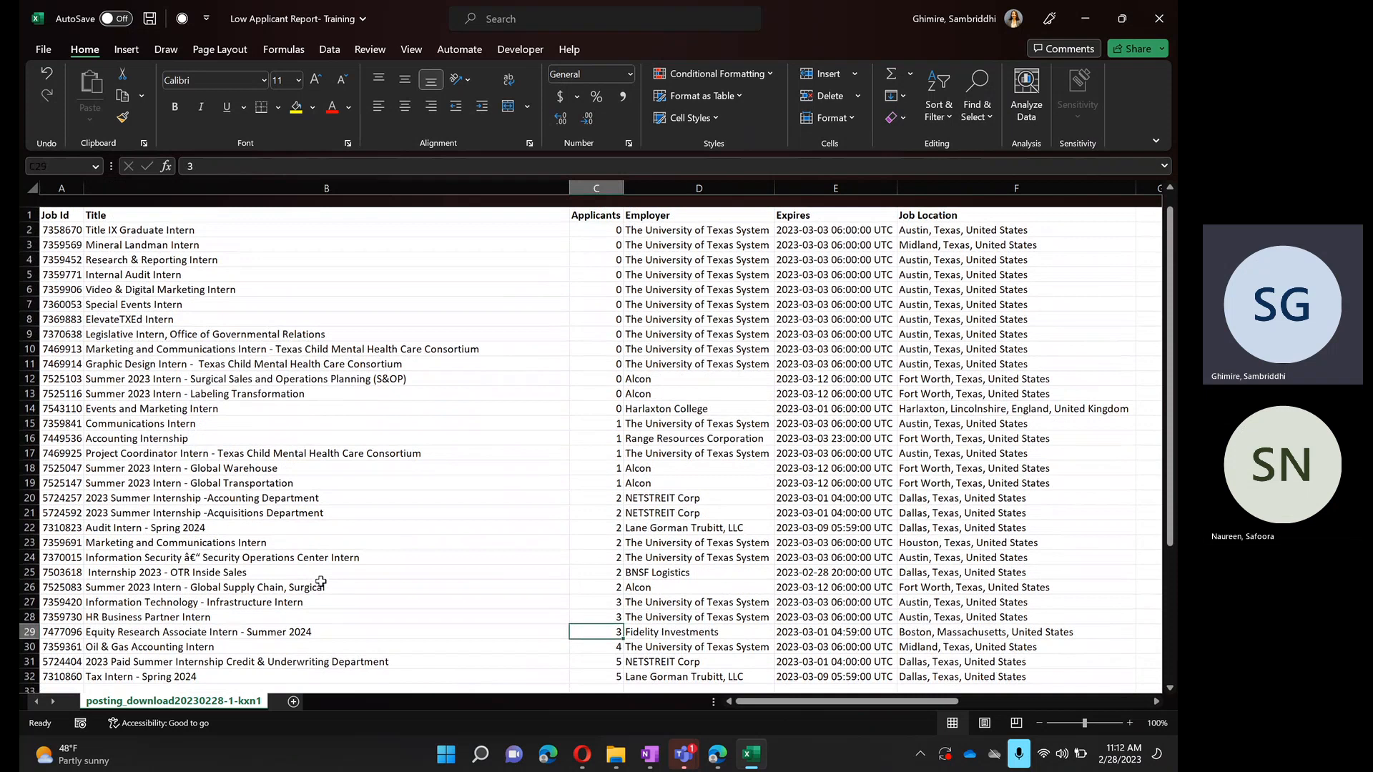
{"action": "scroll", "coordinate": [321, 582], "scroll_direction": "down", "scroll_amount": 1}
{"action": "scroll", "coordinate": [440, 627], "scroll_direction": "right", "scroll_amount": 2}
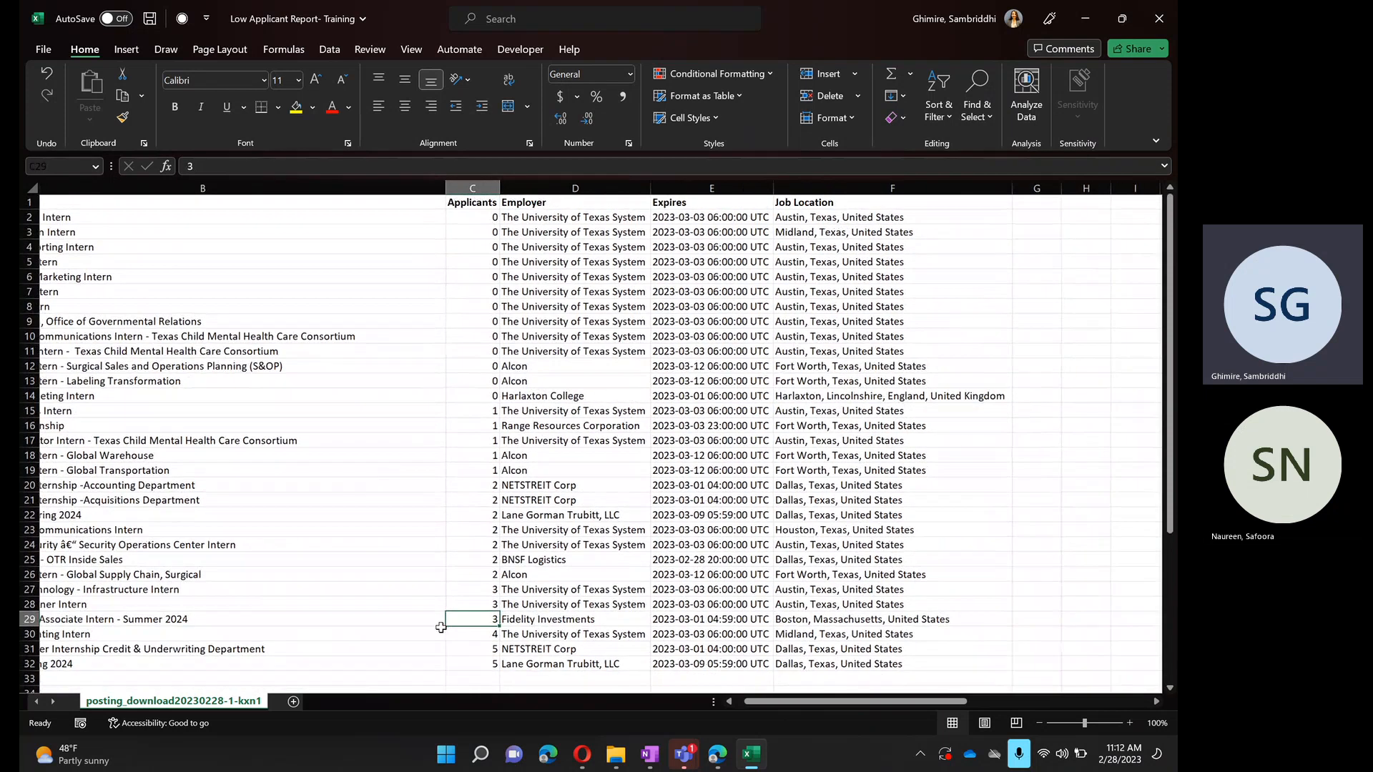
{"action": "left_click", "coordinate": [710, 190]}
{"action": "right_click", "coordinate": [710, 190]}
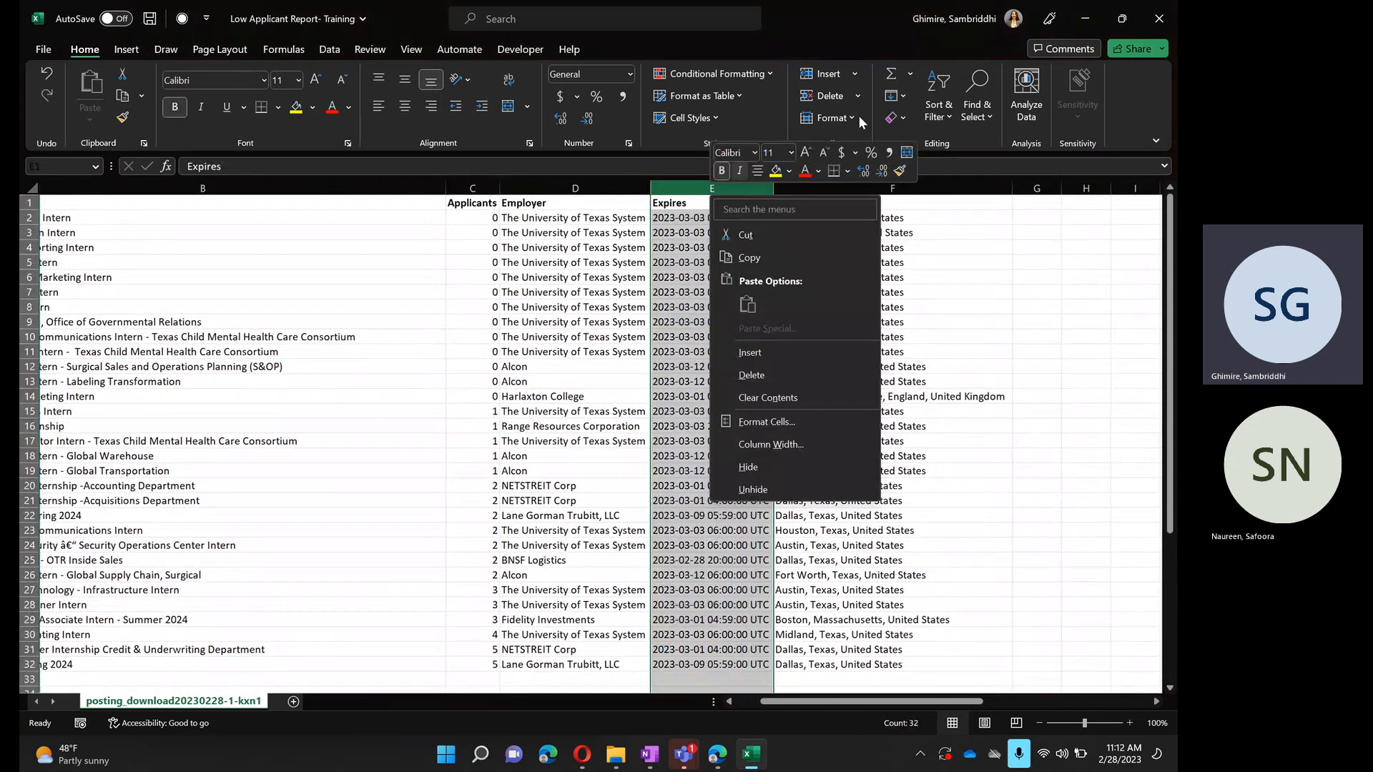
{"action": "left_click", "coordinate": [938, 116]}
{"action": "left_click", "coordinate": [954, 145]}
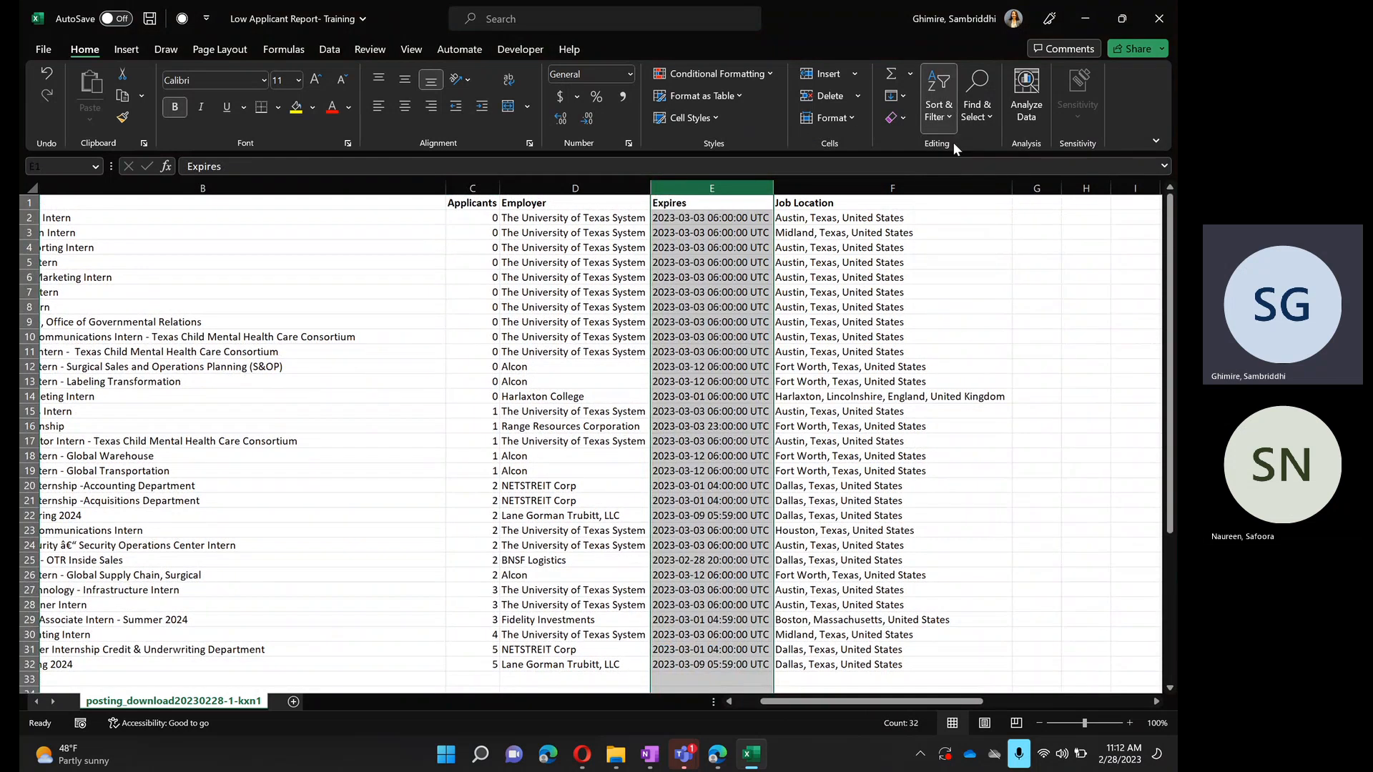
{"action": "left_click", "coordinate": [344, 281]}
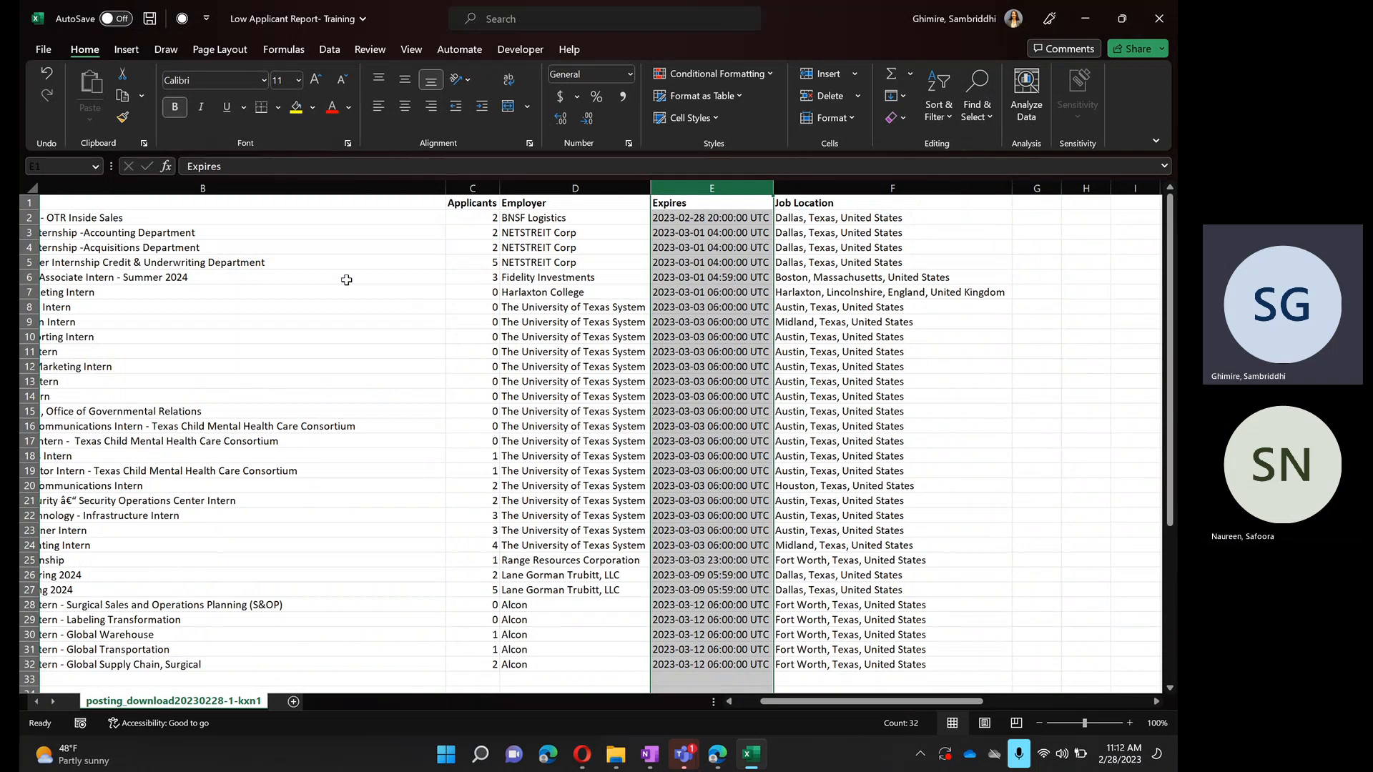
{"action": "left_click", "coordinate": [346, 279]}
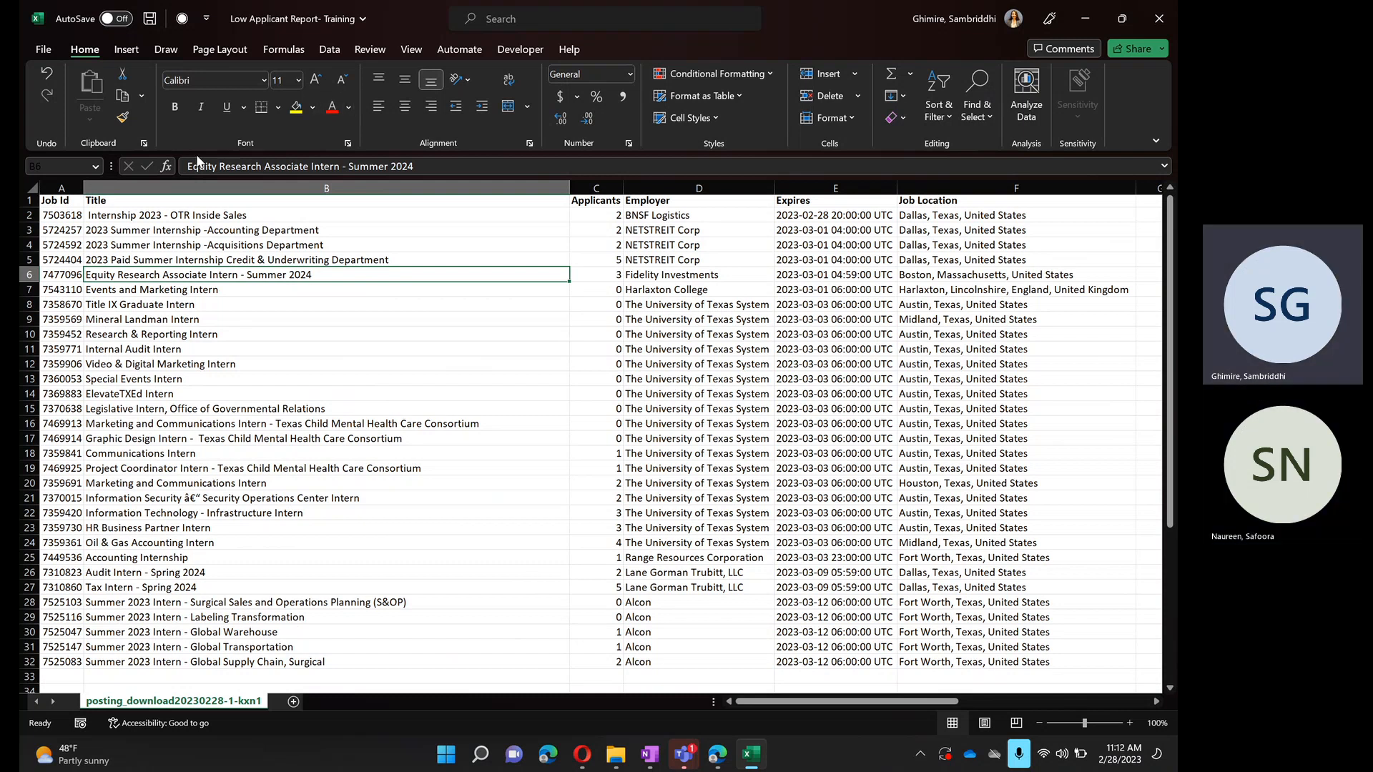
- Arrange the workbook side by side with the Handshake browser window and bring up the job postings list there
{"action": "left_click", "coordinate": [150, 216]}
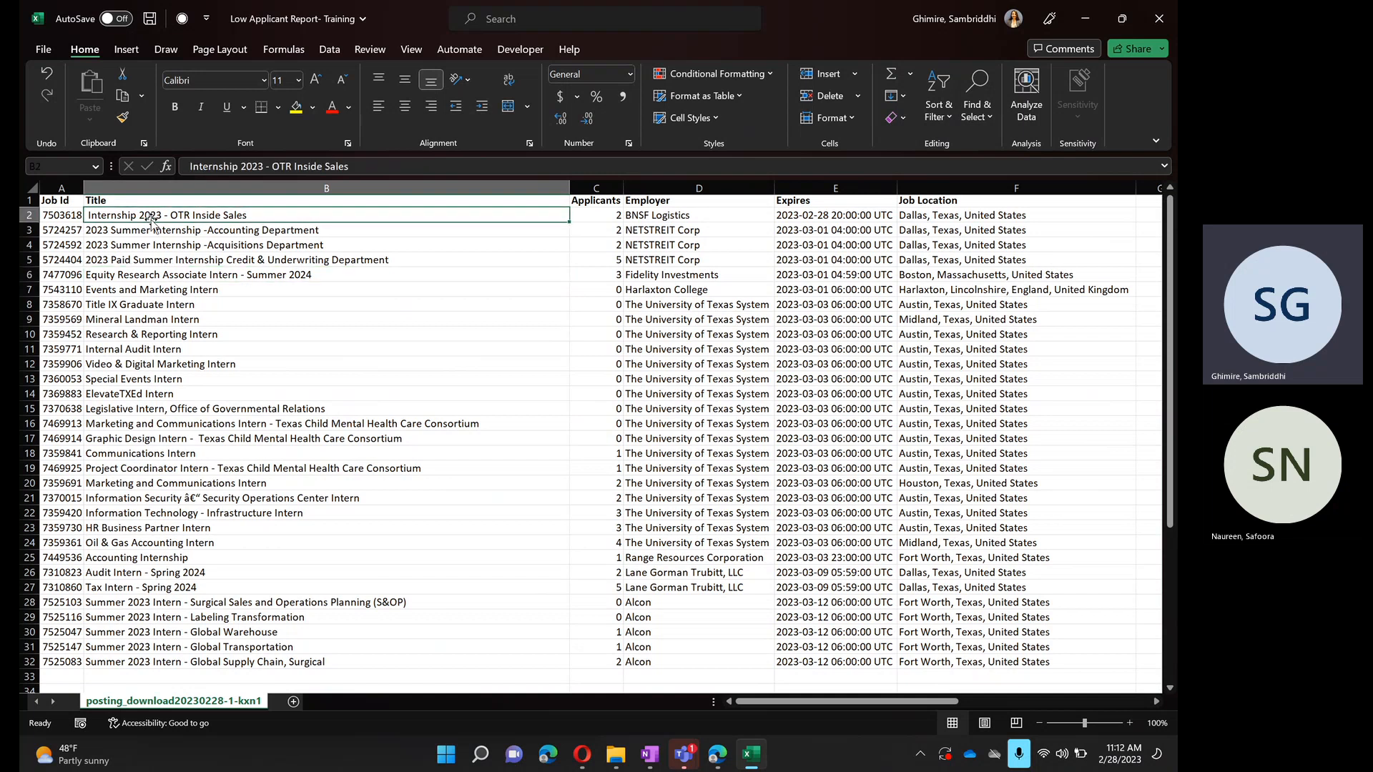
{"action": "left_click", "coordinate": [200, 228]}
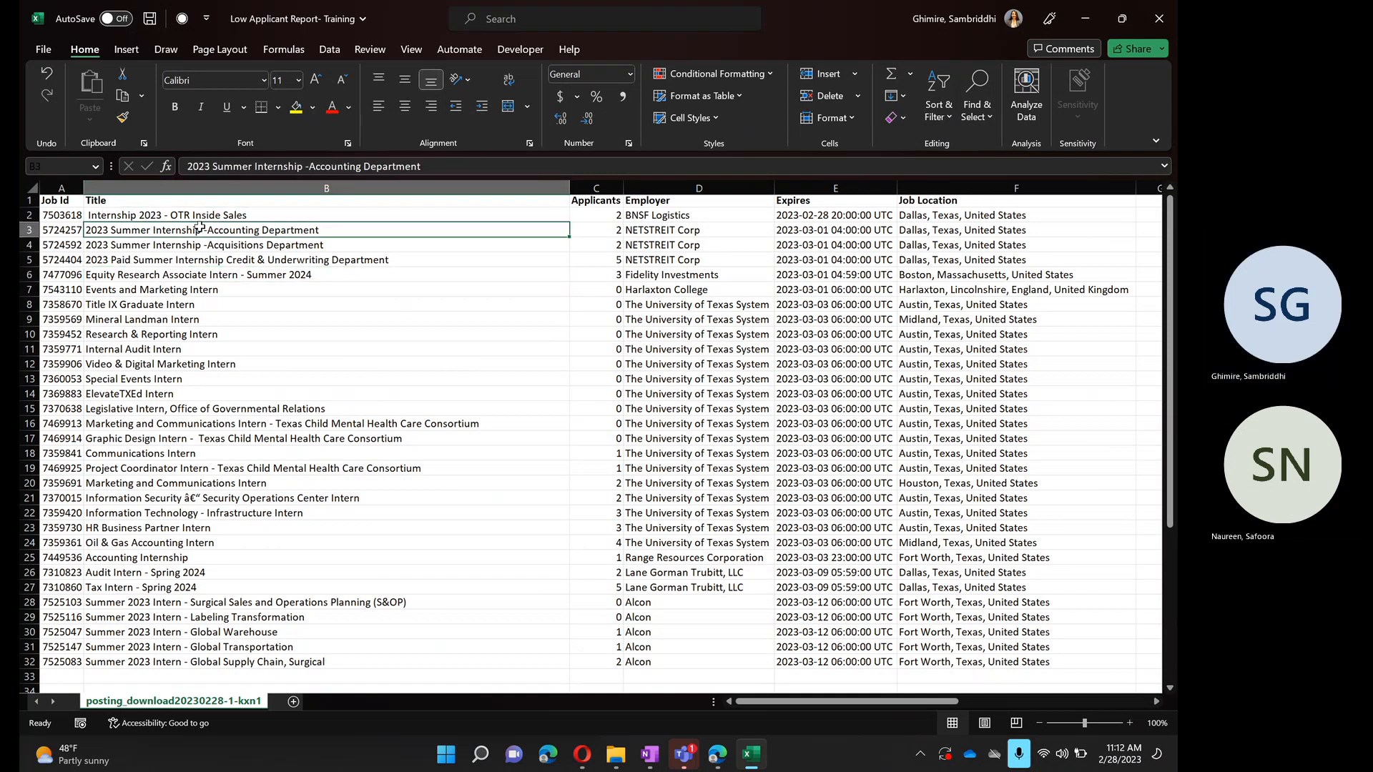
{"action": "left_click", "coordinate": [191, 247]}
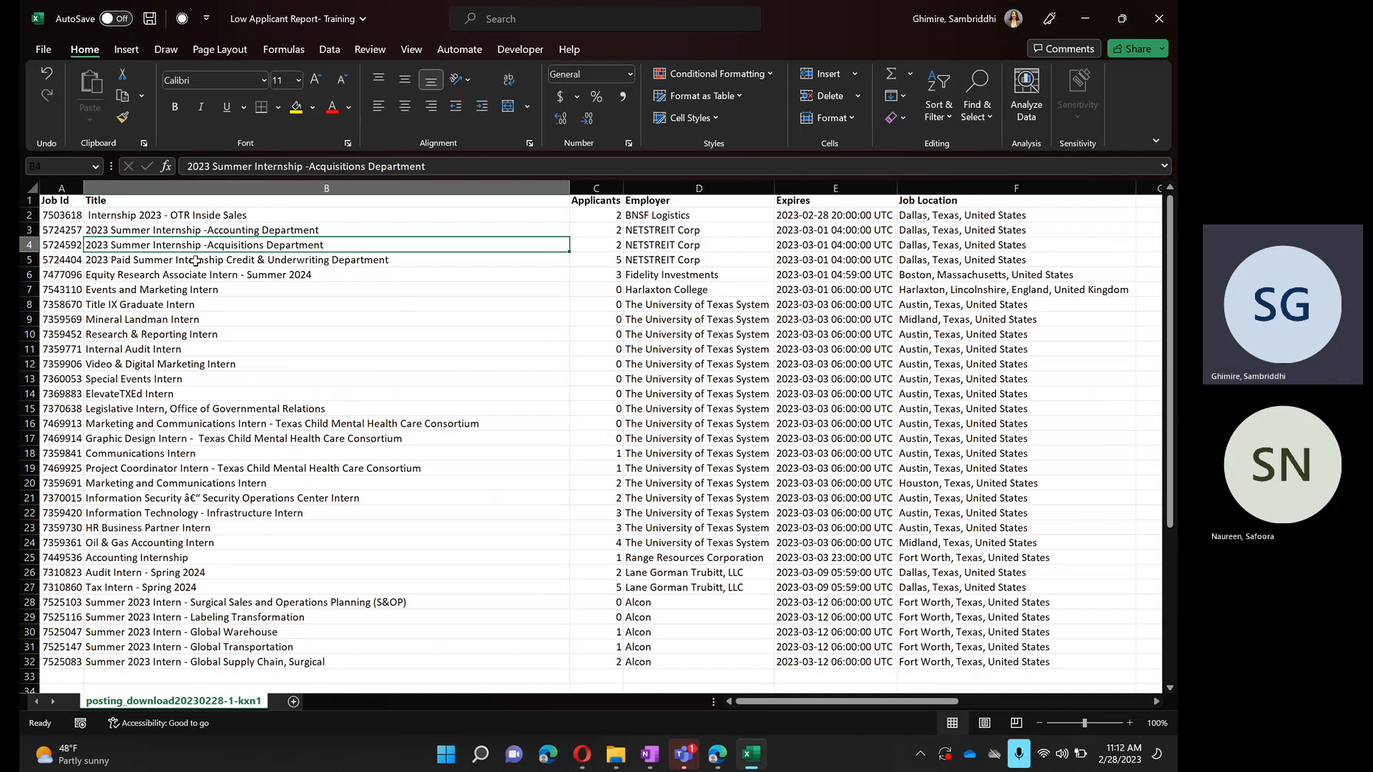
{"action": "key", "text": "super+Right"}
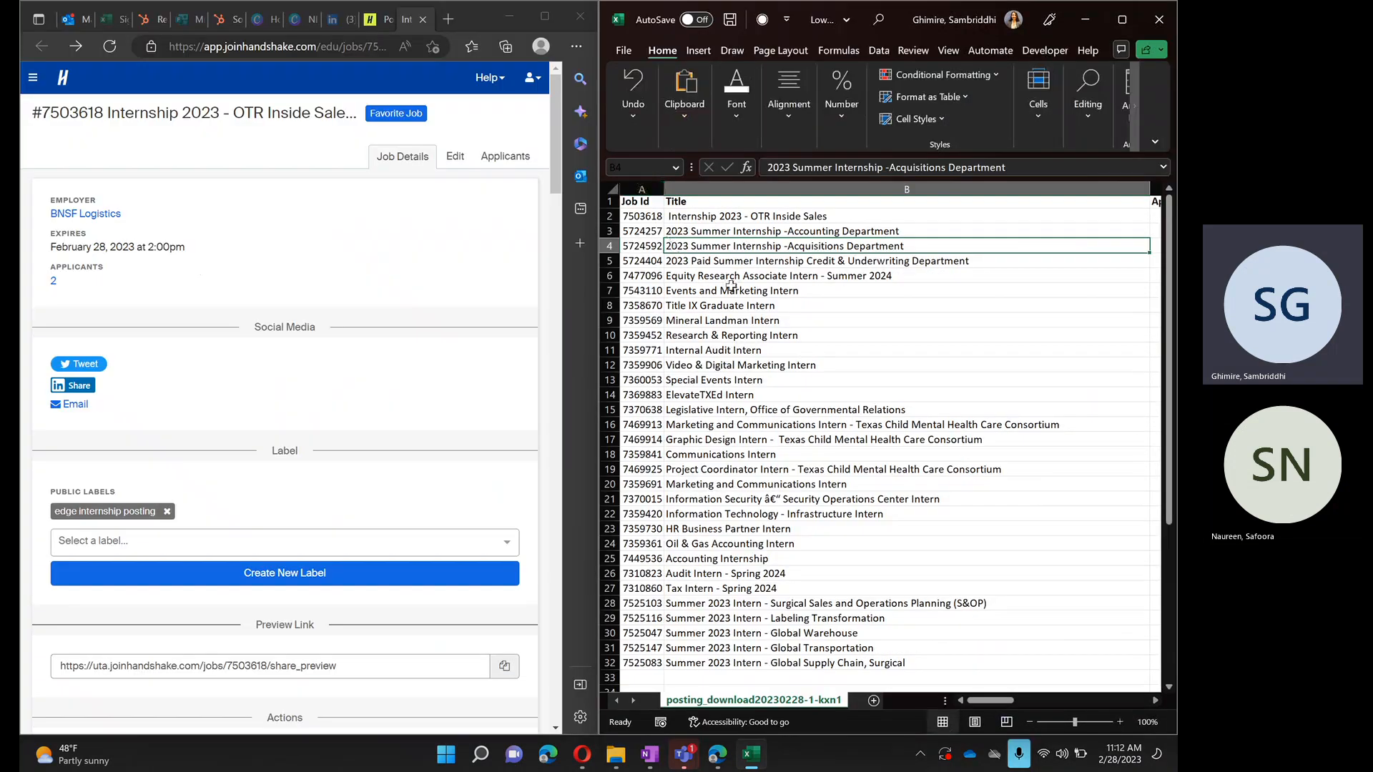
{"action": "left_click", "coordinate": [1121, 20]}
{"action": "mouse_move", "coordinate": [1114, 25]}
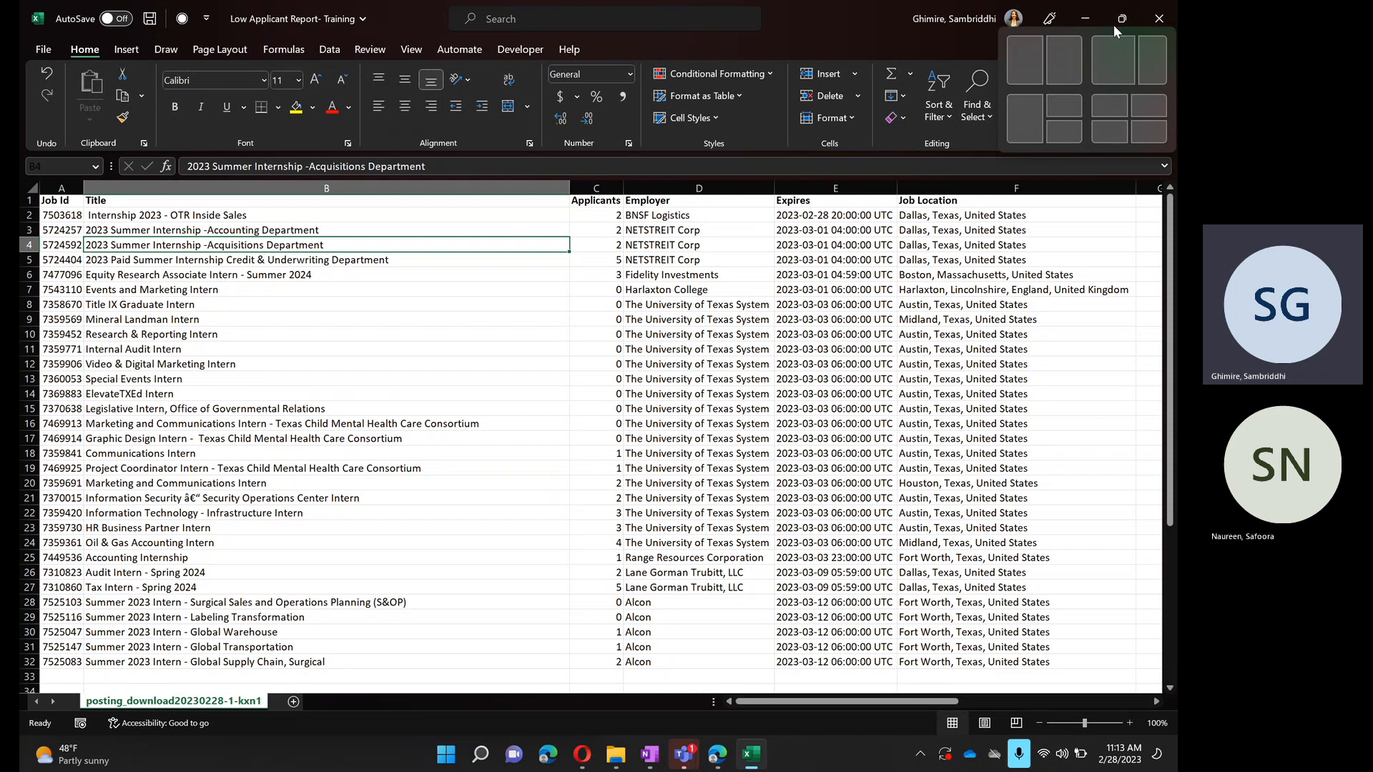
{"action": "left_click", "coordinate": [1114, 25]}
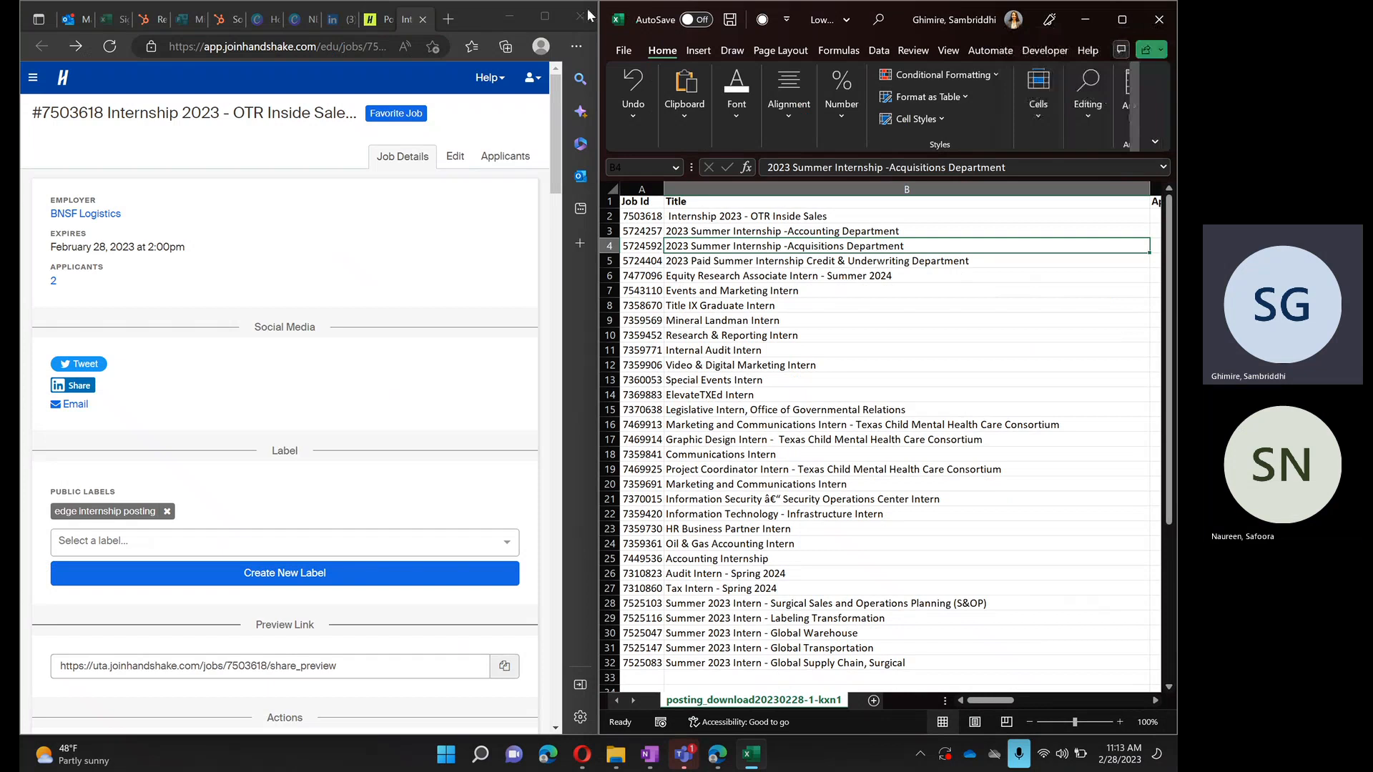
{"action": "left_click", "coordinate": [372, 22]}
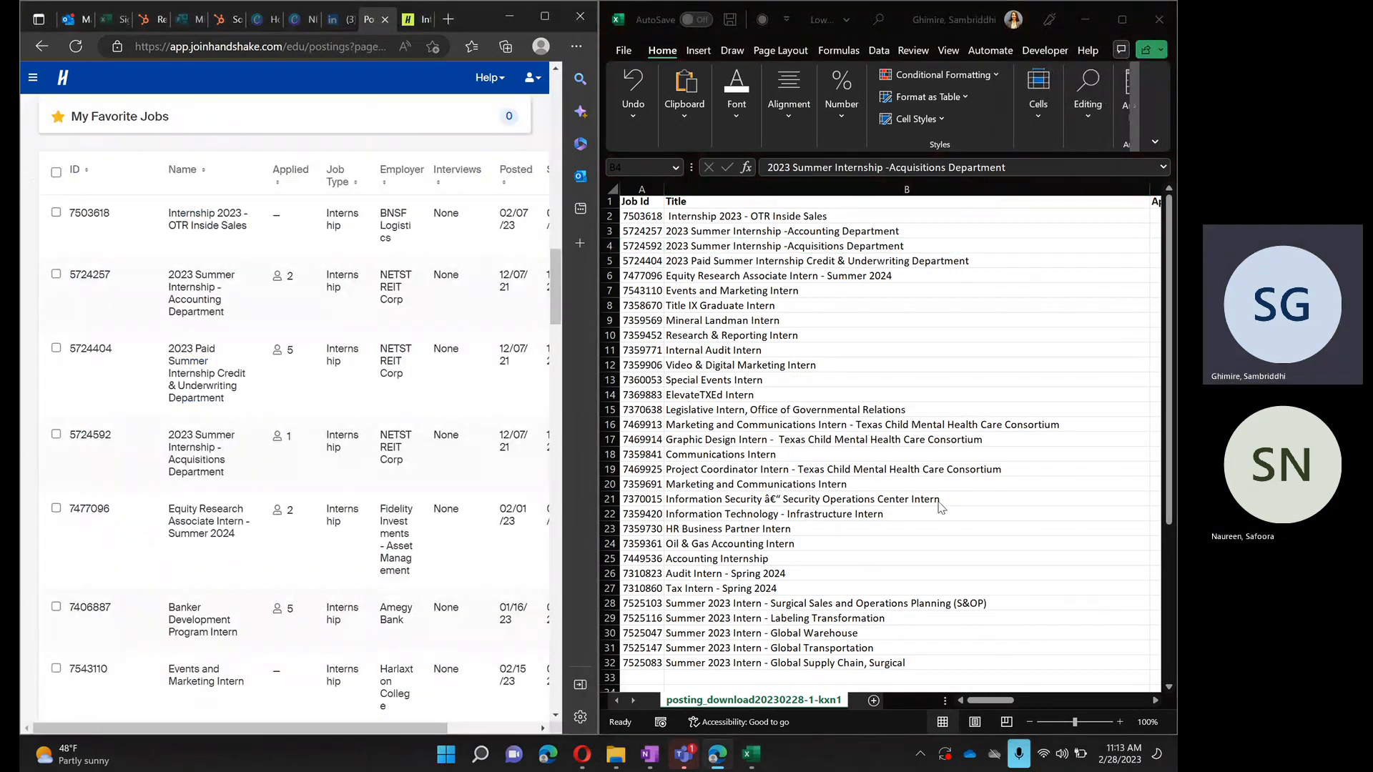
- Switch to Microsoft Teams and open Low Applicant Report- Feb 27.xlsx from the Mavs EDGE Internship team's General channel
{"action": "mouse_move", "coordinate": [685, 755]}
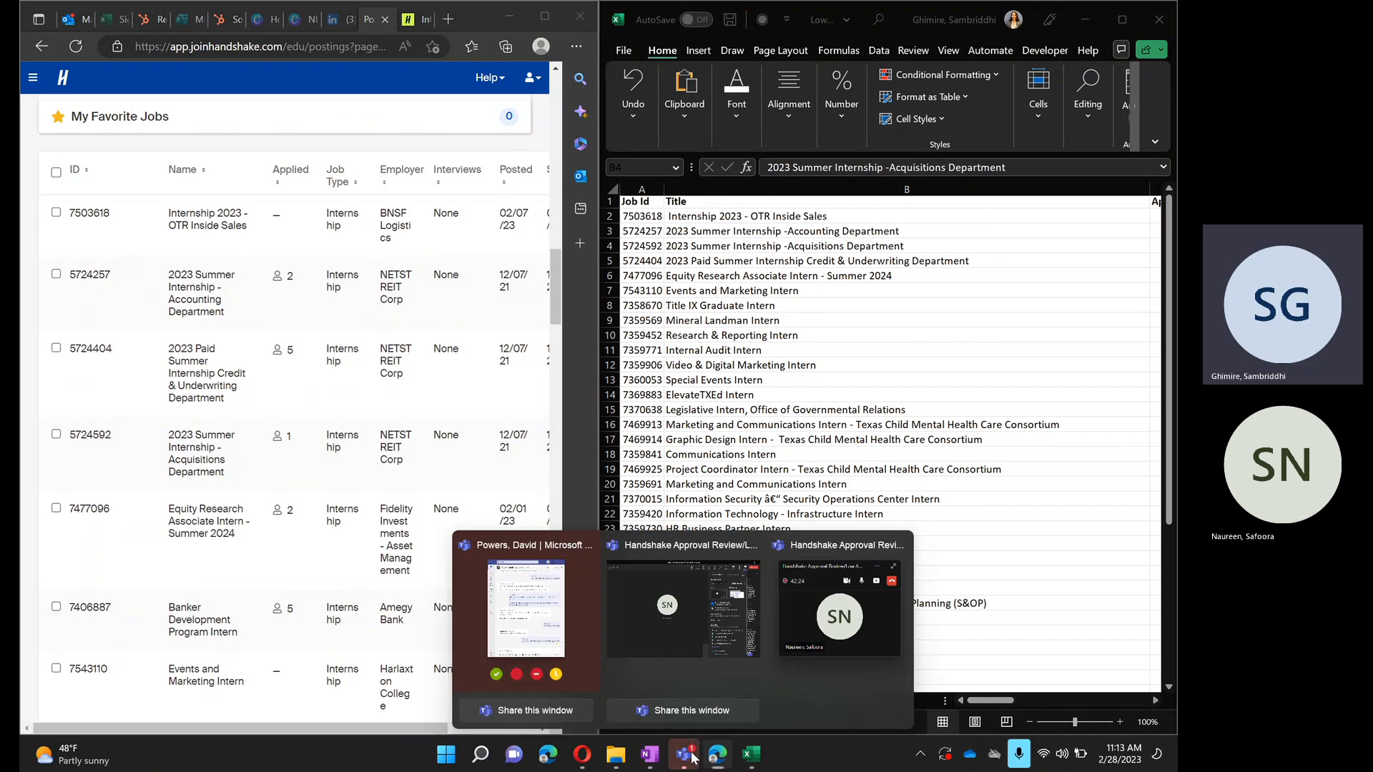
{"action": "left_click", "coordinate": [524, 622]}
{"action": "left_click", "coordinate": [45, 56]}
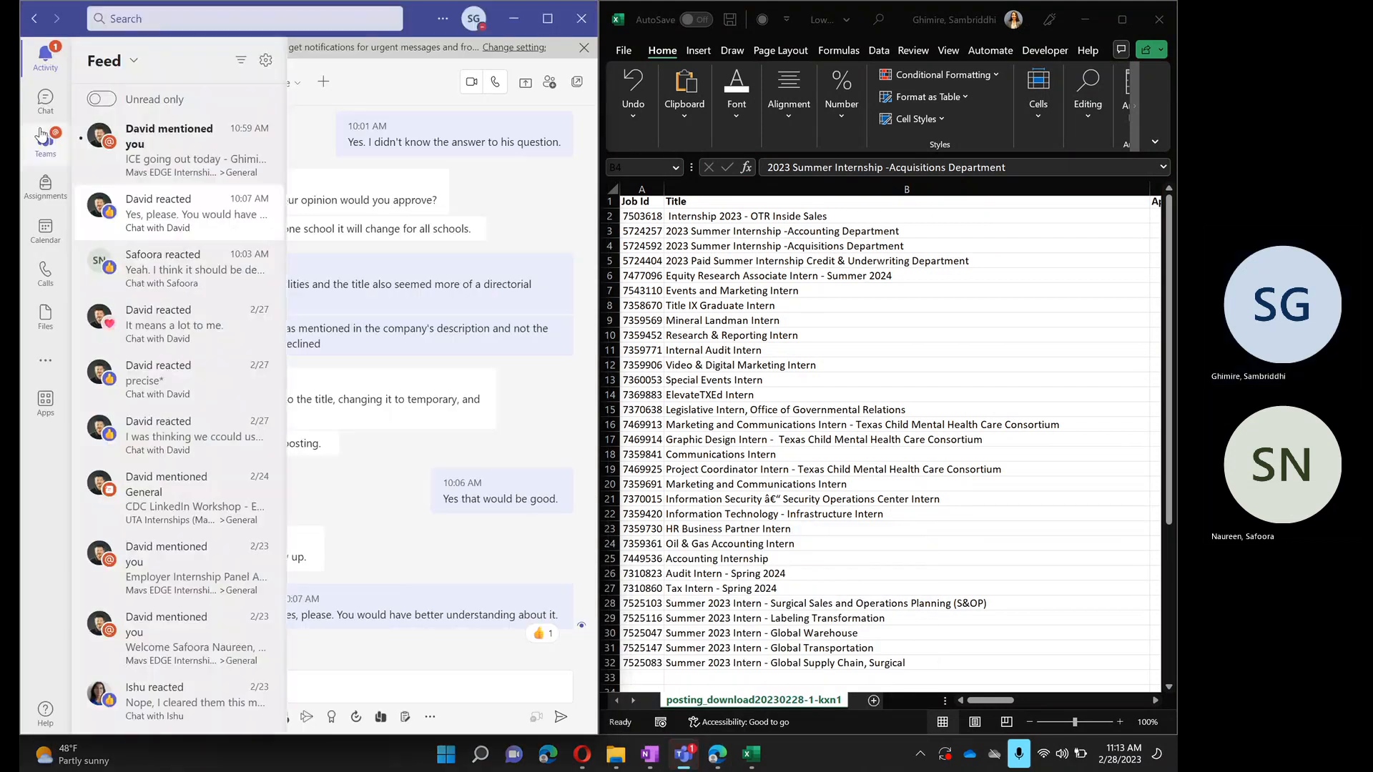
{"action": "left_click", "coordinate": [40, 136]}
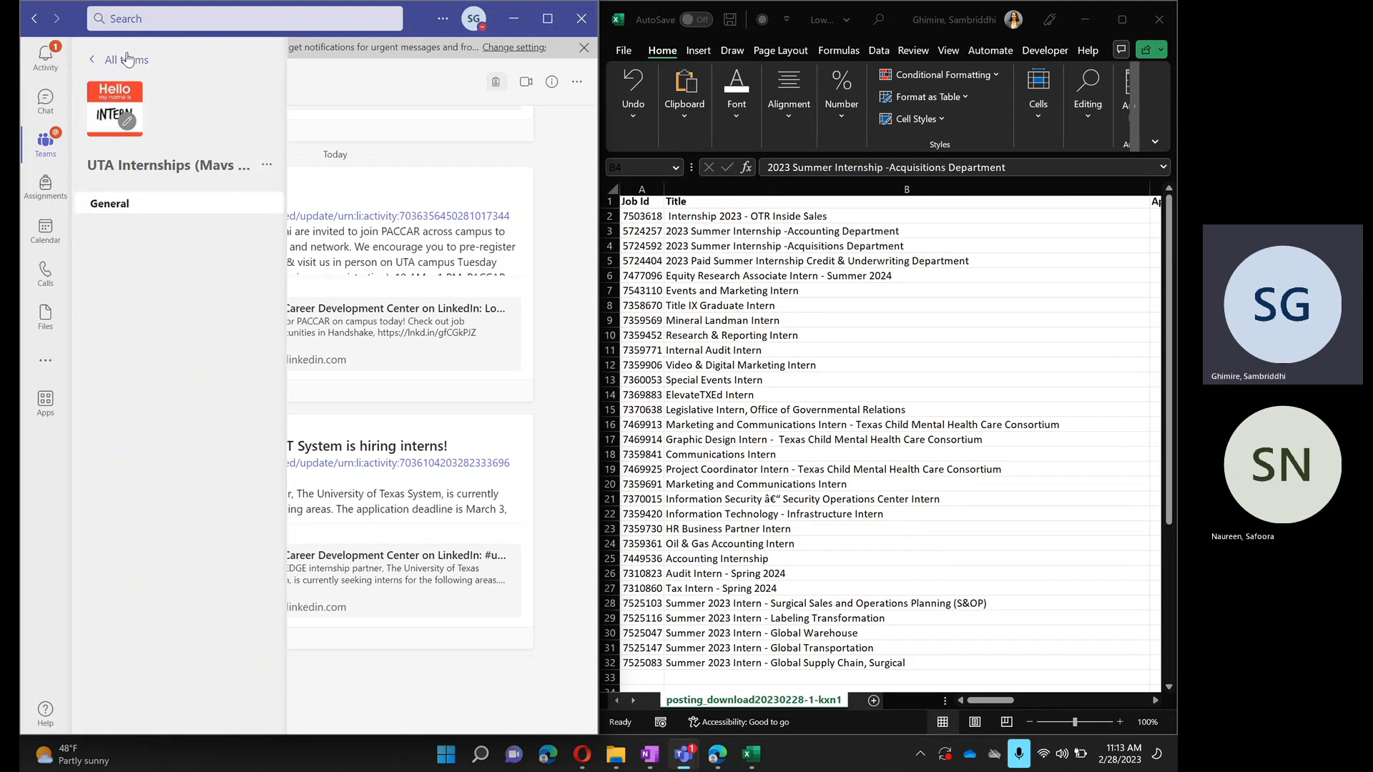
{"action": "left_click", "coordinate": [127, 60]}
{"action": "left_click", "coordinate": [273, 466]}
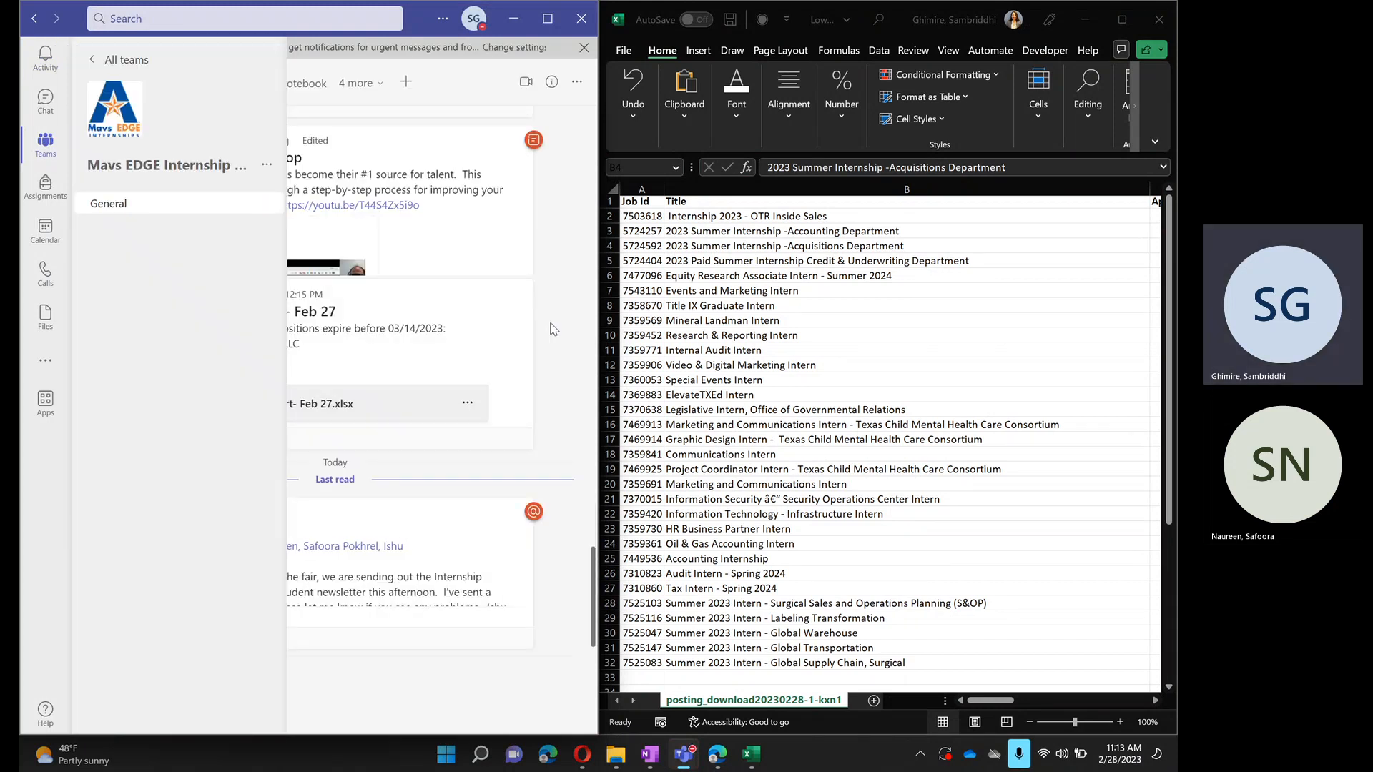
{"action": "left_click", "coordinate": [276, 408]}
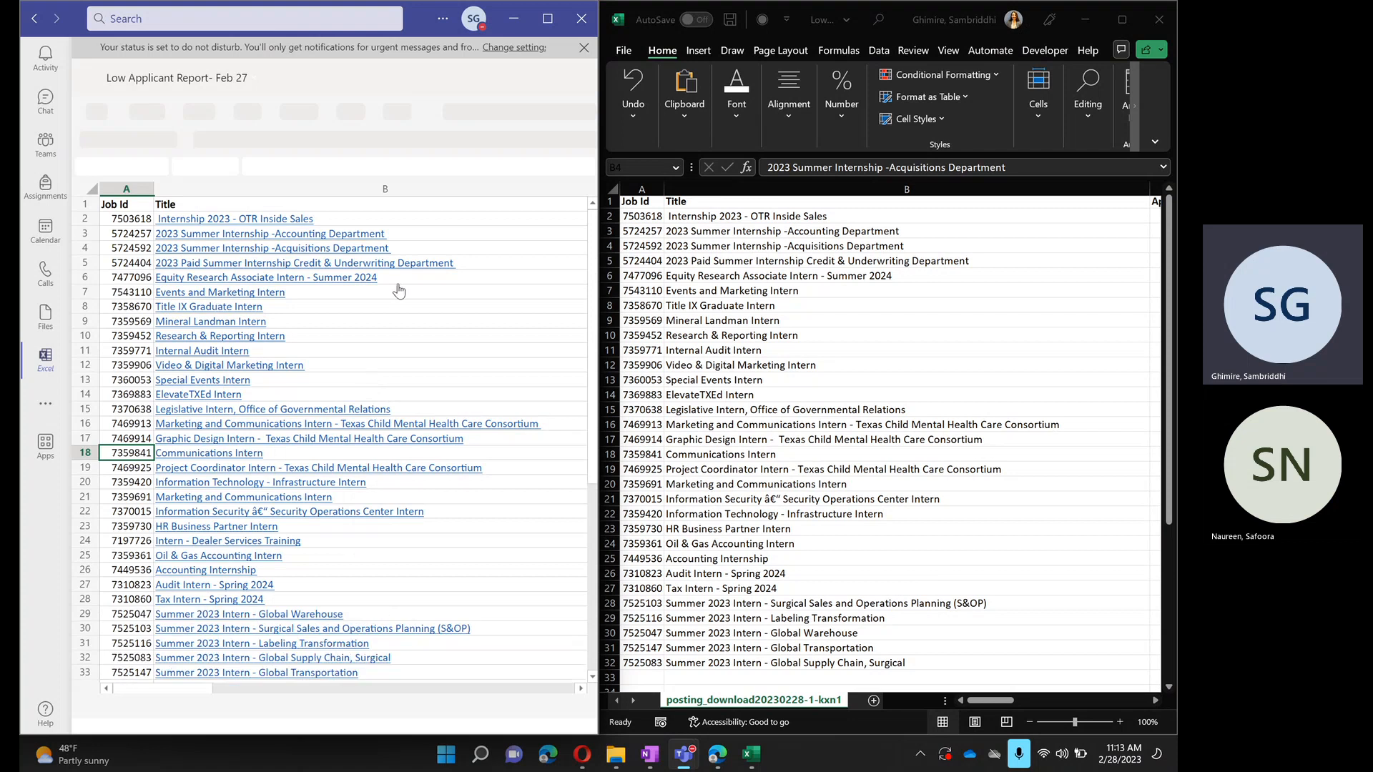
- Compare the hyperlinked job titles in the Feb 27 report with the new workbook's rows, and minimize Teams
{"action": "scroll", "coordinate": [439, 357], "scroll_direction": "down", "scroll_amount": 1}
{"action": "scroll", "coordinate": [440, 356], "scroll_direction": "right", "scroll_amount": 1}
{"action": "scroll", "coordinate": [440, 356], "scroll_direction": "up", "scroll_amount": 1}
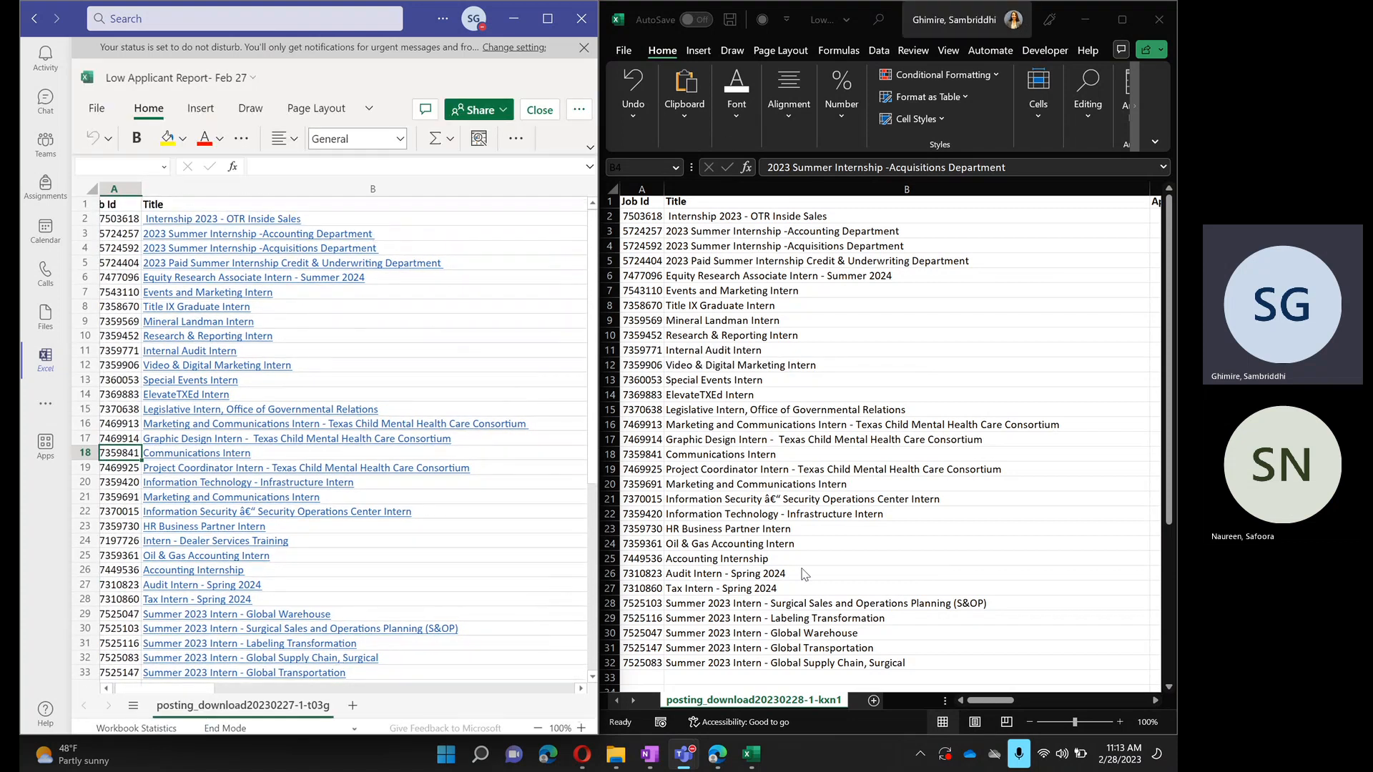
{"action": "scroll", "coordinate": [804, 572], "scroll_direction": "down", "scroll_amount": 2}
{"action": "scroll", "coordinate": [805, 572], "scroll_direction": "down", "scroll_amount": 1}
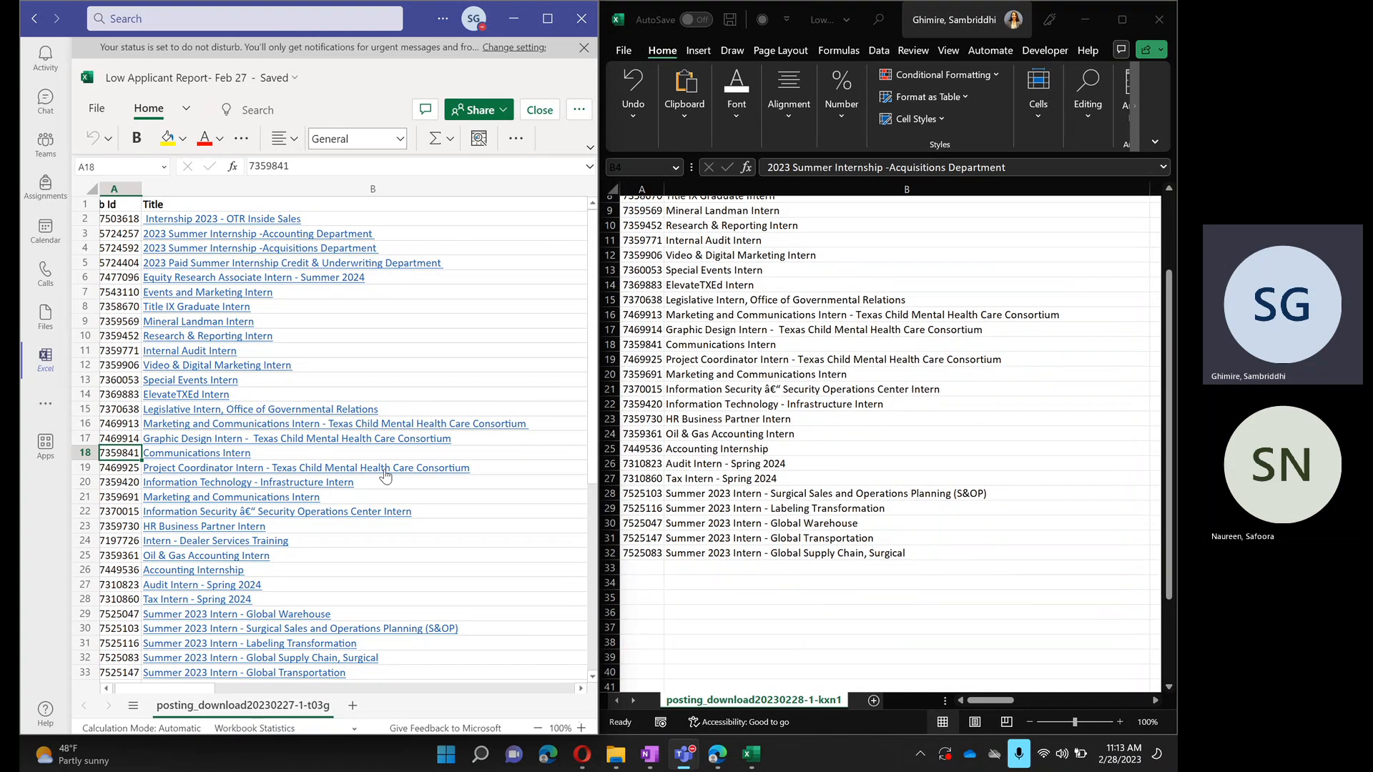
{"action": "left_click", "coordinate": [511, 19]}
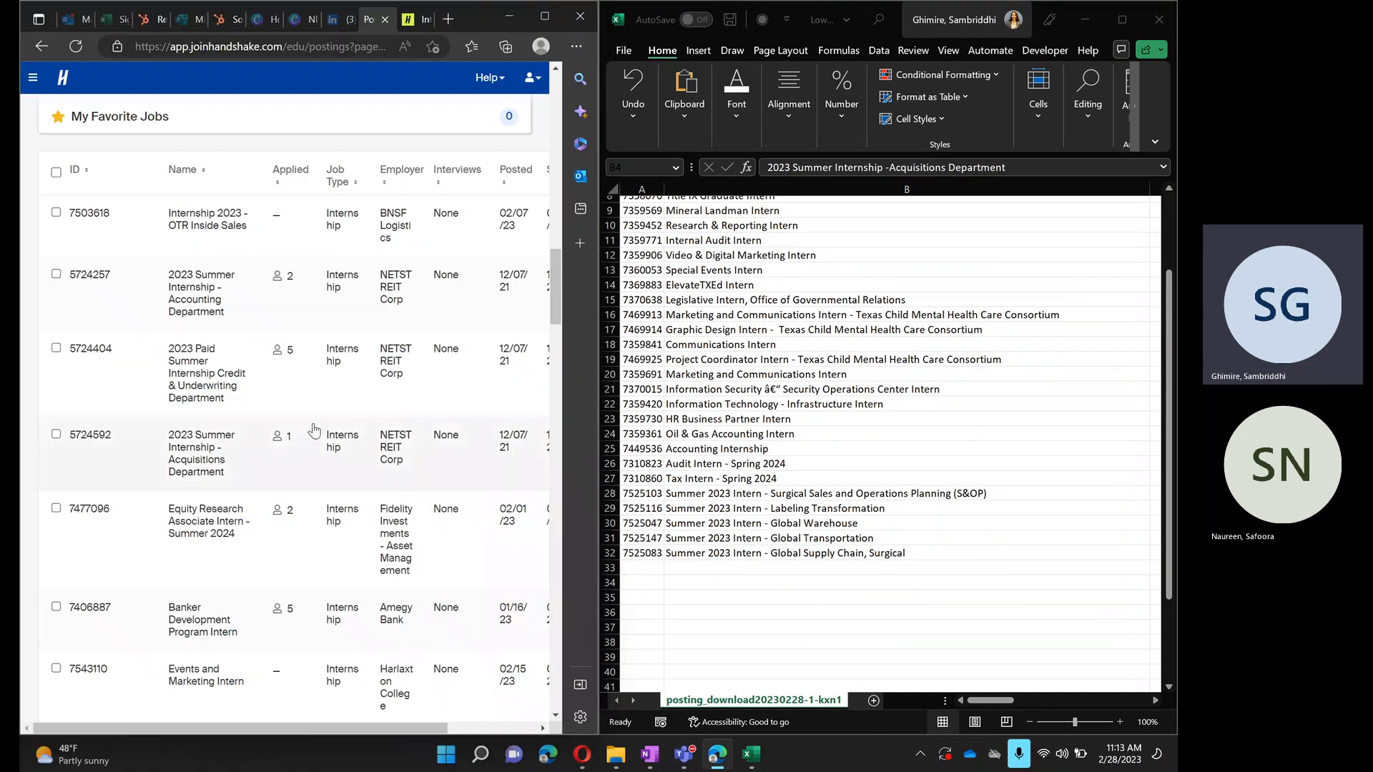
- Open the Internship 2023 - OTR Inside Sales posting in a new browser tab and copy its preview link
{"action": "scroll", "coordinate": [808, 264], "scroll_direction": "up", "scroll_amount": 3}
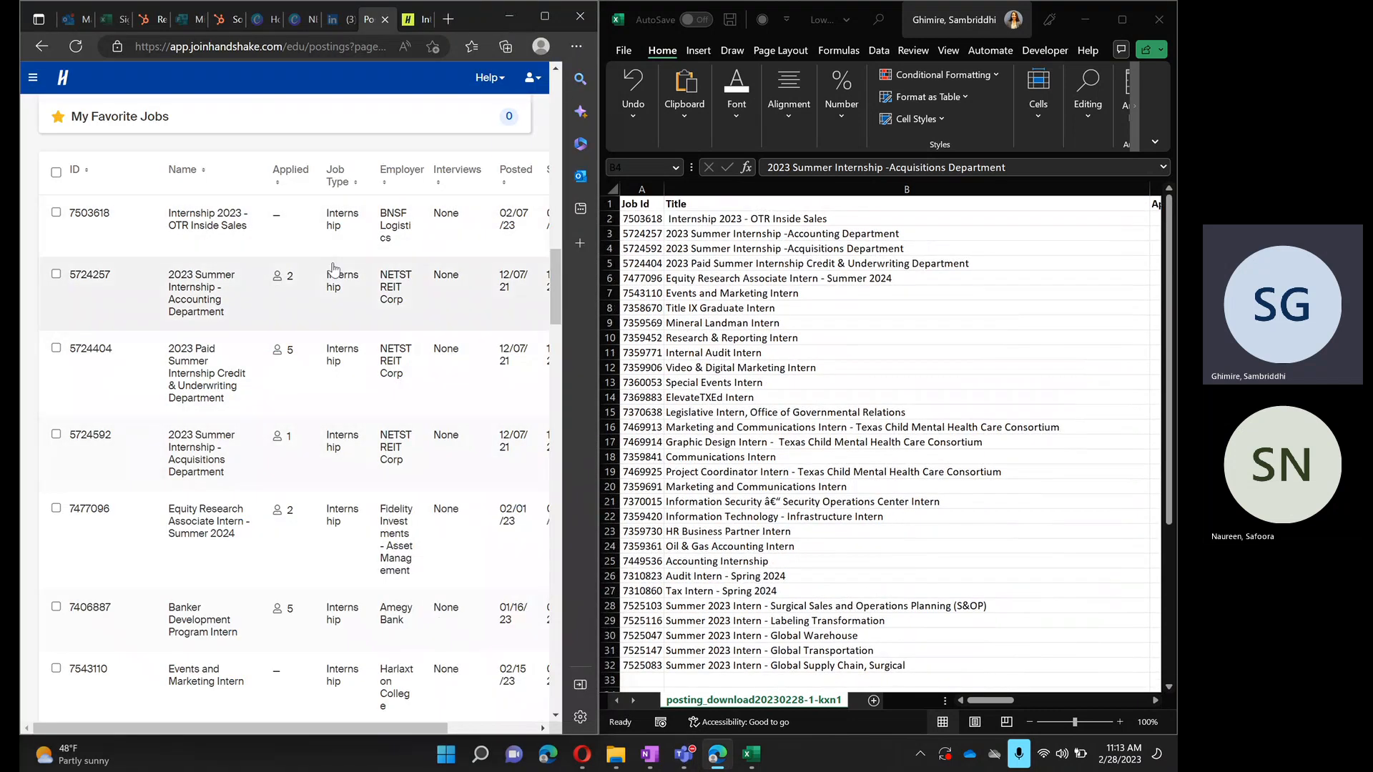
{"action": "right_click", "coordinate": [221, 234]}
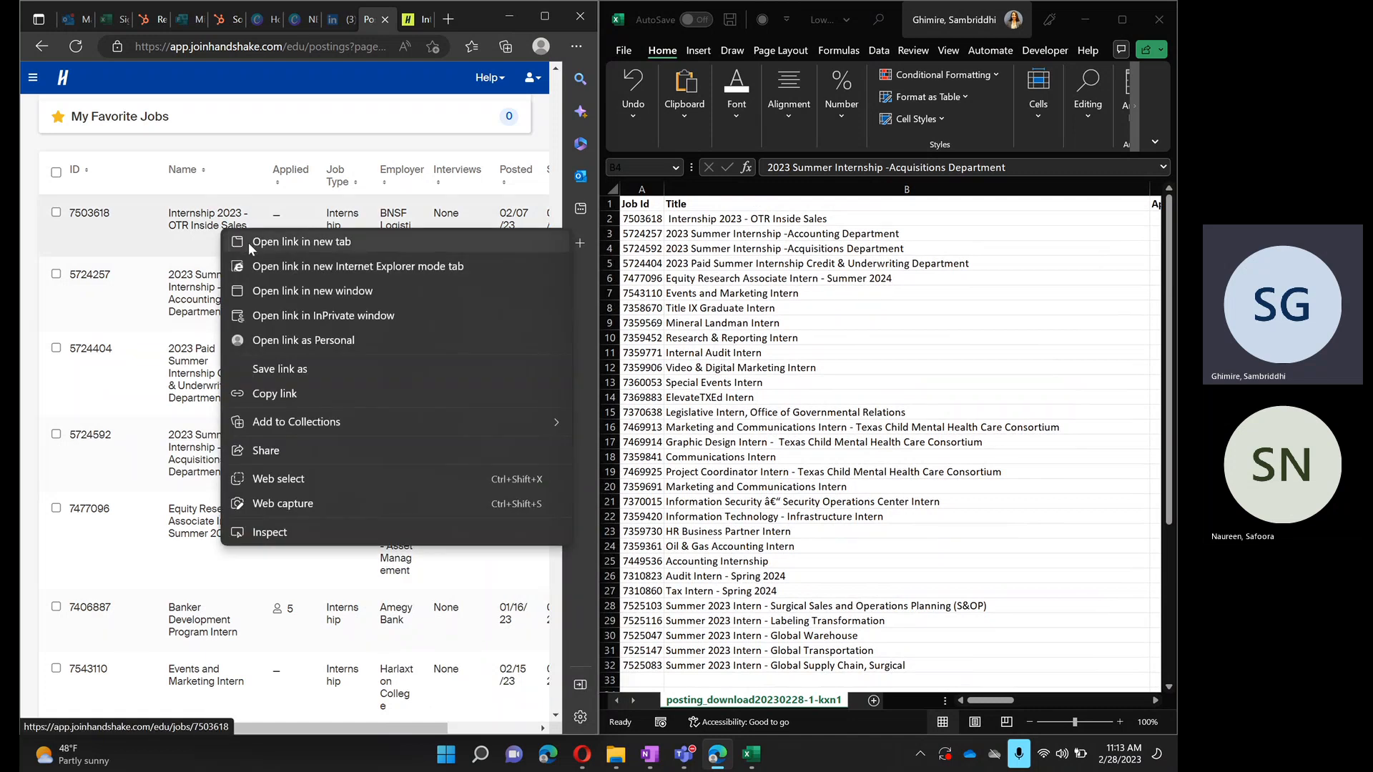
{"action": "left_click", "coordinate": [367, 241]}
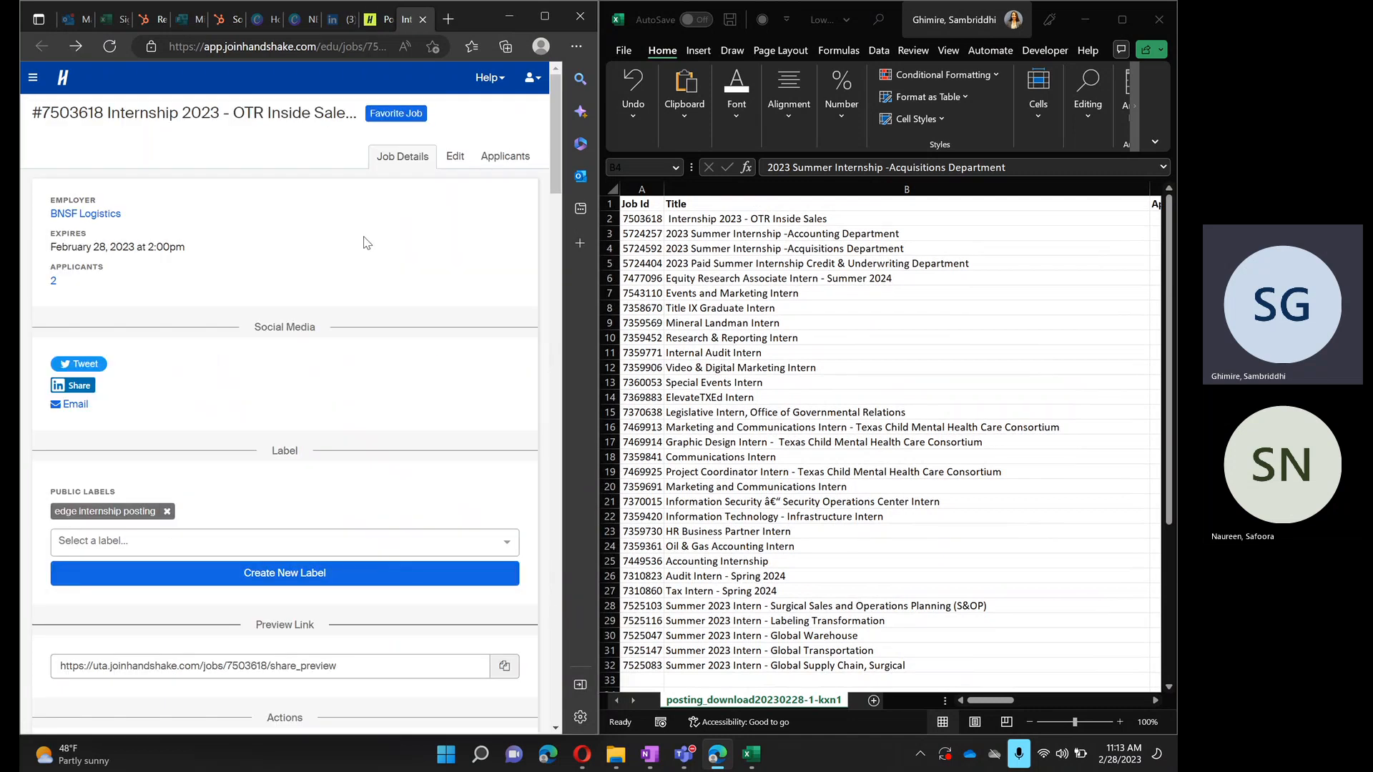
{"action": "scroll", "coordinate": [336, 544], "scroll_direction": "down", "scroll_amount": 3}
{"action": "left_click", "coordinate": [292, 411]}
{"action": "key", "text": "ctrl+c"}
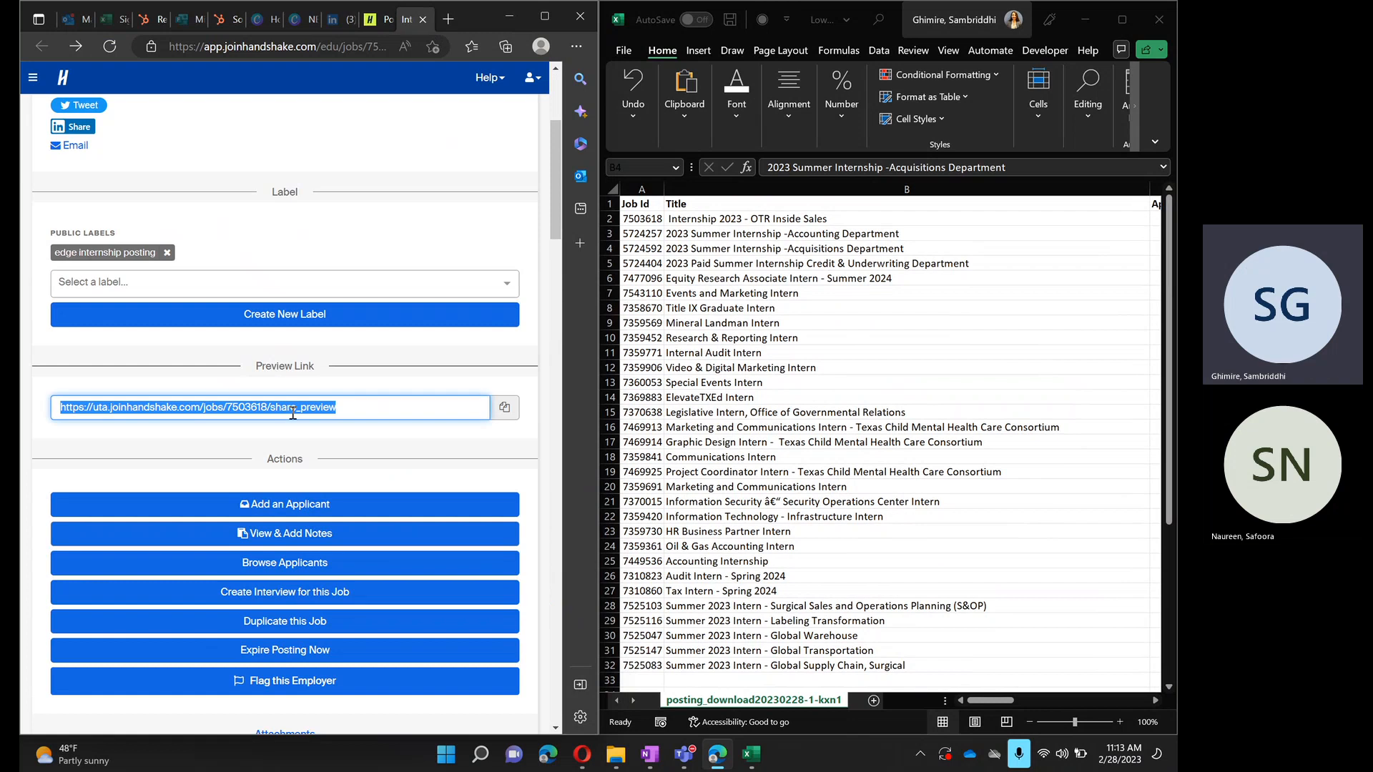
{"action": "left_click", "coordinate": [803, 218]}
{"action": "left_click", "coordinate": [802, 218]}
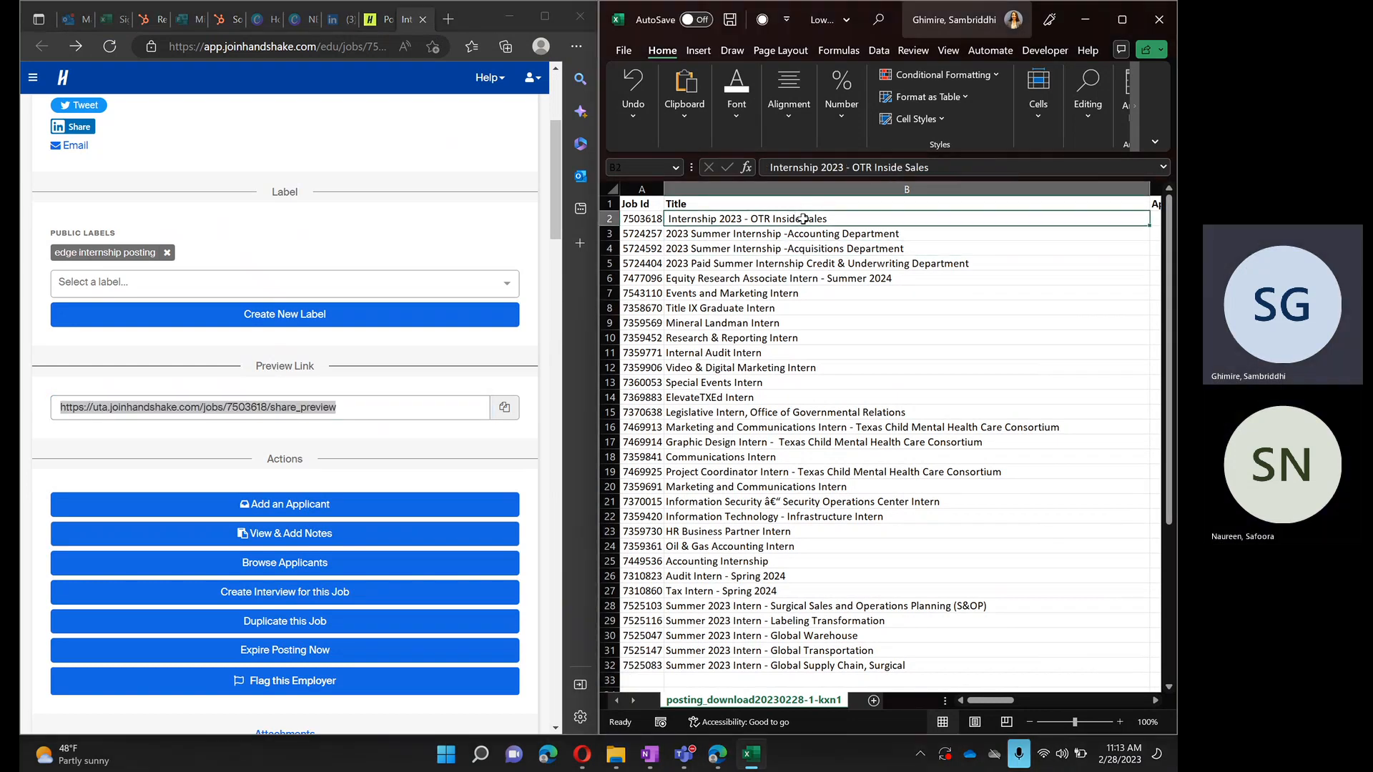
{"action": "key", "text": "ctrl+k"}
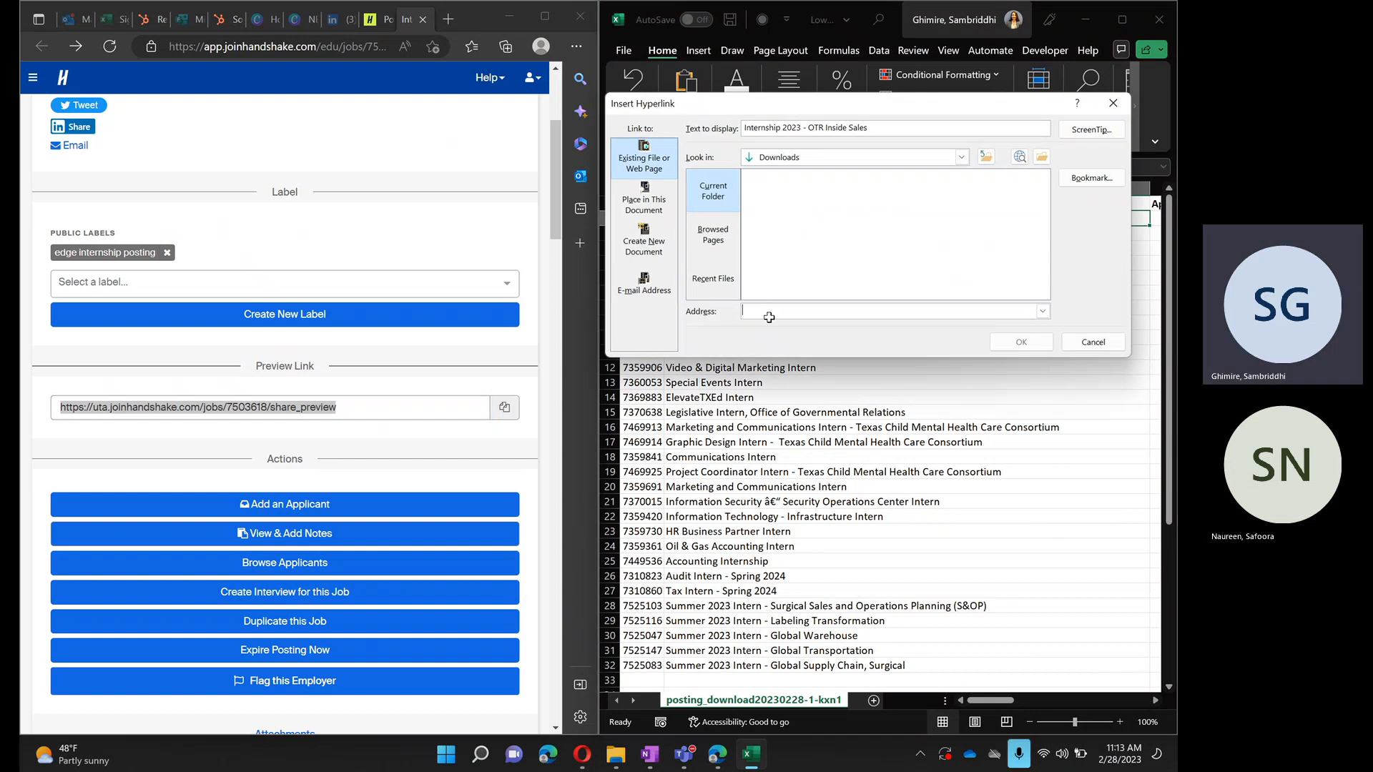
{"action": "key", "text": "ctrl+v"}
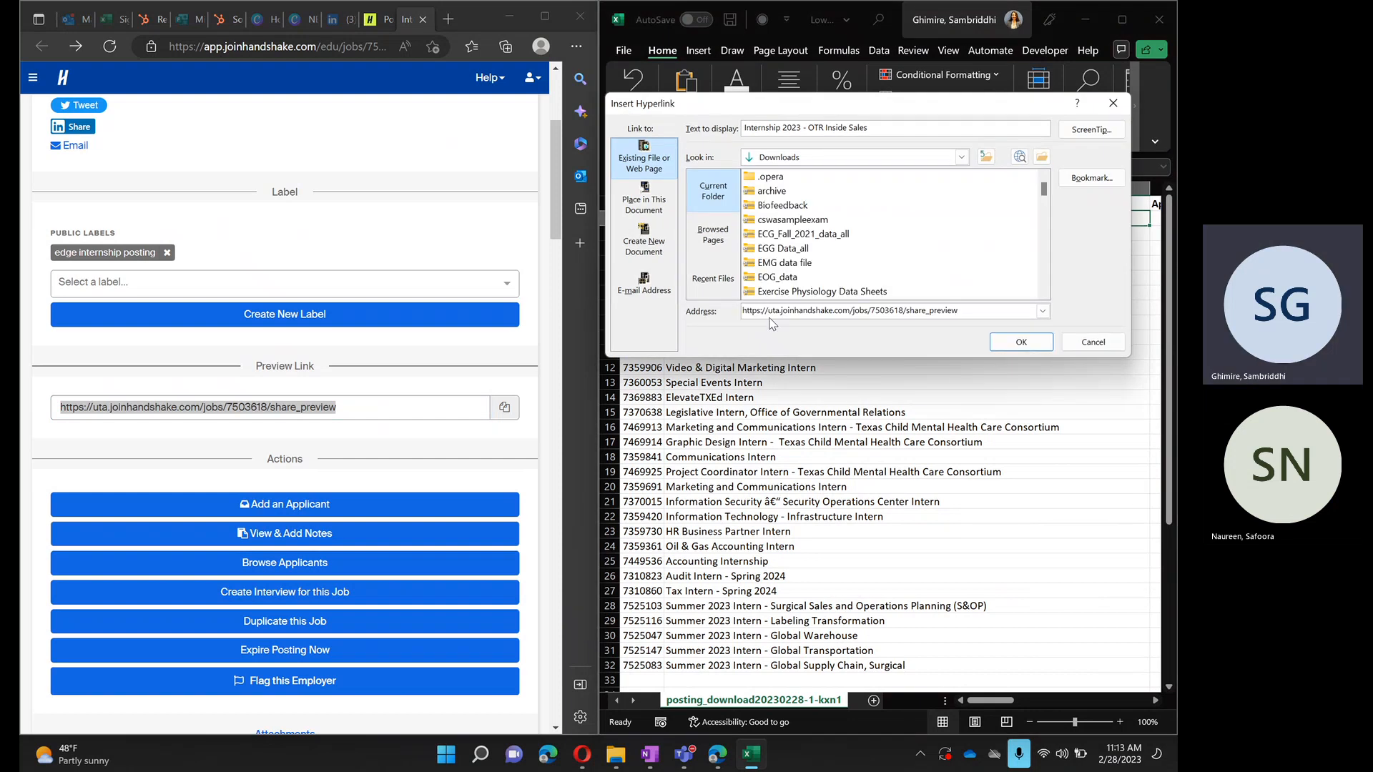
{"action": "left_click", "coordinate": [1021, 342]}
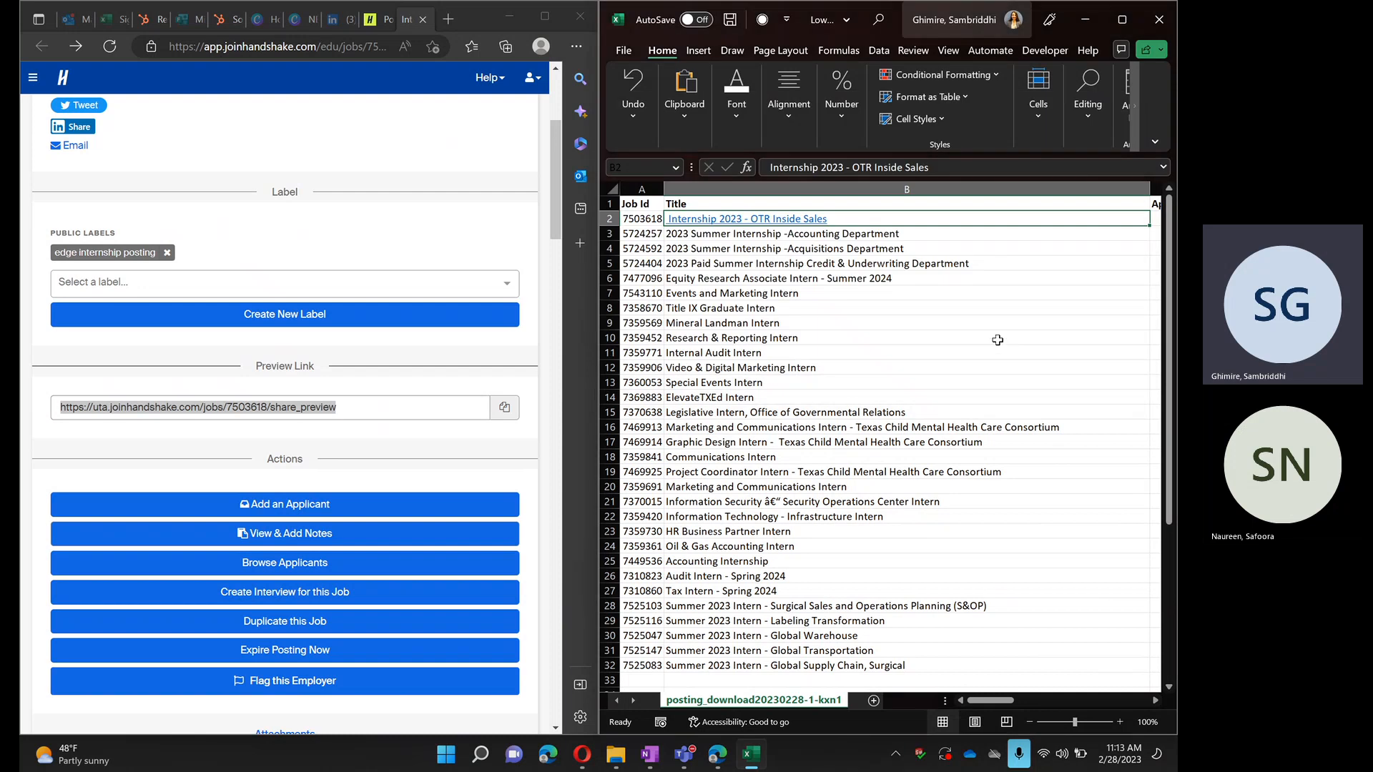
{"action": "left_click", "coordinate": [839, 366]}
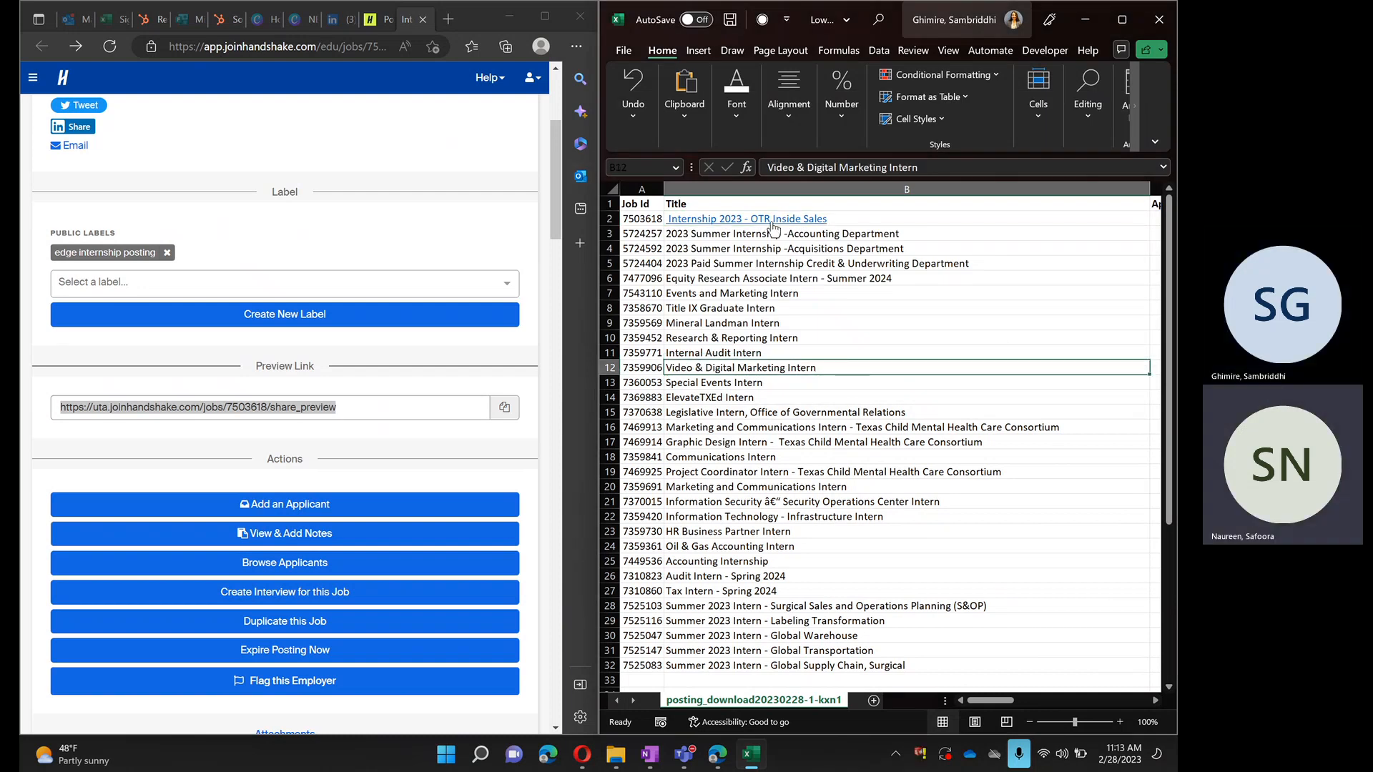
{"action": "mouse_move", "coordinate": [774, 227]}
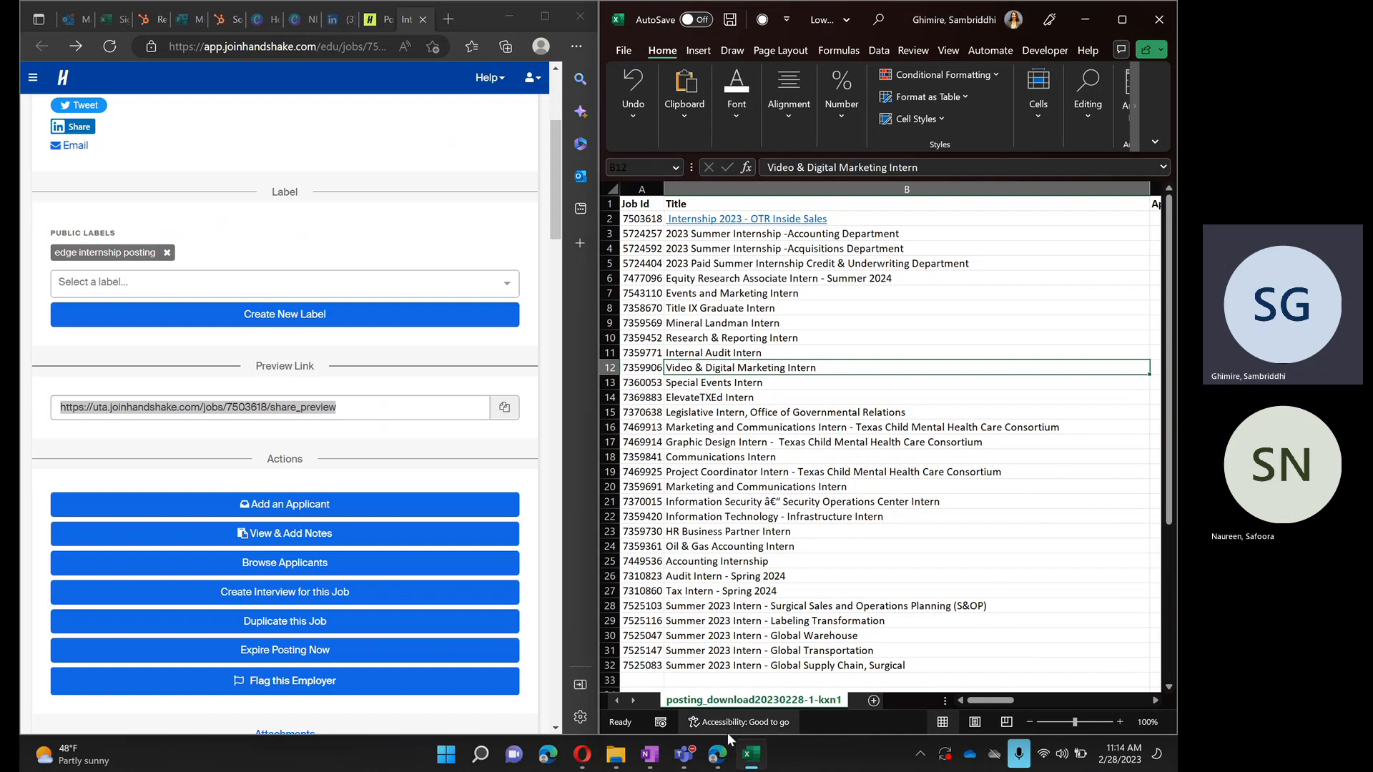
- Maximize the Low Applicant Report- Training workbook, review its rows, and save it
{"action": "left_click", "coordinate": [1085, 20]}
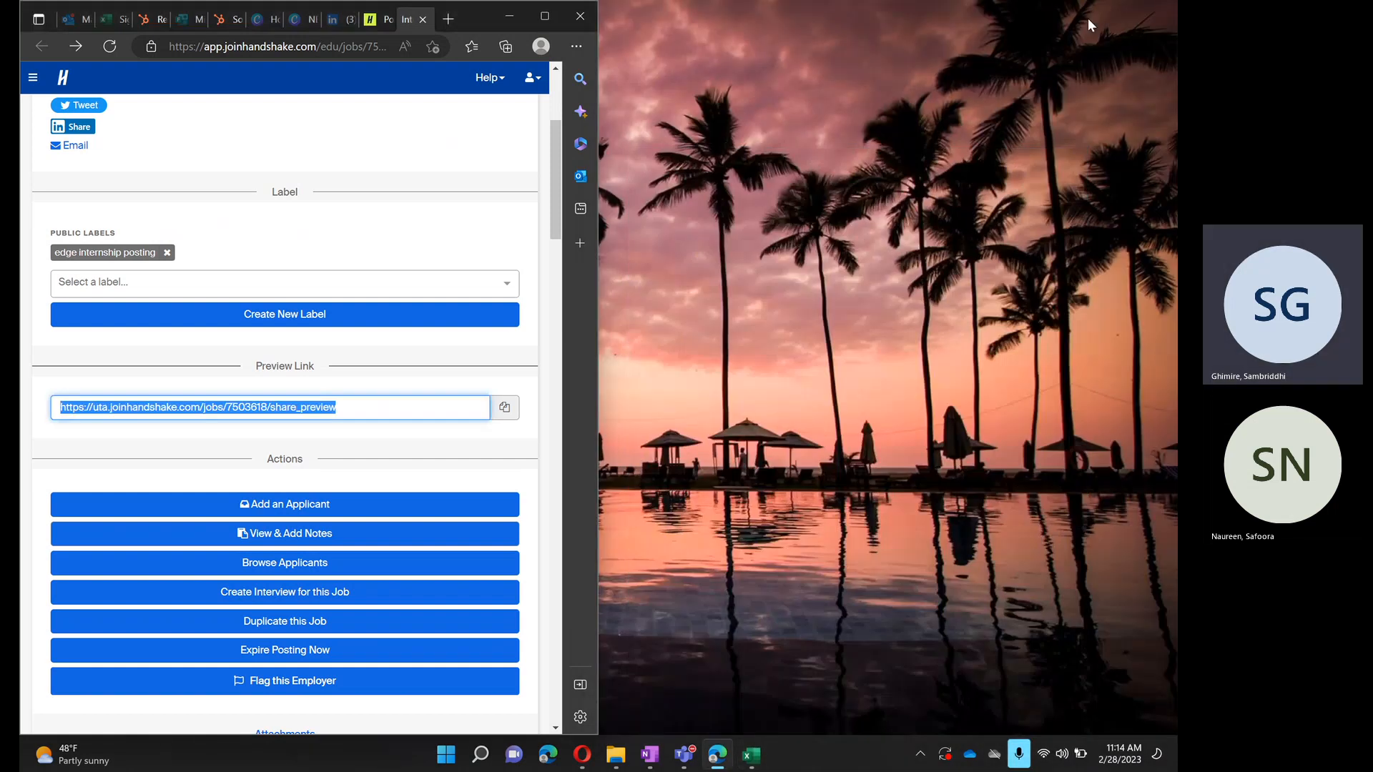
{"action": "left_click", "coordinate": [745, 761]}
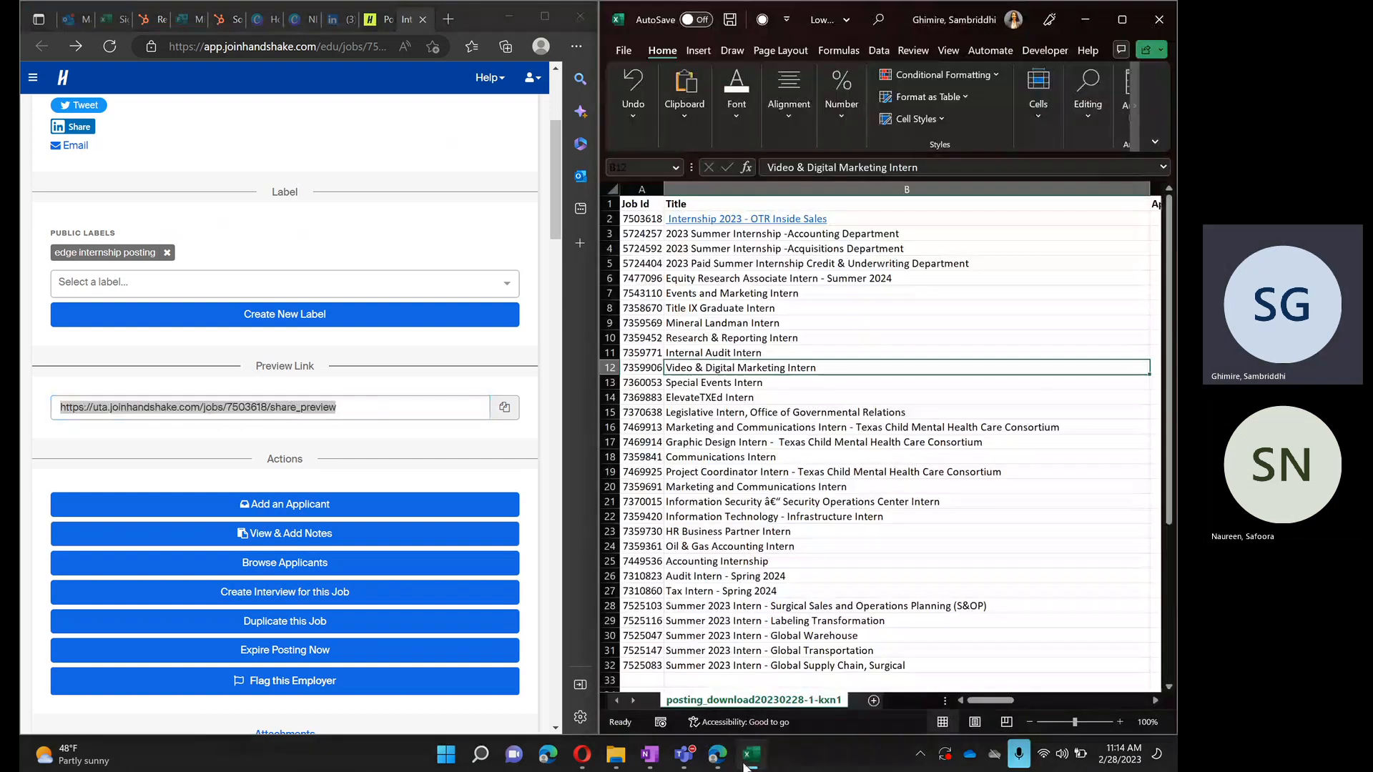
{"action": "left_click", "coordinate": [1115, 17]}
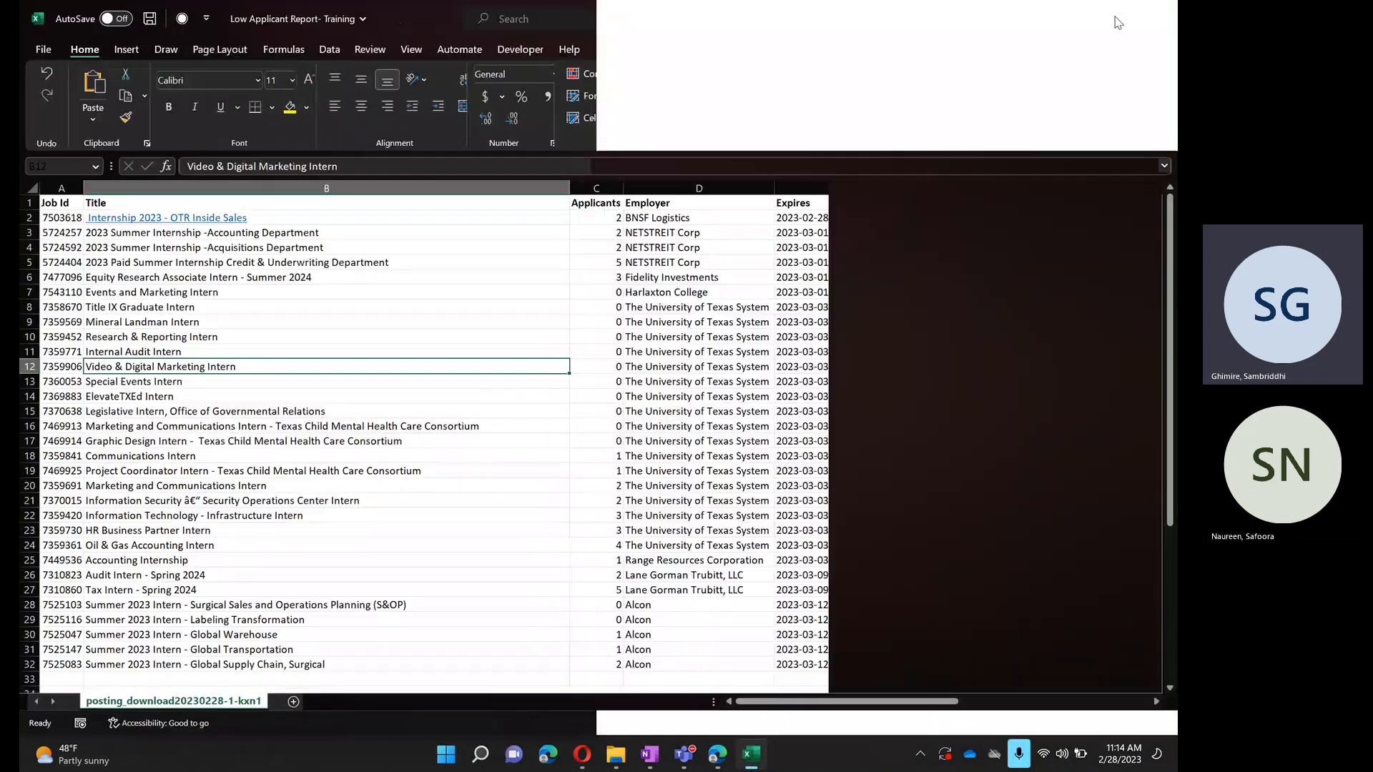
{"action": "scroll", "coordinate": [706, 400], "scroll_direction": "down", "scroll_amount": 3}
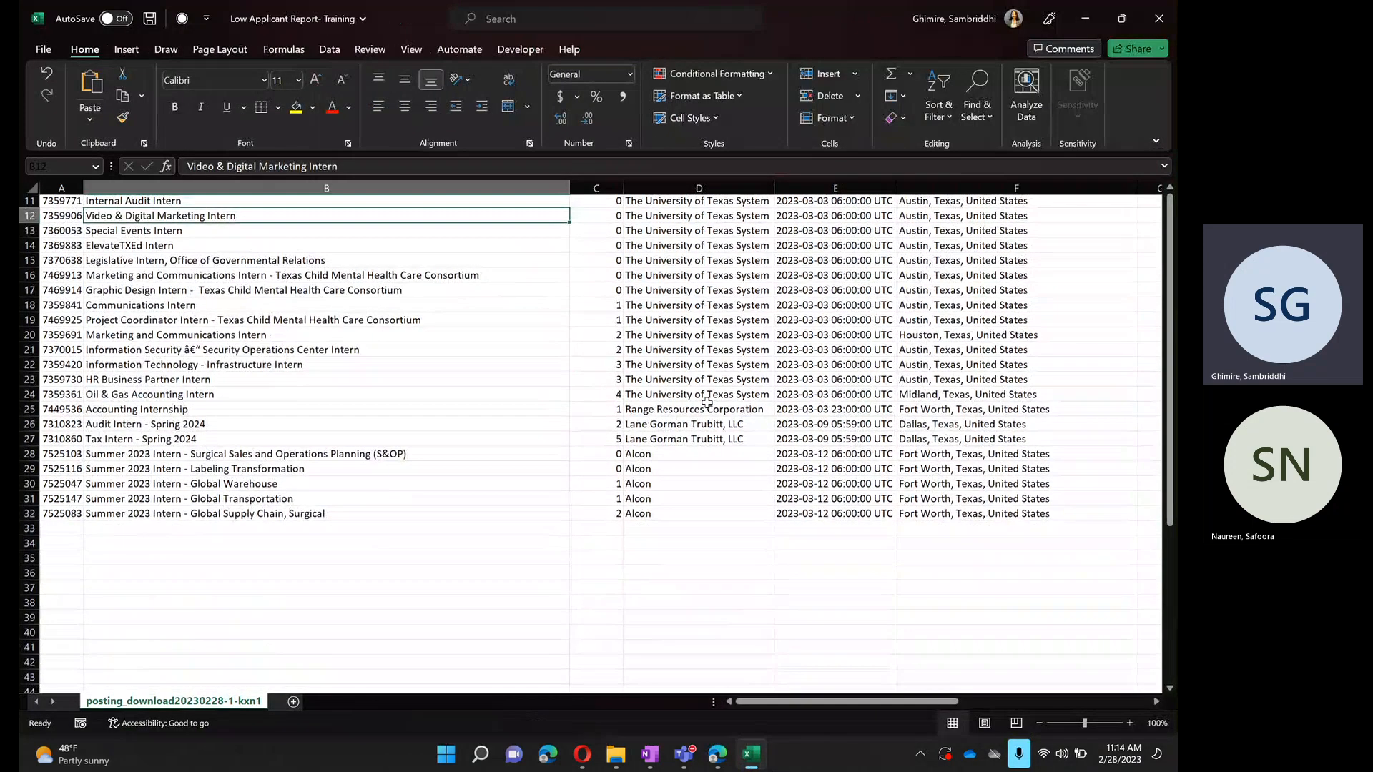
{"action": "scroll", "coordinate": [707, 401], "scroll_direction": "up", "scroll_amount": 4}
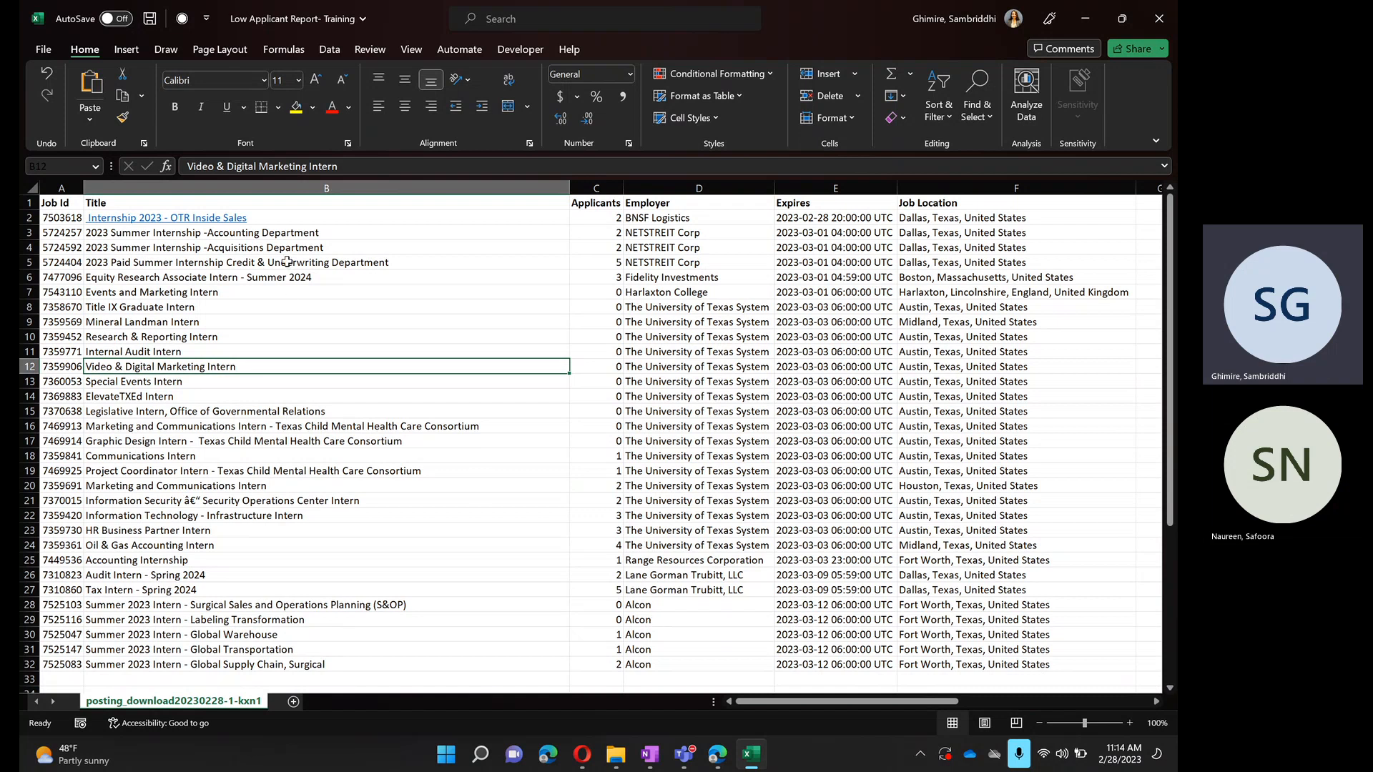
{"action": "scroll", "coordinate": [254, 411], "scroll_direction": "down", "scroll_amount": 10}
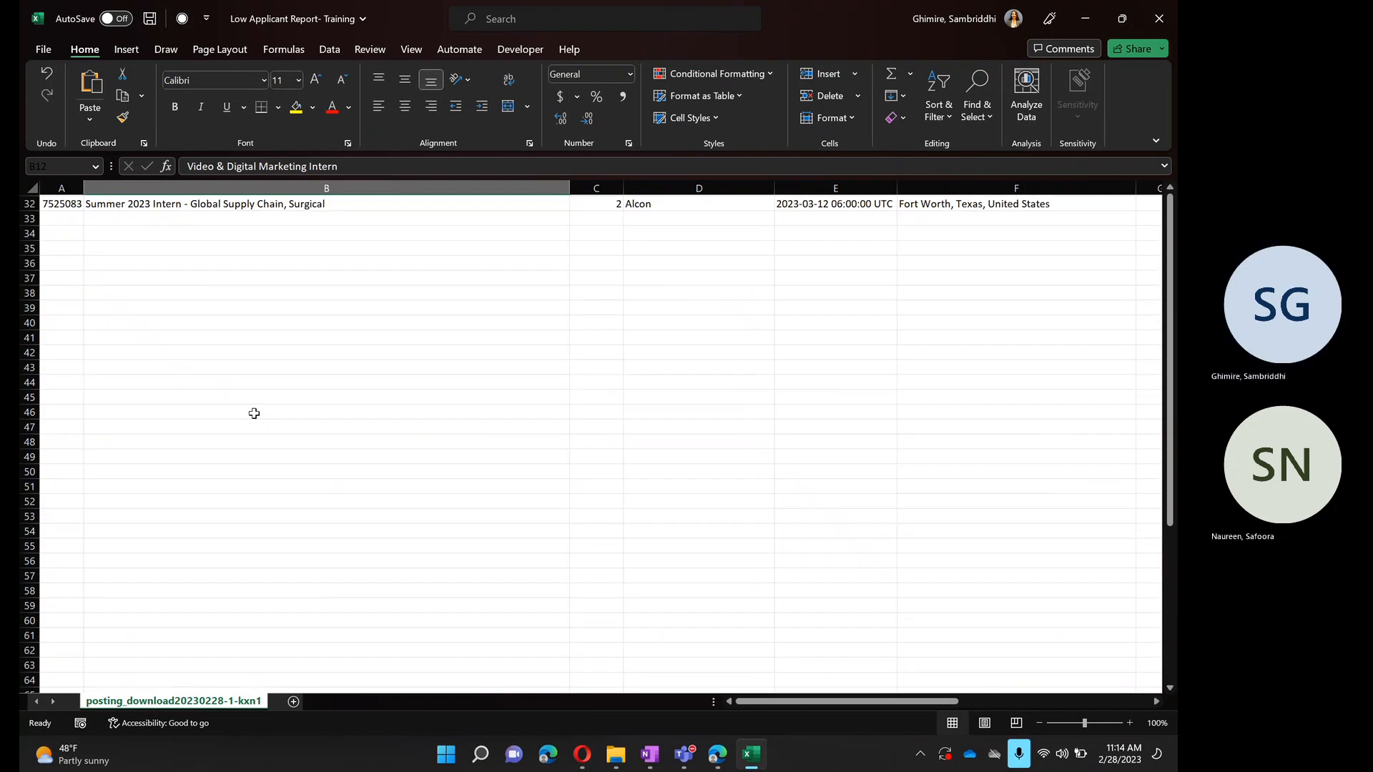
{"action": "scroll", "coordinate": [235, 252], "scroll_direction": "up", "scroll_amount": 7}
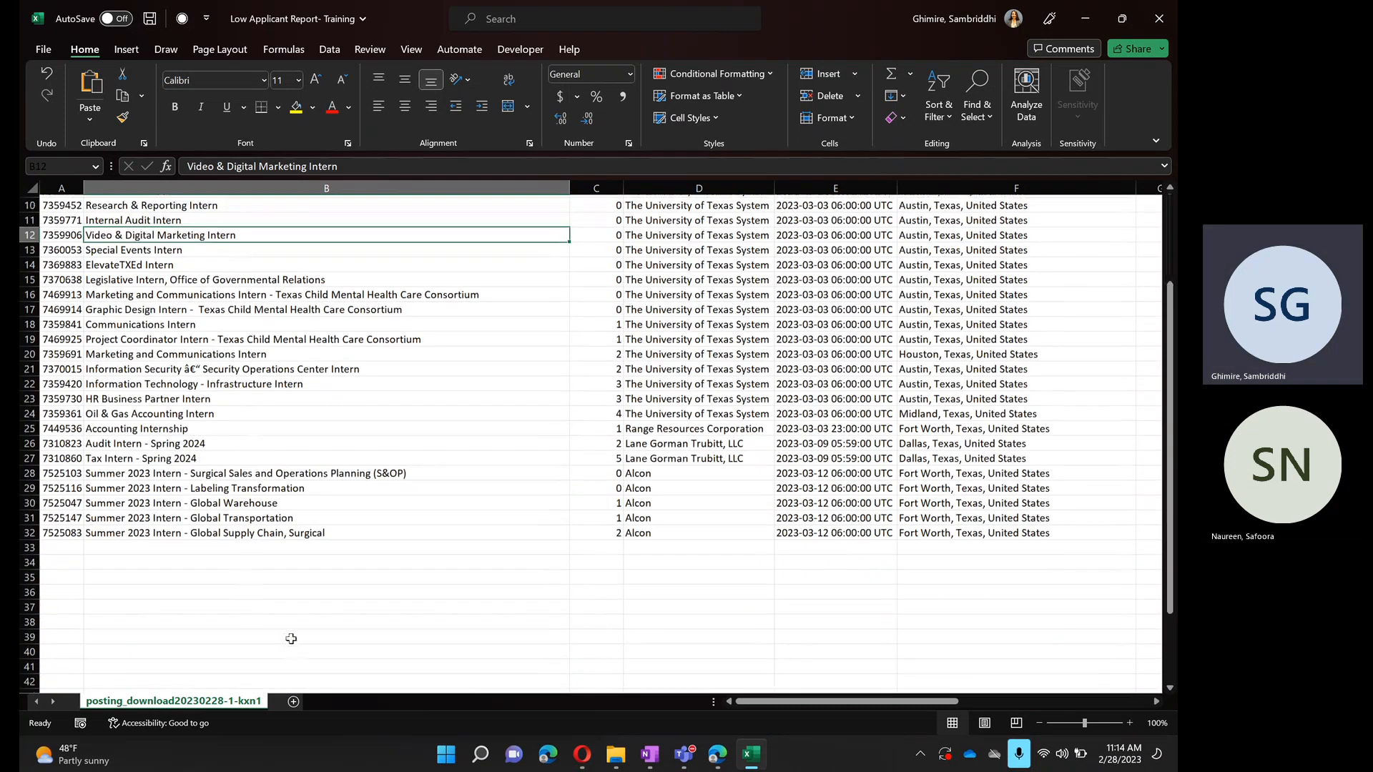
{"action": "left_click", "coordinate": [149, 19]}
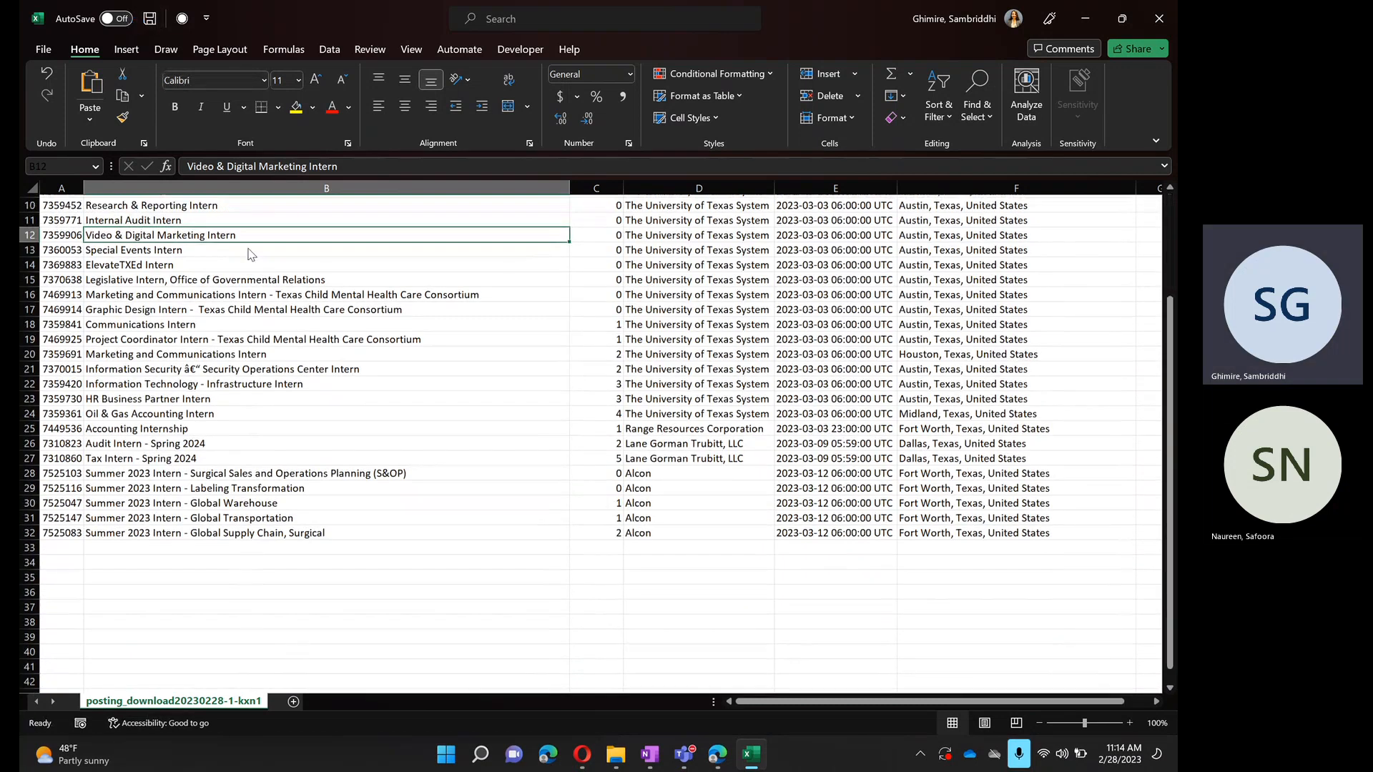
- Switch to Microsoft Teams, maximize it, and close the Feb 27 report to return to the General channel posts
{"action": "left_click", "coordinate": [684, 755]}
{"action": "left_click", "coordinate": [567, 608]}
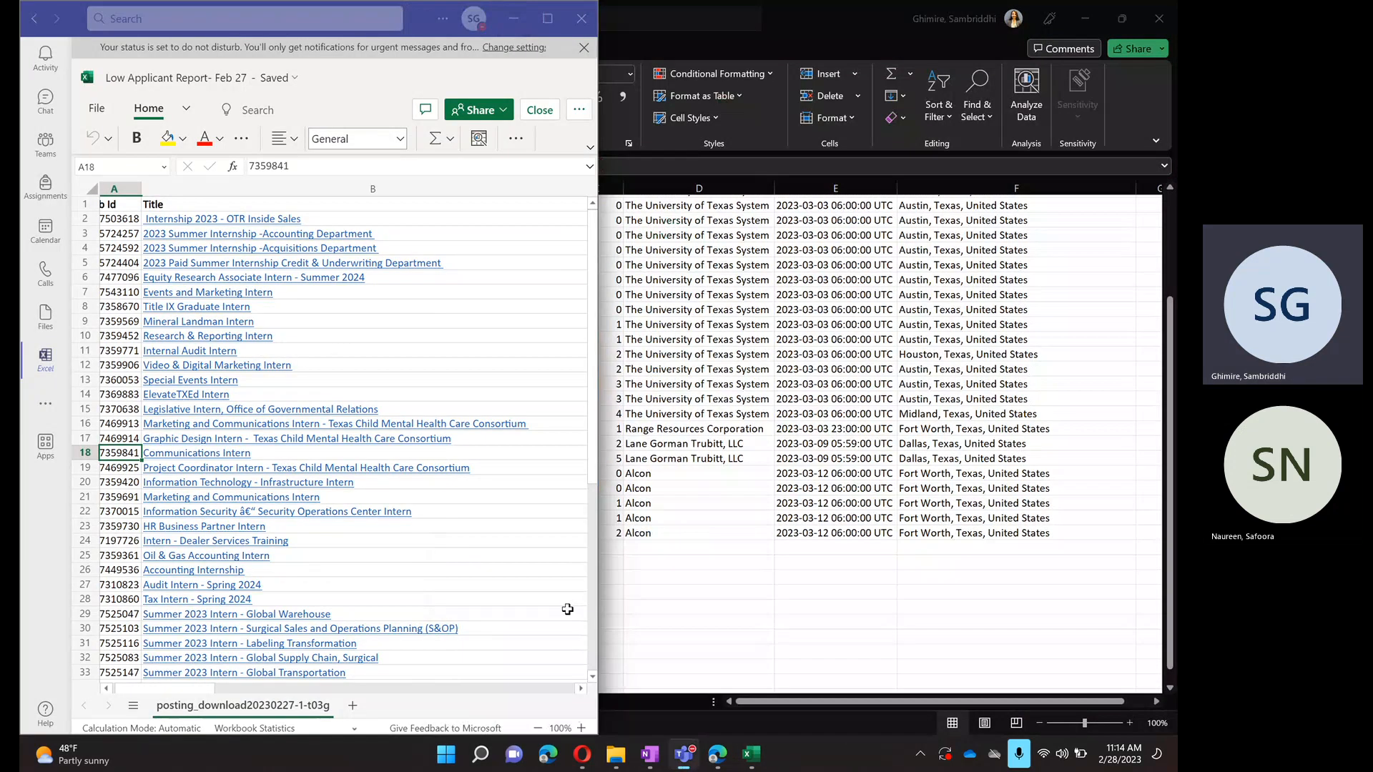
{"action": "left_click", "coordinate": [547, 18]}
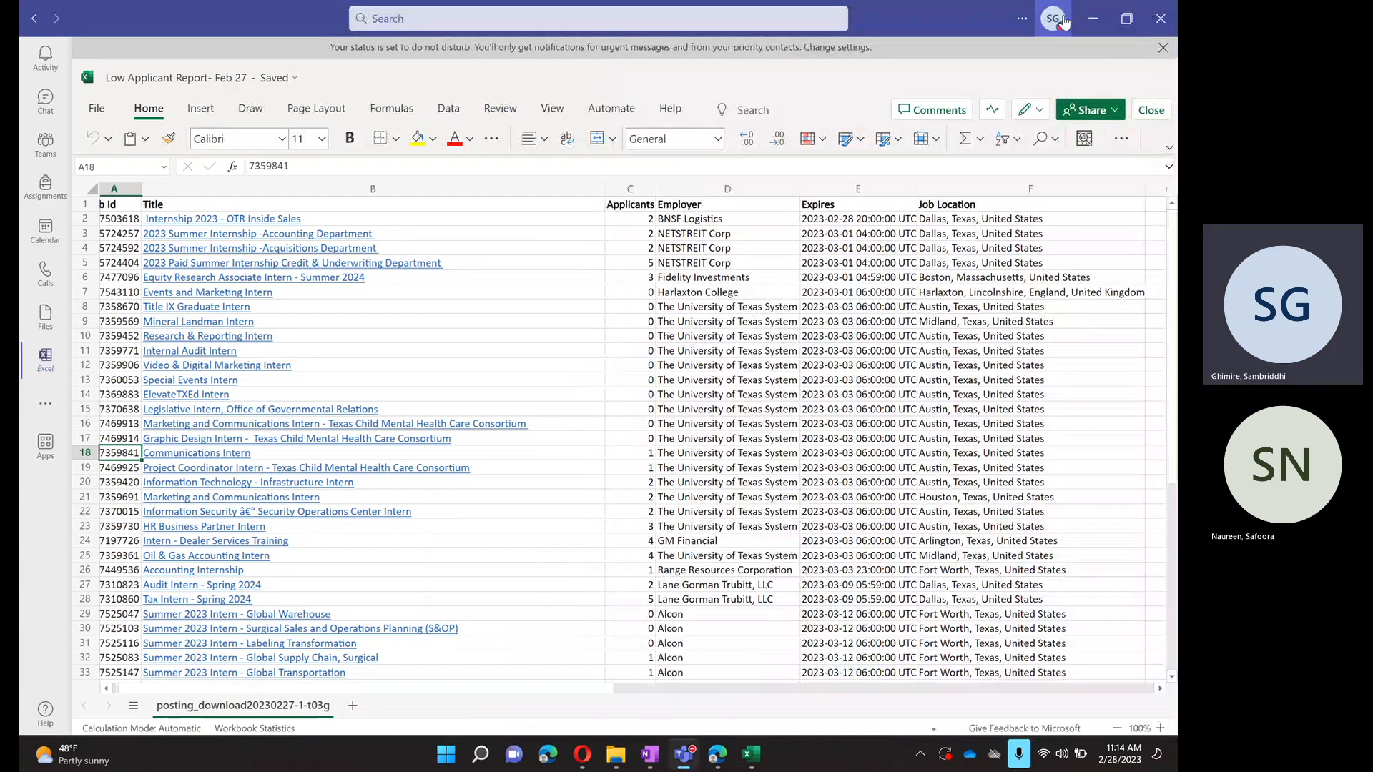
{"action": "left_click", "coordinate": [1163, 47]}
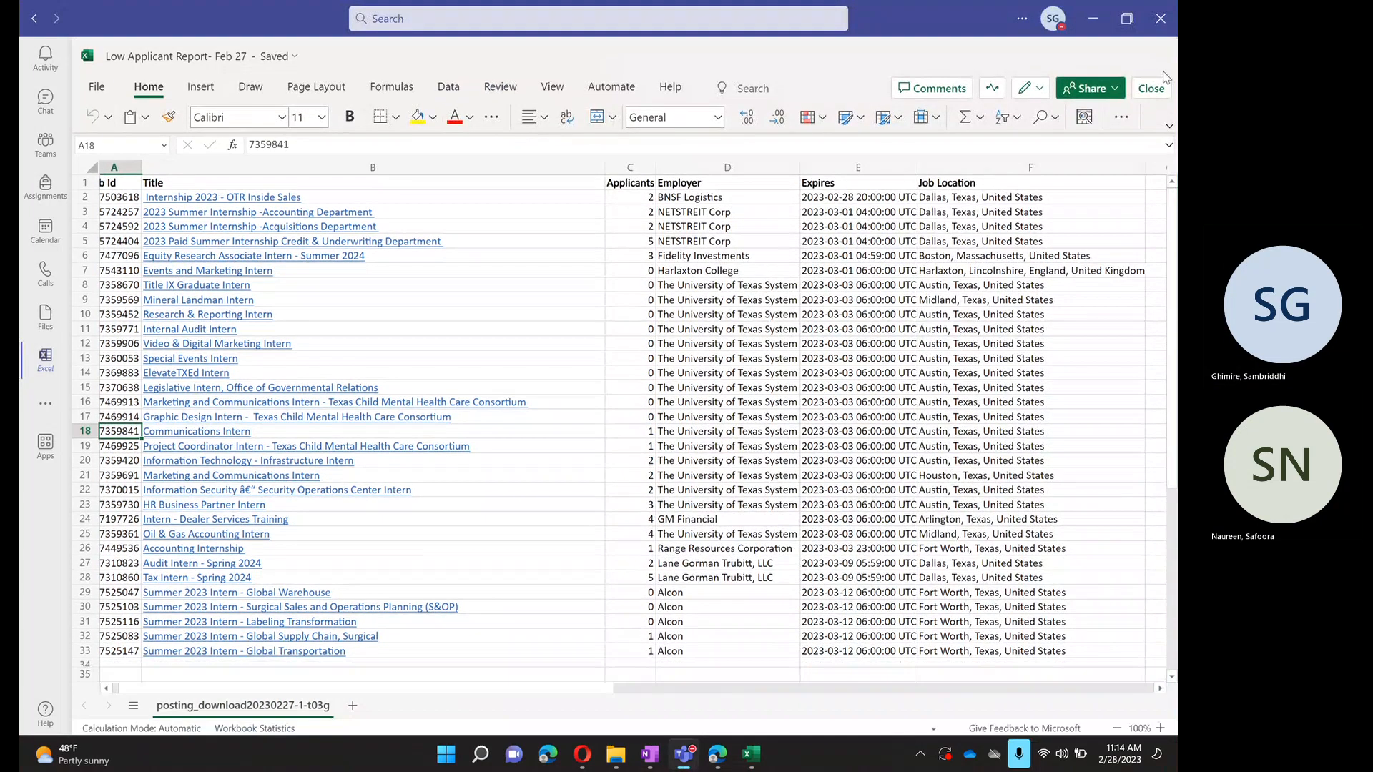
{"action": "left_click", "coordinate": [1153, 89]}
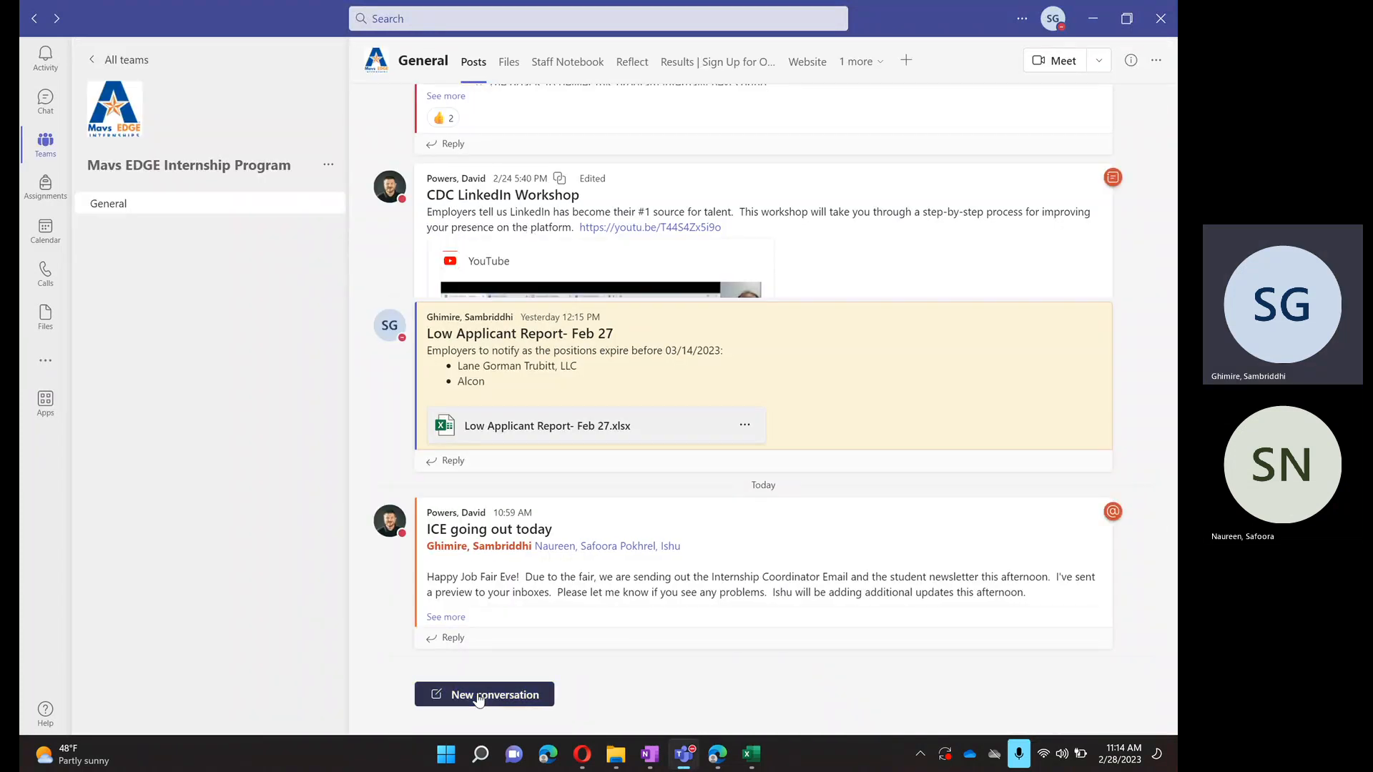
- Open a new conversation box in the General channel and examine the subject of the Feb 27 report post
{"action": "left_click", "coordinate": [479, 696]}
{"action": "scroll", "coordinate": [477, 498], "scroll_direction": "down", "scroll_amount": 5}
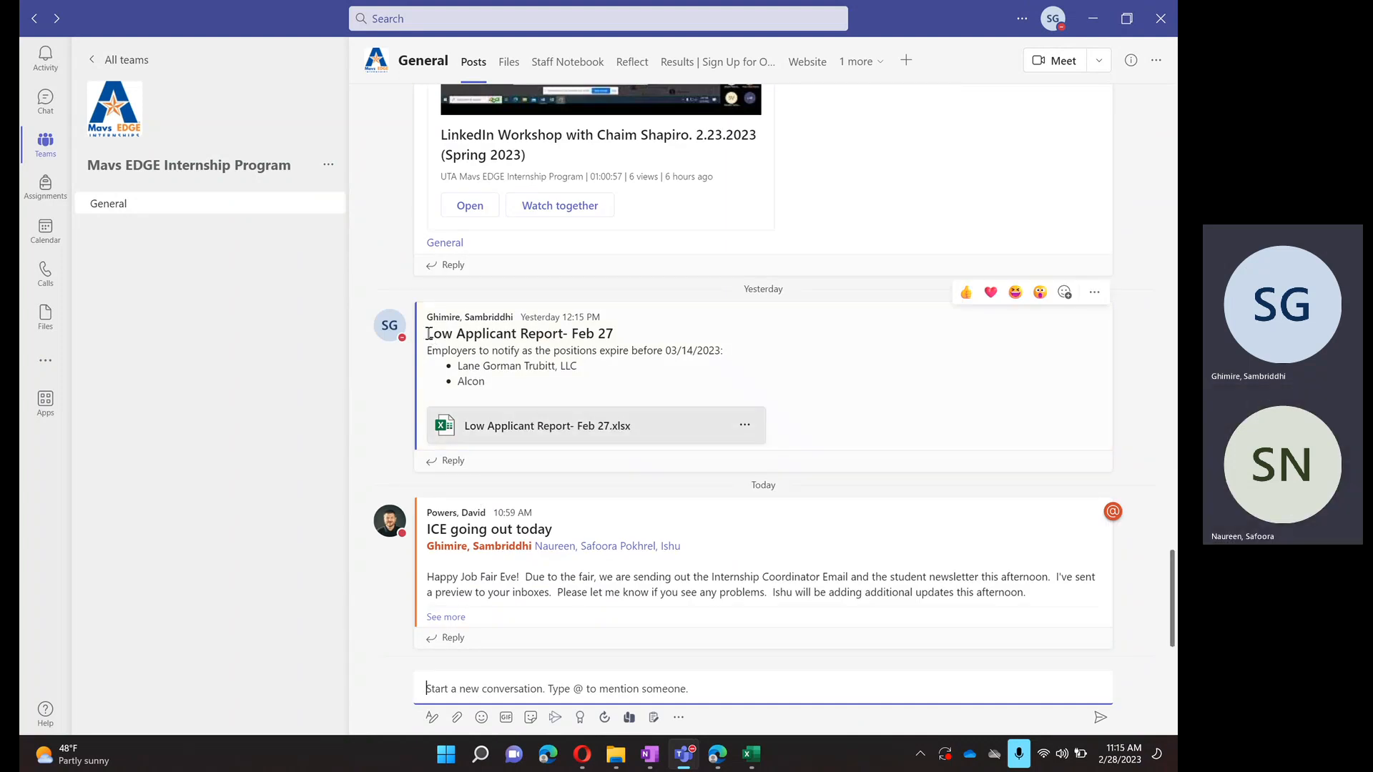
{"action": "left_click_drag", "start_coordinate": [429, 334], "coordinate": [619, 340]}
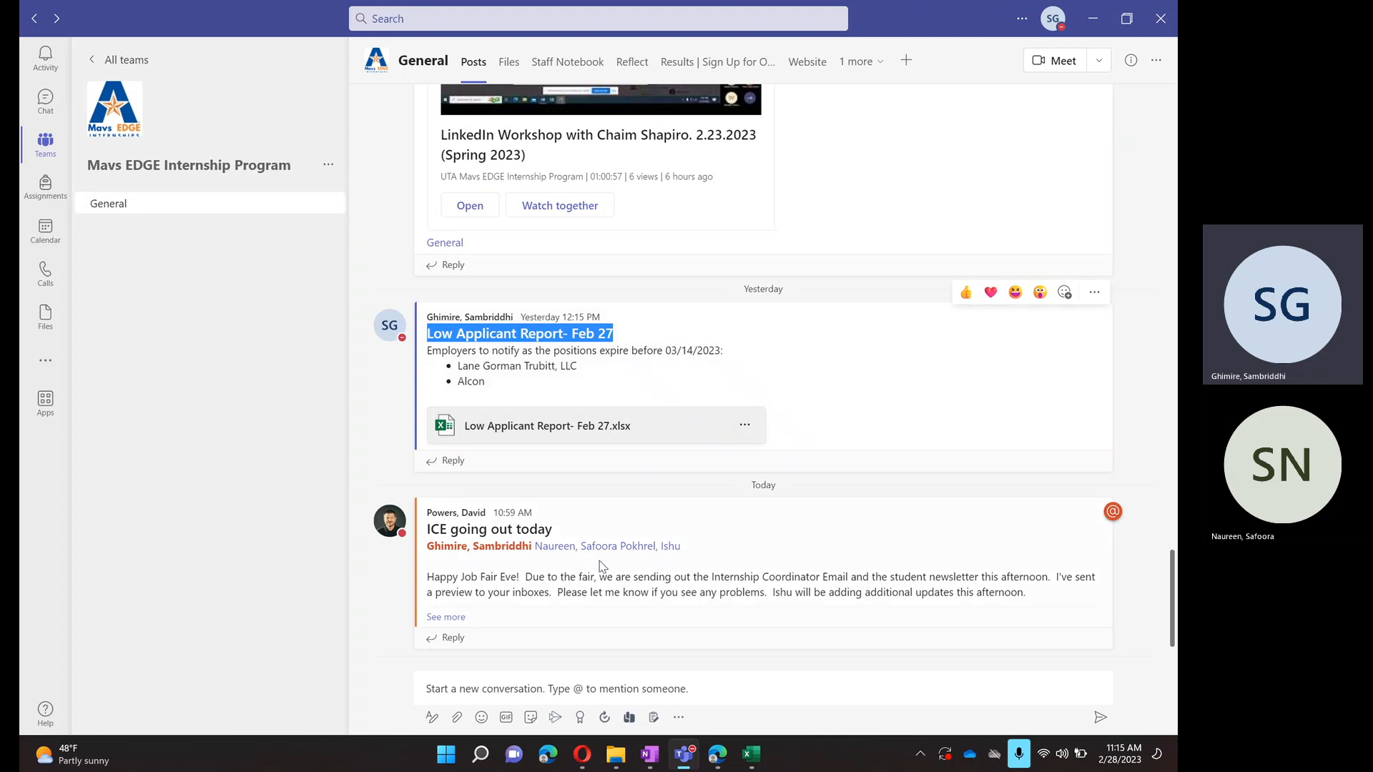
- Compare the workbook's Employer entries and expiration dates with the employers to notify in the Teams Feb 27 post
{"action": "left_click", "coordinate": [760, 762]}
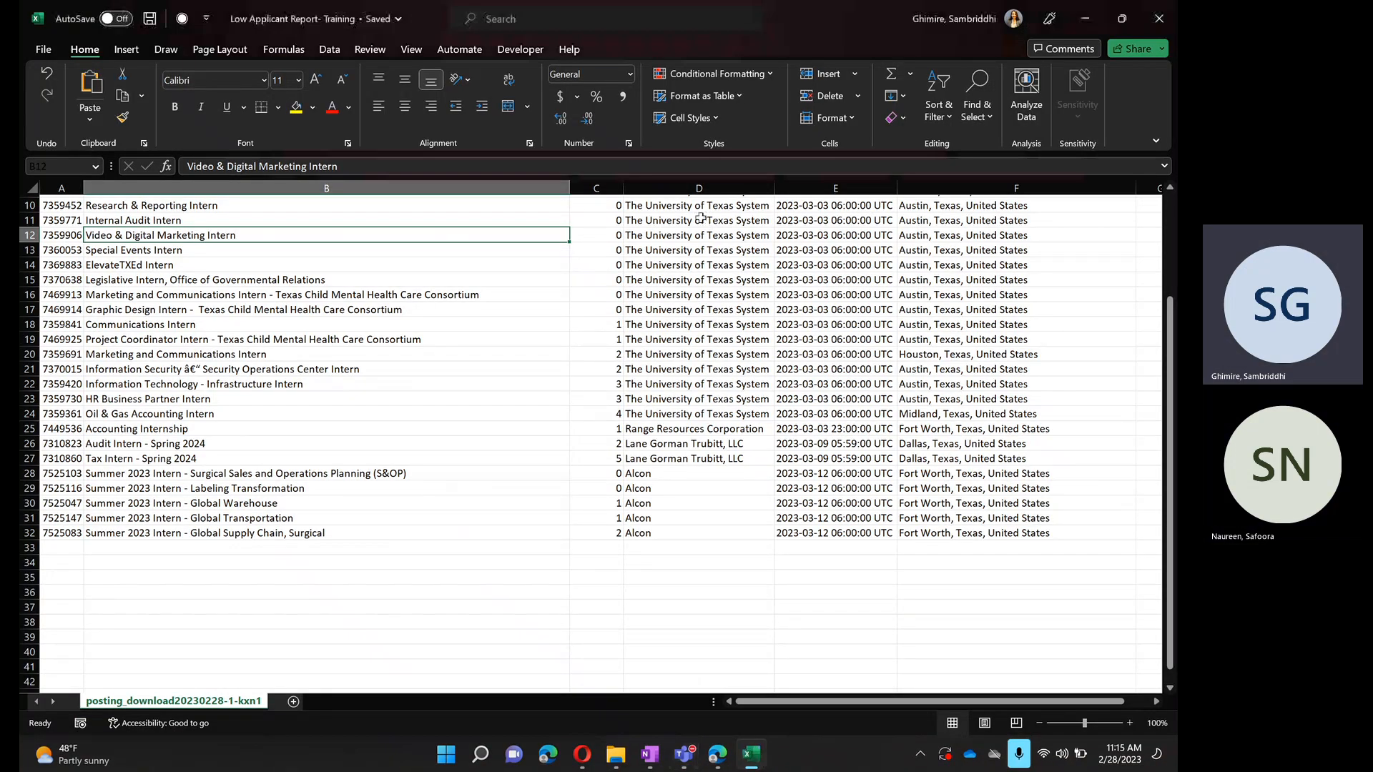
{"action": "scroll", "coordinate": [690, 215], "scroll_direction": "up", "scroll_amount": 3}
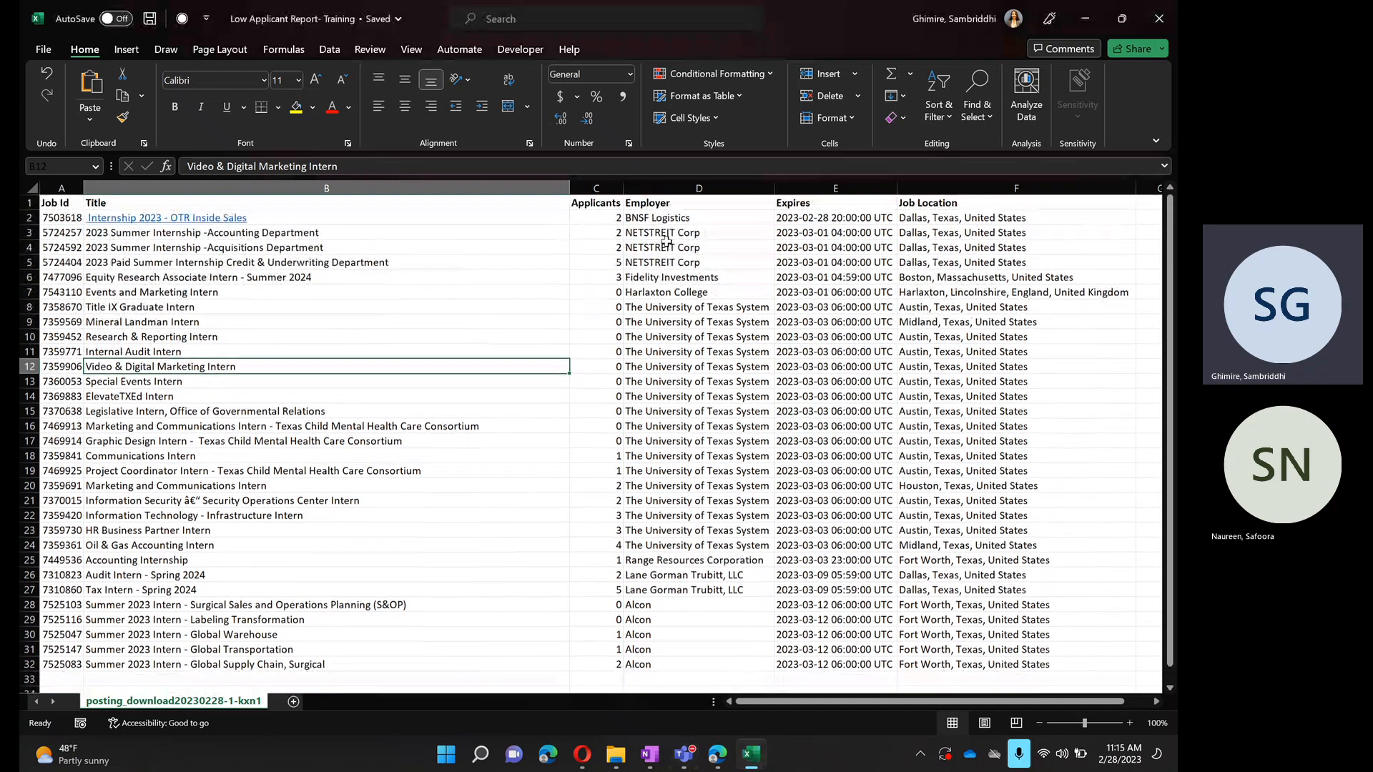
{"action": "left_click_drag", "start_coordinate": [656, 218], "coordinate": [694, 555]}
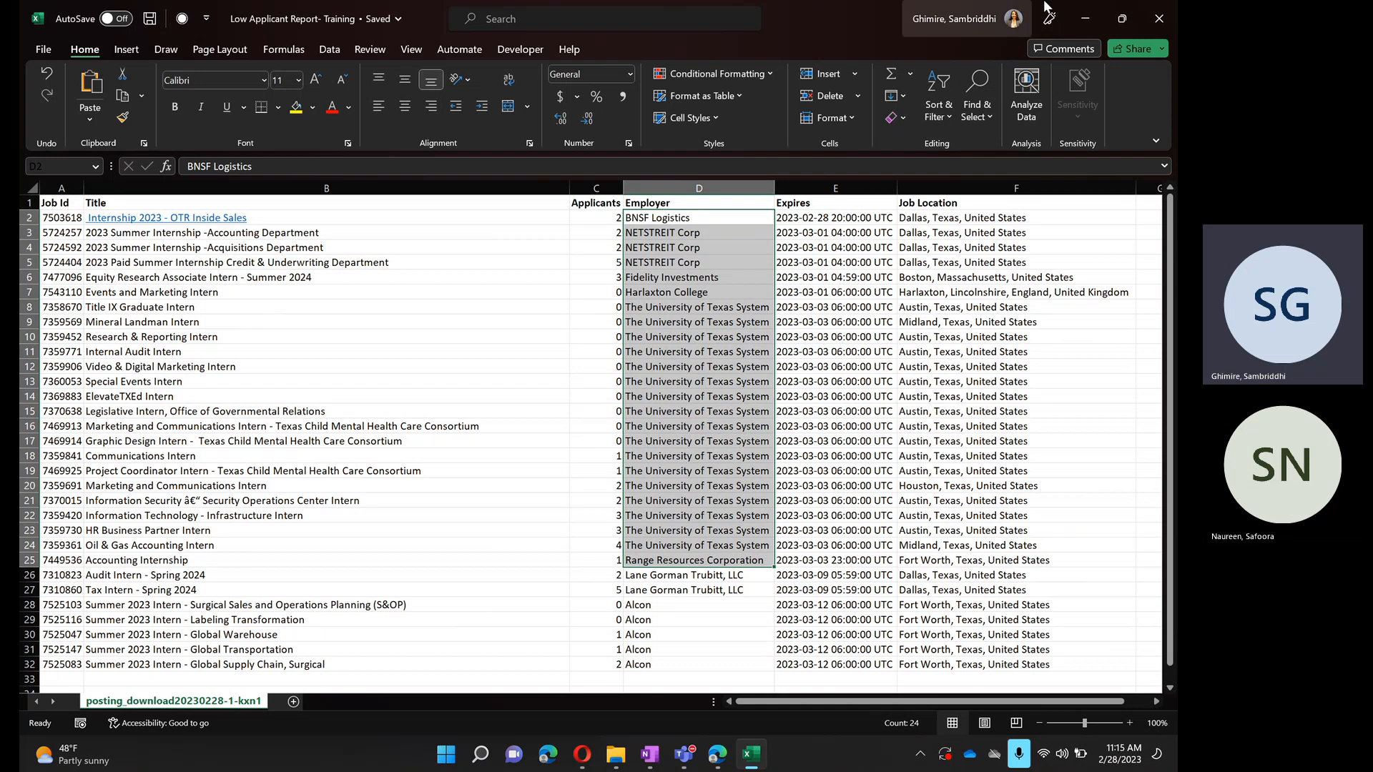
{"action": "left_click", "coordinate": [1087, 17]}
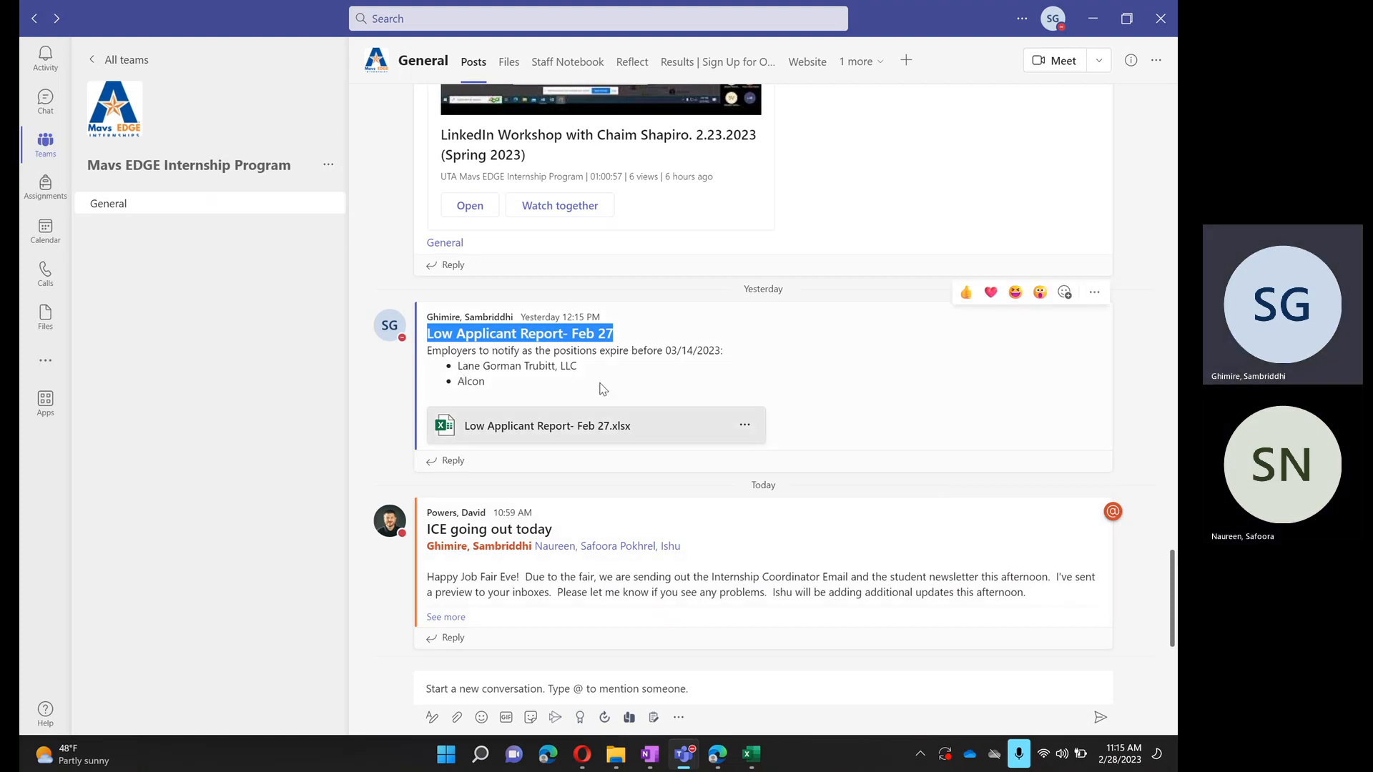
{"action": "left_click_drag", "start_coordinate": [458, 367], "coordinate": [490, 385]}
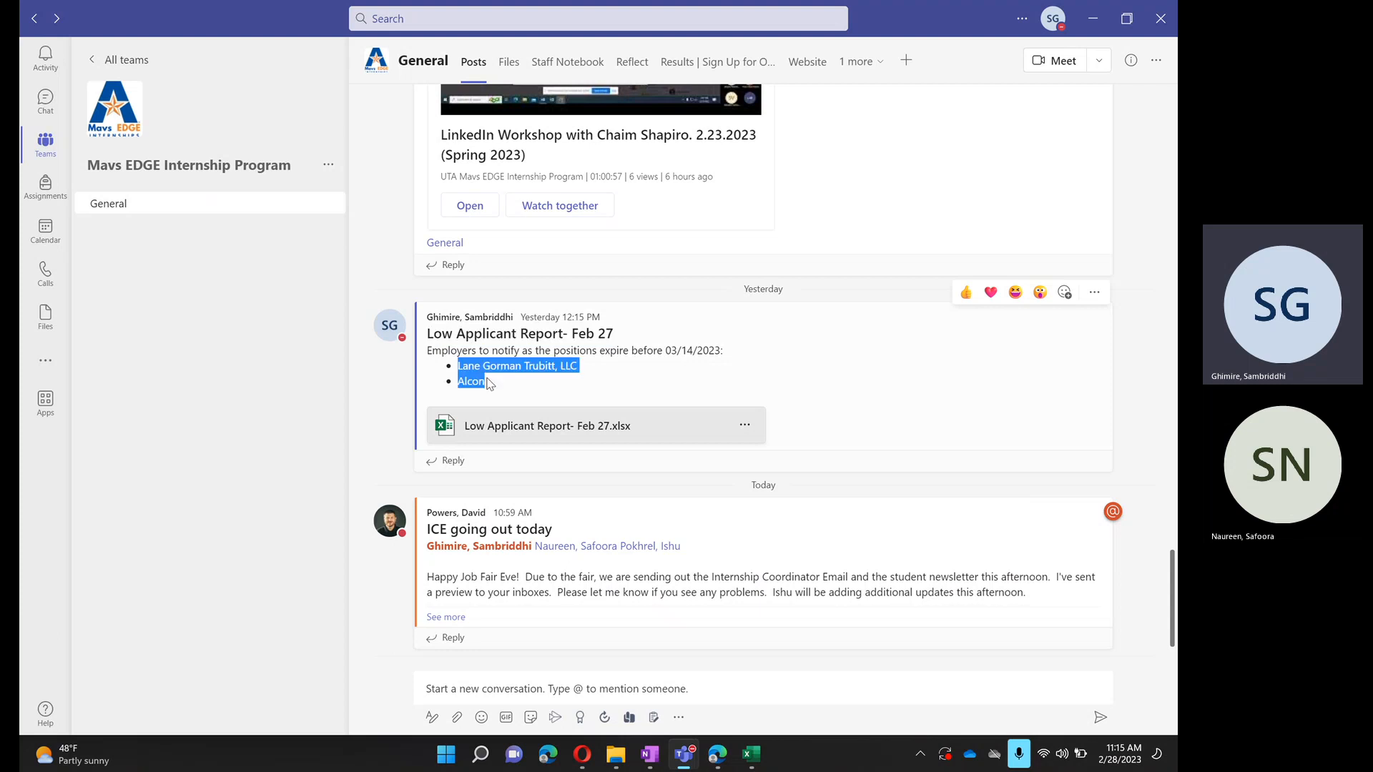
{"action": "left_click", "coordinate": [502, 436]}
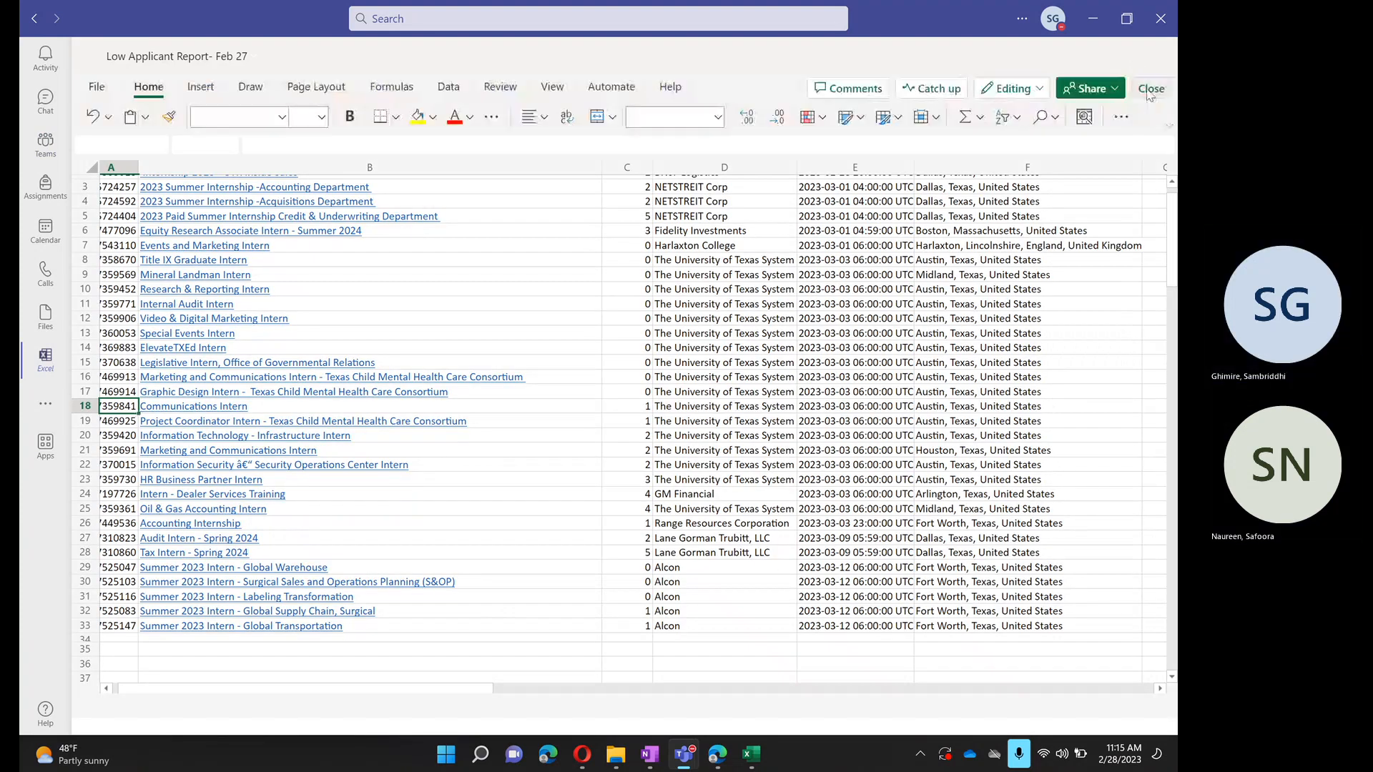
{"action": "left_click", "coordinate": [1149, 91]}
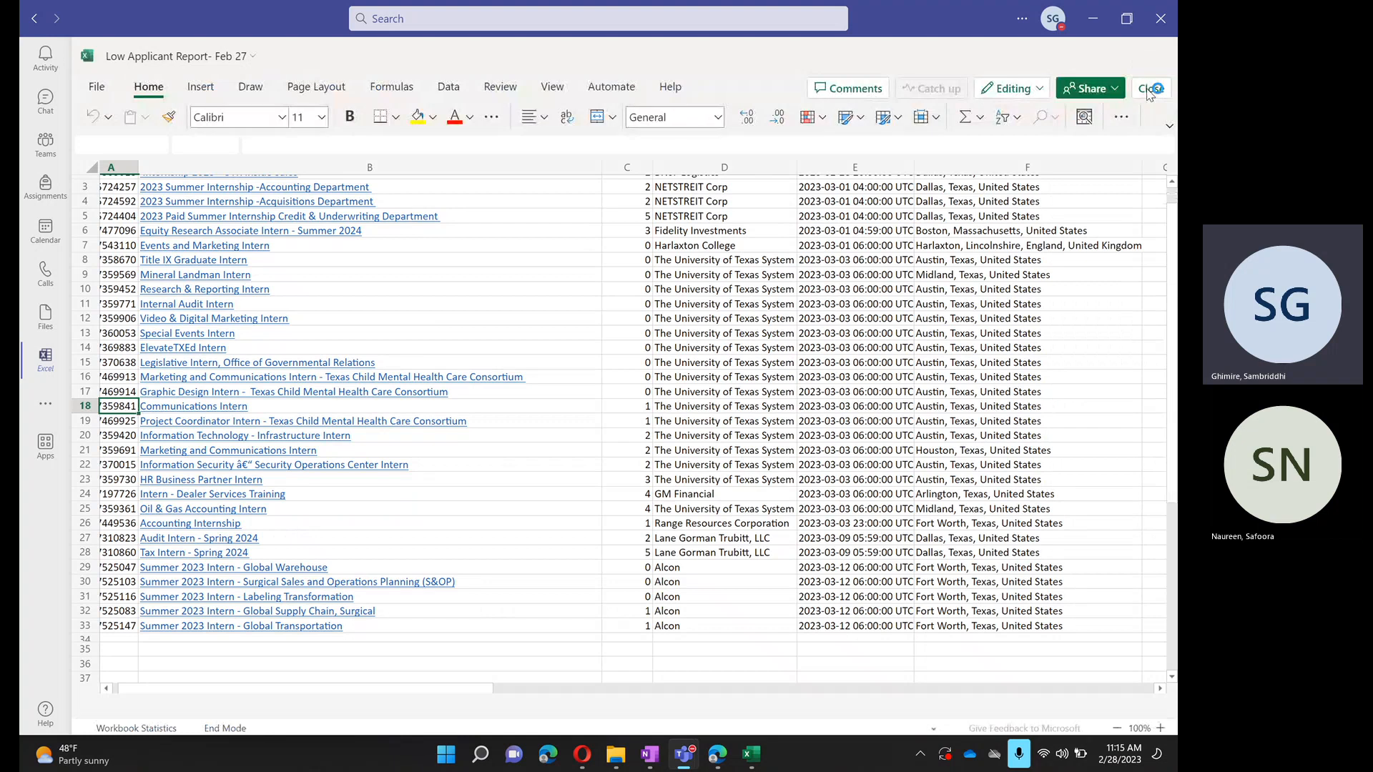
{"action": "left_click", "coordinate": [1153, 89]}
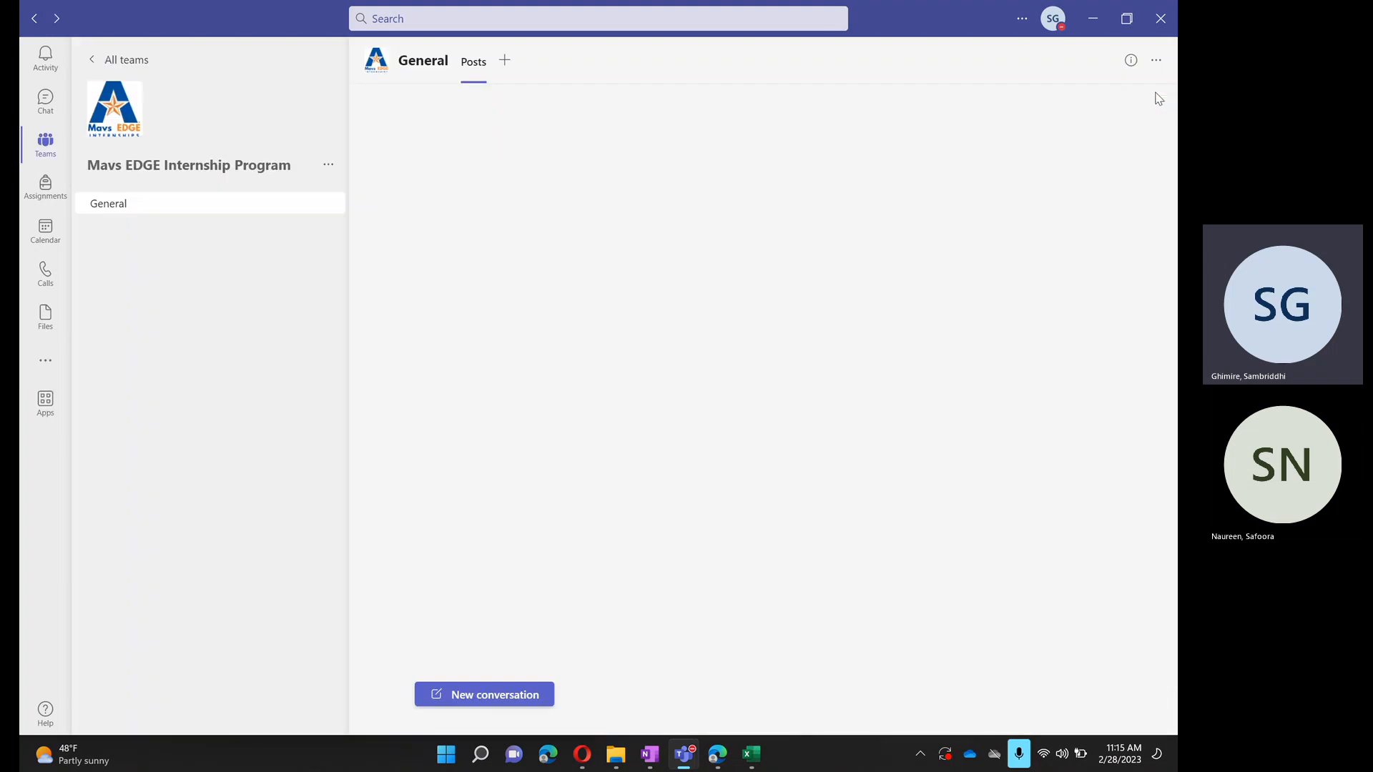
- Go to the UTA Internships (Mavs EDGE/Career...) team and start a new conversation with formatting options in its General channel
{"action": "left_click", "coordinate": [133, 61]}
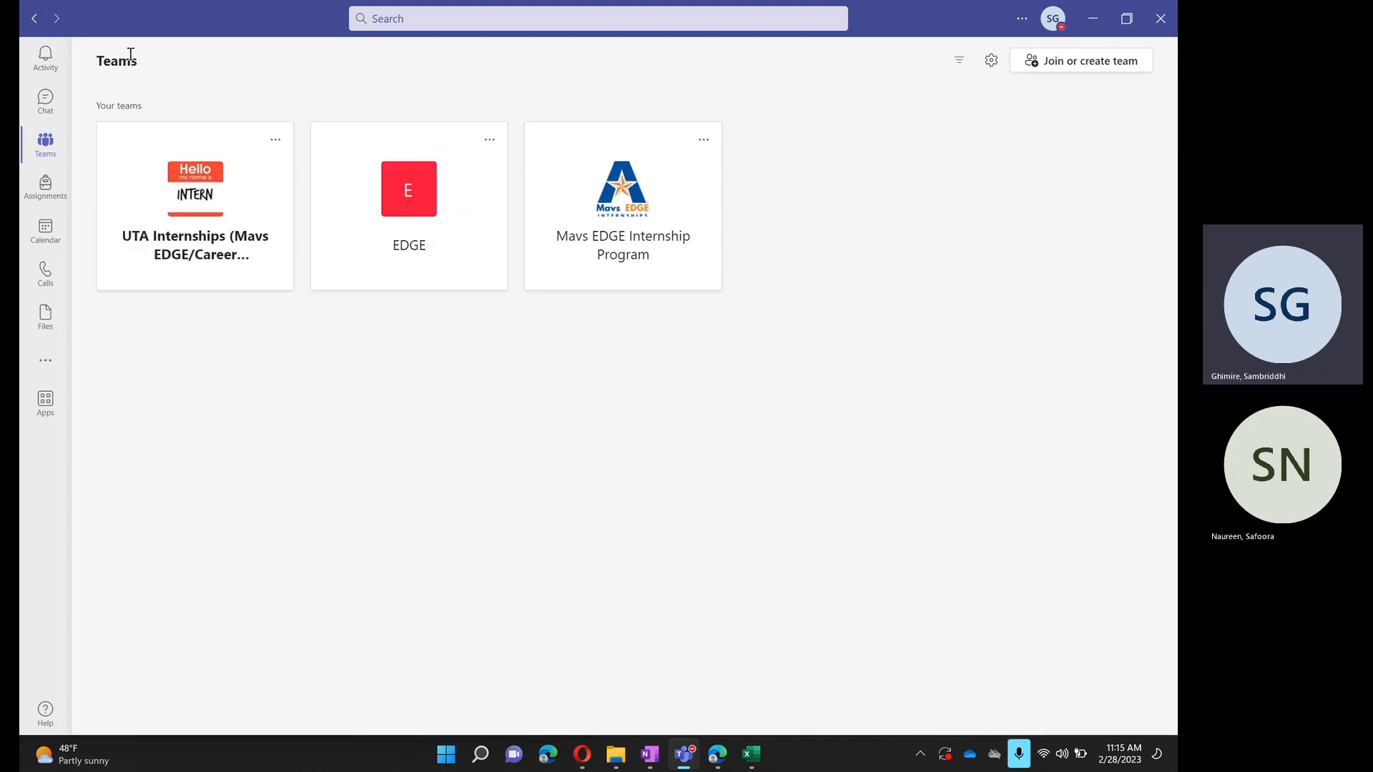
{"action": "left_click", "coordinate": [174, 243]}
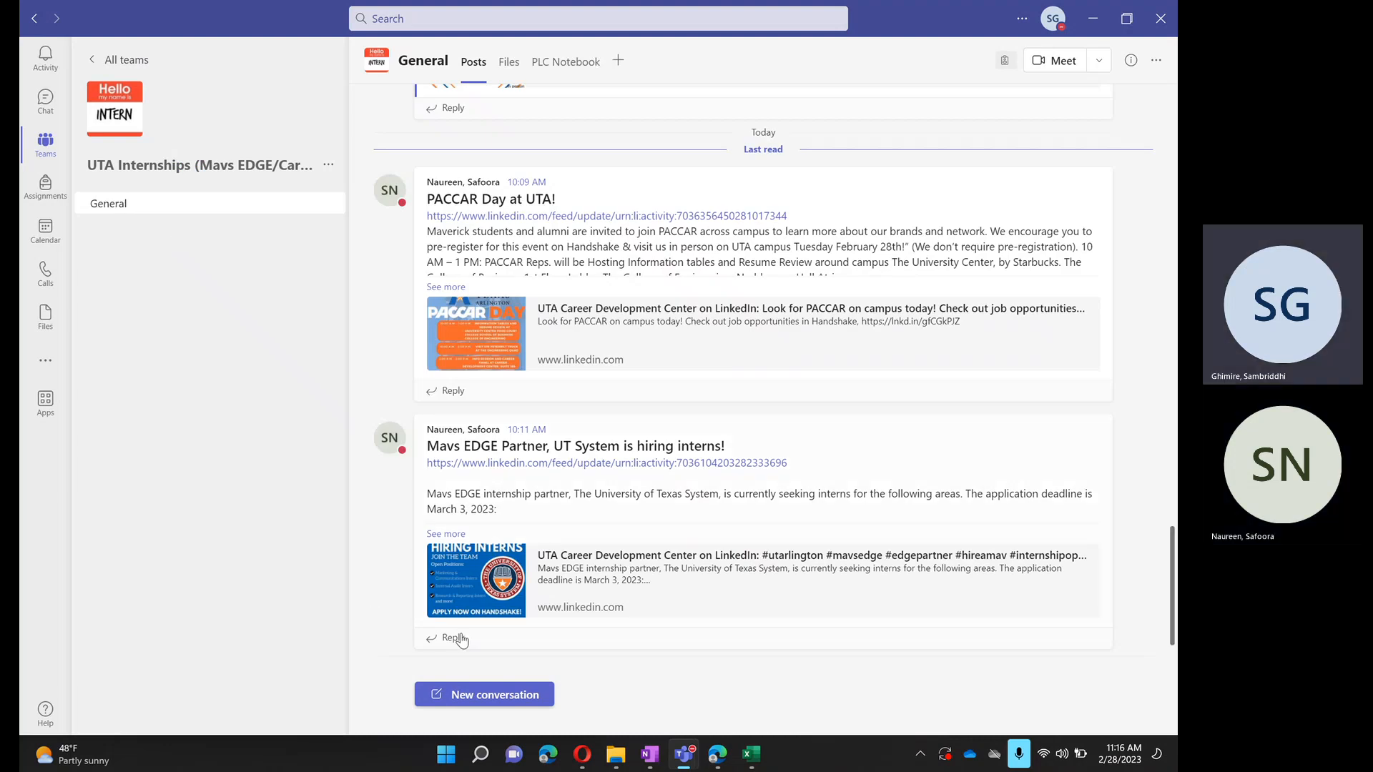
{"action": "left_click", "coordinate": [492, 697]}
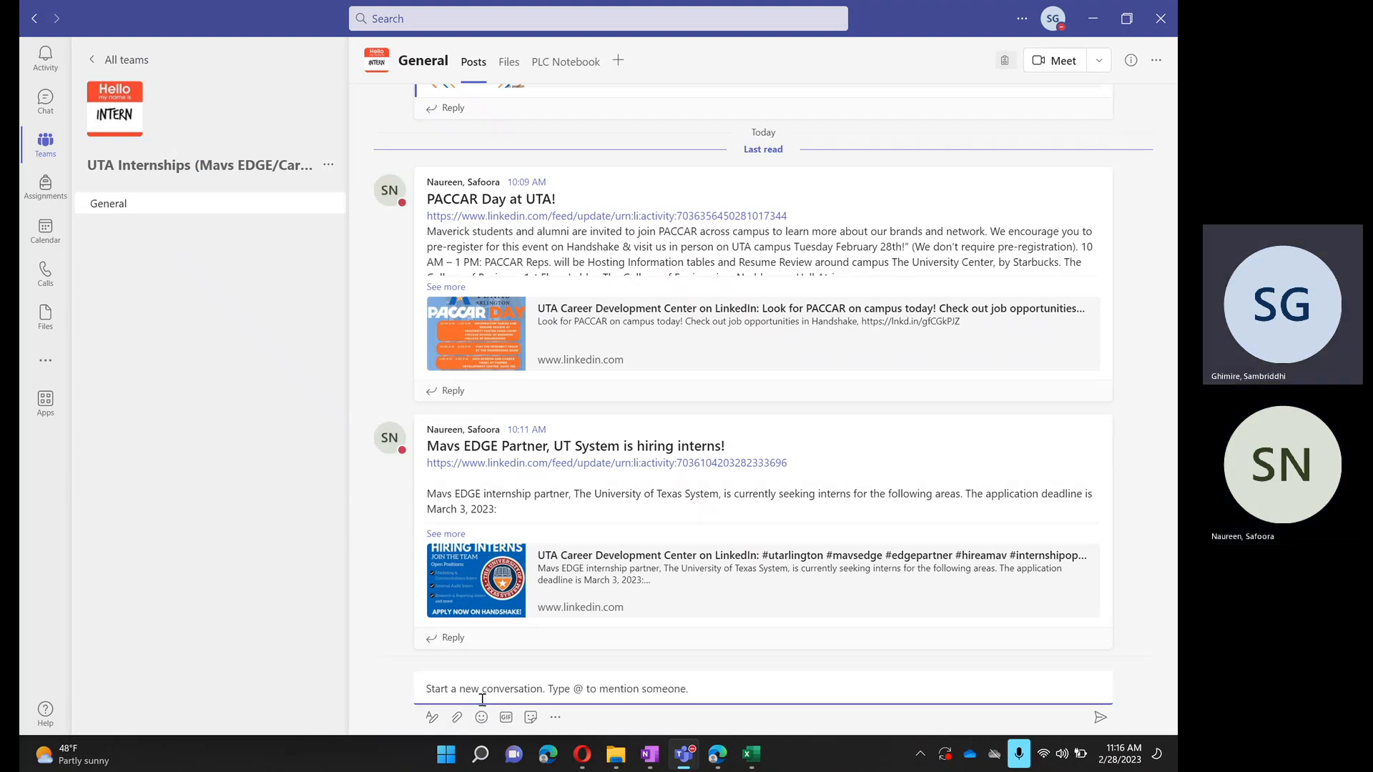
{"action": "left_click", "coordinate": [432, 718]}
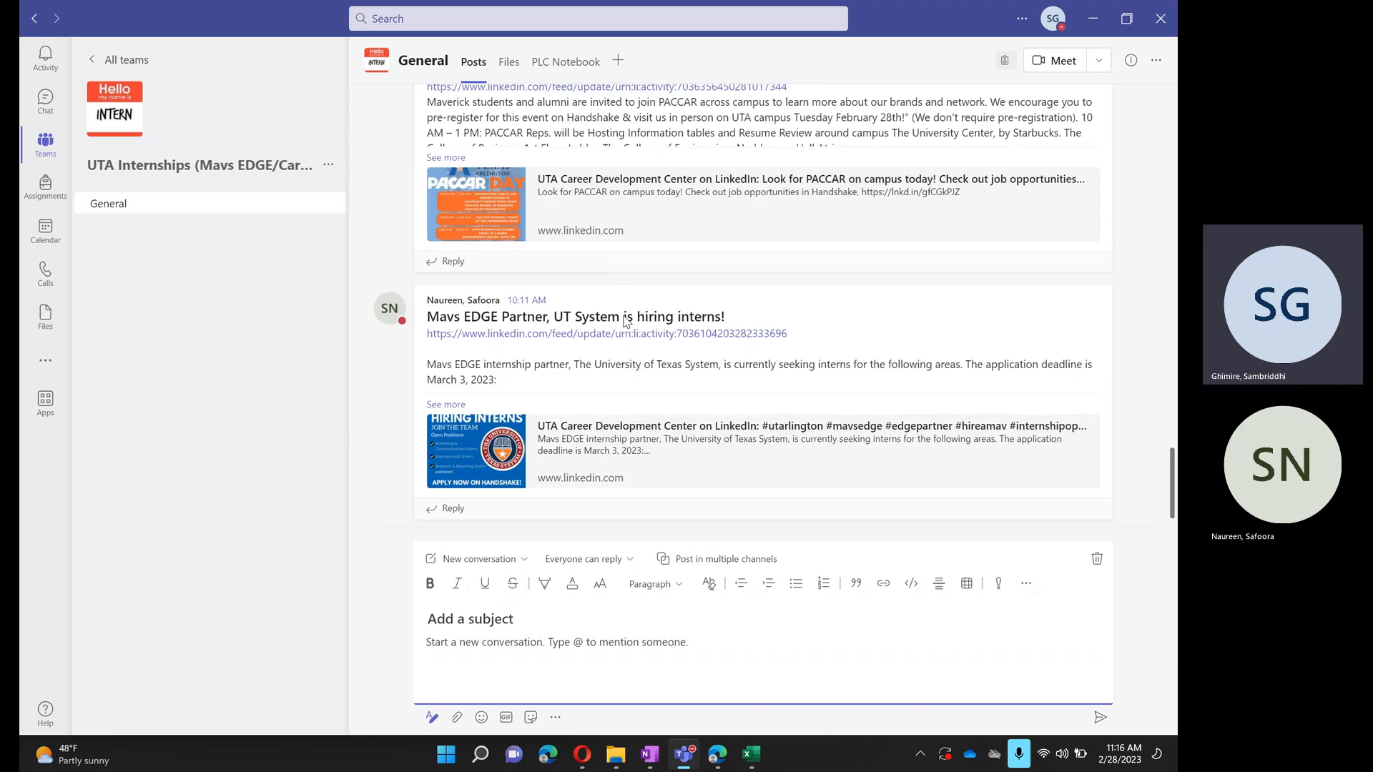
- Find yesterday's Internship Application Deadlines Approaching post and start the draft's body with a mention of the General channel
{"action": "scroll", "coordinate": [625, 320], "scroll_direction": "up", "scroll_amount": 10}
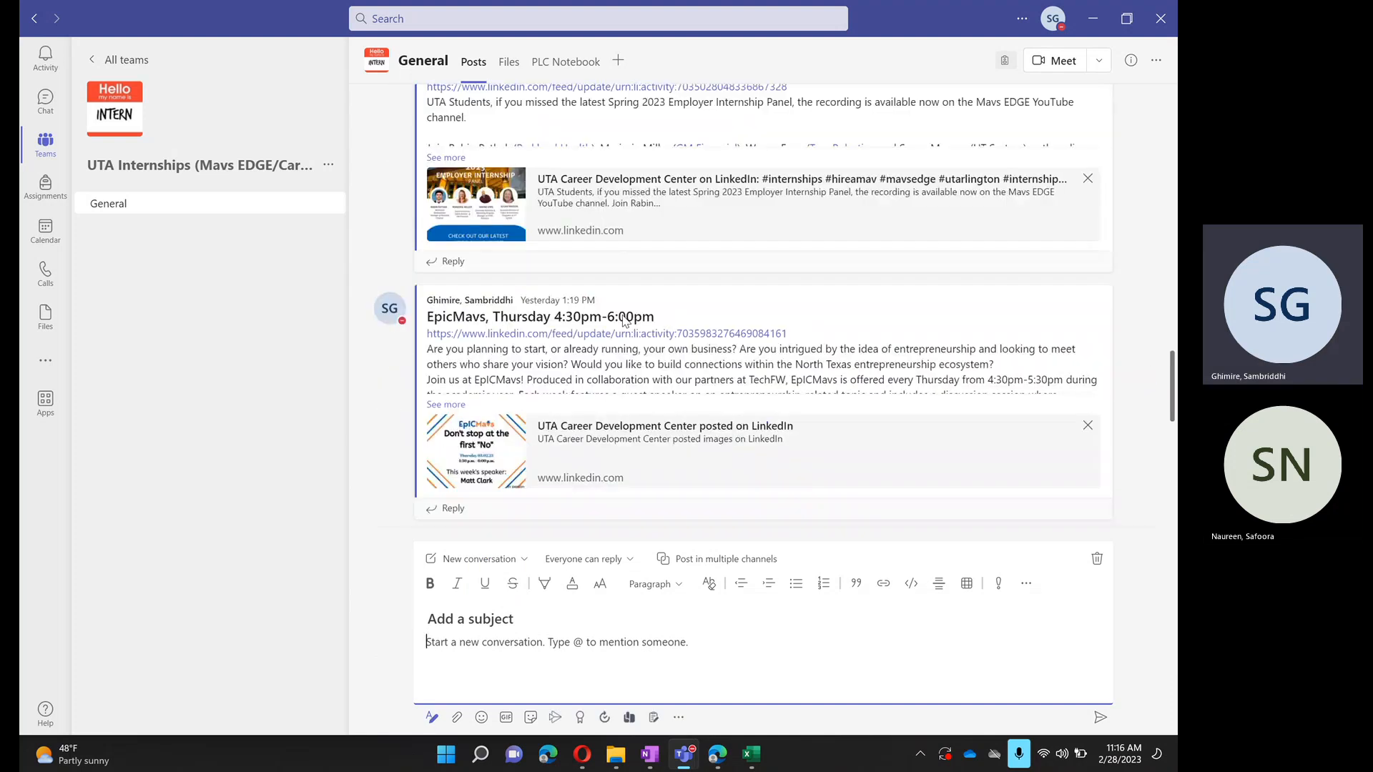
{"action": "scroll", "coordinate": [625, 320], "scroll_direction": "up", "scroll_amount": 10}
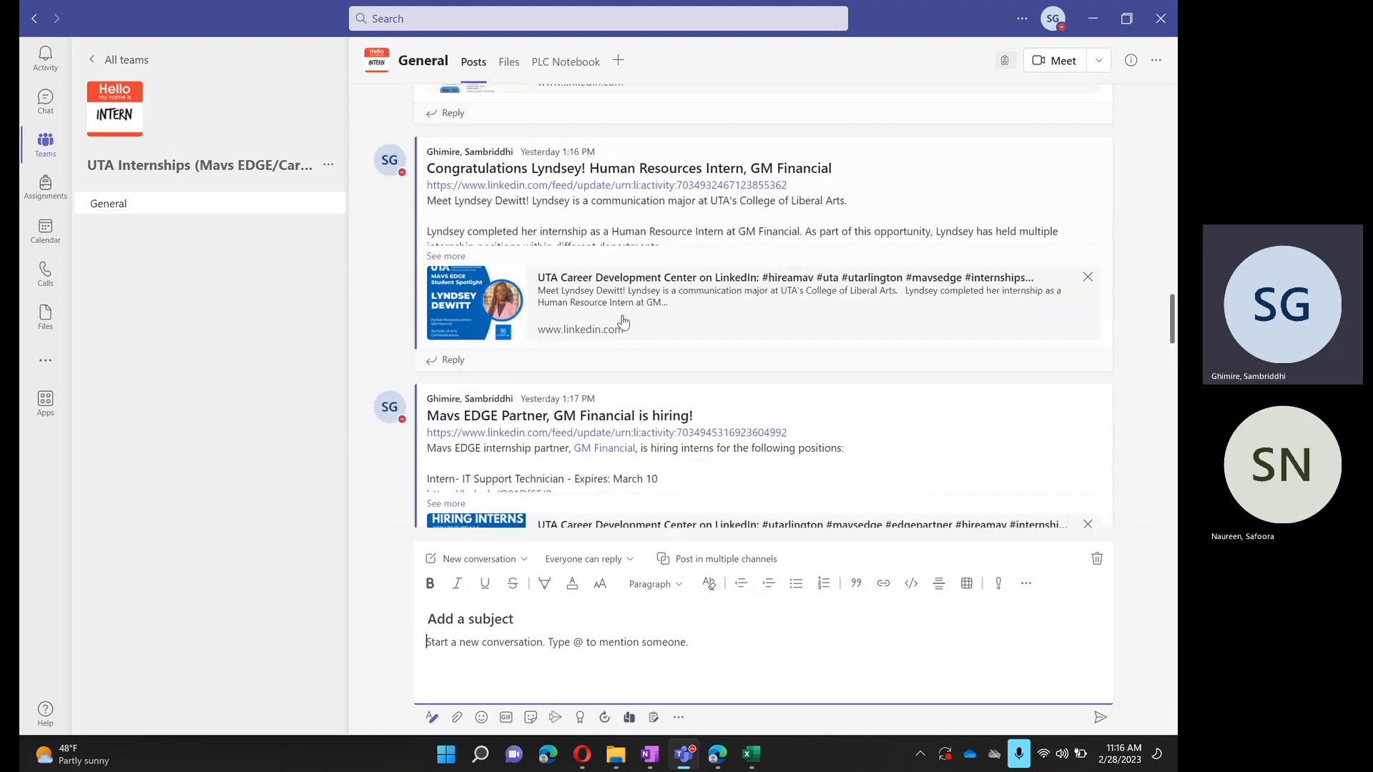
{"action": "scroll", "coordinate": [623, 322], "scroll_direction": "up", "scroll_amount": 5}
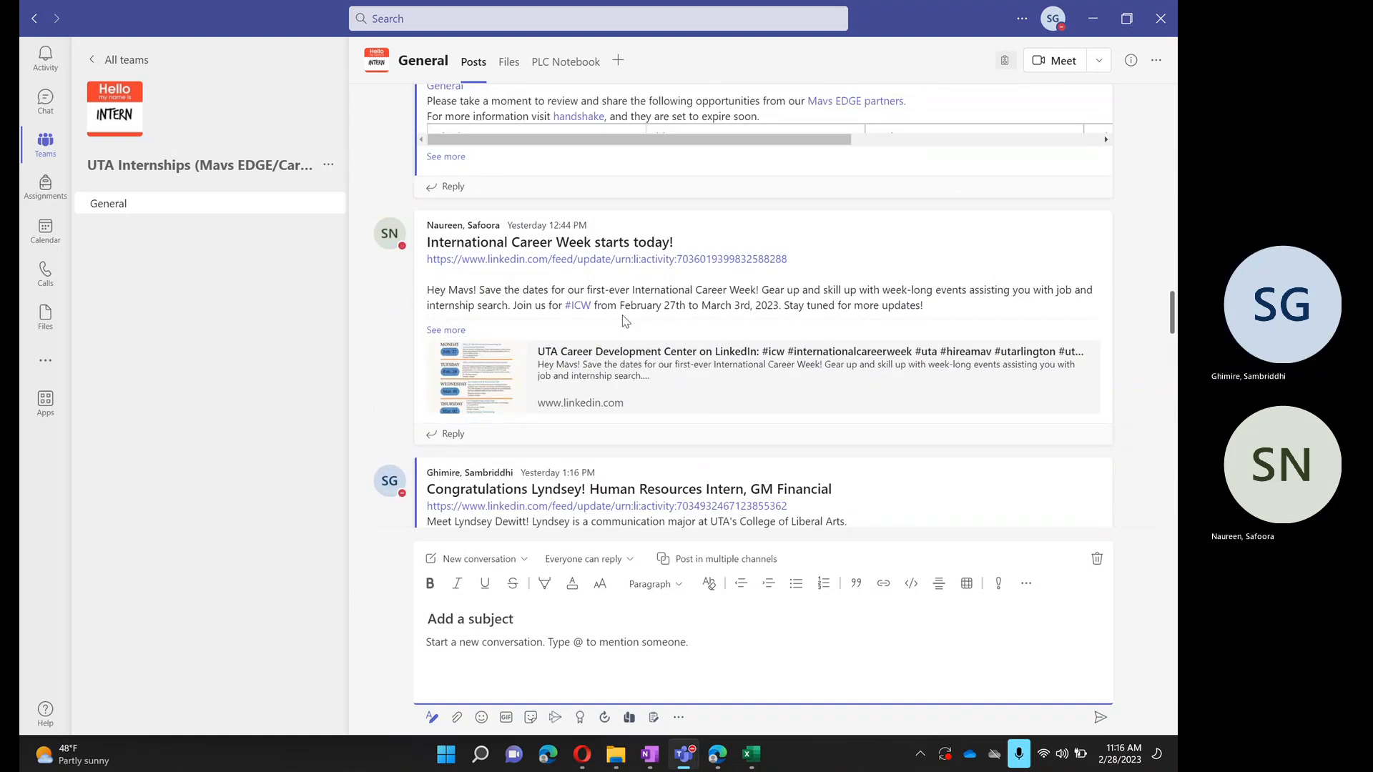
{"action": "scroll", "coordinate": [624, 321], "scroll_direction": "up", "scroll_amount": 4}
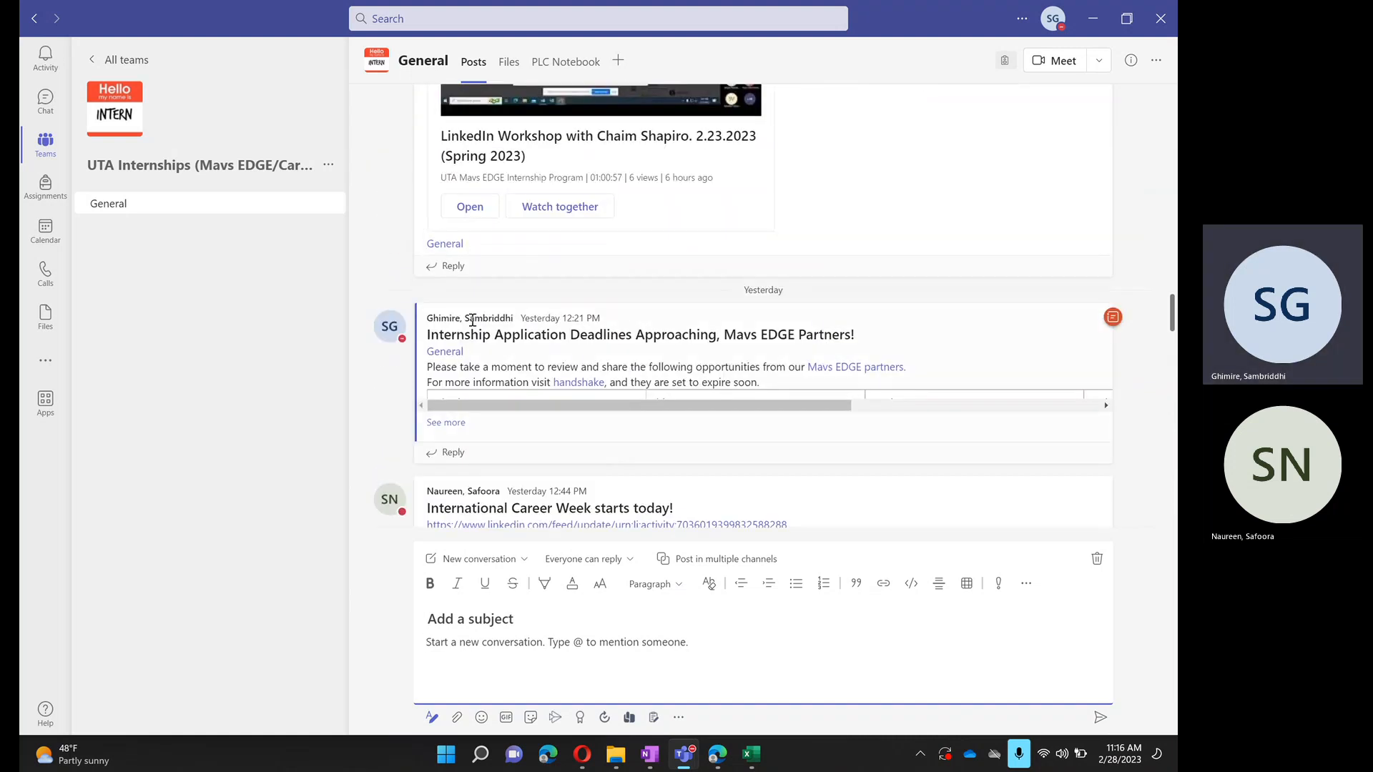
{"action": "mouse_move", "coordinate": [471, 324]}
{"action": "type", "text": "@"}
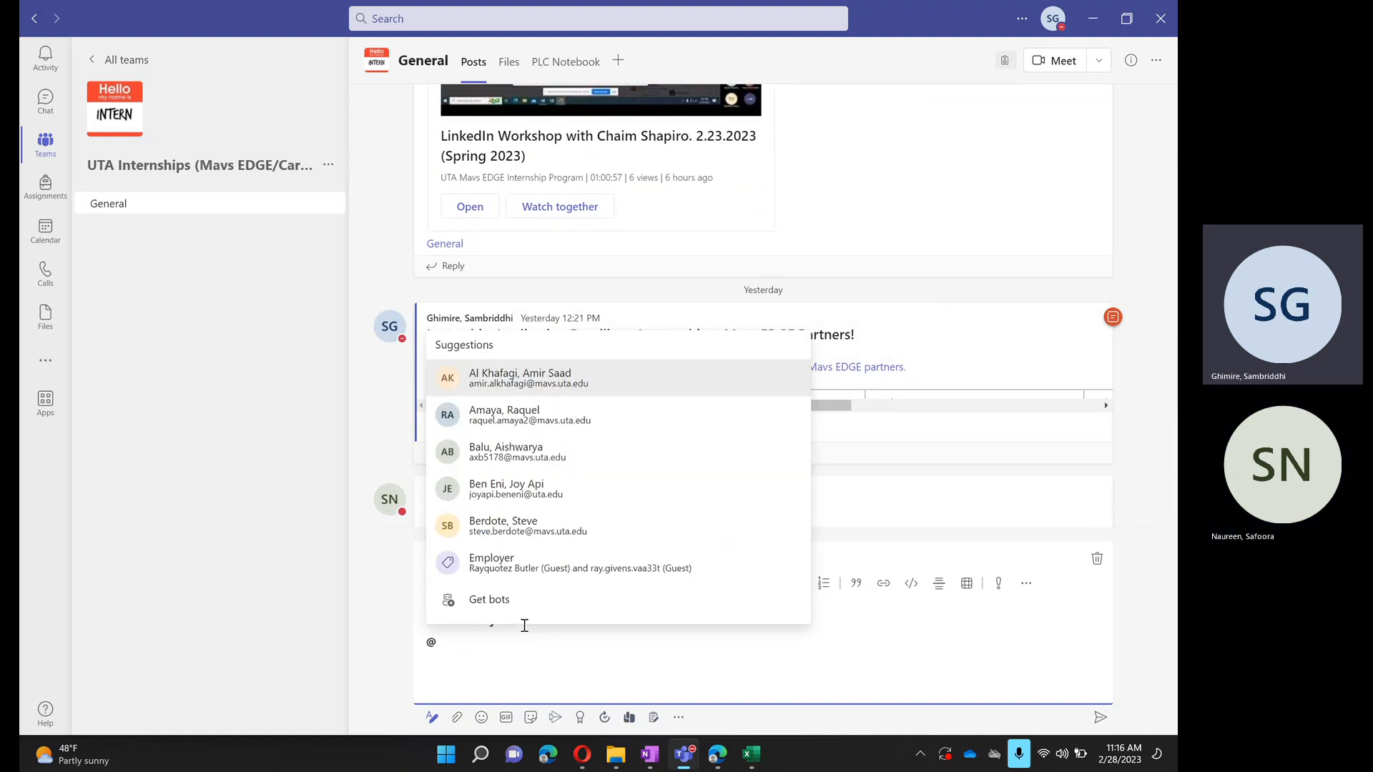
{"action": "type", "text": "gene"}
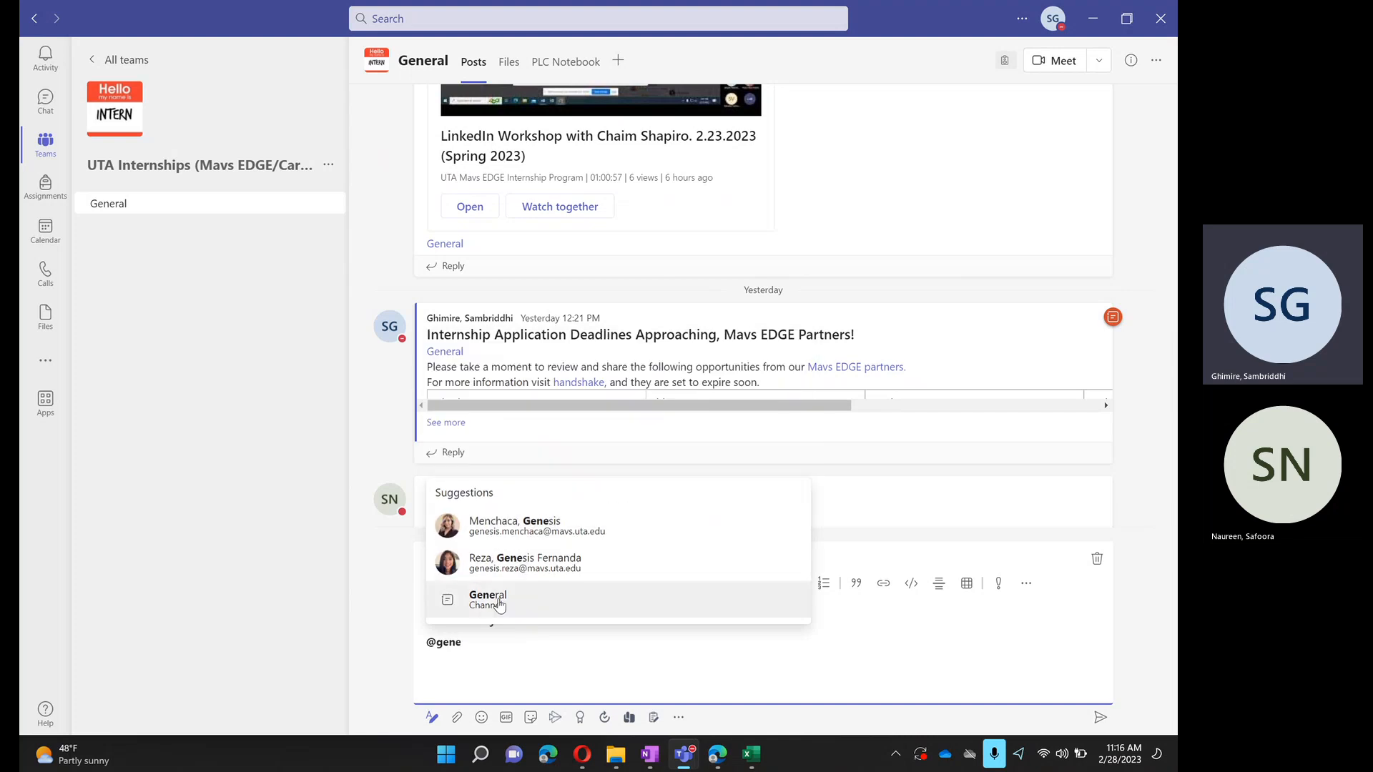
{"action": "left_click", "coordinate": [499, 603]}
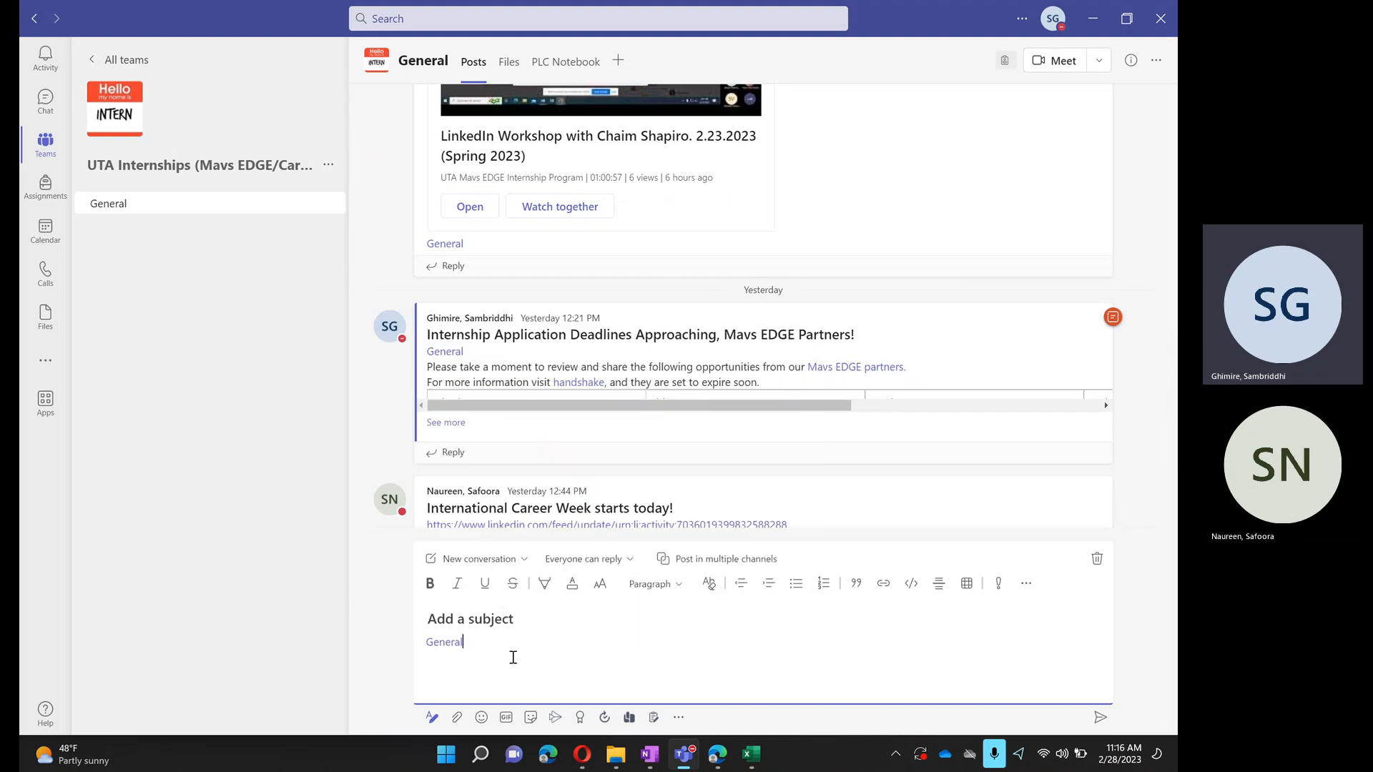
{"action": "key", "text": "Return"}
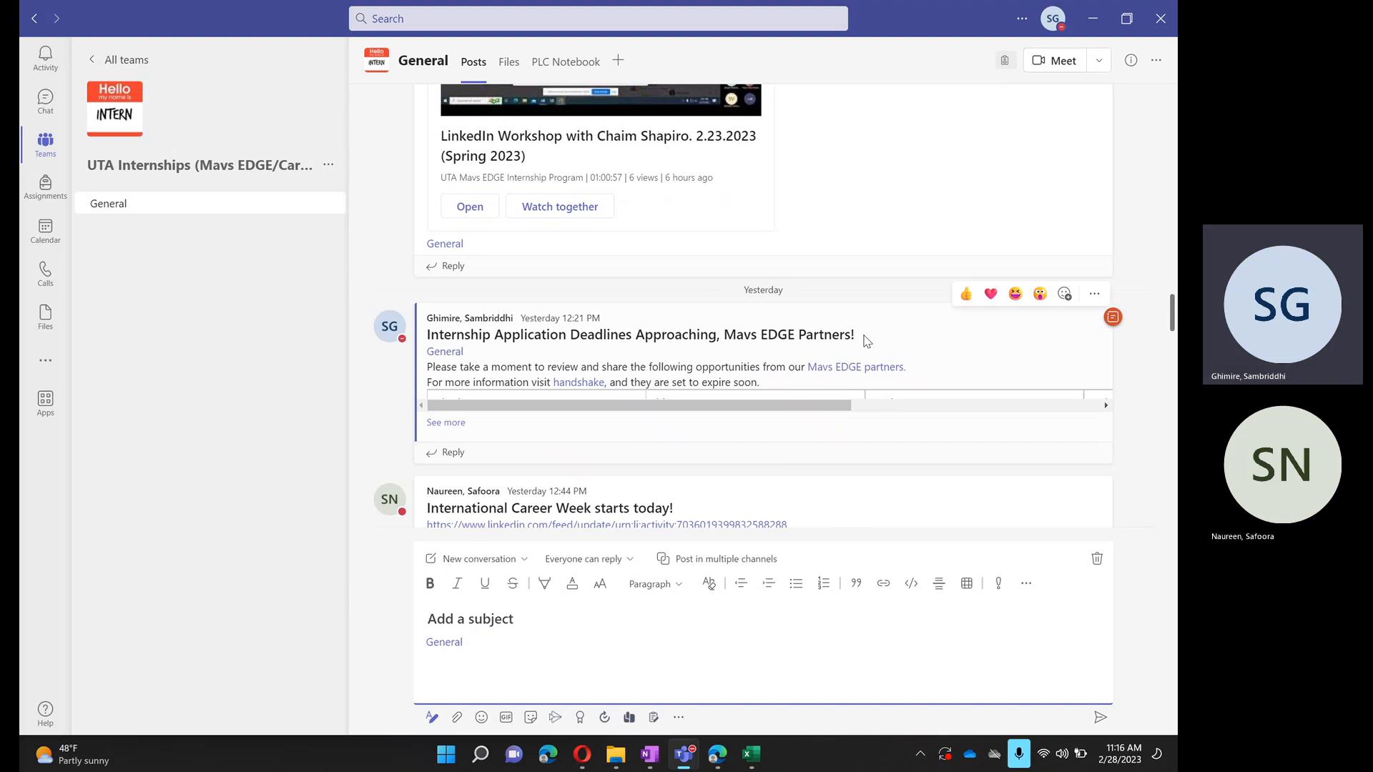
- Copy the subject "Internship Application Deadlines Approaching, Mavs EDGE Partners!" and the two-line introduction from yesterday's post into the draft
{"action": "left_click_drag", "start_coordinate": [864, 337], "coordinate": [421, 342]}
{"action": "key", "text": "ctrl+c"}
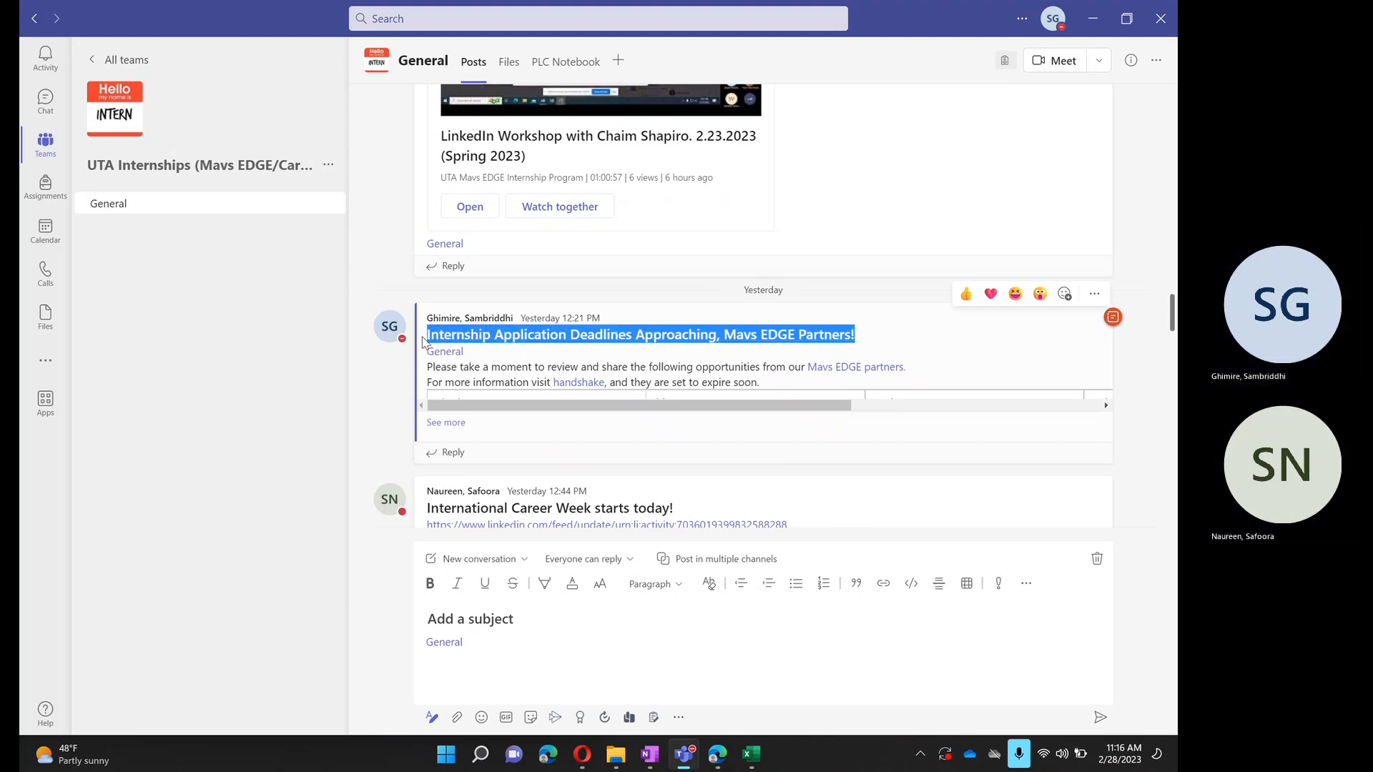
{"action": "left_click", "coordinate": [483, 619]}
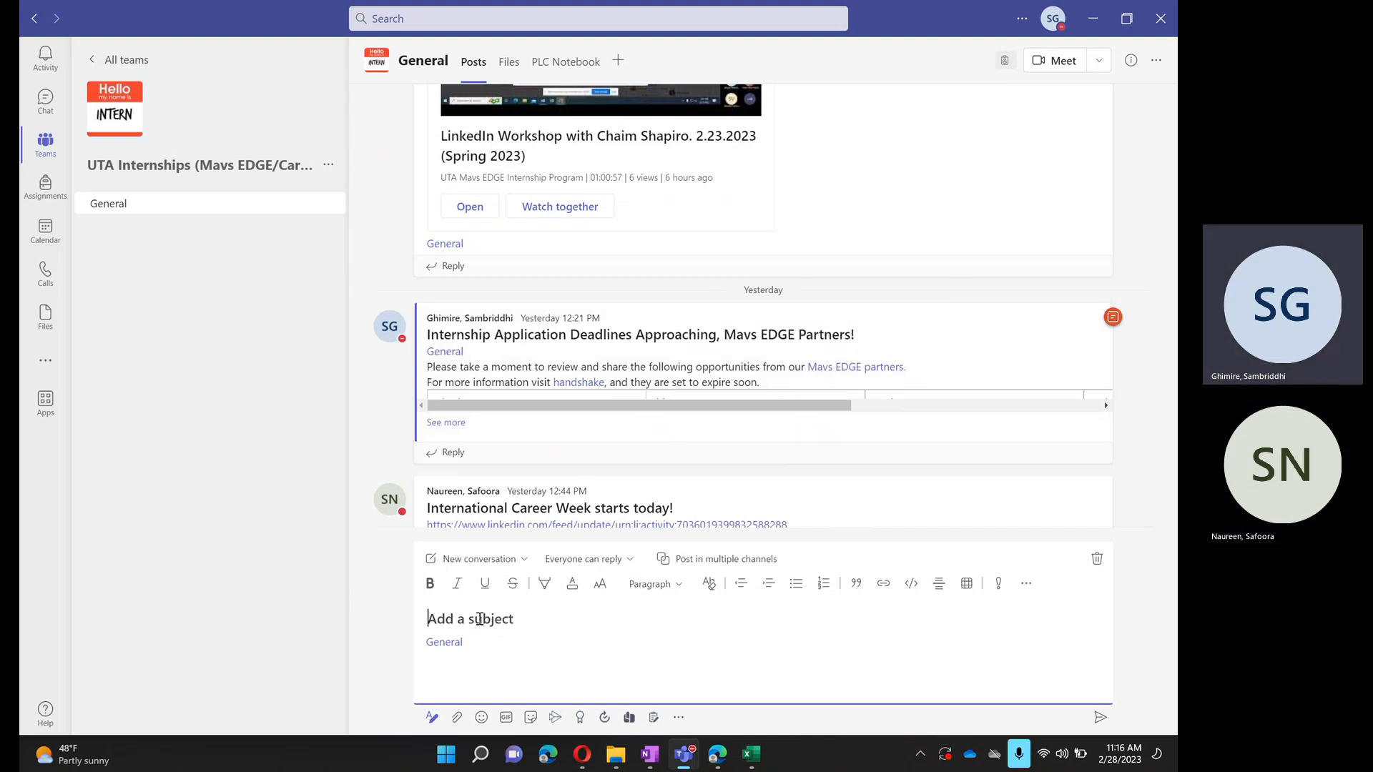
{"action": "key", "text": "ctrl+v"}
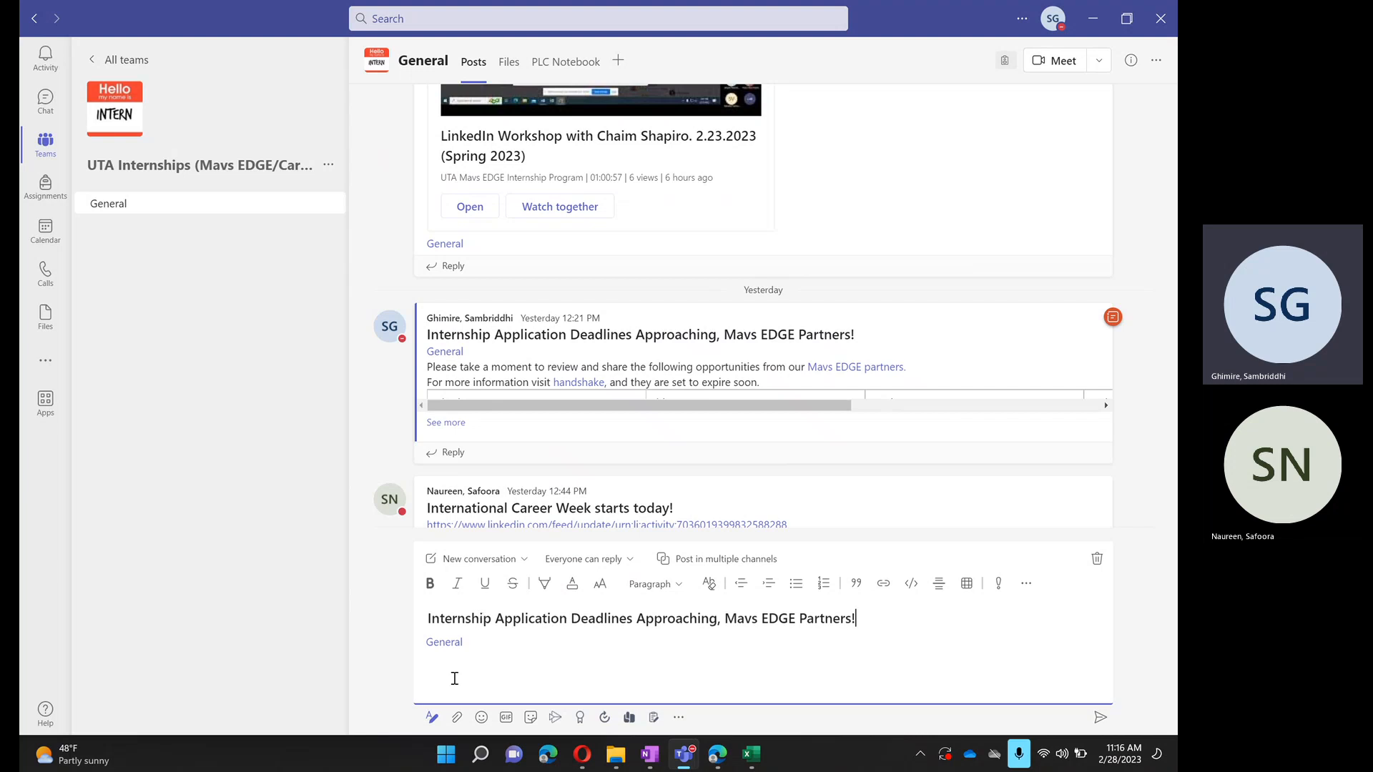
{"action": "left_click", "coordinate": [445, 657]}
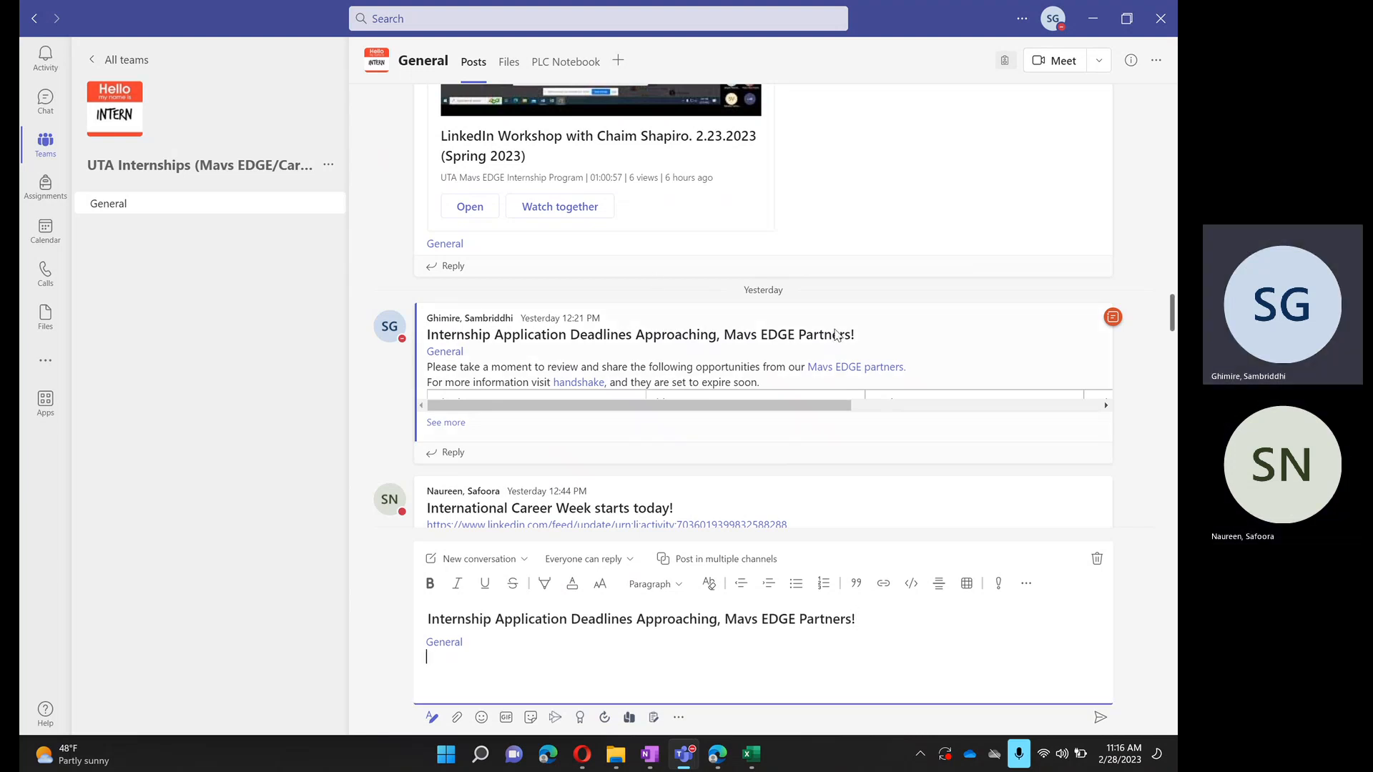
{"action": "left_click_drag", "start_coordinate": [761, 383], "coordinate": [427, 369]}
{"action": "key", "text": "ctrl+c"}
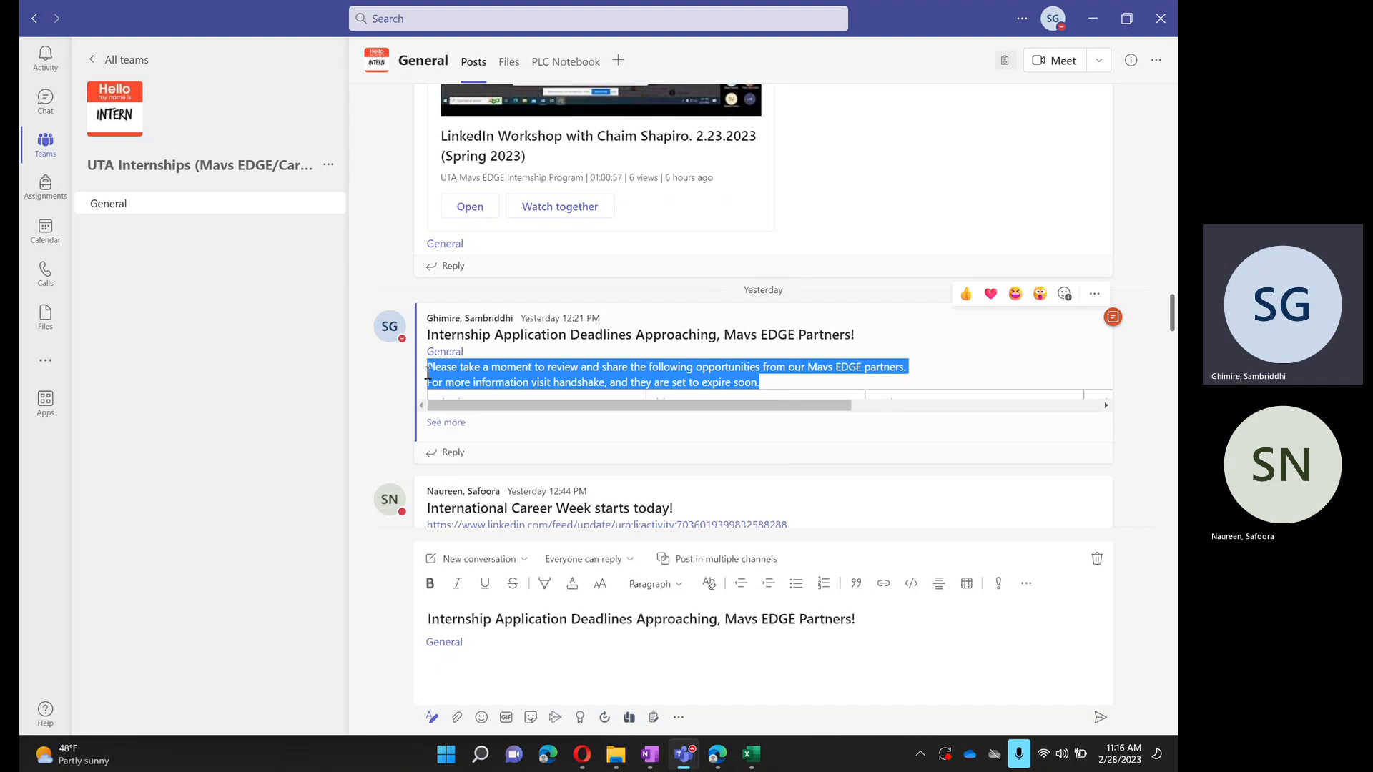
{"action": "left_click", "coordinate": [433, 656]}
{"action": "key", "text": "ctrl+v"}
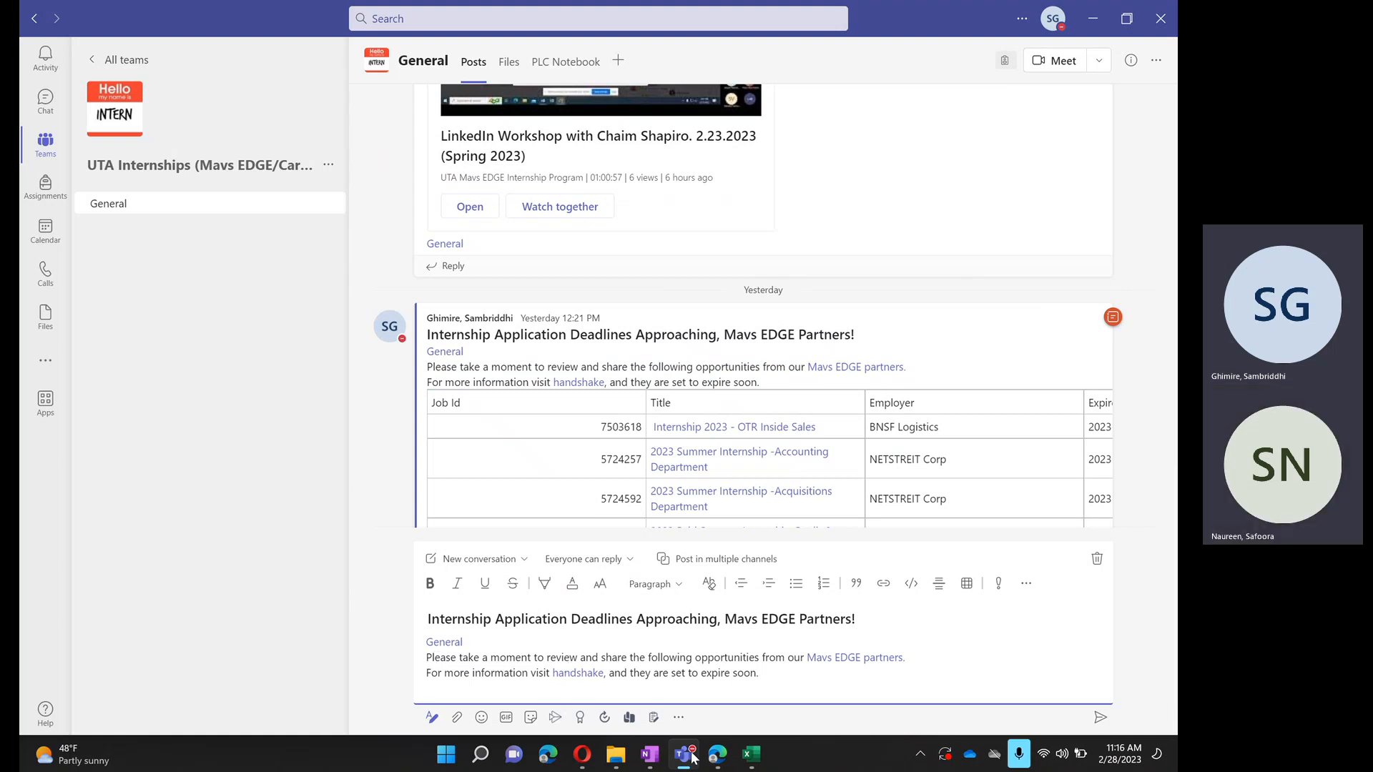
- Copy the full postings table A1:F32 from the Low Applicant Report workbook and paste it below the introduction in the Teams draft
{"action": "left_click", "coordinate": [756, 754]}
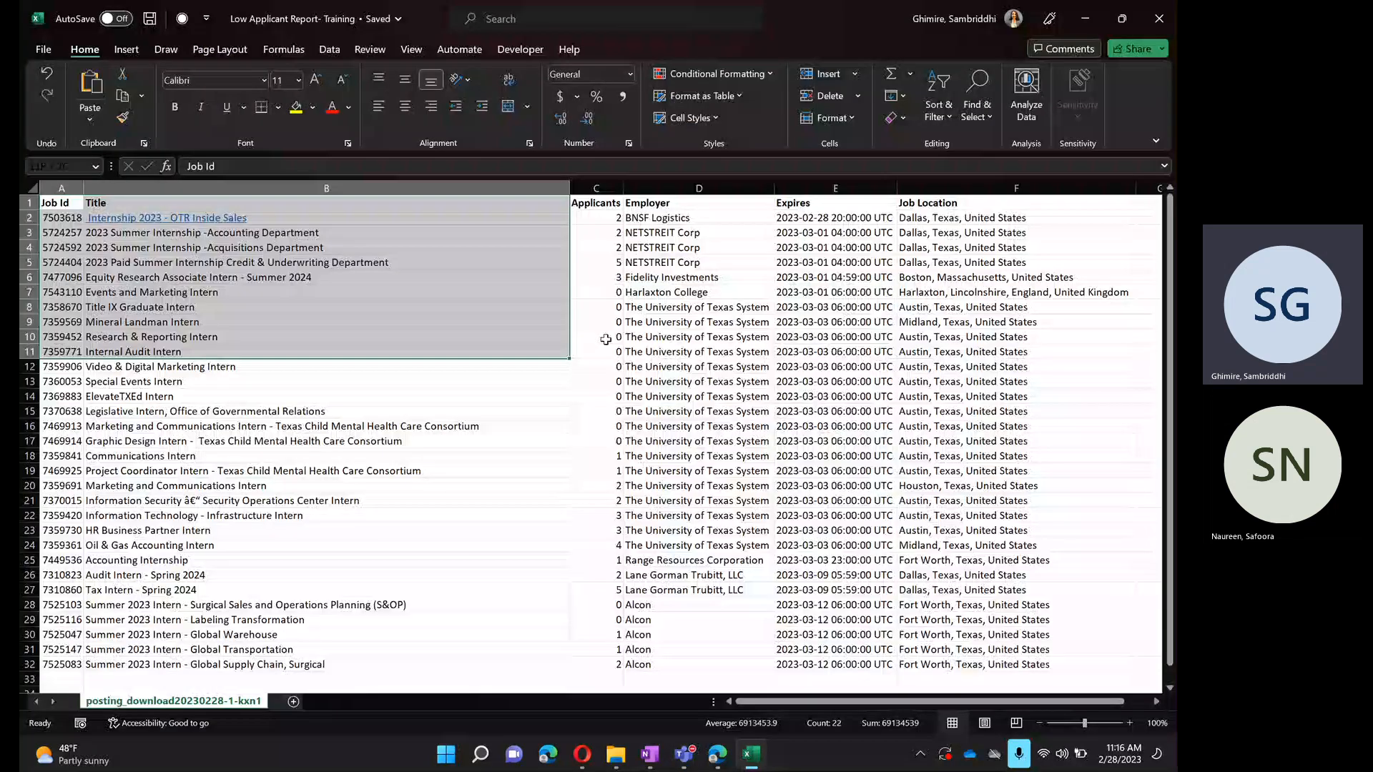
{"action": "left_click_drag", "start_coordinate": [605, 339], "coordinate": [1077, 661]}
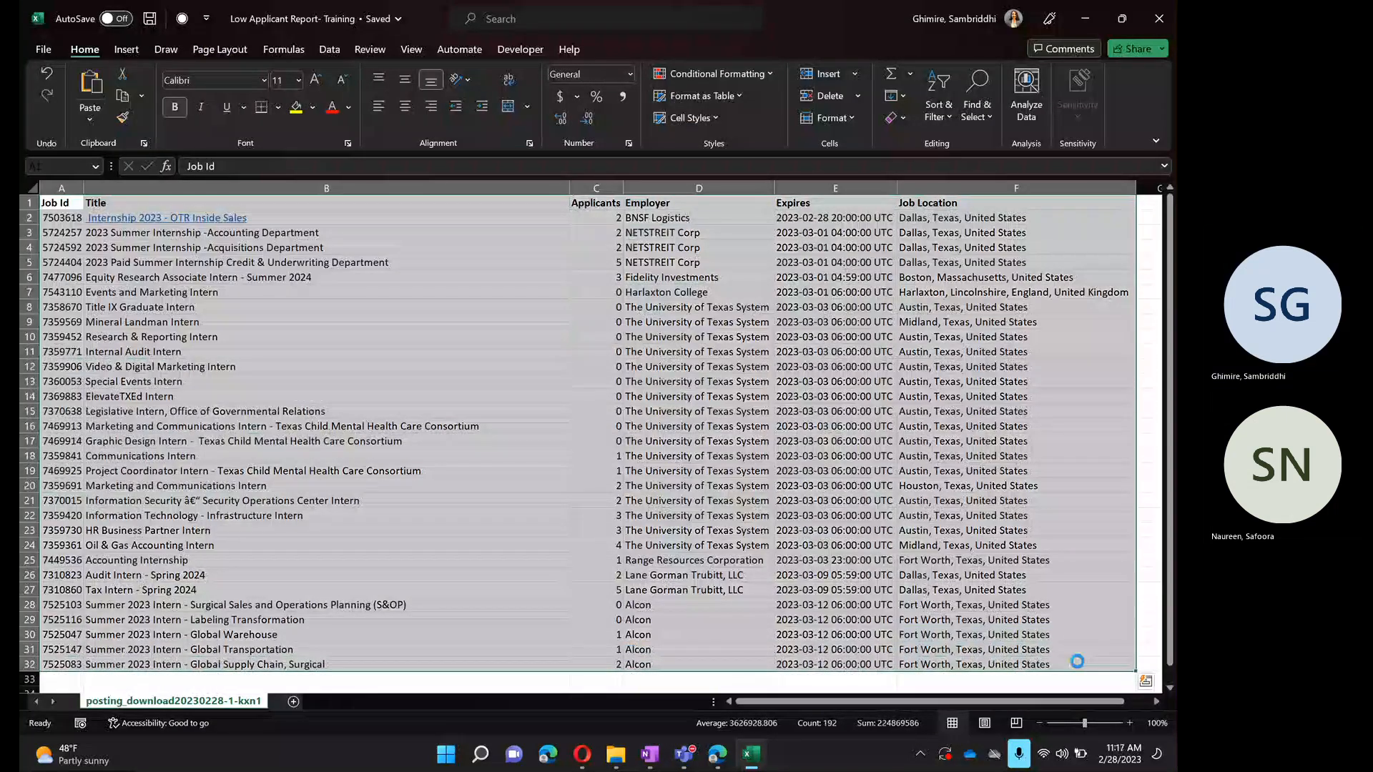
{"action": "key", "text": "ctrl+c"}
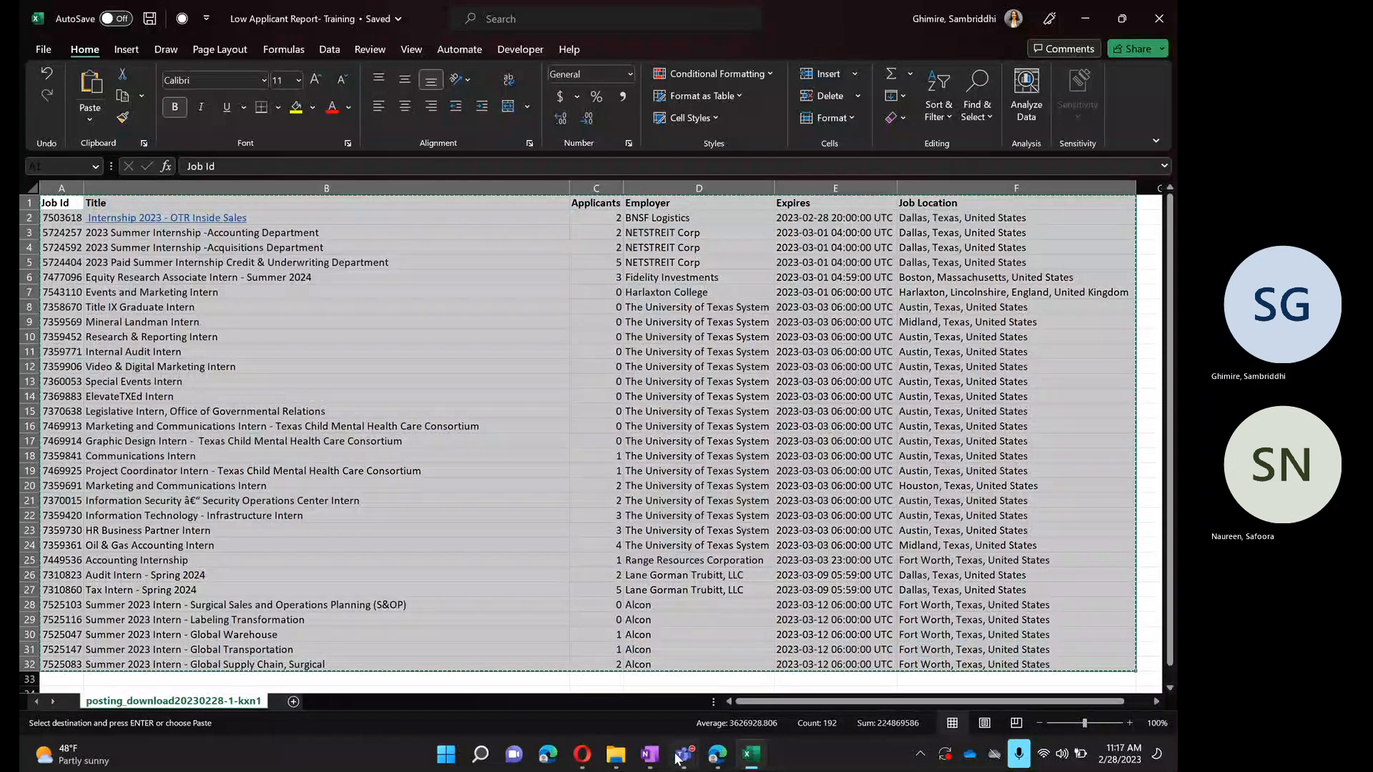
{"action": "mouse_move", "coordinate": [679, 757]}
{"action": "left_click", "coordinate": [559, 657]}
{"action": "left_click", "coordinate": [471, 702]}
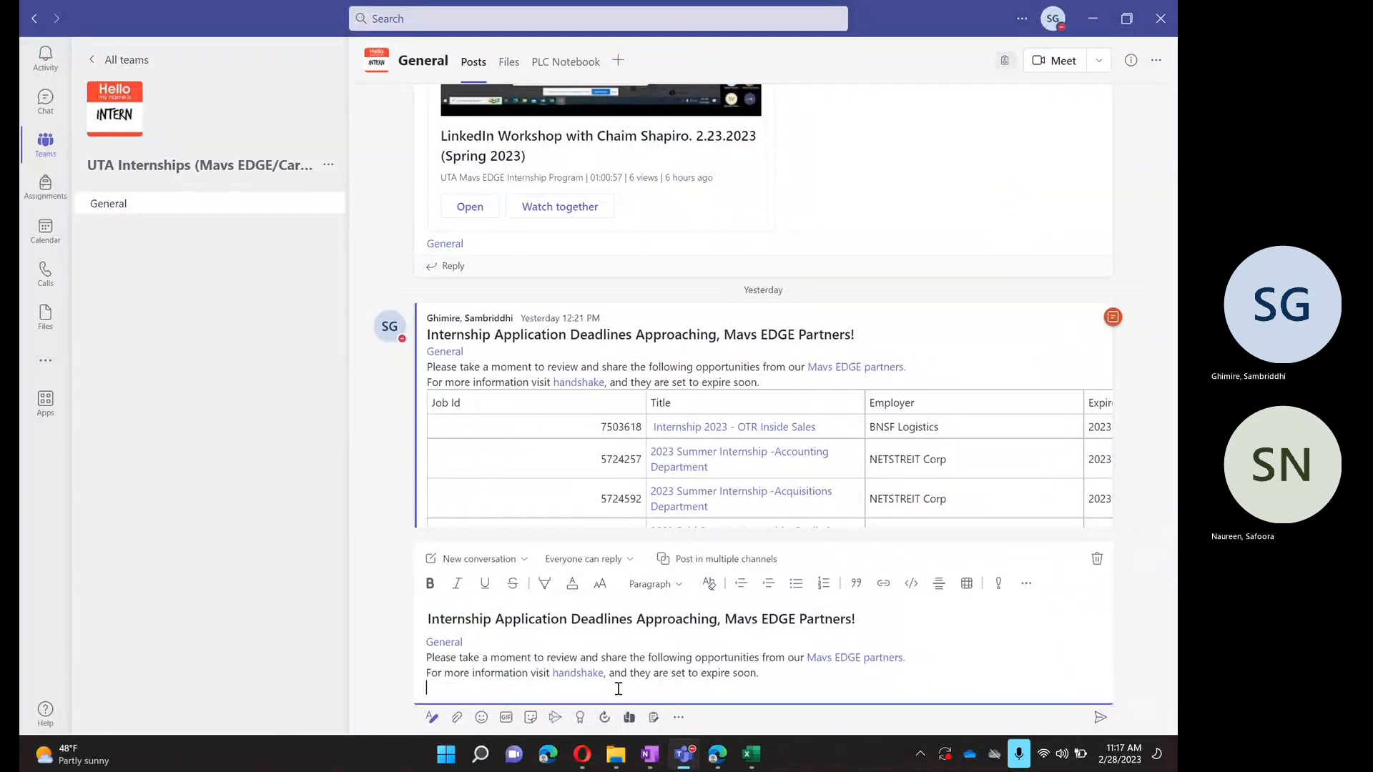
{"action": "key", "text": "ctrl+v"}
- Delete the Applicants column from the table pasted in the draft
{"action": "scroll", "coordinate": [707, 539], "scroll_direction": "up", "scroll_amount": 15}
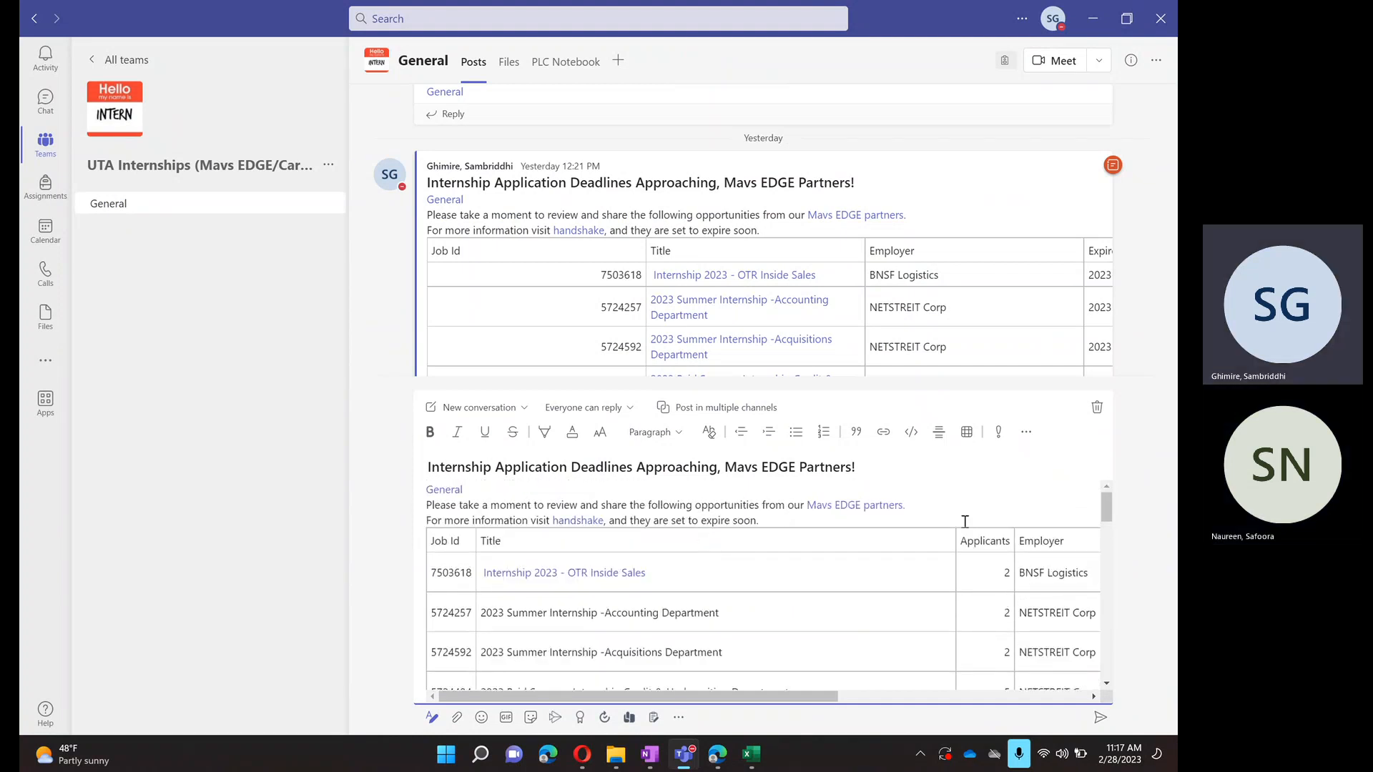
{"action": "left_click", "coordinate": [1026, 431]}
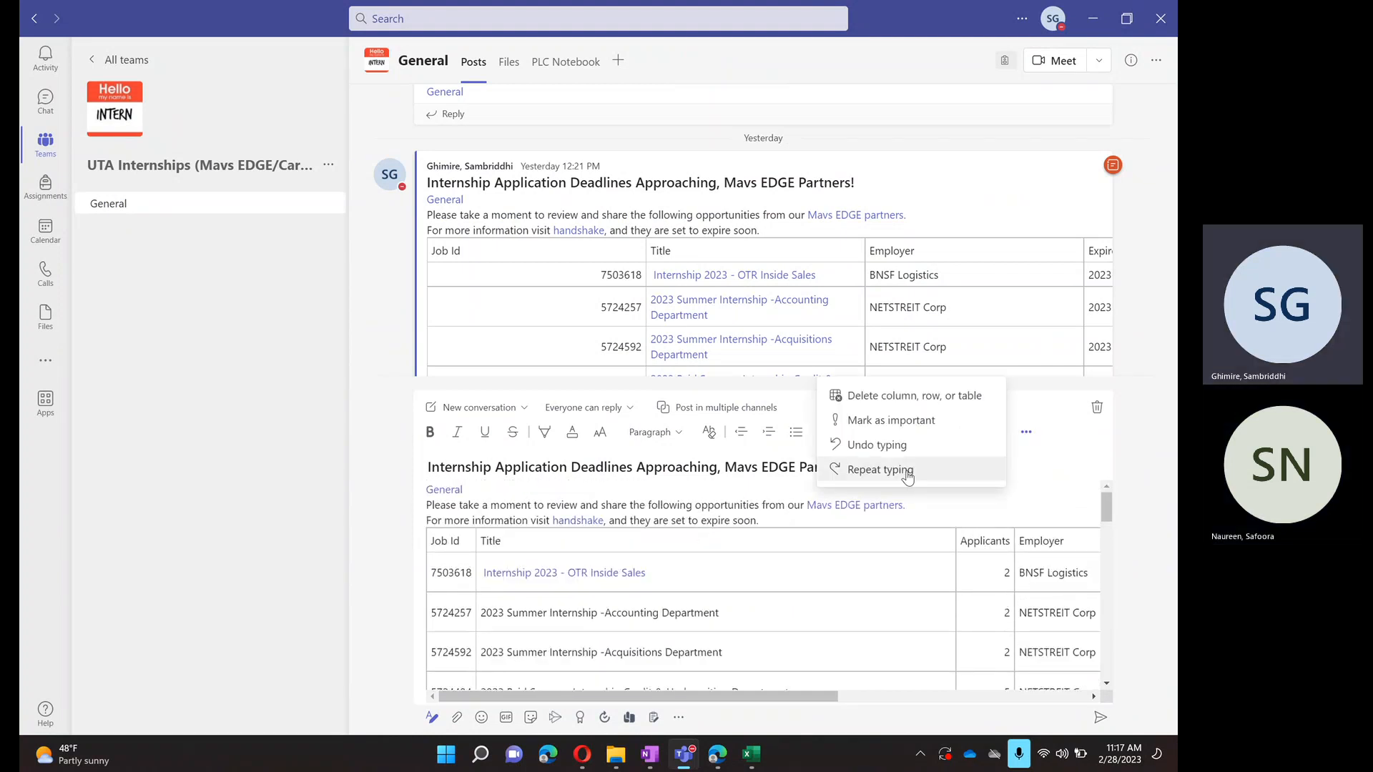
{"action": "mouse_move", "coordinate": [894, 400]}
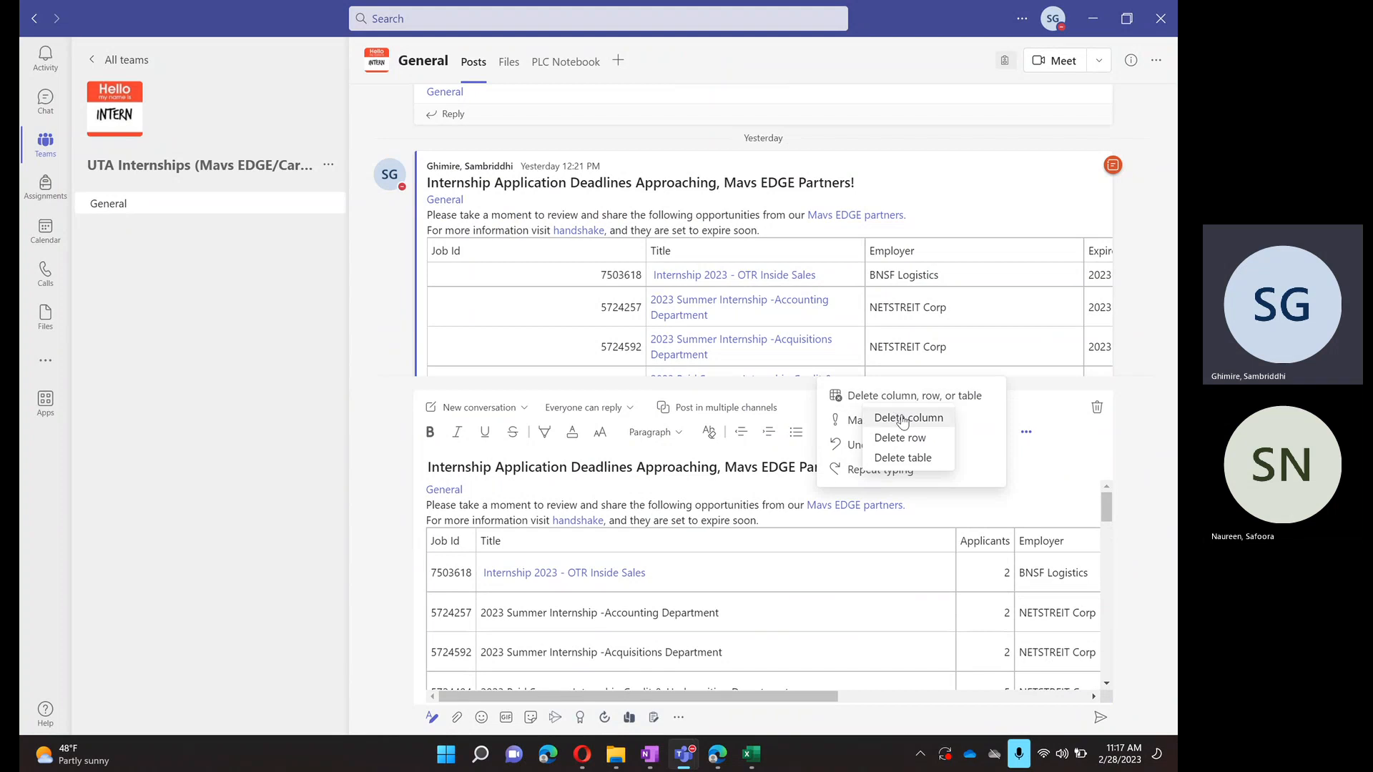
{"action": "left_click", "coordinate": [902, 422]}
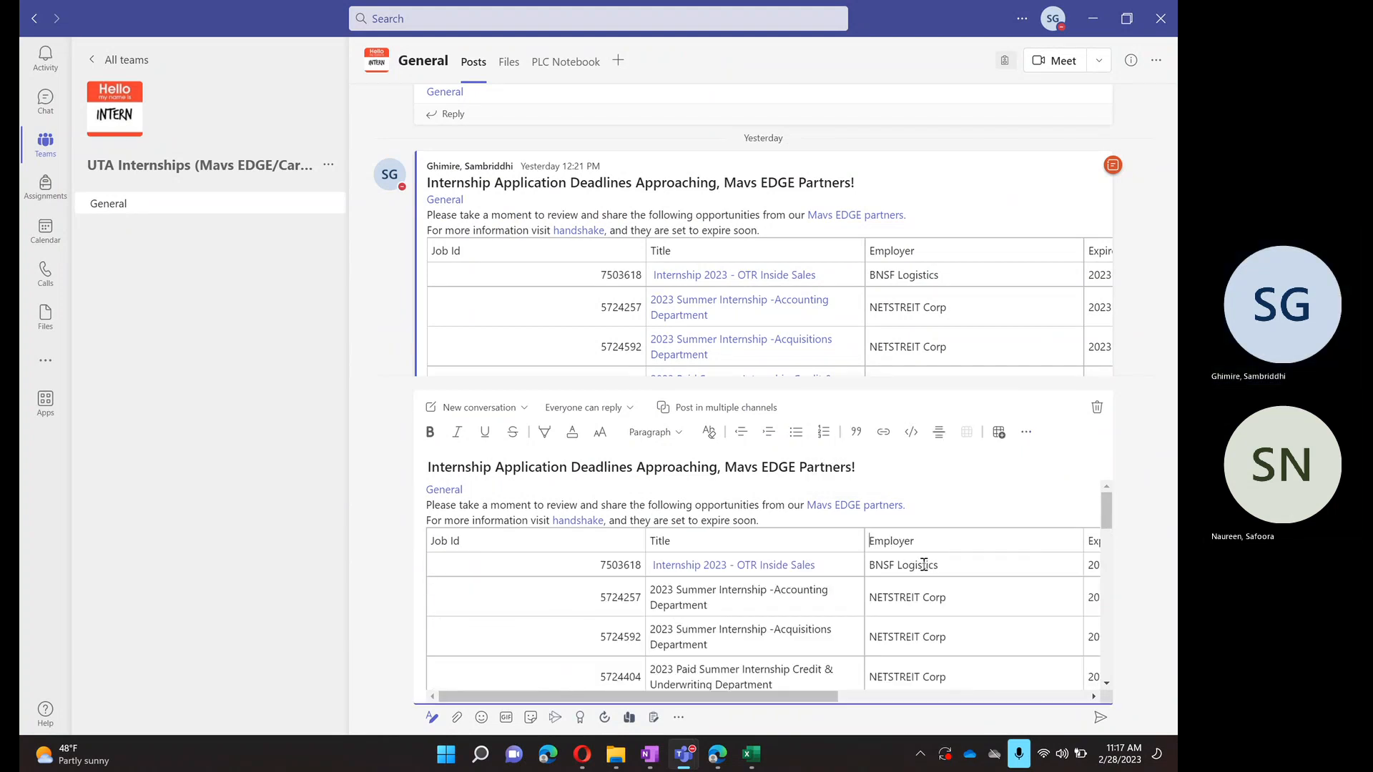
- Review the draft's table through its last rows and across the Employer, Expires and Job Location columns
{"action": "scroll", "coordinate": [741, 348], "scroll_direction": "down", "scroll_amount": 3}
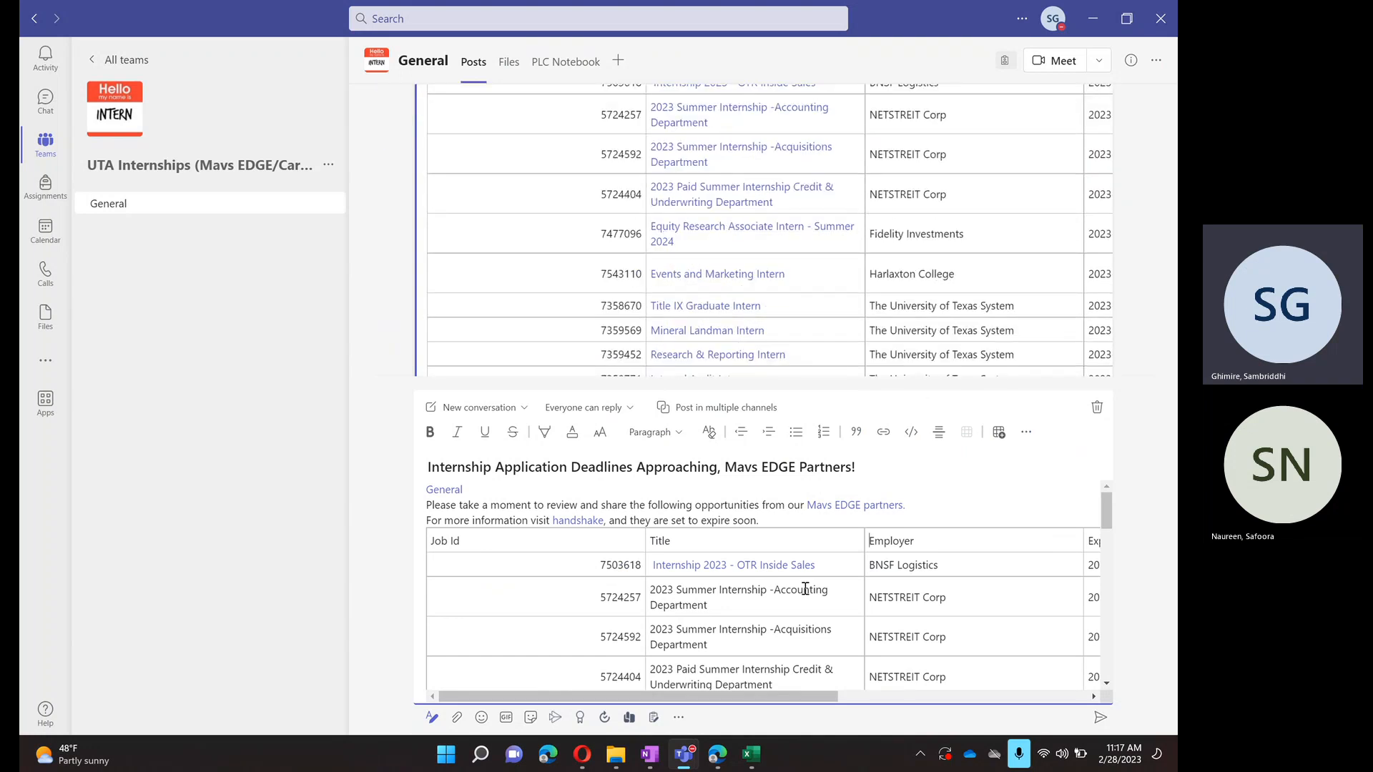
{"action": "scroll", "coordinate": [805, 588], "scroll_direction": "down", "scroll_amount": 3}
{"action": "scroll", "coordinate": [805, 588], "scroll_direction": "down", "scroll_amount": 1}
{"action": "scroll", "coordinate": [805, 587], "scroll_direction": "up", "scroll_amount": 10}
{"action": "scroll", "coordinate": [854, 626], "scroll_direction": "down", "scroll_amount": 10}
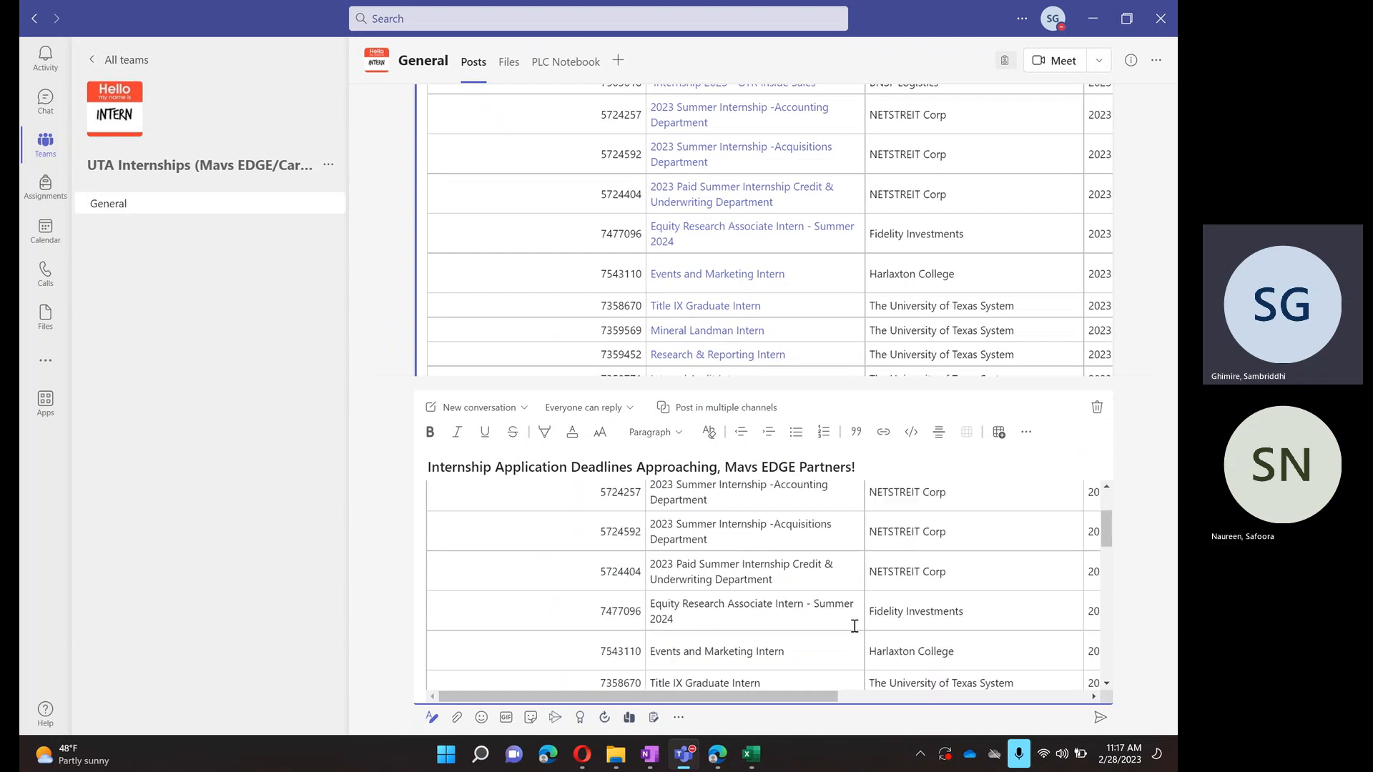
{"action": "scroll", "coordinate": [854, 626], "scroll_direction": "right", "scroll_amount": 5}
{"action": "scroll", "coordinate": [854, 626], "scroll_direction": "down", "scroll_amount": 5}
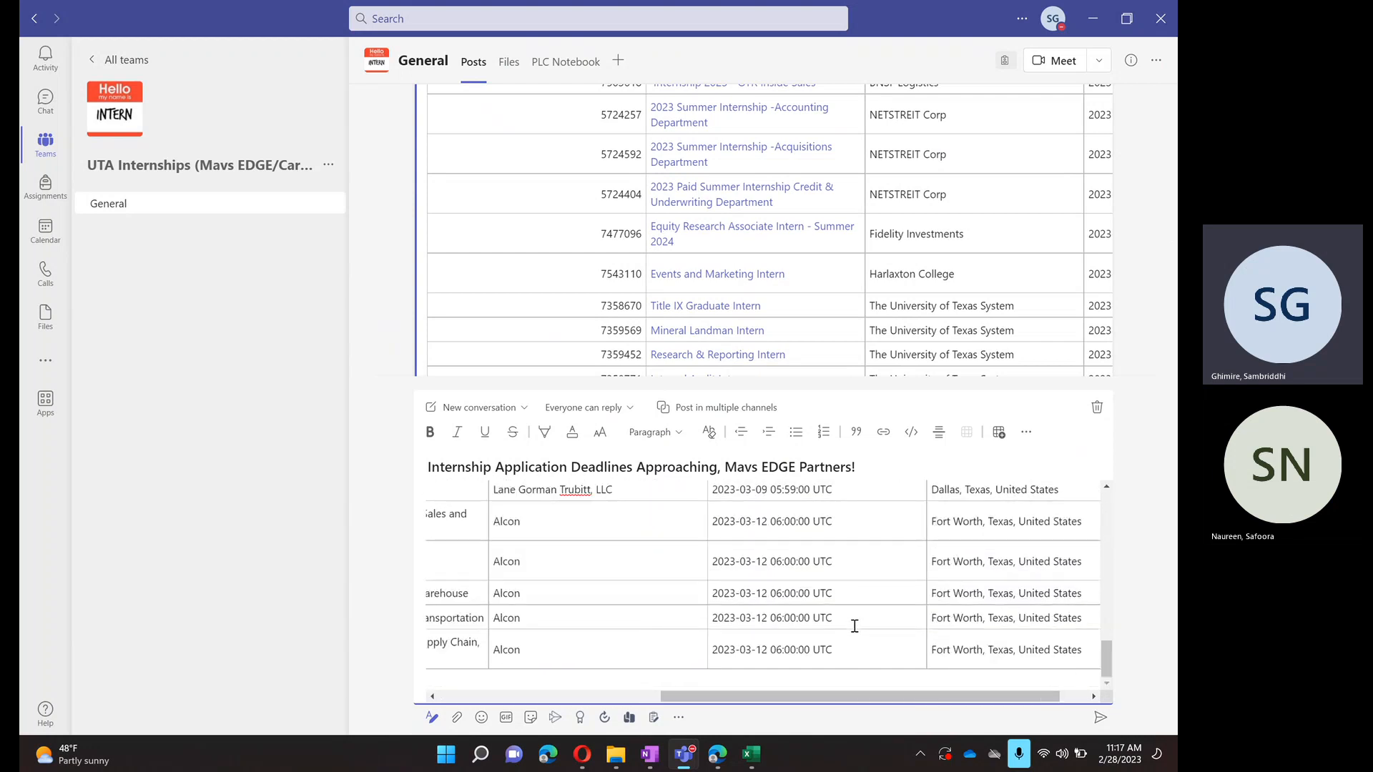
{"action": "scroll", "coordinate": [855, 625], "scroll_direction": "left", "scroll_amount": 5}
{"action": "scroll", "coordinate": [855, 625], "scroll_direction": "up", "scroll_amount": 8}
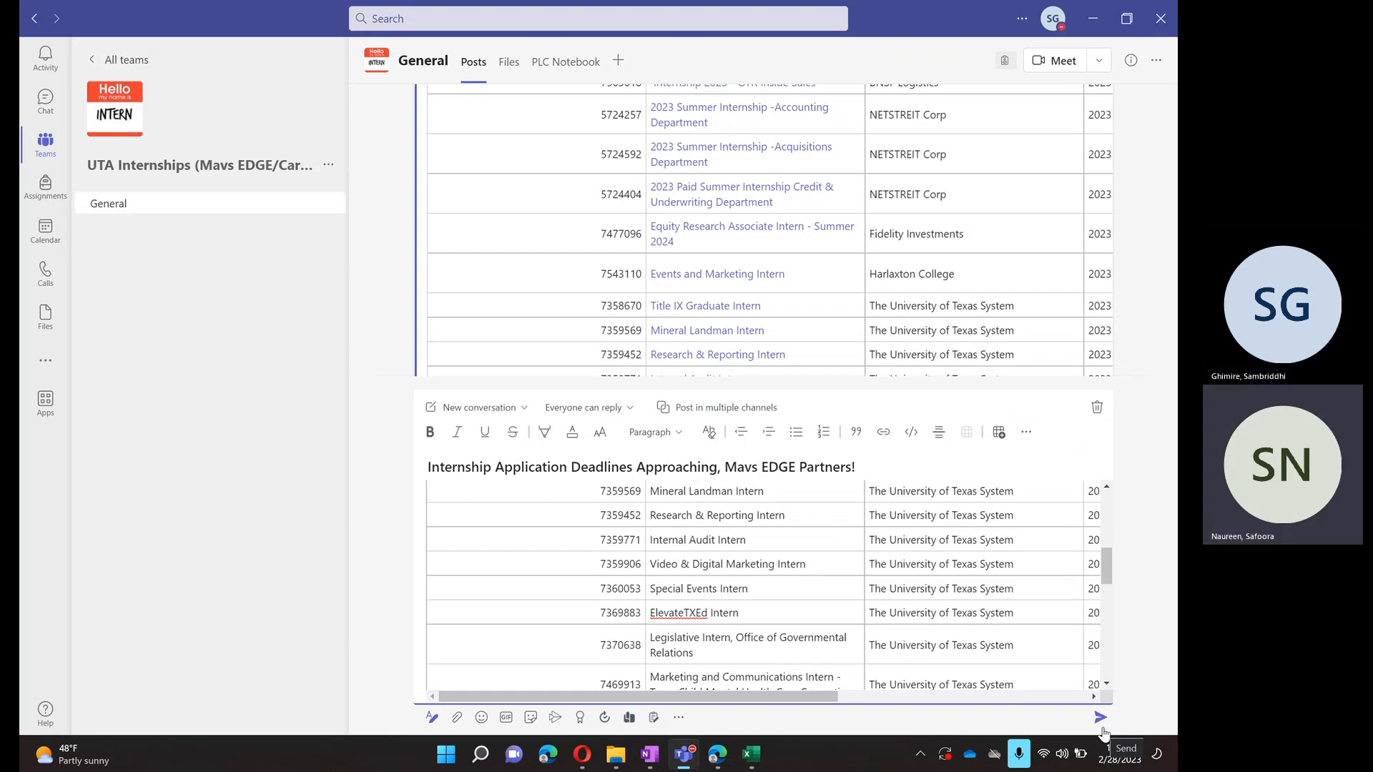
- Discard the draft conversation and examine the linked titles and columns of the table in yesterday's post
{"action": "left_click", "coordinate": [1096, 407]}
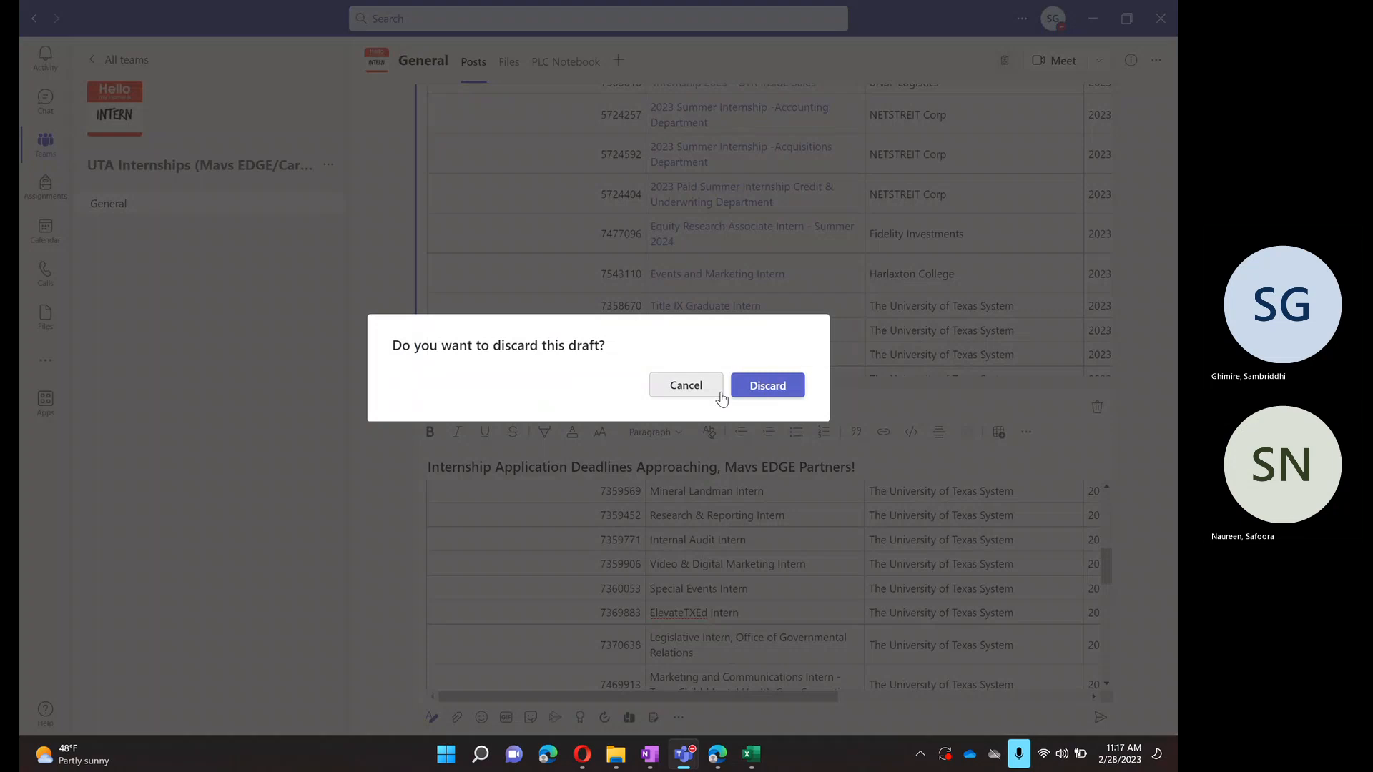
{"action": "left_click", "coordinate": [761, 389]}
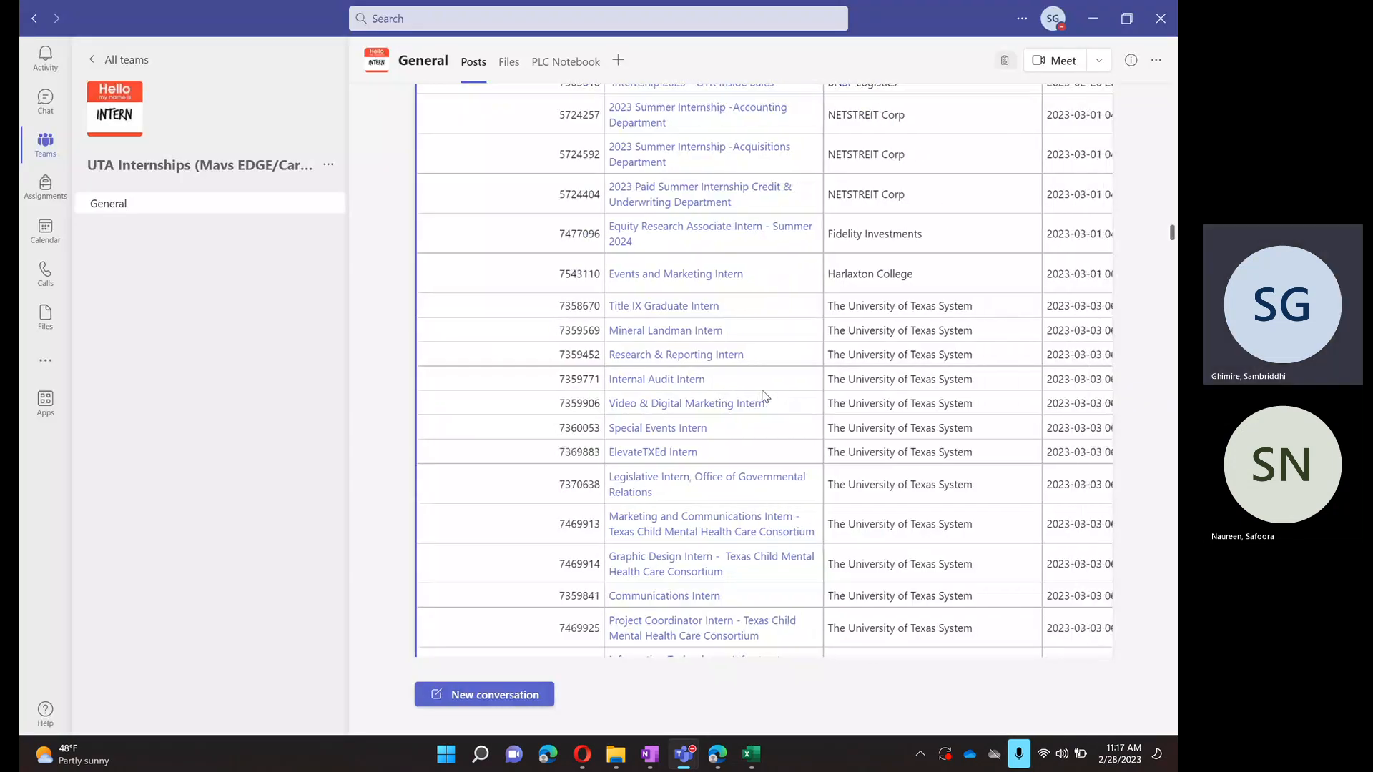
{"action": "scroll", "coordinate": [764, 396], "scroll_direction": "up", "scroll_amount": 4}
{"action": "scroll", "coordinate": [764, 396], "scroll_direction": "down", "scroll_amount": 5}
{"action": "scroll", "coordinate": [762, 397], "scroll_direction": "right", "scroll_amount": 3}
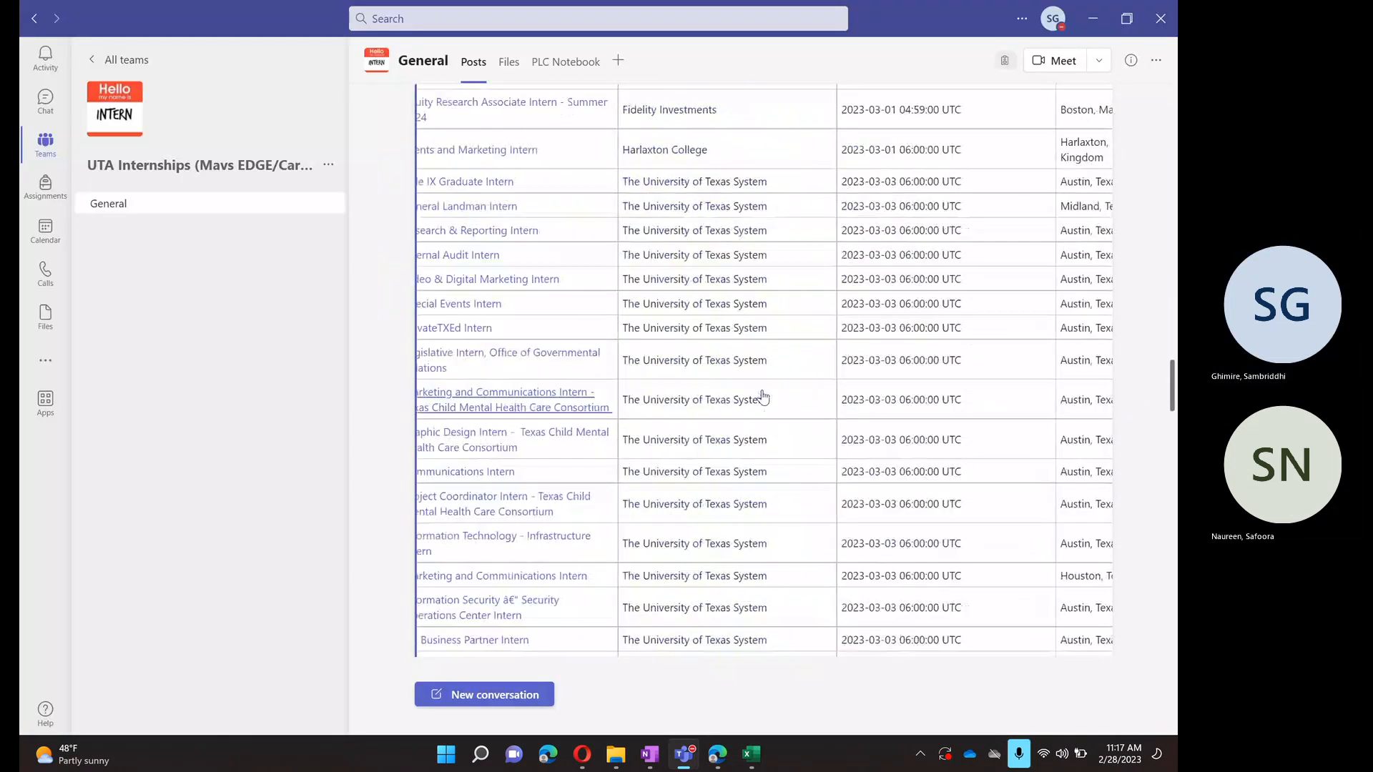
{"action": "scroll", "coordinate": [762, 397], "scroll_direction": "right", "scroll_amount": 2}
{"action": "scroll", "coordinate": [763, 397], "scroll_direction": "left", "scroll_amount": 5}
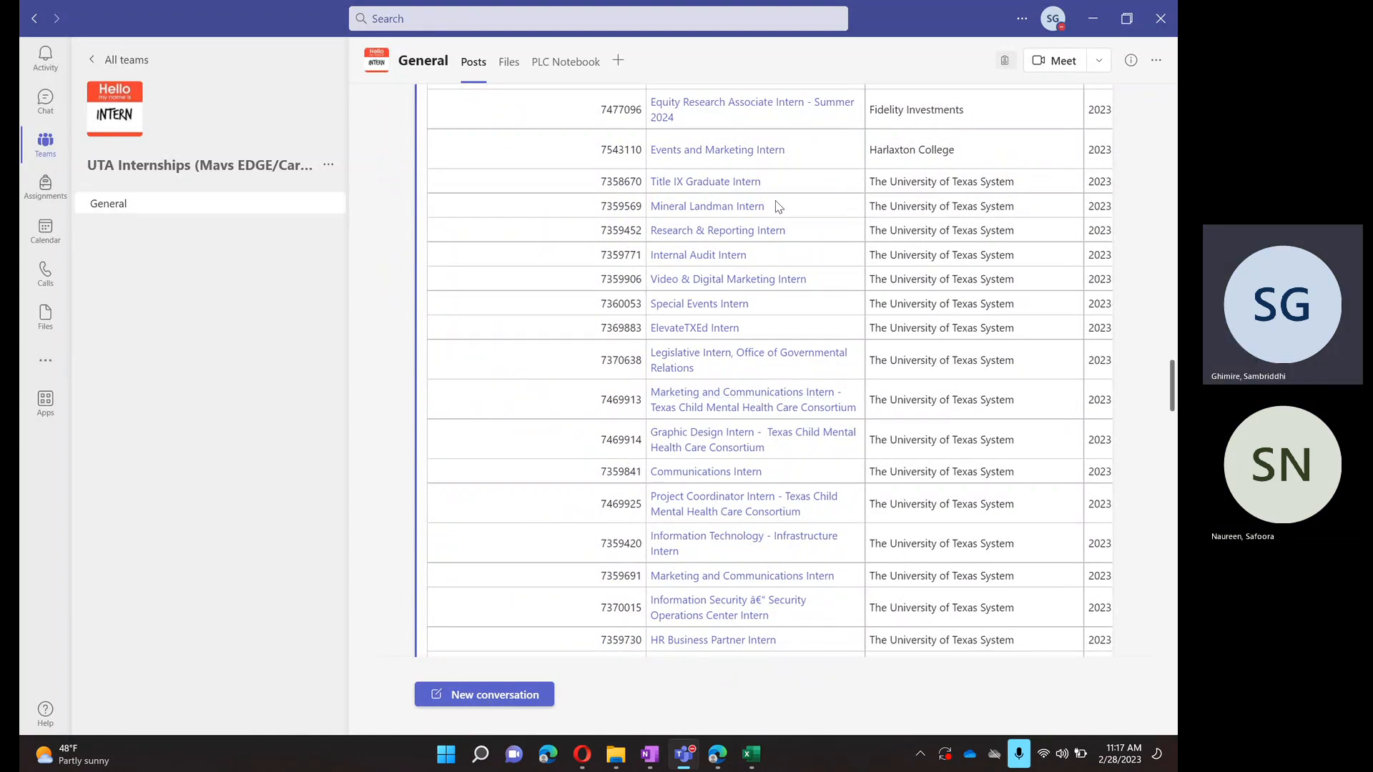
- Switch to the browser, maximize it, and open the Sent Items folder of the Outlook mailbox
{"action": "left_click", "coordinate": [716, 754]}
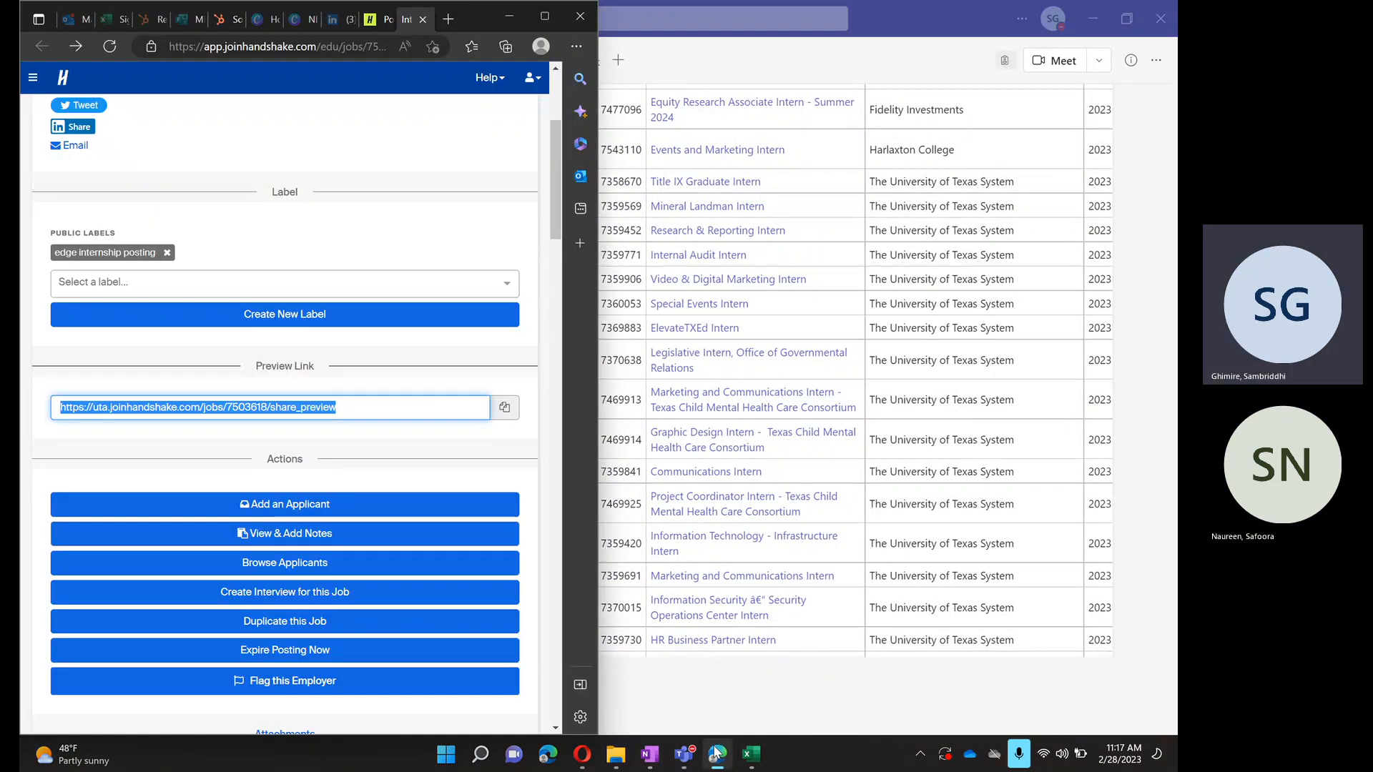
{"action": "left_click", "coordinate": [545, 16]}
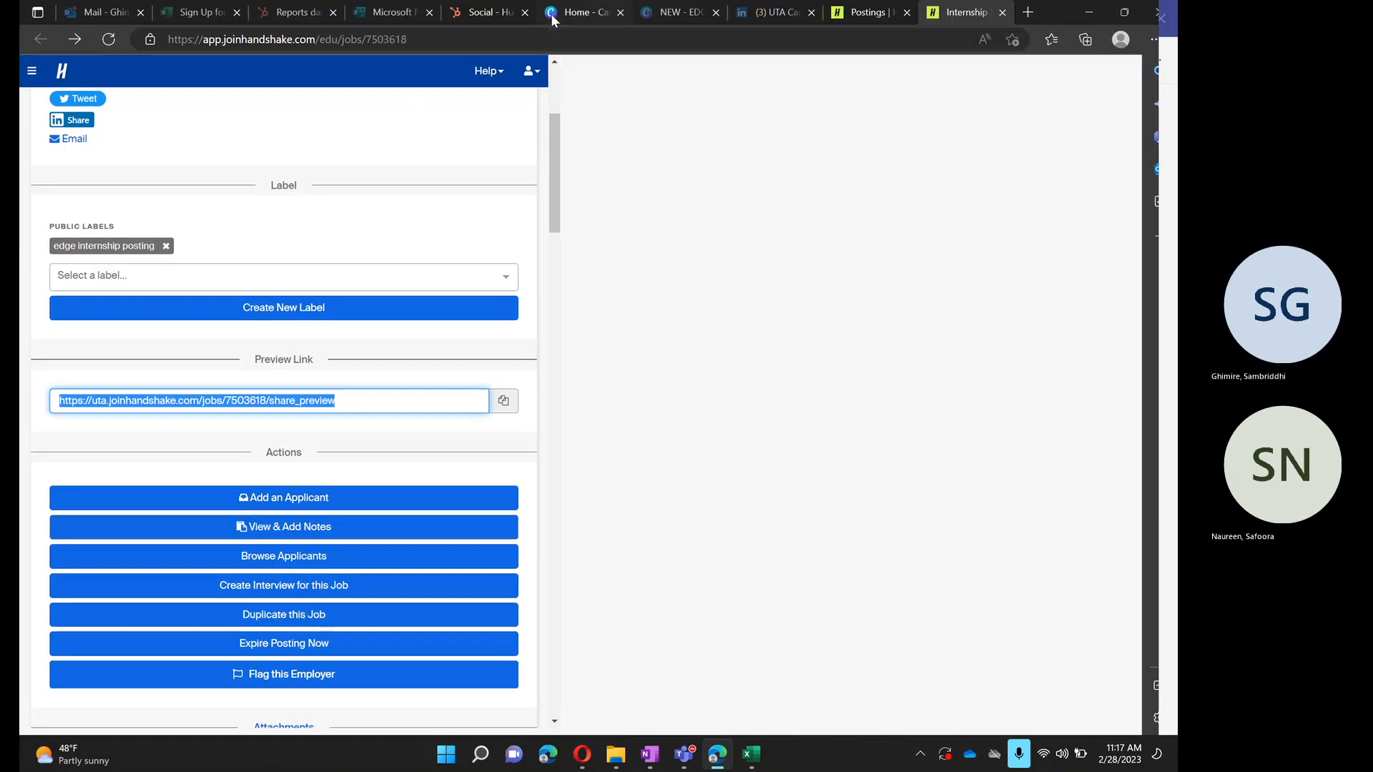
{"action": "left_click", "coordinate": [90, 14]}
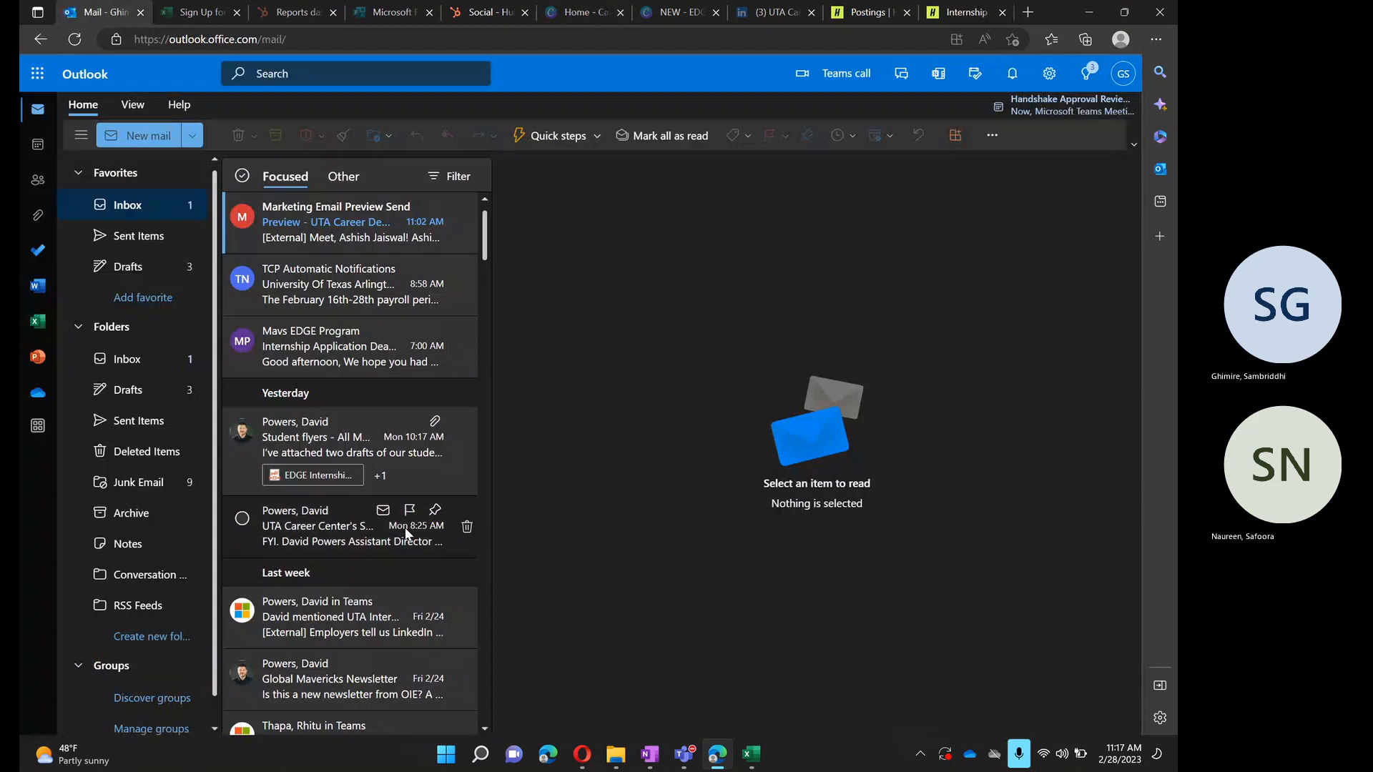
{"action": "left_click", "coordinate": [136, 422]}
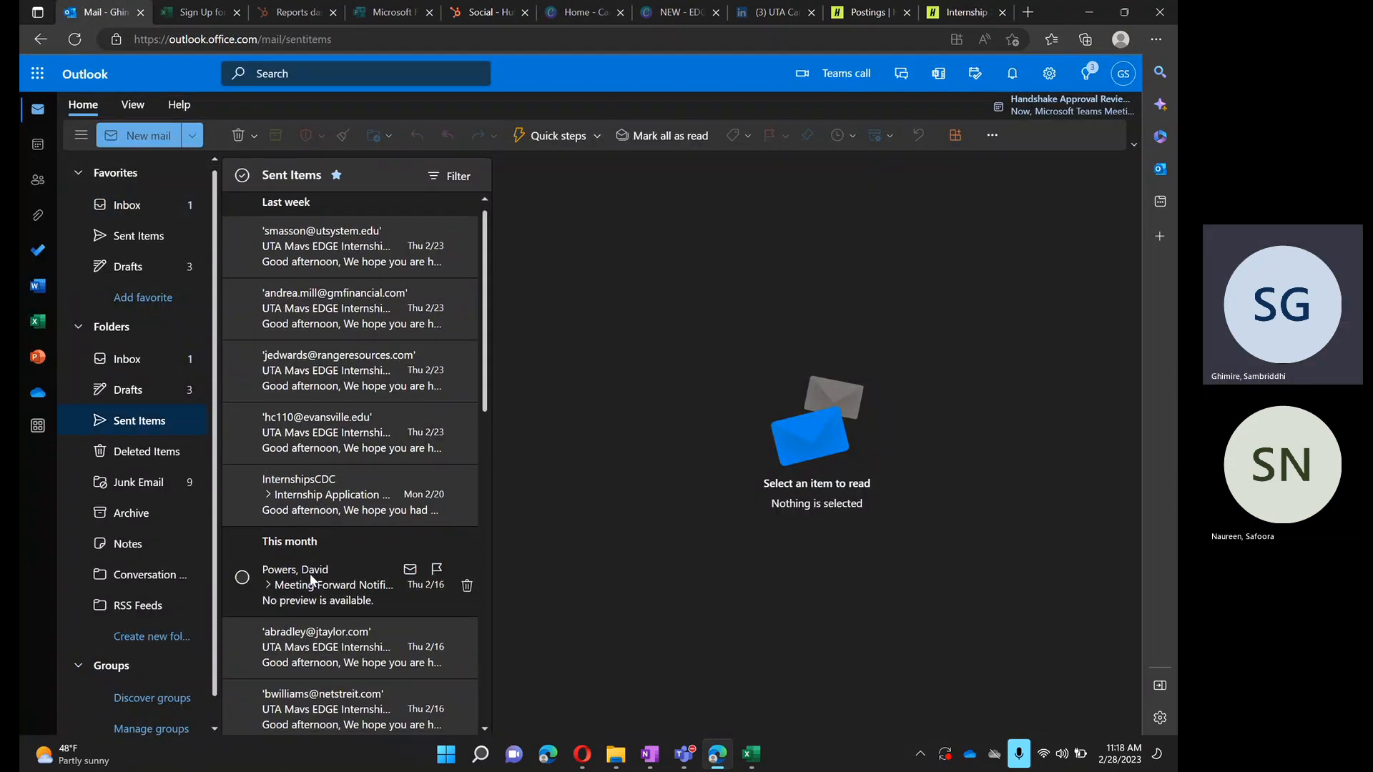
- Open the Feb 13 sent email "Internship Application Deadline Approaching Soon! APPLY NOW!" and examine its InternshipsCDC recipient list
{"action": "scroll", "coordinate": [310, 574], "scroll_direction": "down", "scroll_amount": 3}
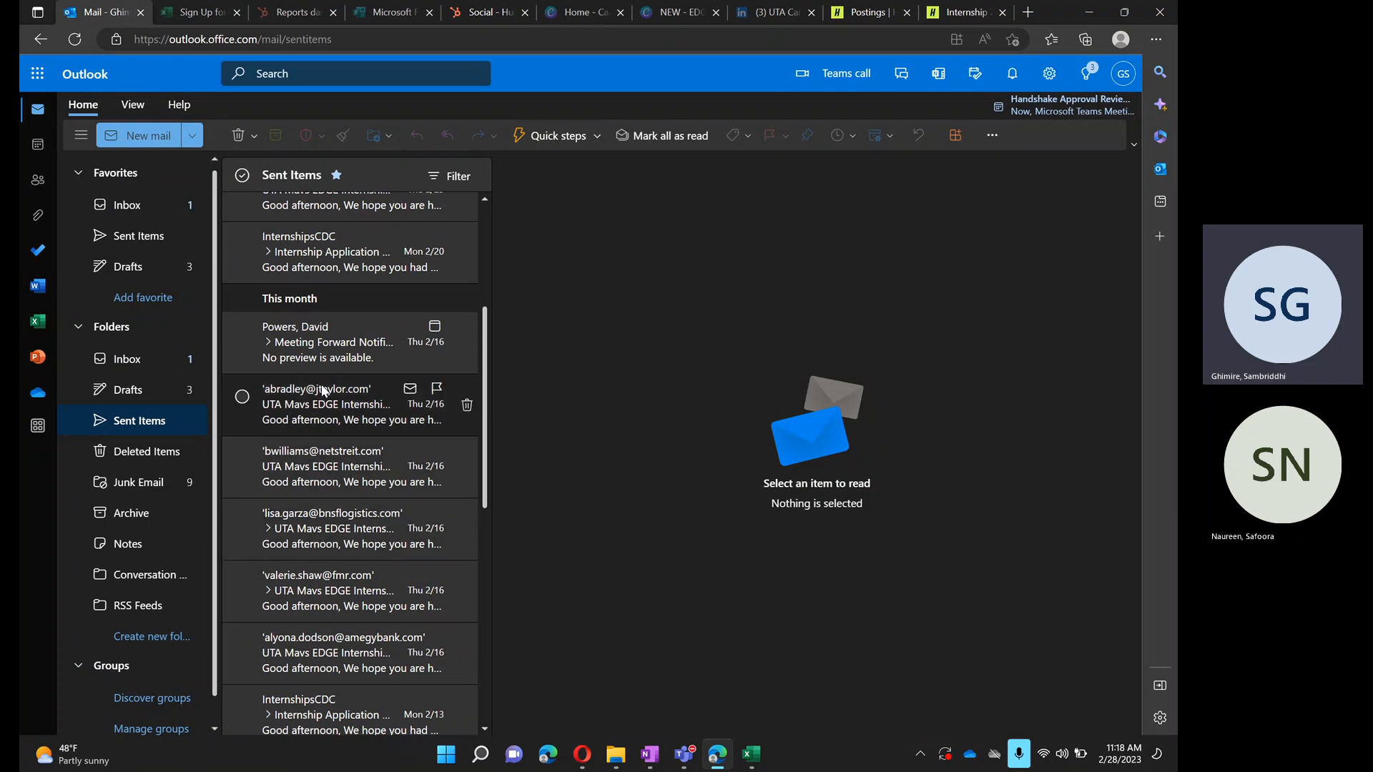
{"action": "scroll", "coordinate": [302, 619], "scroll_direction": "down", "scroll_amount": 1}
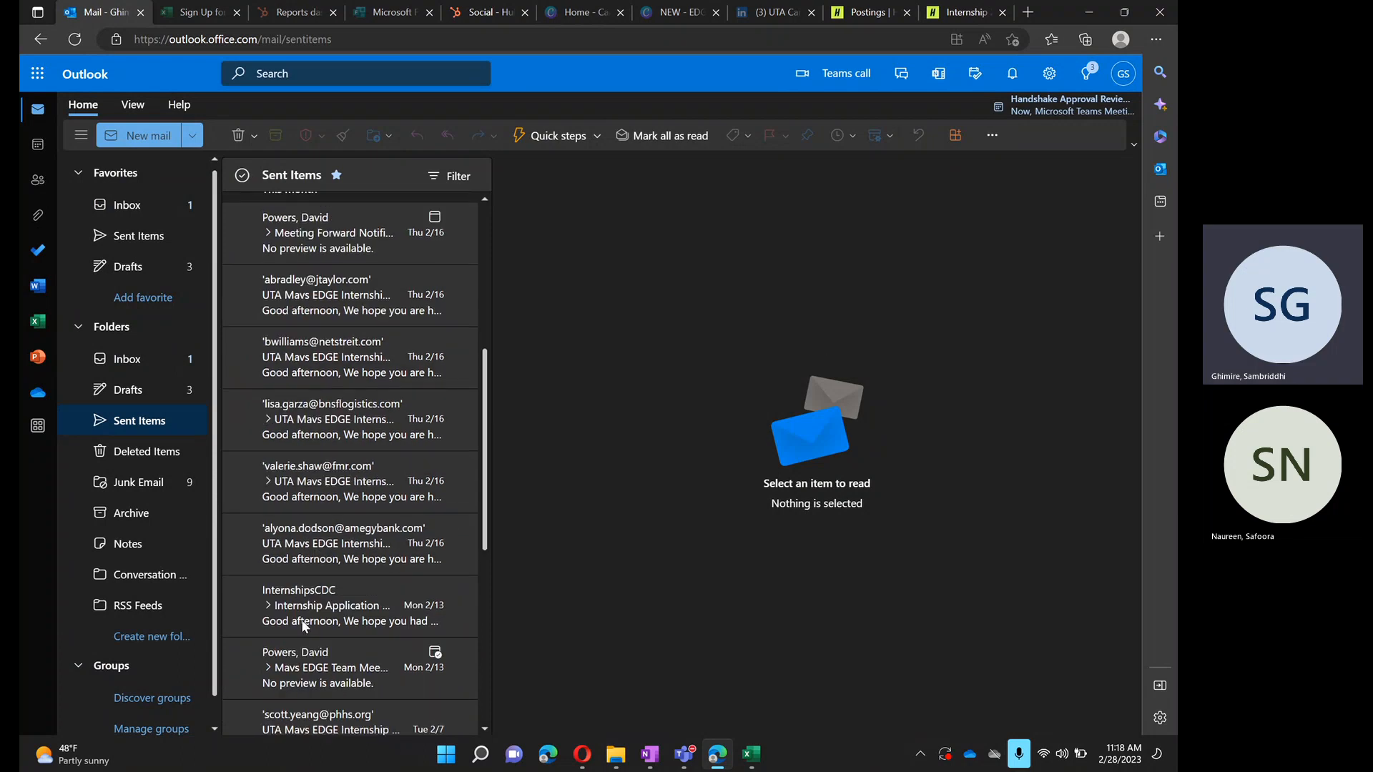
{"action": "left_click", "coordinate": [310, 614]}
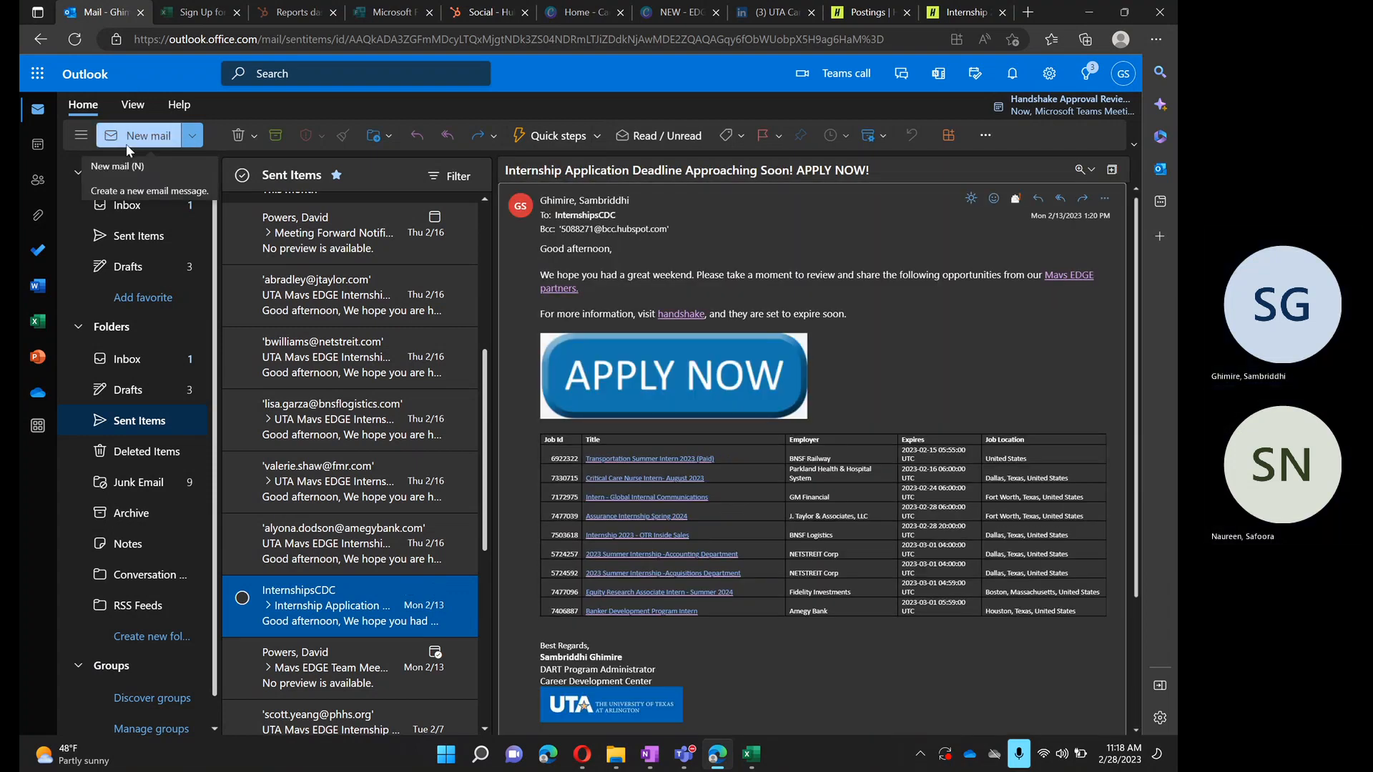
{"action": "mouse_move", "coordinate": [565, 221]}
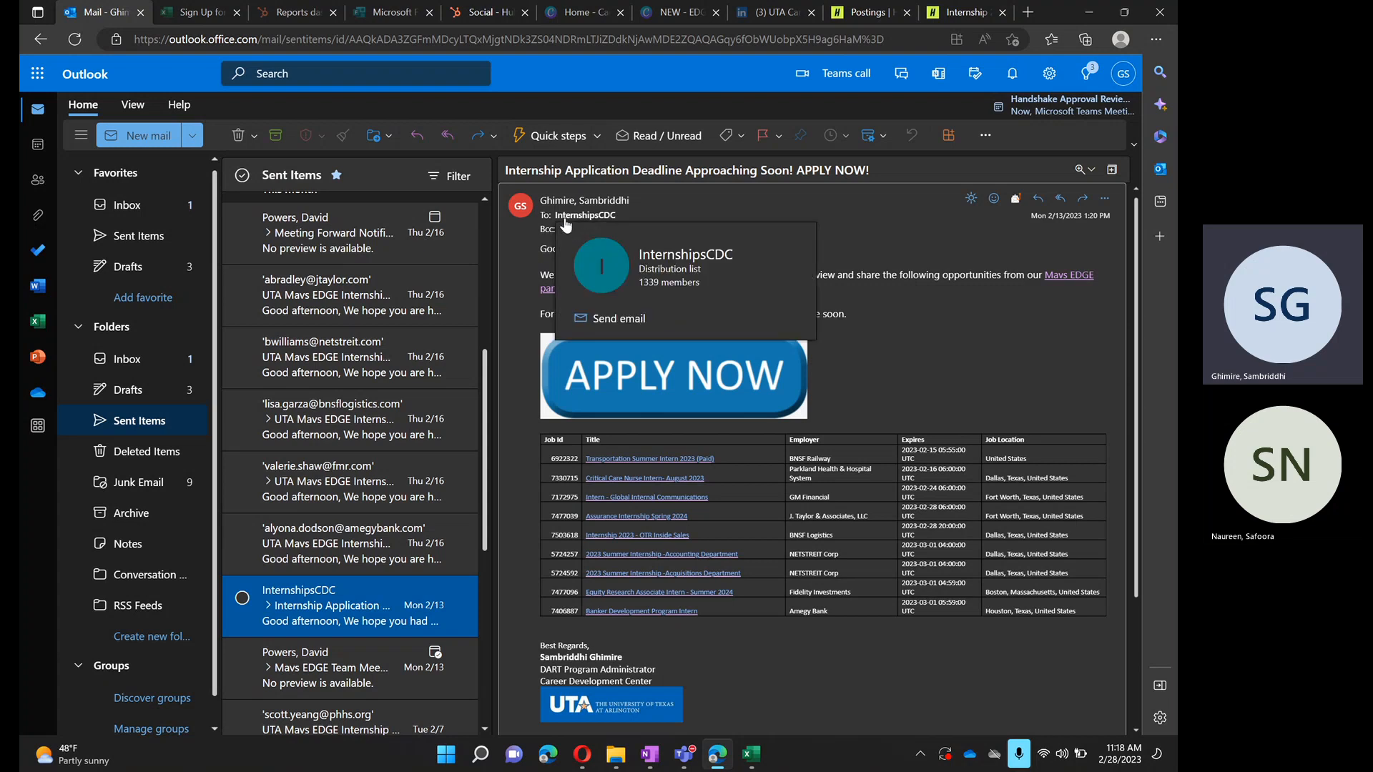
{"action": "mouse_move", "coordinate": [636, 256]}
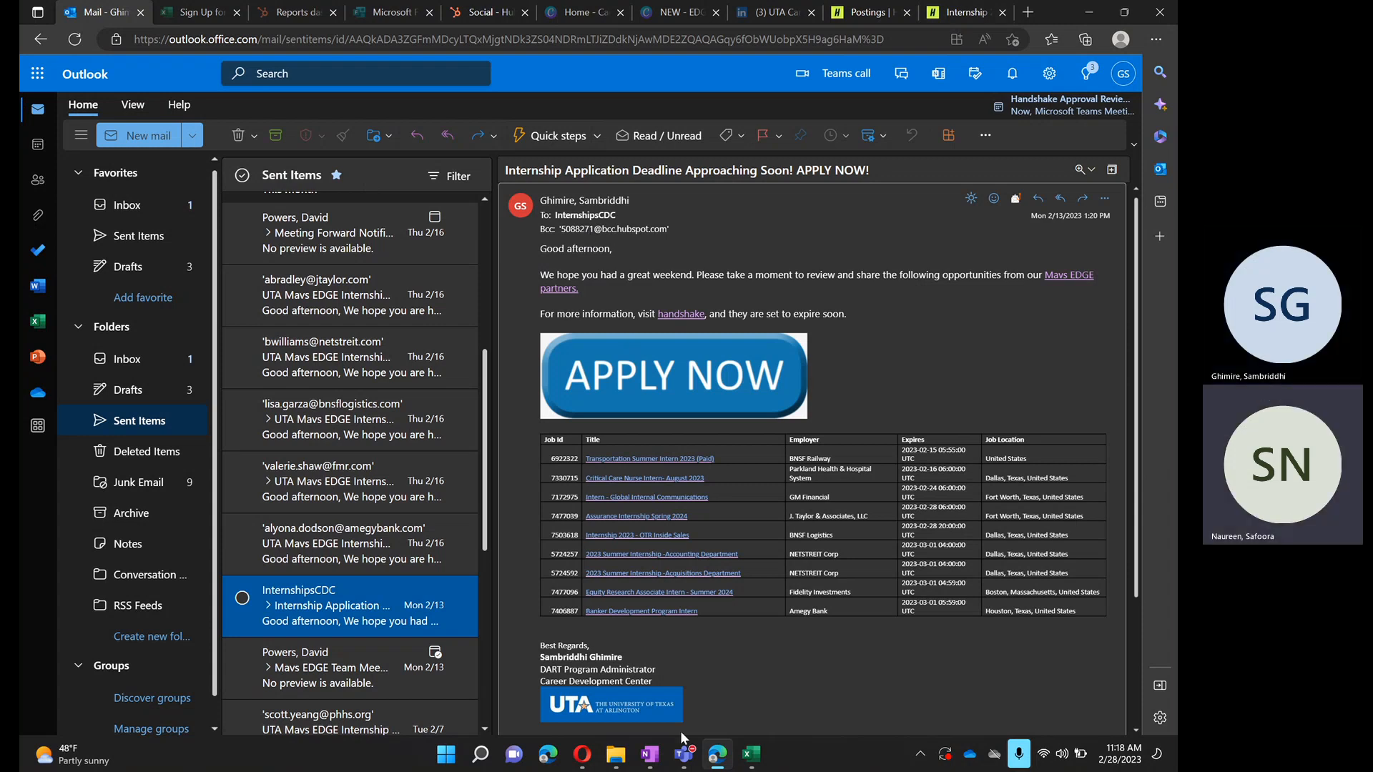
{"action": "mouse_move", "coordinate": [587, 224]}
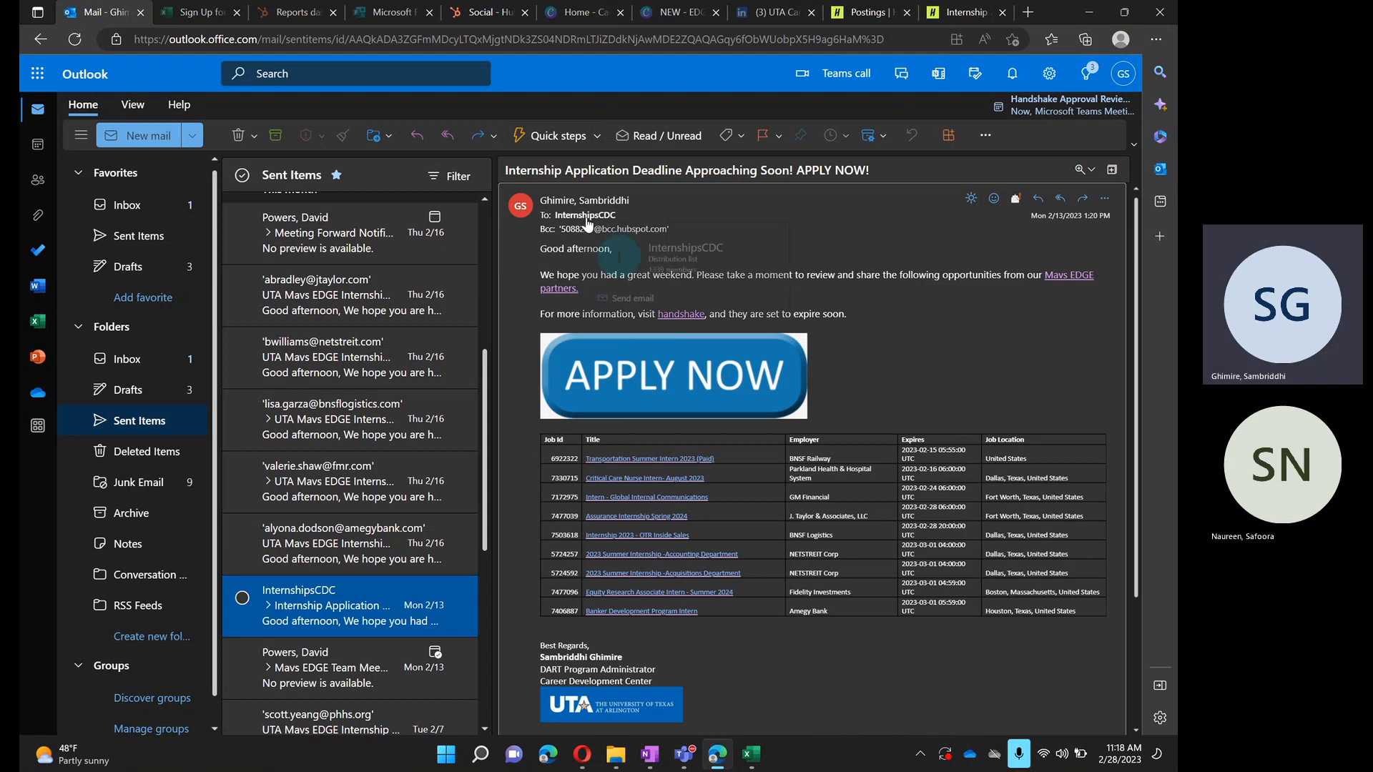
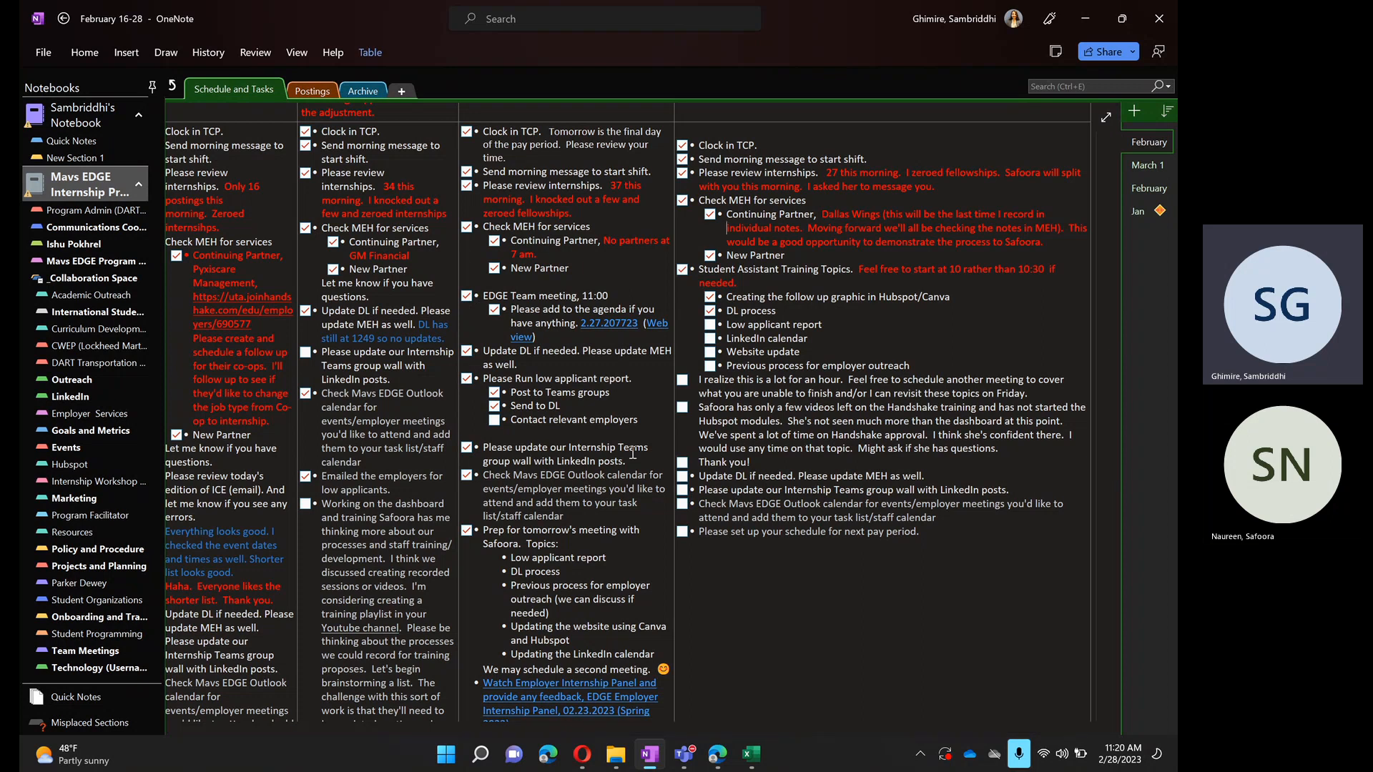
- Switch to Teams, open the Mavs EDGE Internship Program team's General channel, and examine the "Low Applicant Report- Feb 27" post's employer list and attachment
{"action": "left_click", "coordinate": [1102, 17]}
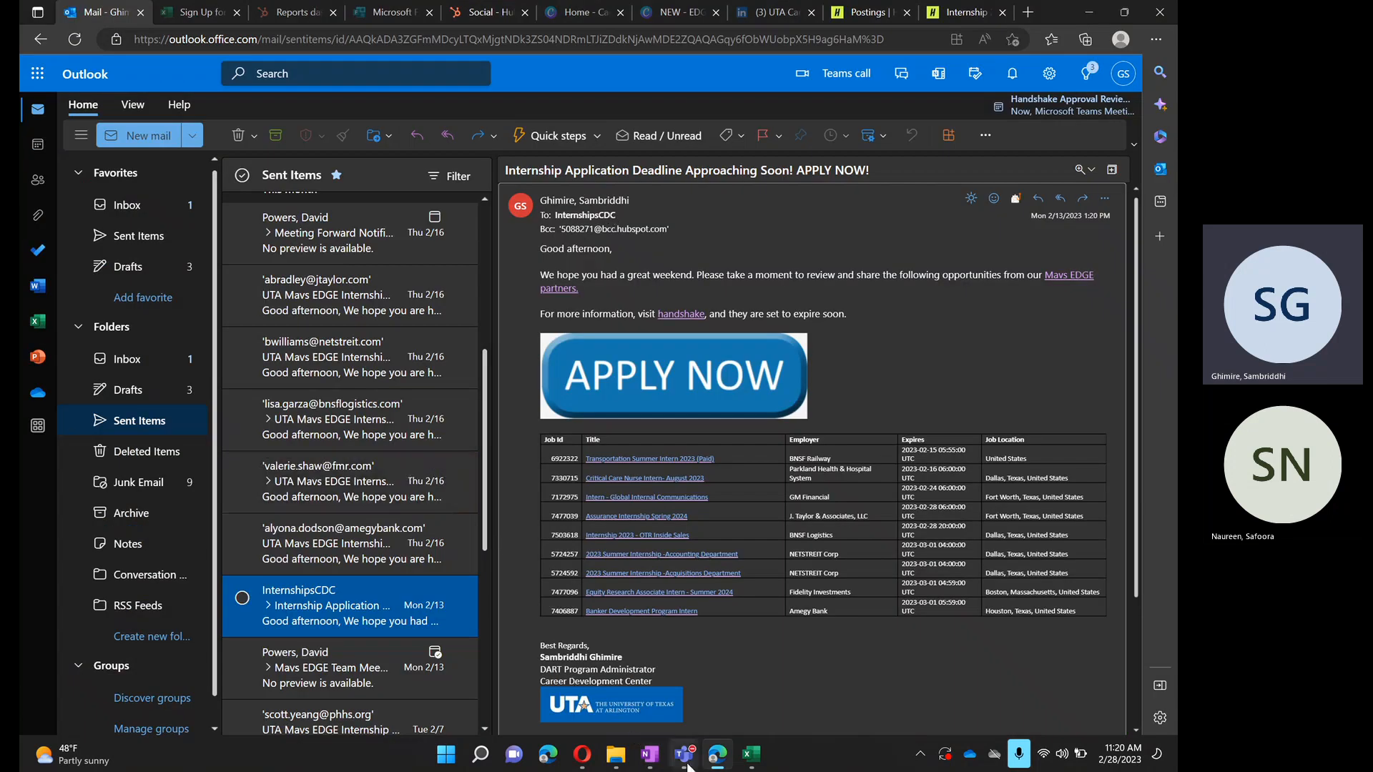
{"action": "mouse_move", "coordinate": [686, 763]}
{"action": "left_click", "coordinate": [517, 630]}
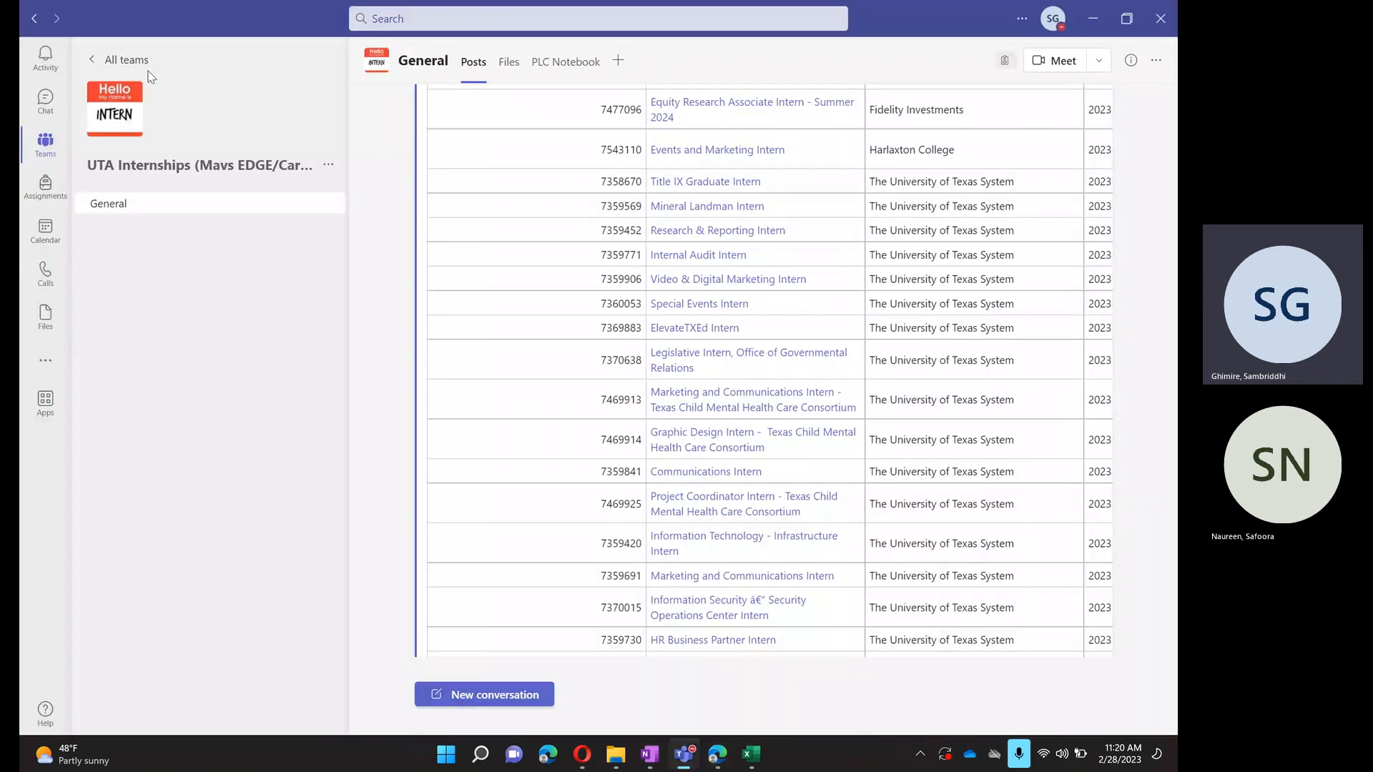
{"action": "left_click", "coordinate": [108, 60]}
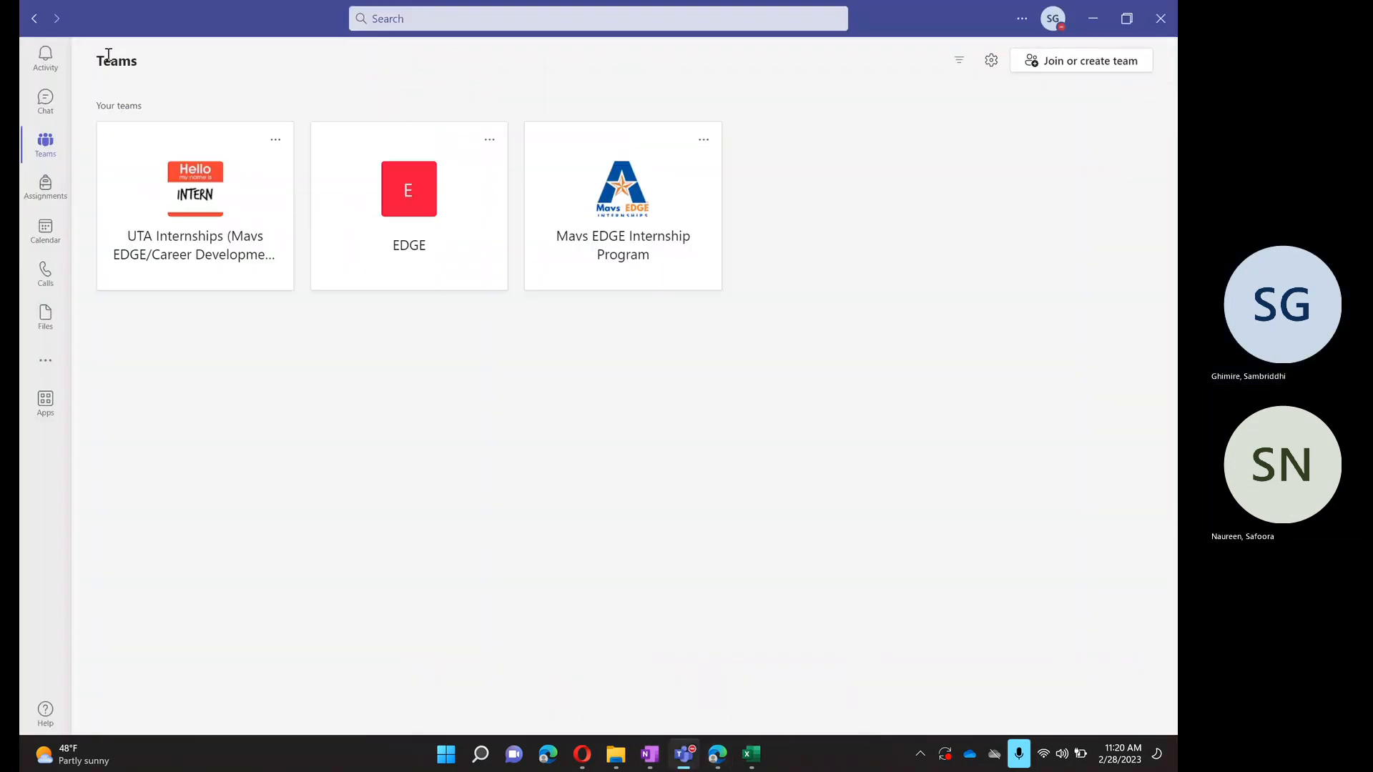
{"action": "left_click", "coordinate": [592, 244]}
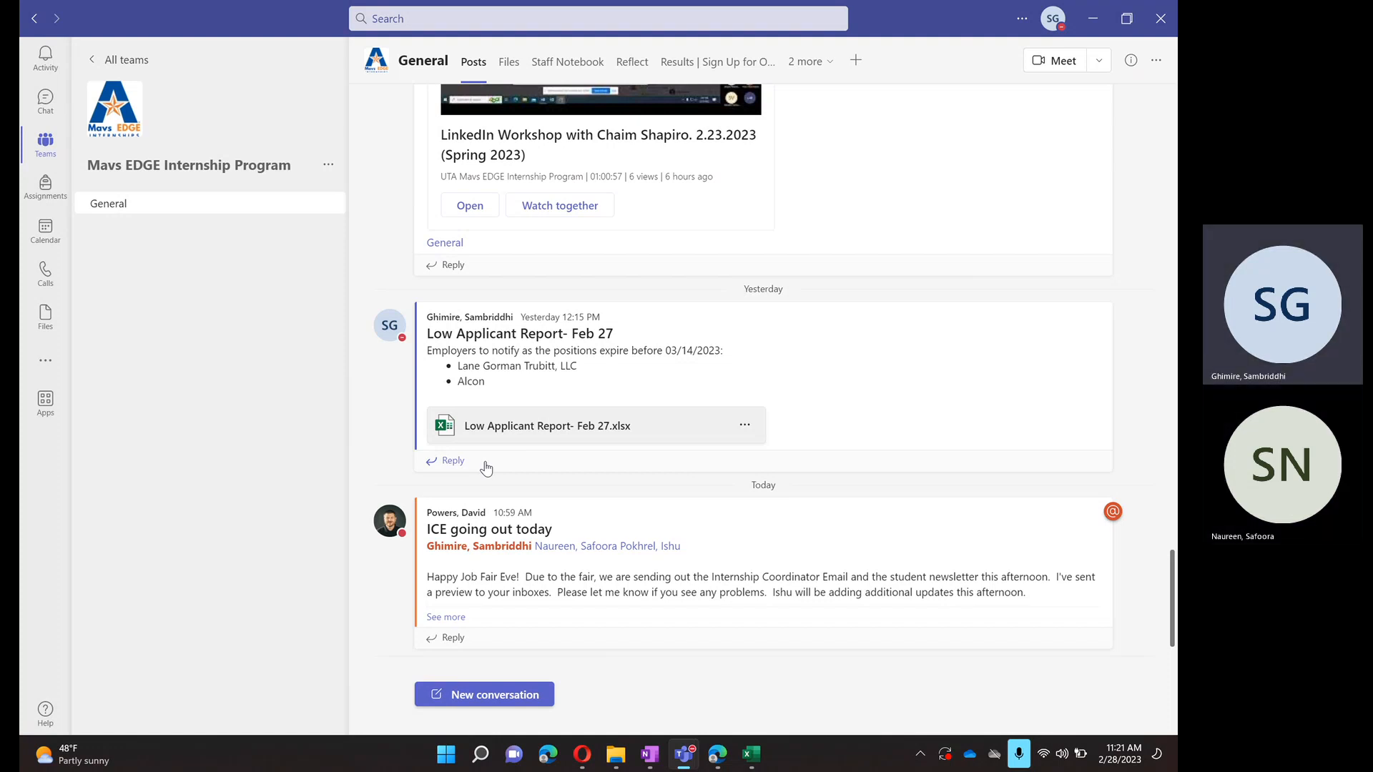
- Return to the browser and close the "Sign Up for Our Weekly Internship Email Update" workbook
{"action": "left_click", "coordinate": [1089, 19]}
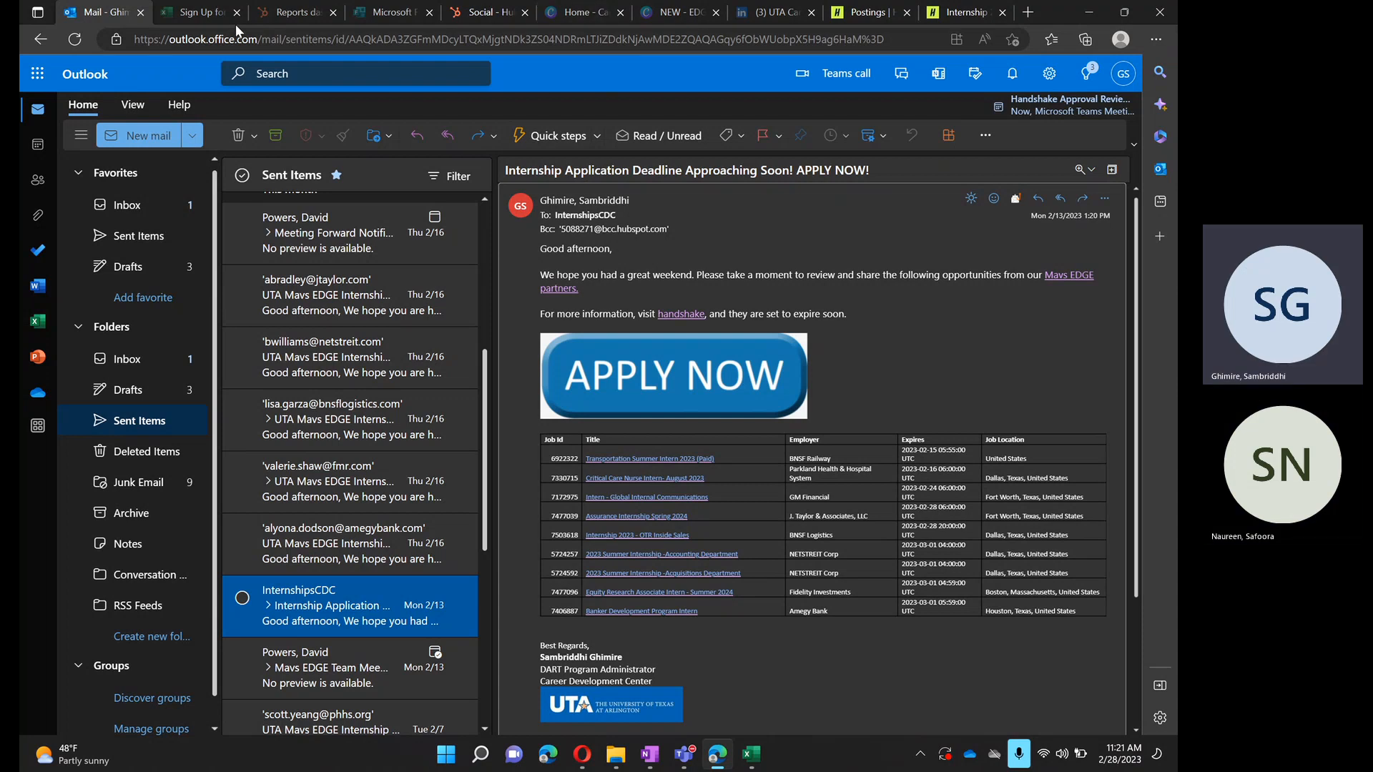
{"action": "left_click", "coordinate": [176, 16]}
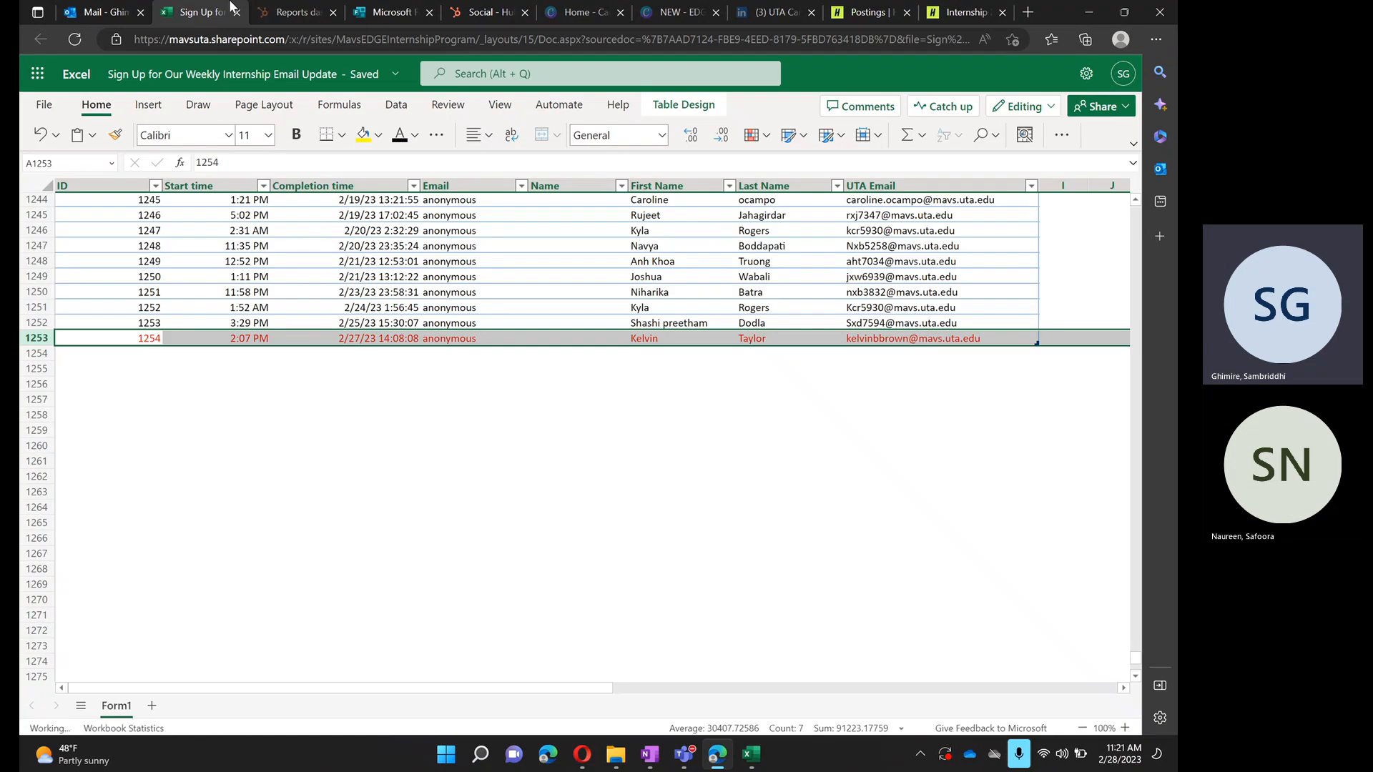
{"action": "left_click", "coordinate": [234, 13]}
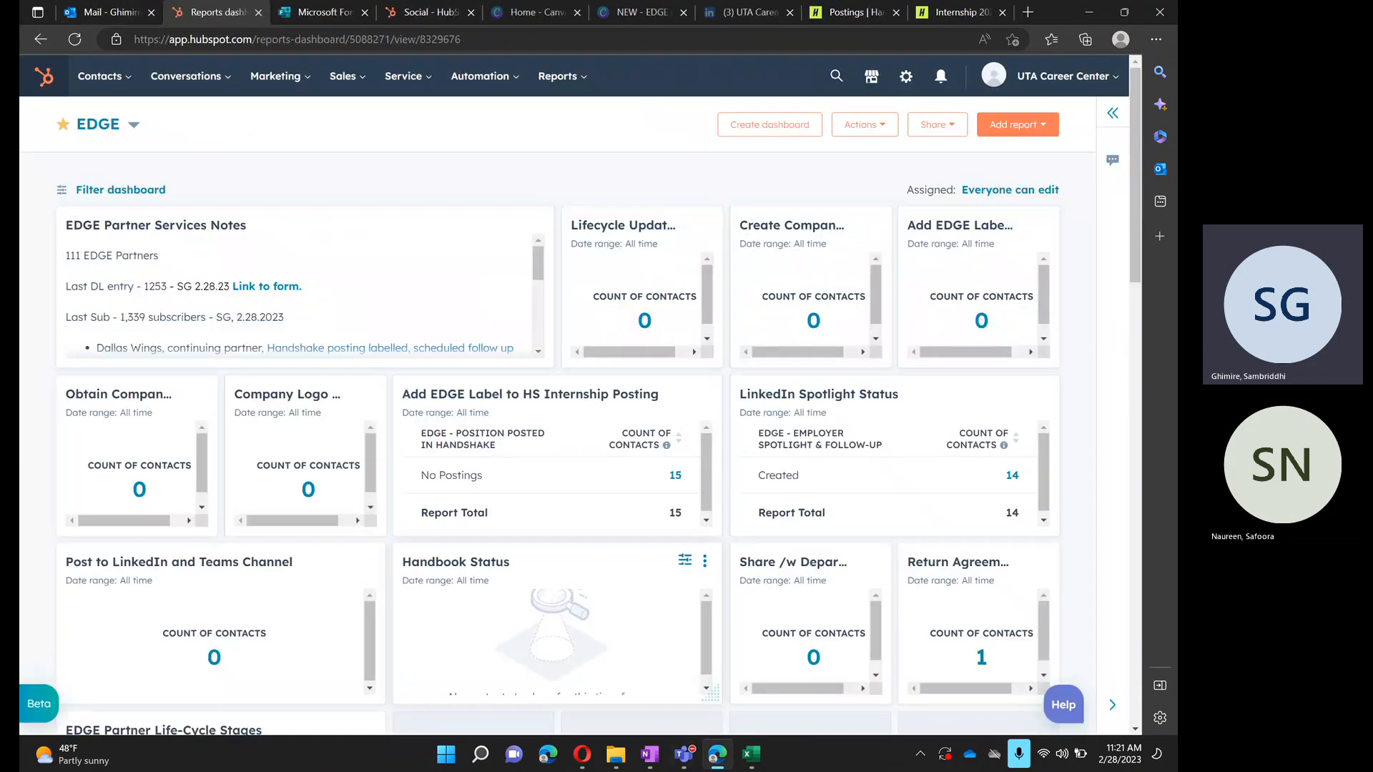
- Review the last employers and expiration dates in the Low Applicant Report- Training workbook against the February 2023 calendar
{"action": "left_click", "coordinate": [756, 759]}
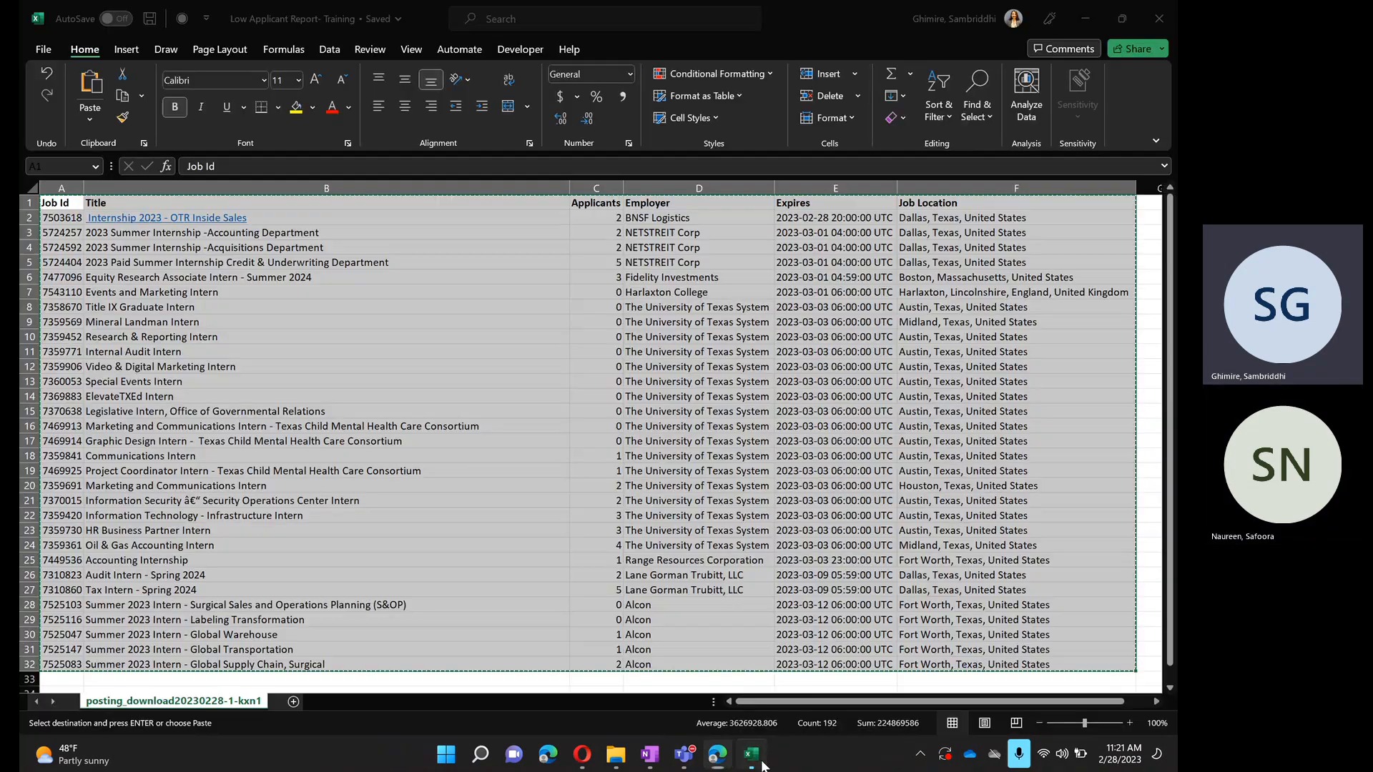
{"action": "left_click", "coordinate": [687, 575]}
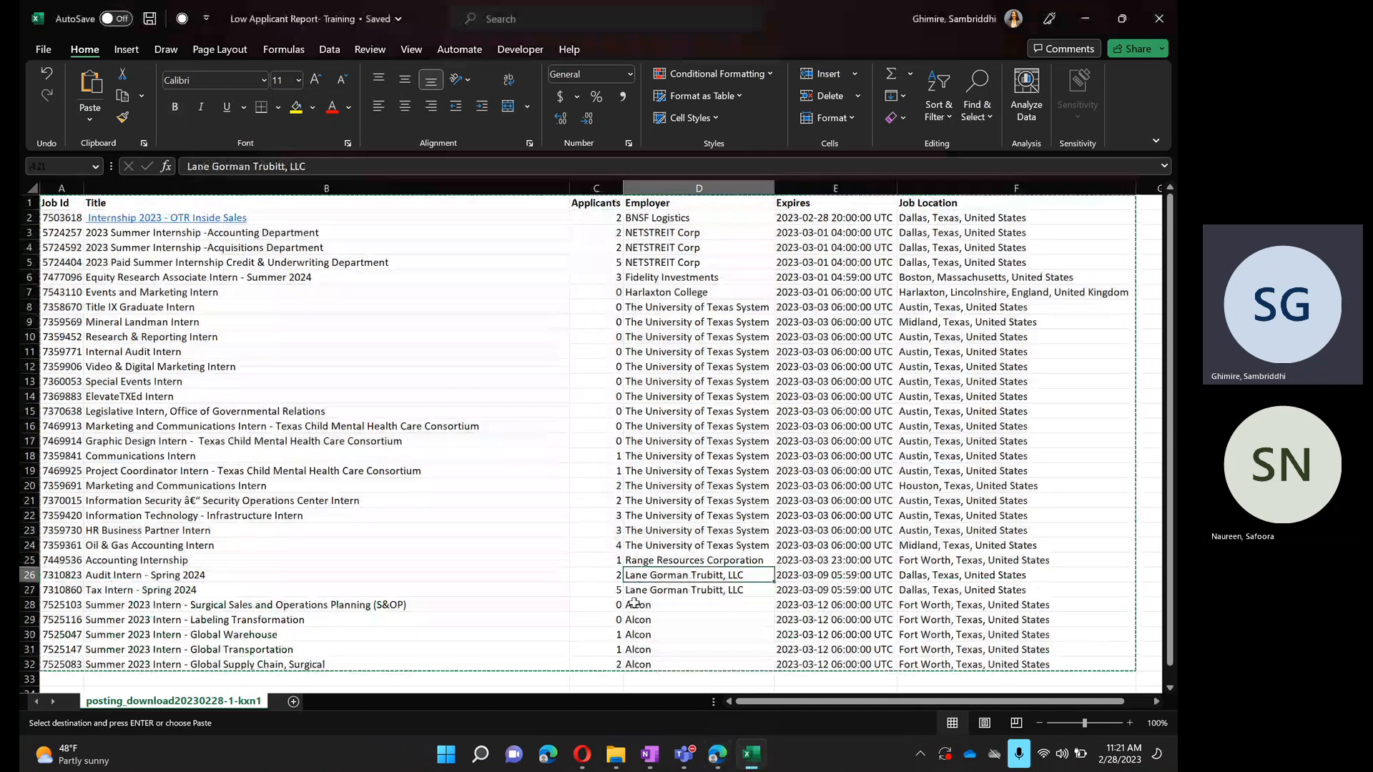
{"action": "scroll", "coordinate": [550, 652], "scroll_direction": "down", "scroll_amount": 3}
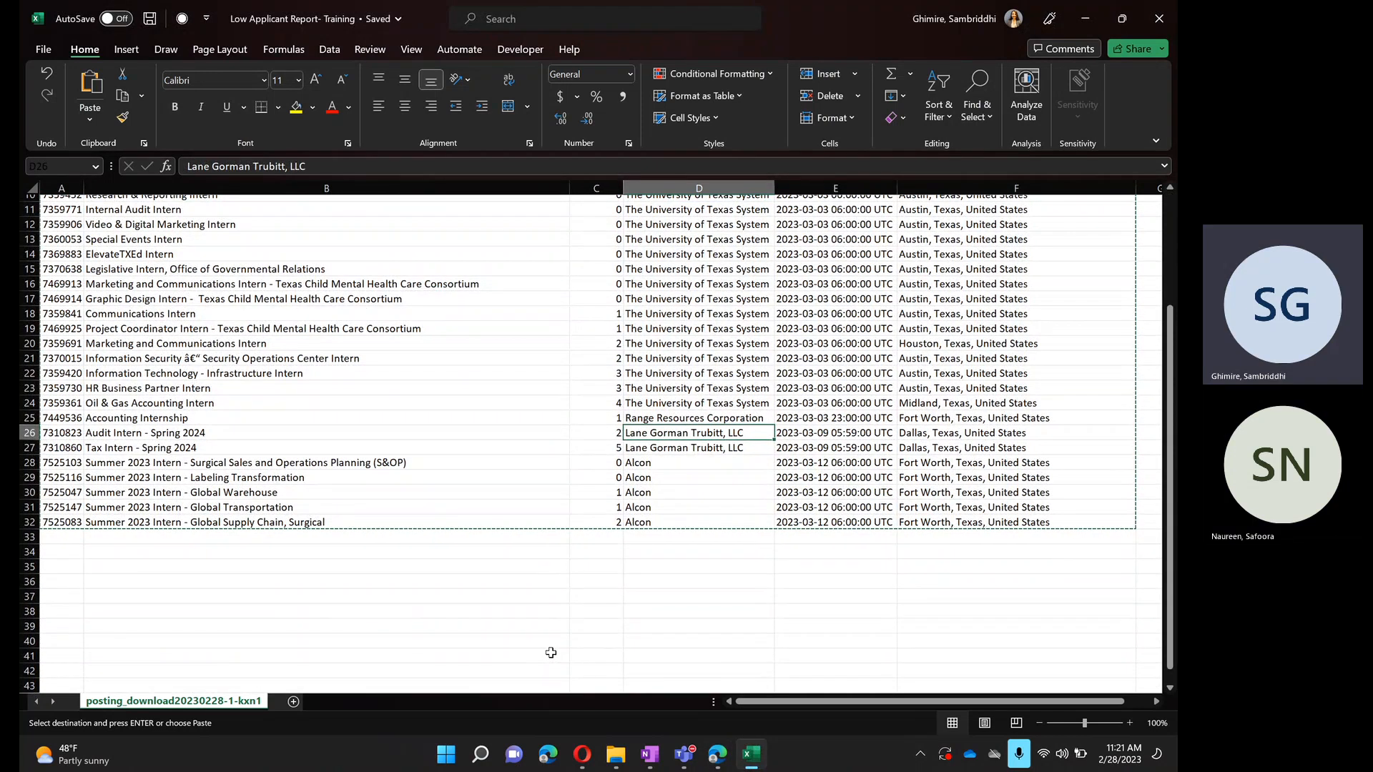
{"action": "left_click", "coordinate": [1098, 13]}
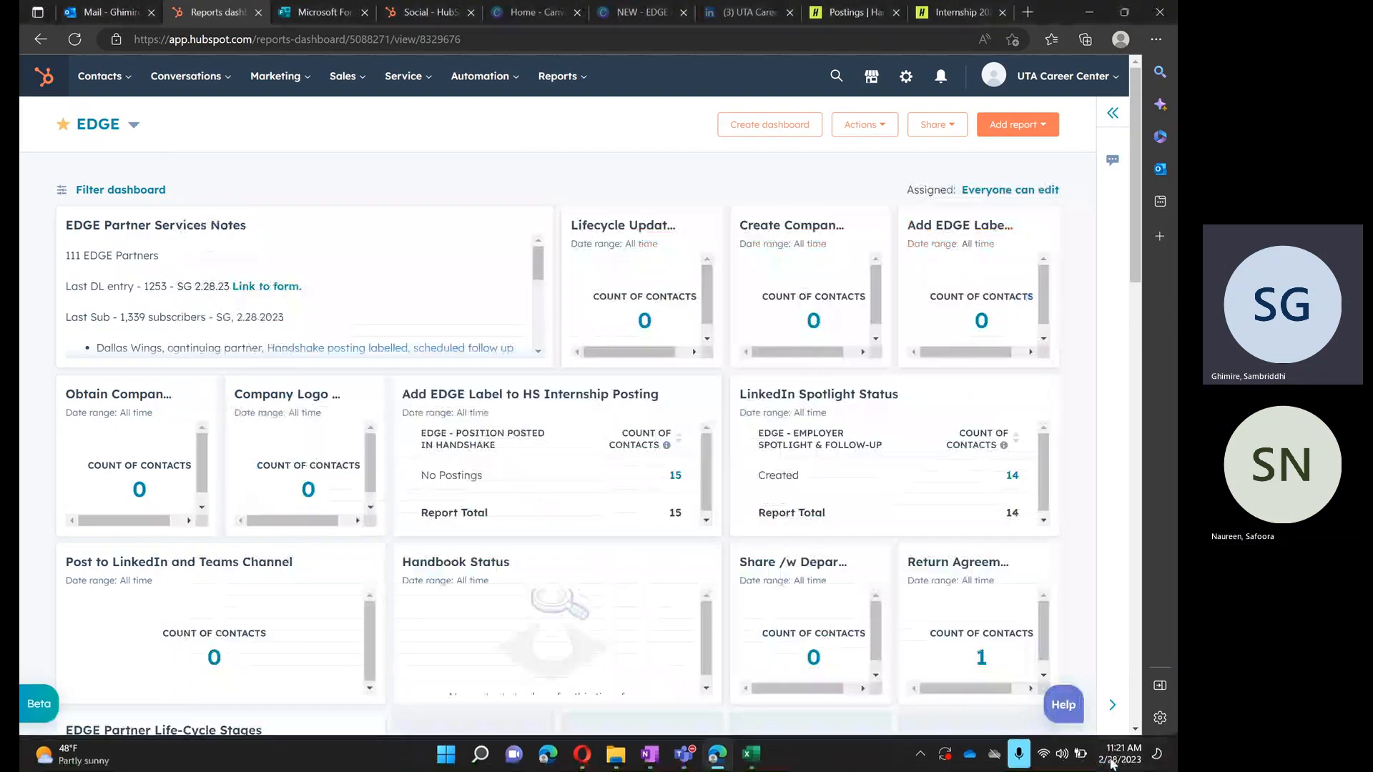
{"action": "left_click", "coordinate": [1113, 762]}
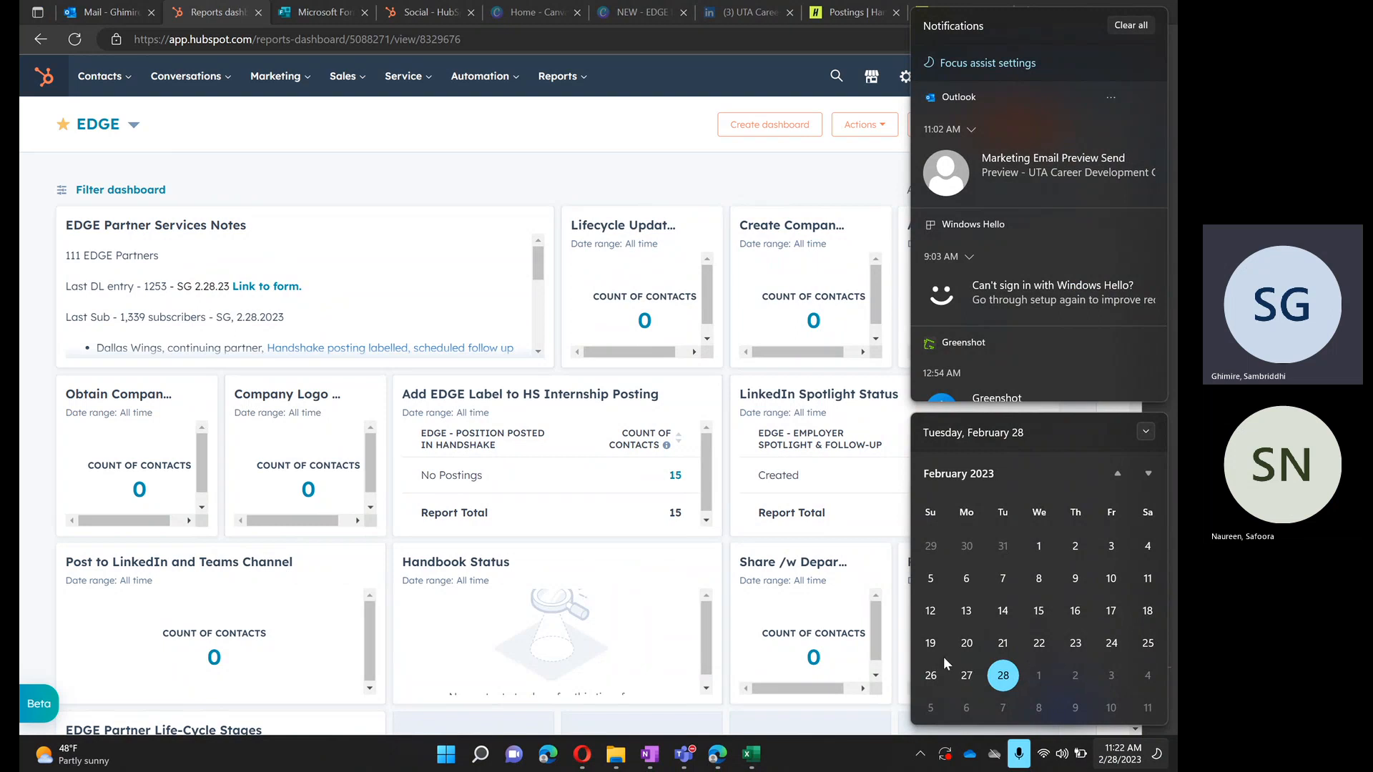
{"action": "left_click", "coordinate": [697, 150]}
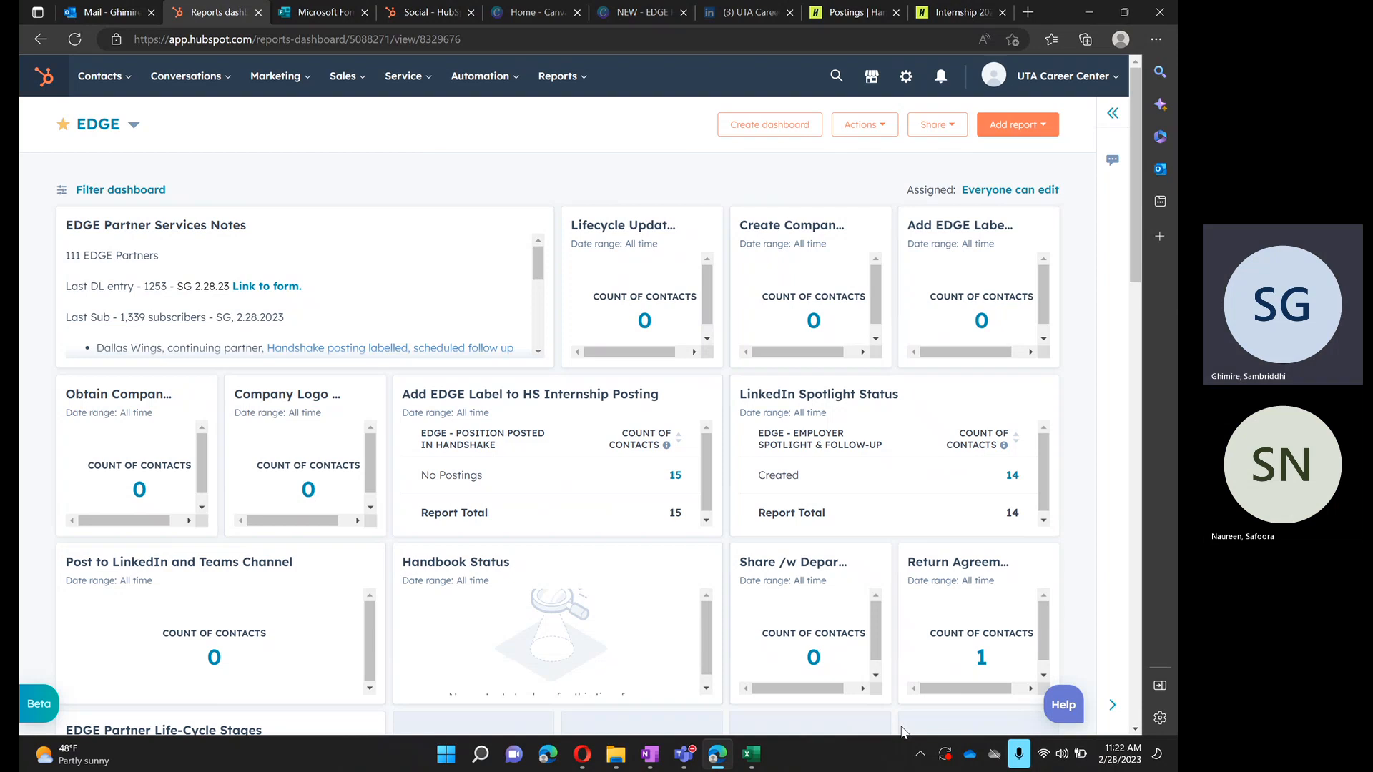
- Launch the desktop Outlook app with the temporary mailbox and maximize its window
{"action": "key", "text": "super"}
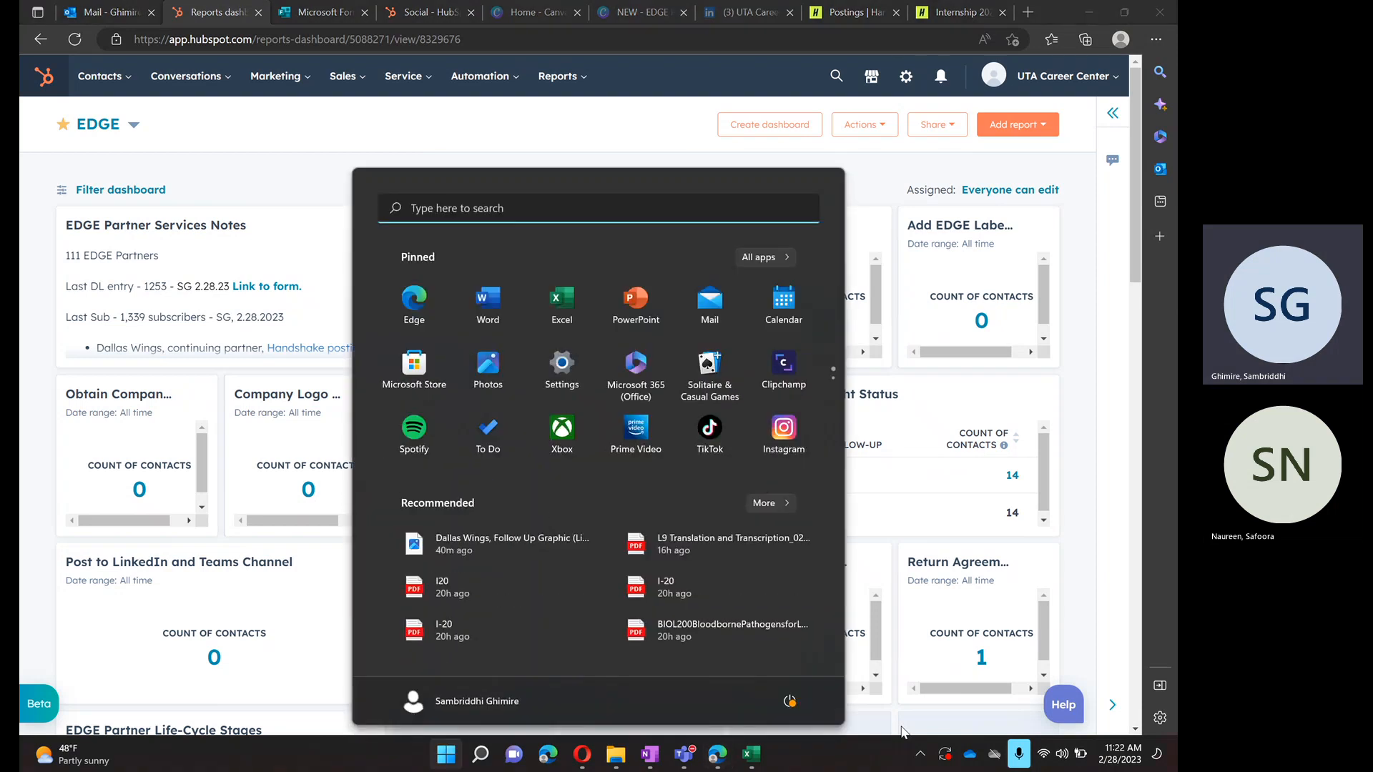
{"action": "type", "text": "ou"}
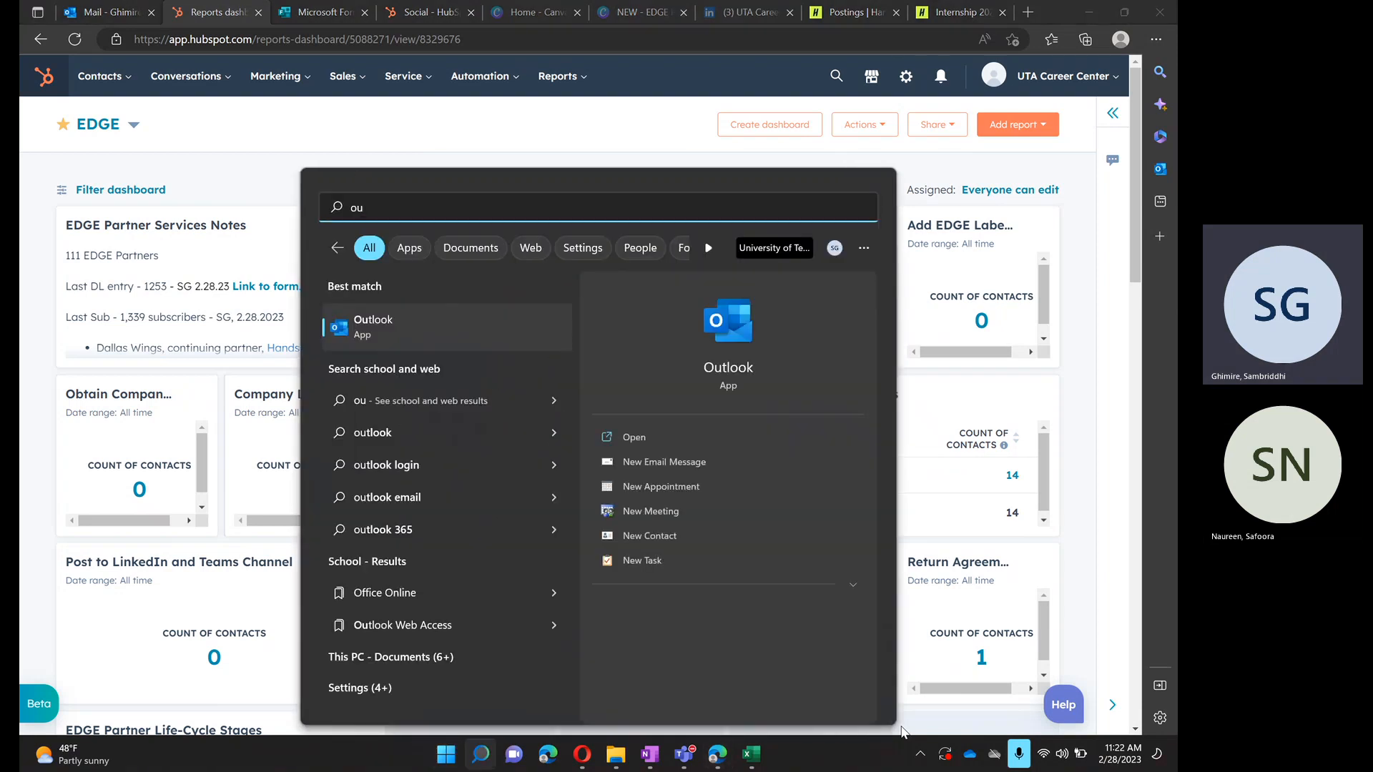
{"action": "key", "text": "Return"}
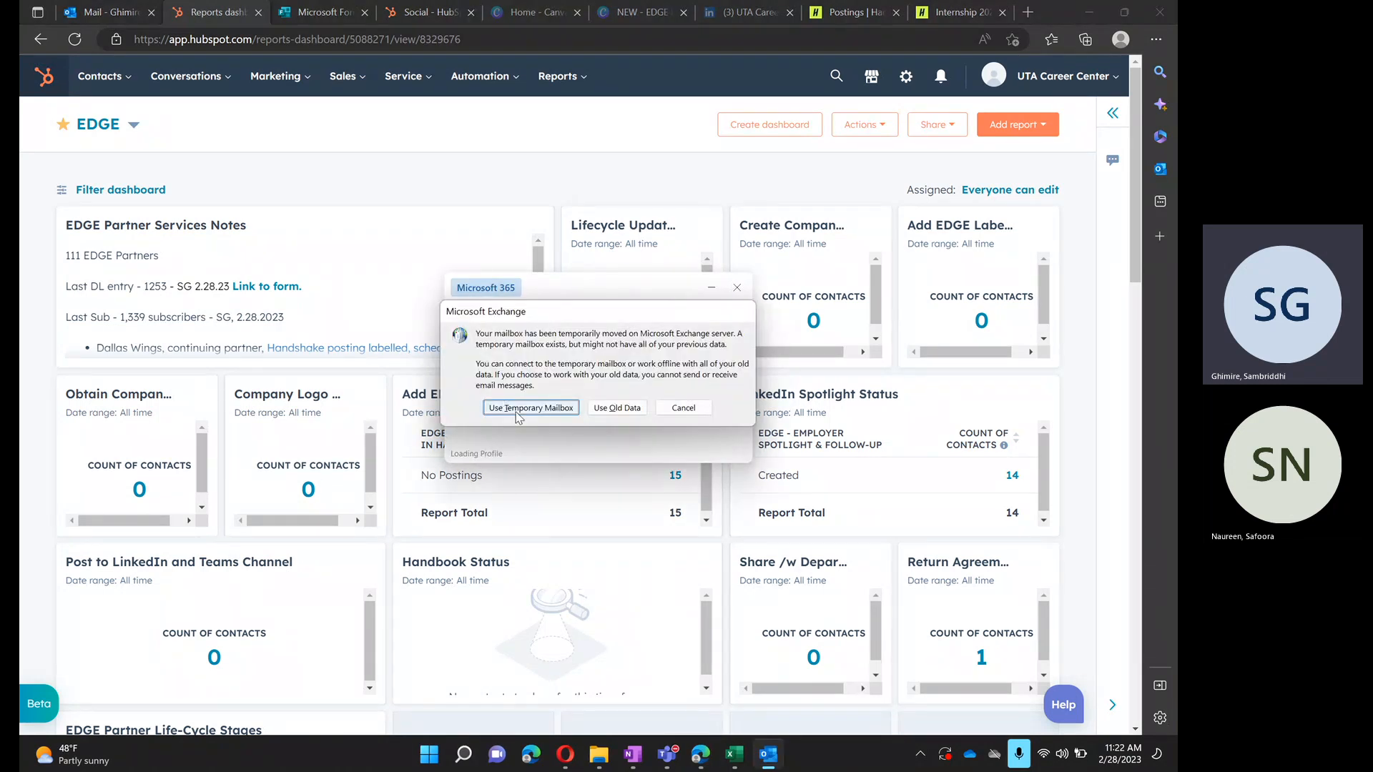
{"action": "left_click", "coordinate": [518, 409]}
{"action": "left_click", "coordinate": [516, 411]}
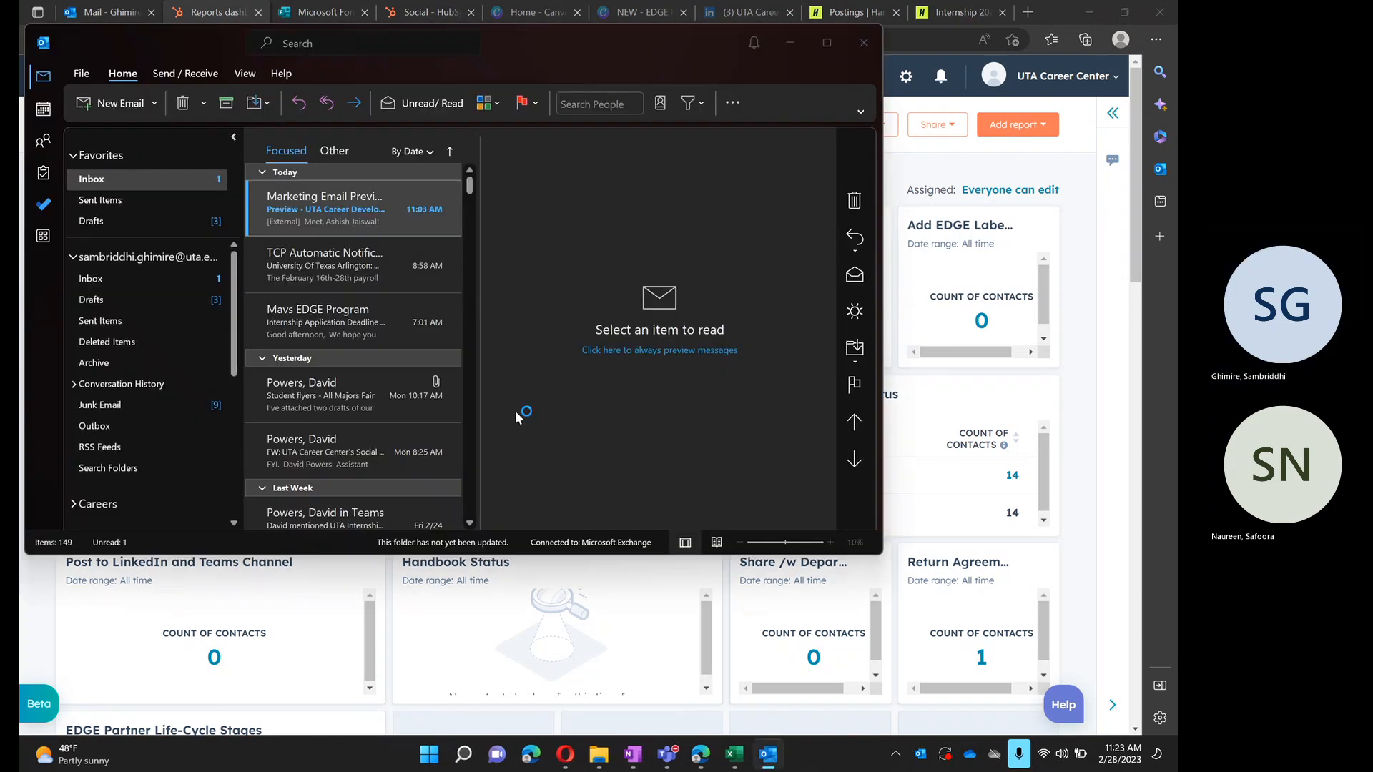
{"action": "left_click", "coordinate": [829, 39]}
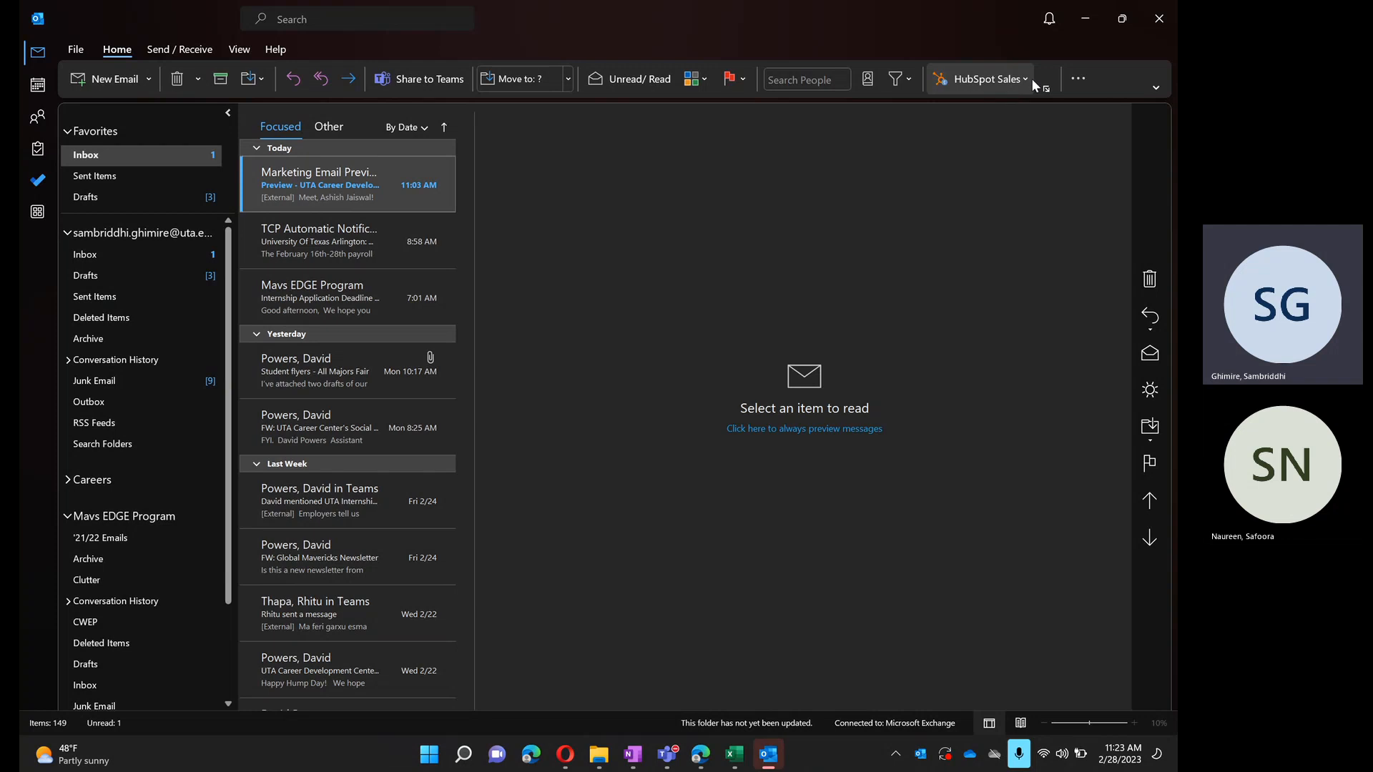
- Examine the HubSpot Sales add-in options and the mailbox folders in Outlook, then minimize the window
{"action": "left_click", "coordinate": [1007, 70]}
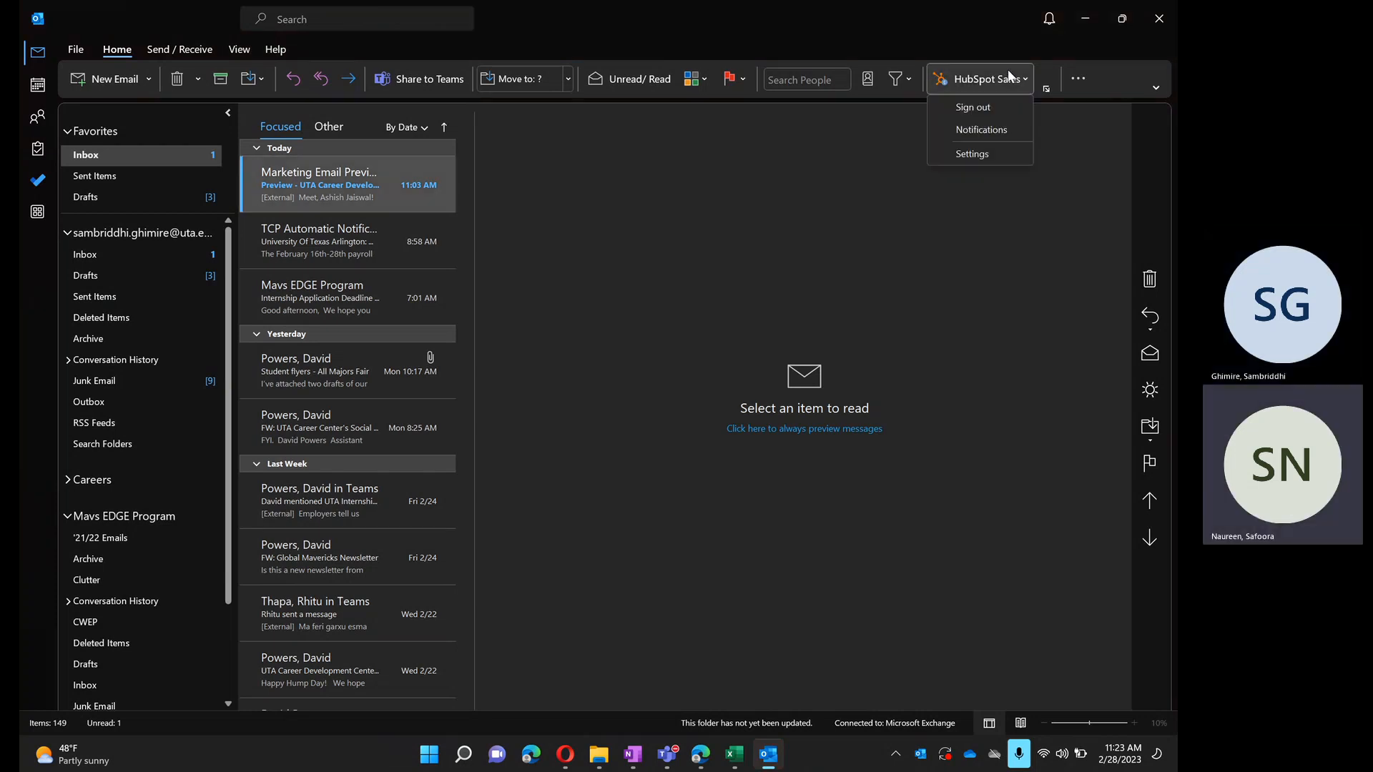
{"action": "left_click", "coordinate": [1007, 70]}
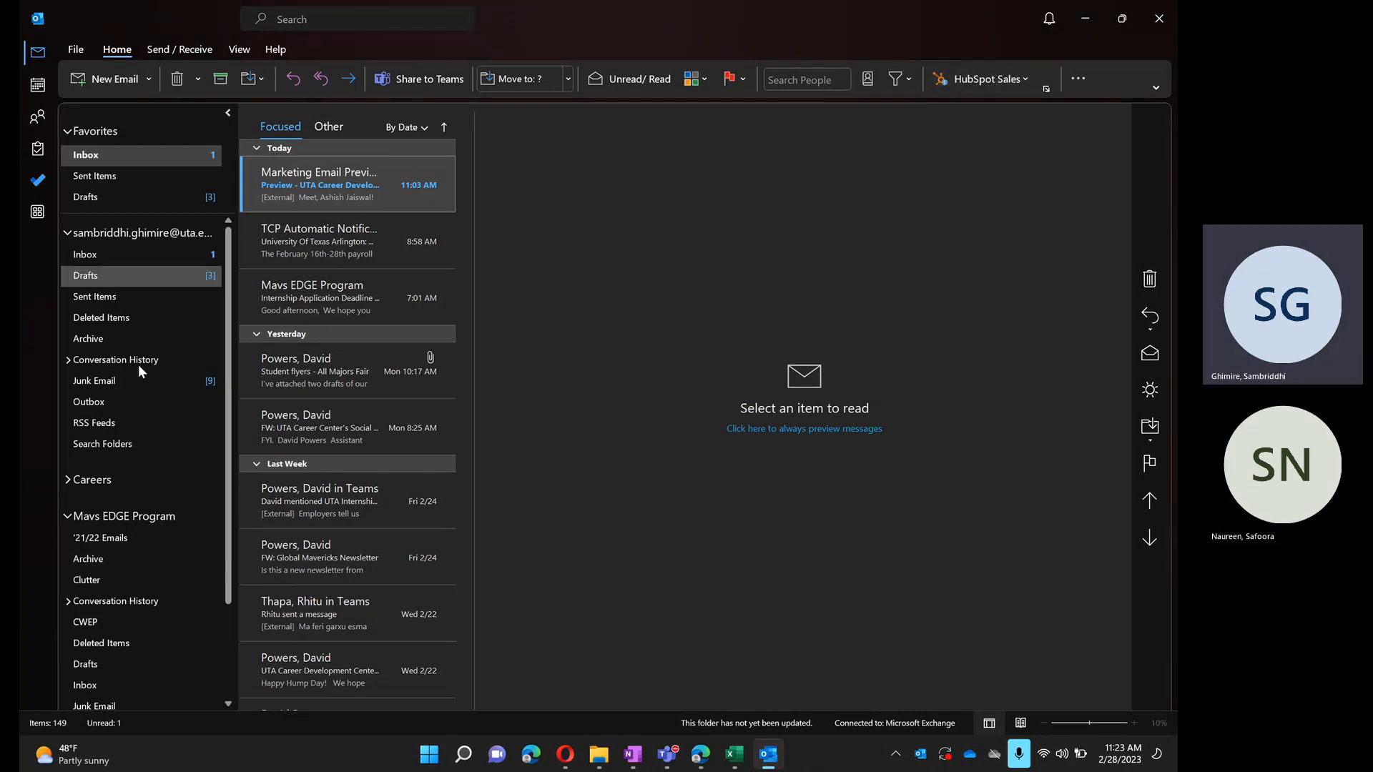
{"action": "left_click", "coordinate": [1094, 22]}
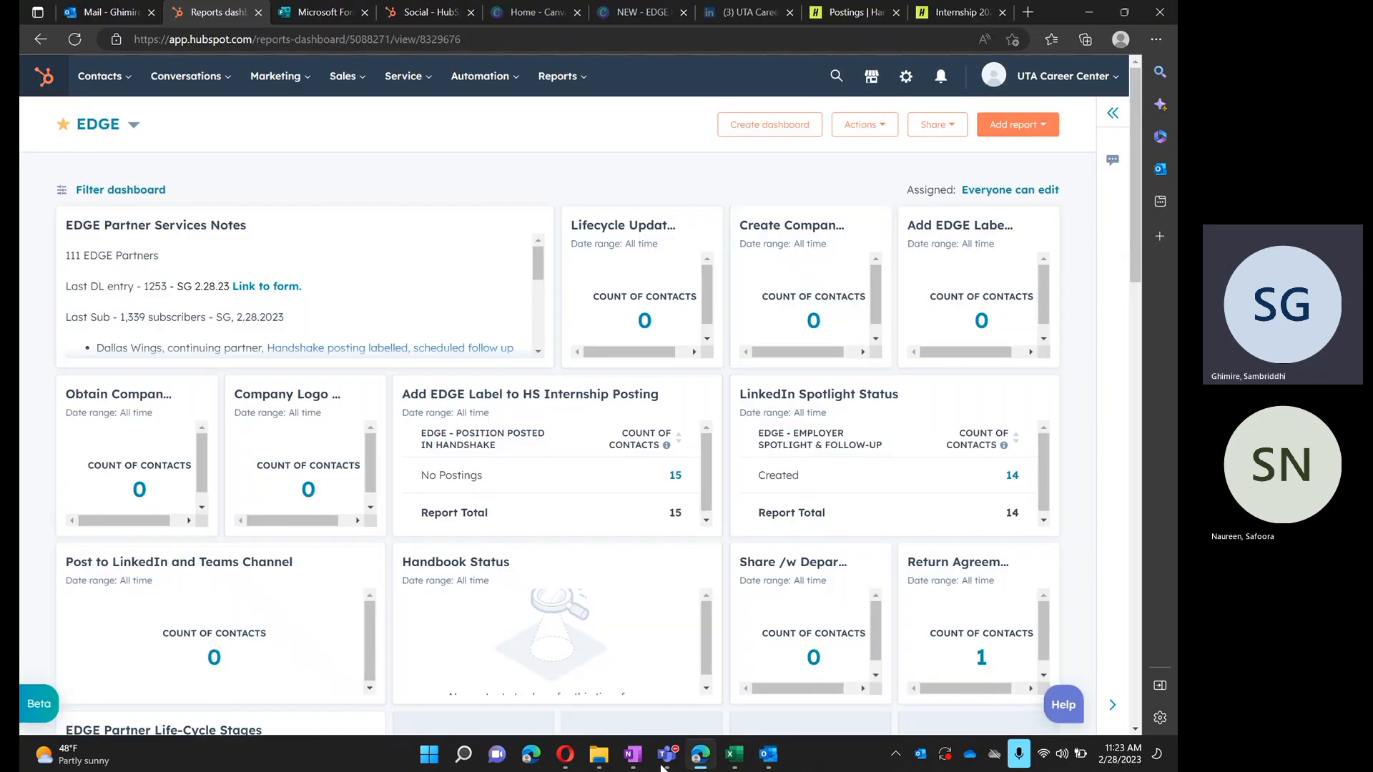
- Switch to OneNote and look through the Policy and Procedure and Employer Services sections of the Mavs EDGE notebook
{"action": "left_click", "coordinate": [642, 757]}
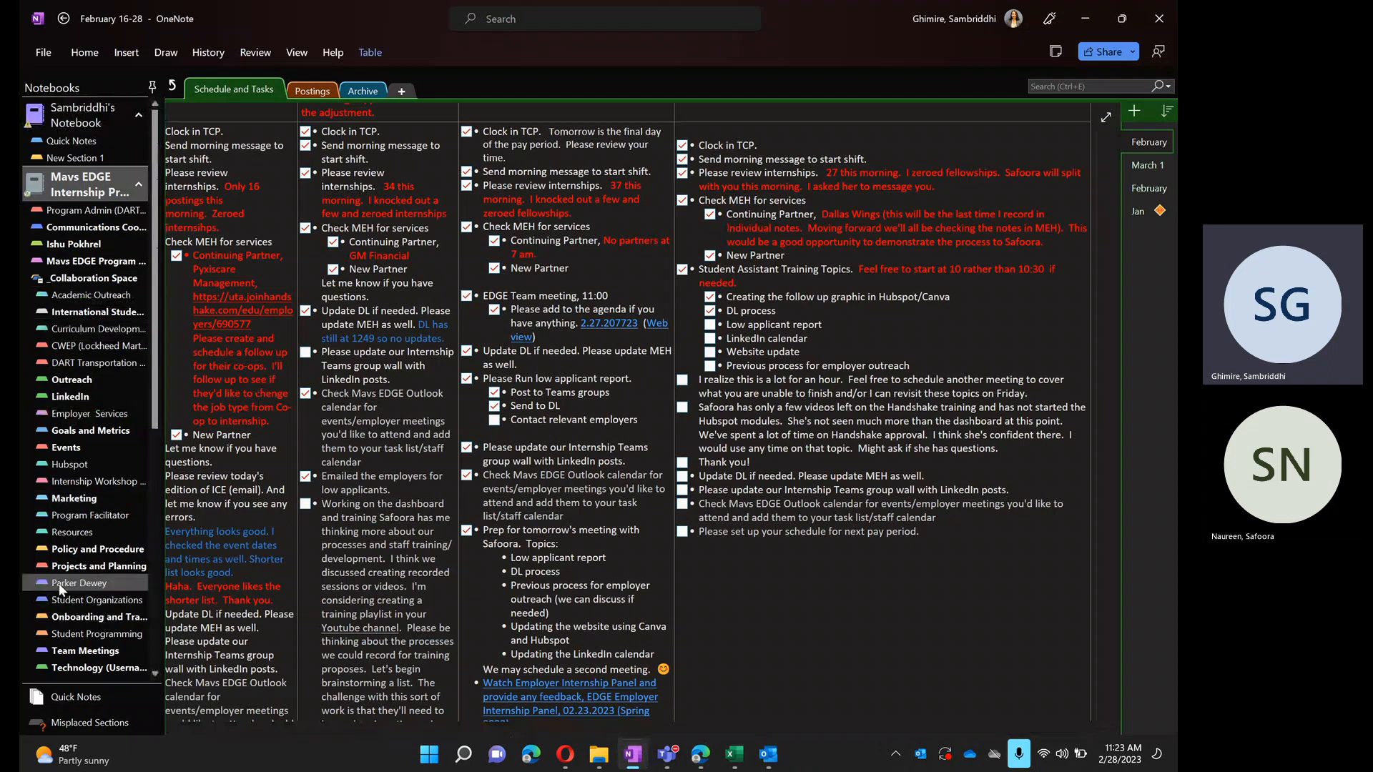
{"action": "left_click", "coordinate": [121, 555]}
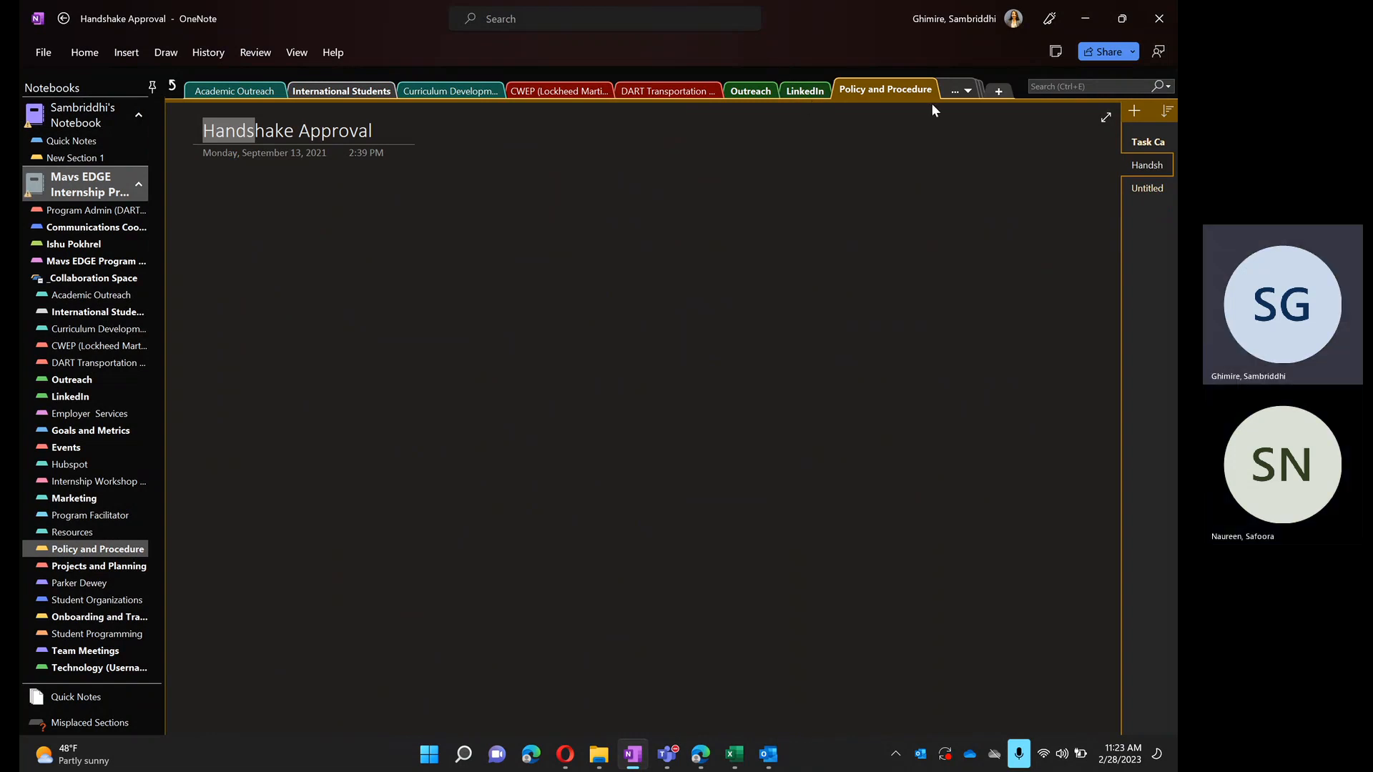
{"action": "left_click", "coordinate": [956, 91]}
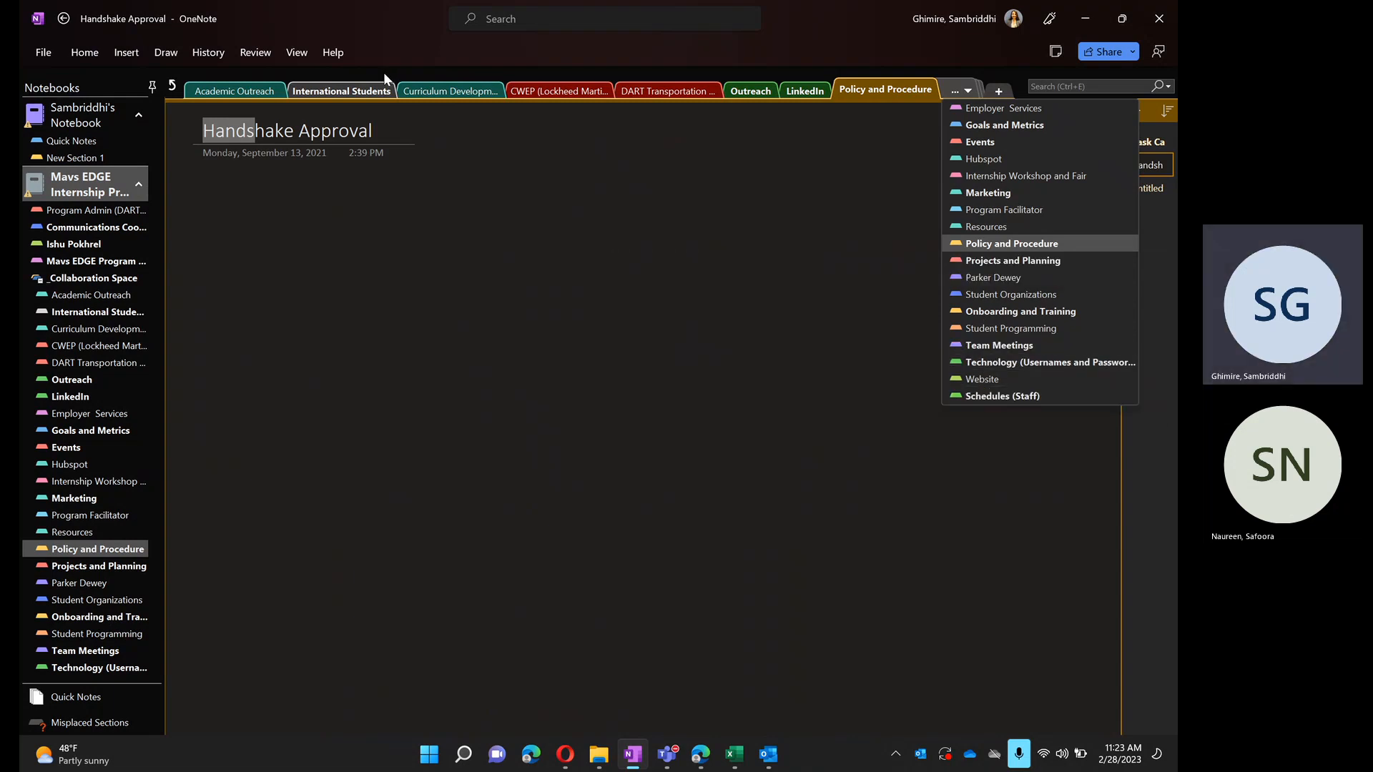
{"action": "left_click", "coordinate": [976, 109]}
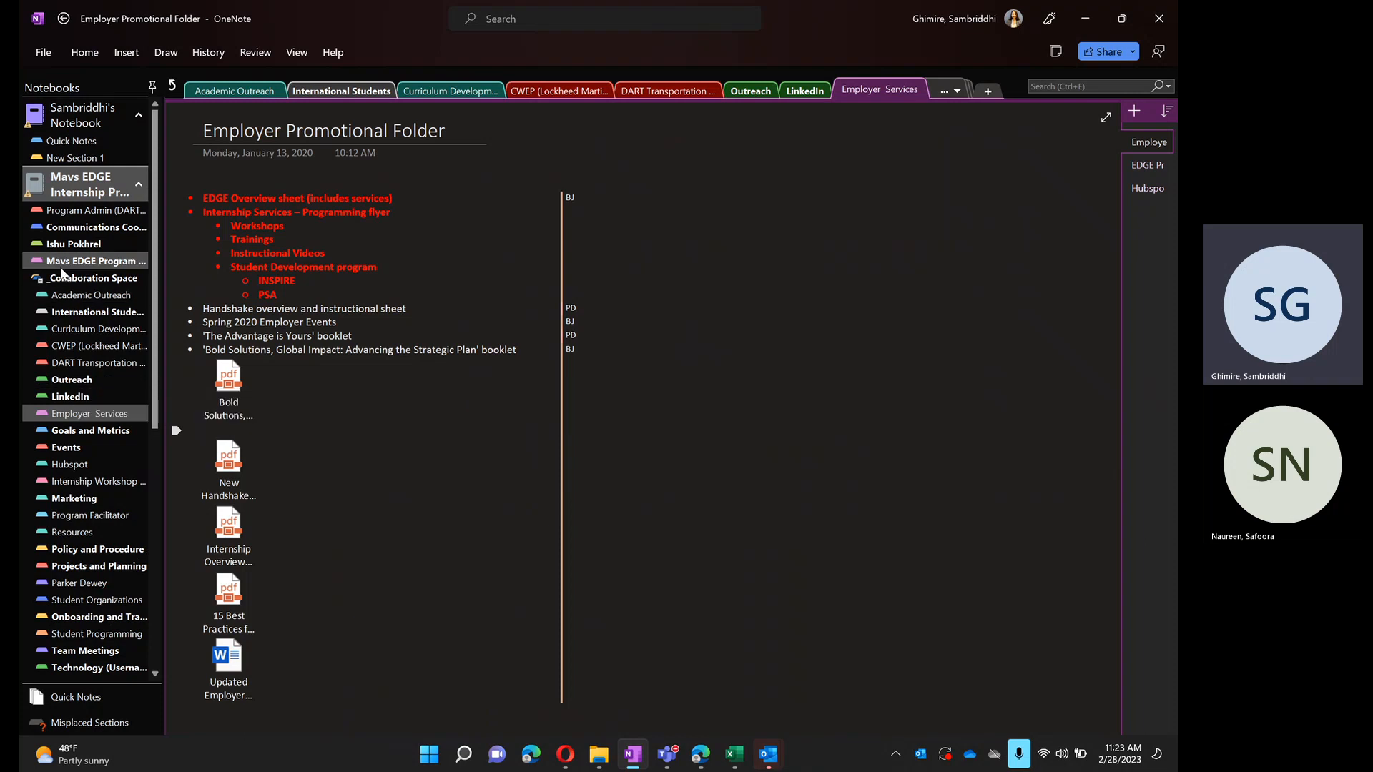
{"action": "left_click", "coordinate": [1080, 27]}
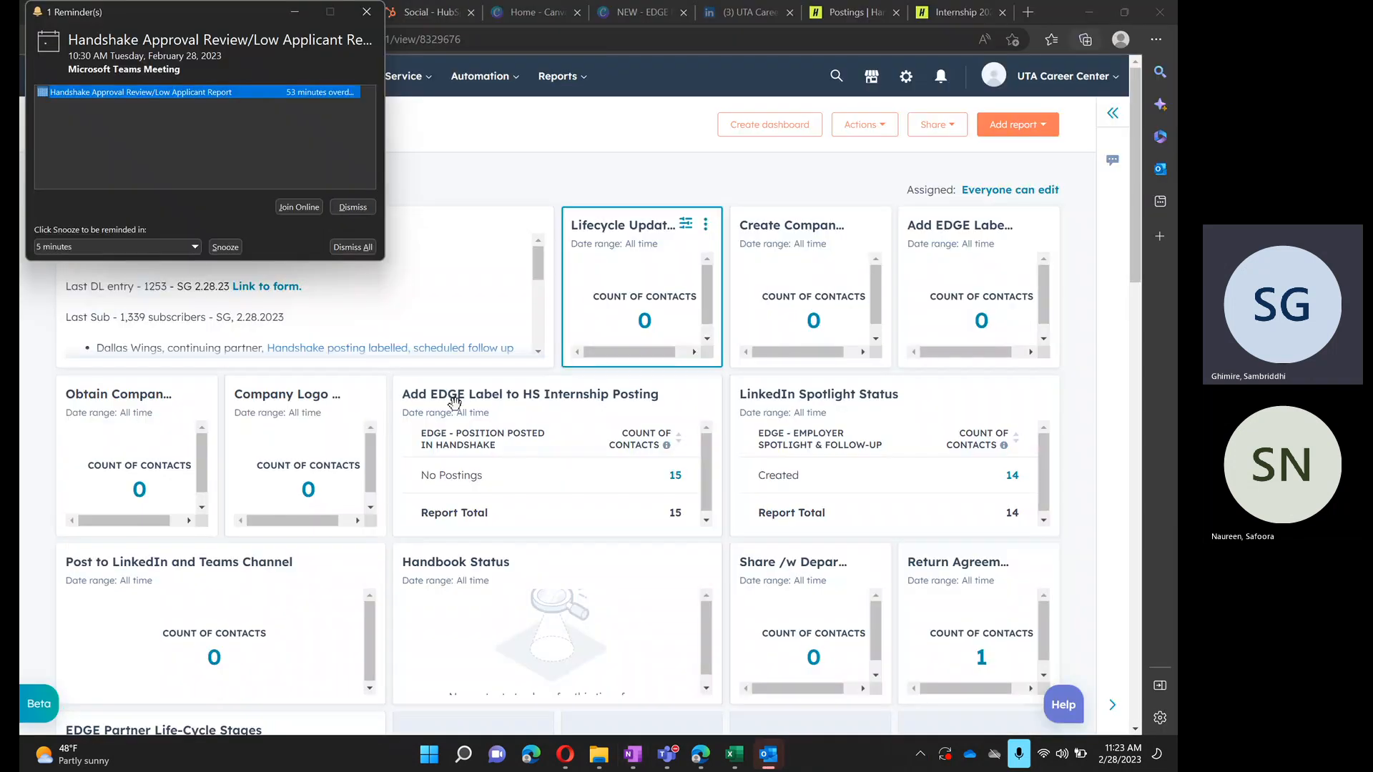
- Dismiss the "Handshake Approval Review/Low Applicant Report" meeting reminder and switch to the desktop Outlook app
{"action": "left_click", "coordinate": [353, 207]}
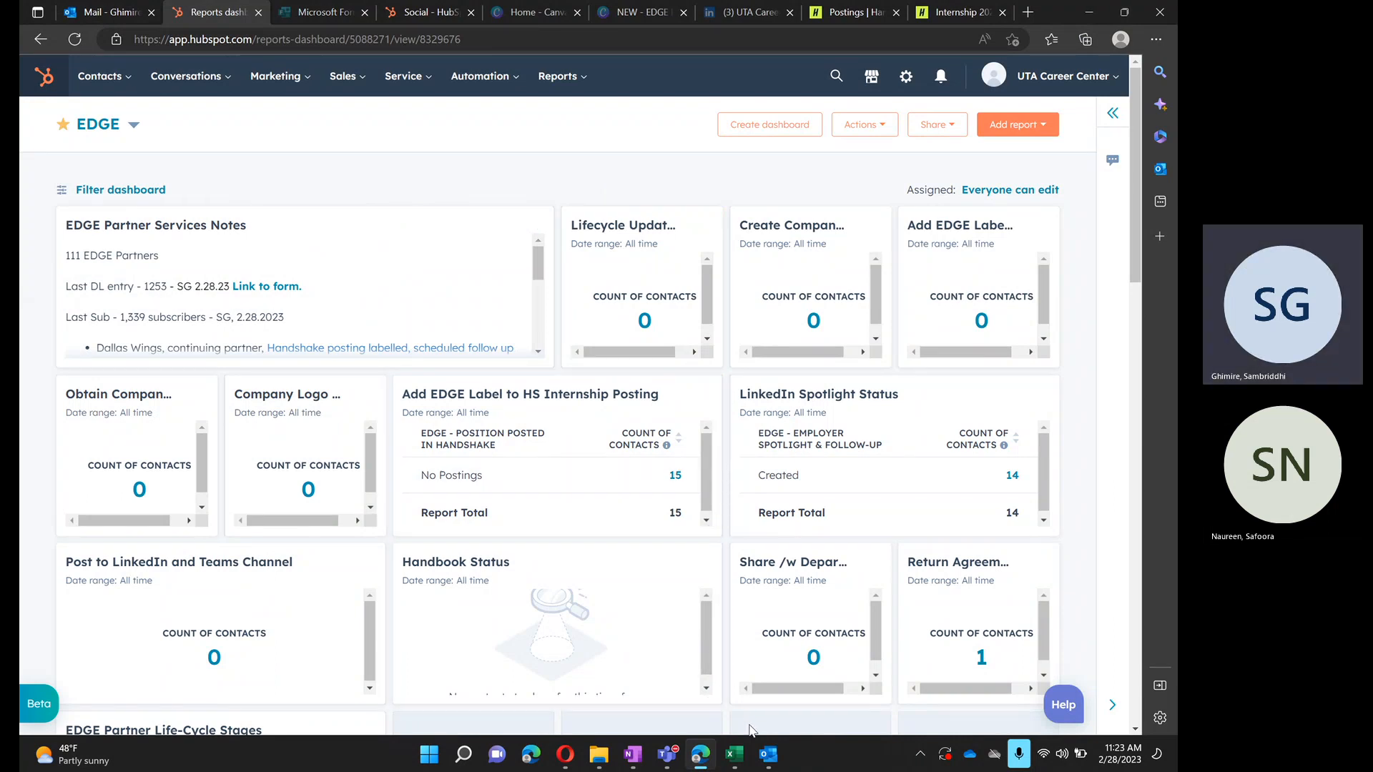
{"action": "left_click", "coordinate": [769, 755]}
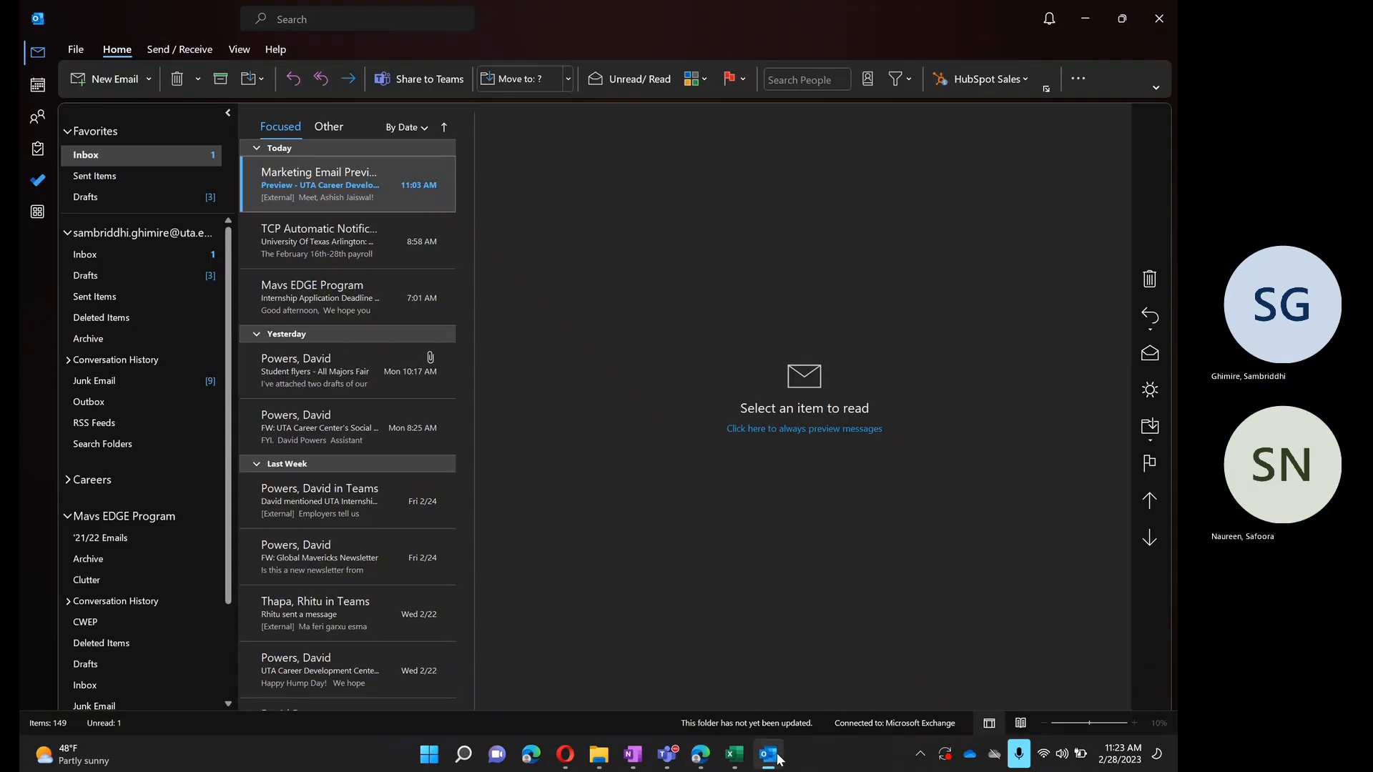
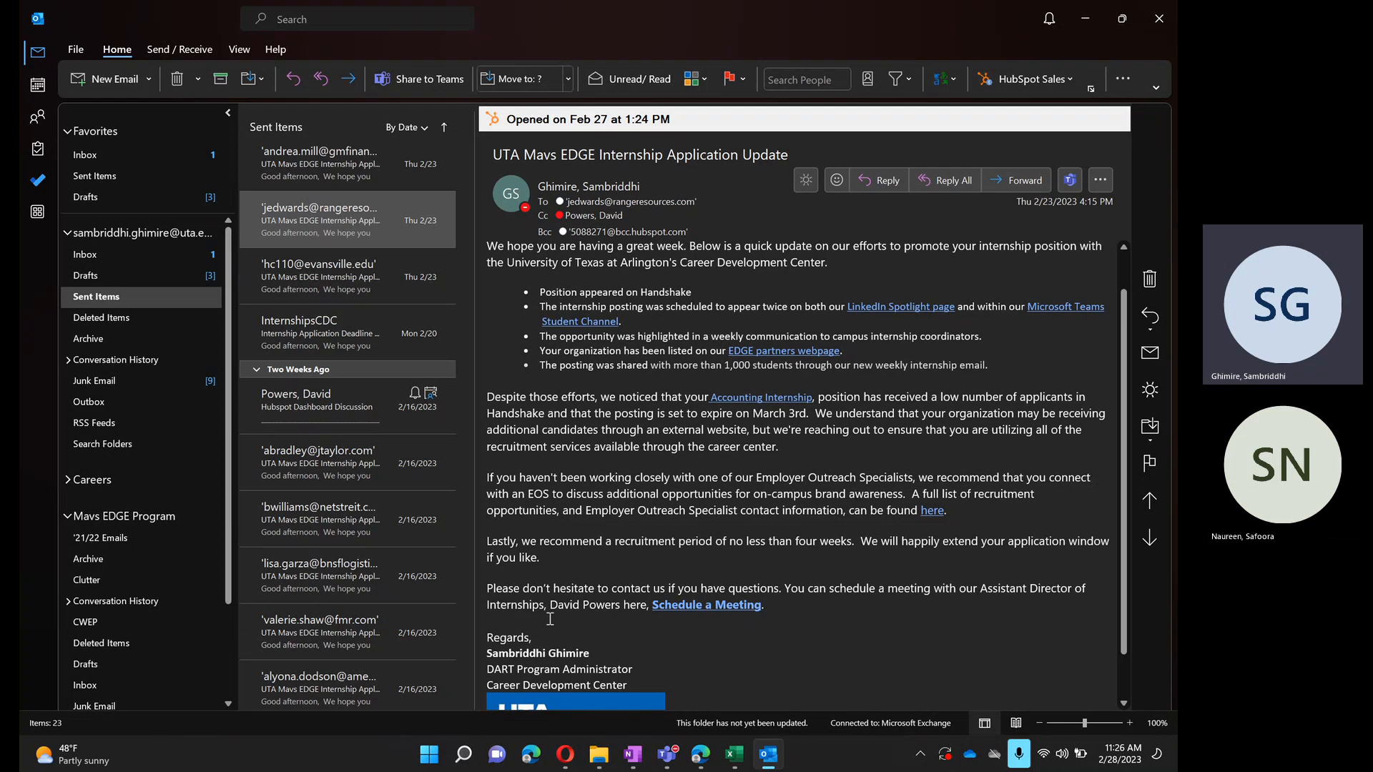
- Switch to the Low Applicant Report workbook in Excel, examine the applicant numbers, employers and expiration dates of the postings, and return to Outlook
{"action": "left_click", "coordinate": [727, 751]}
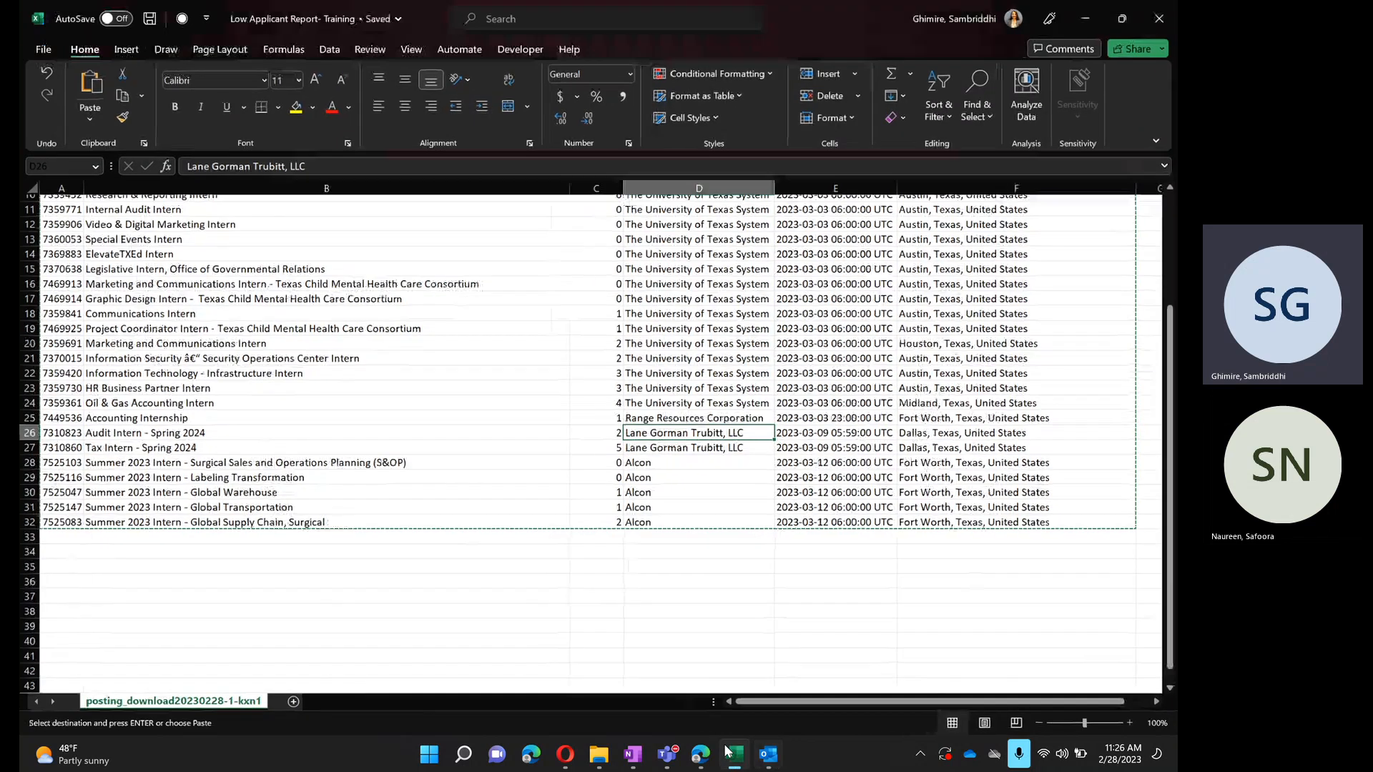
{"action": "left_click", "coordinate": [688, 522]}
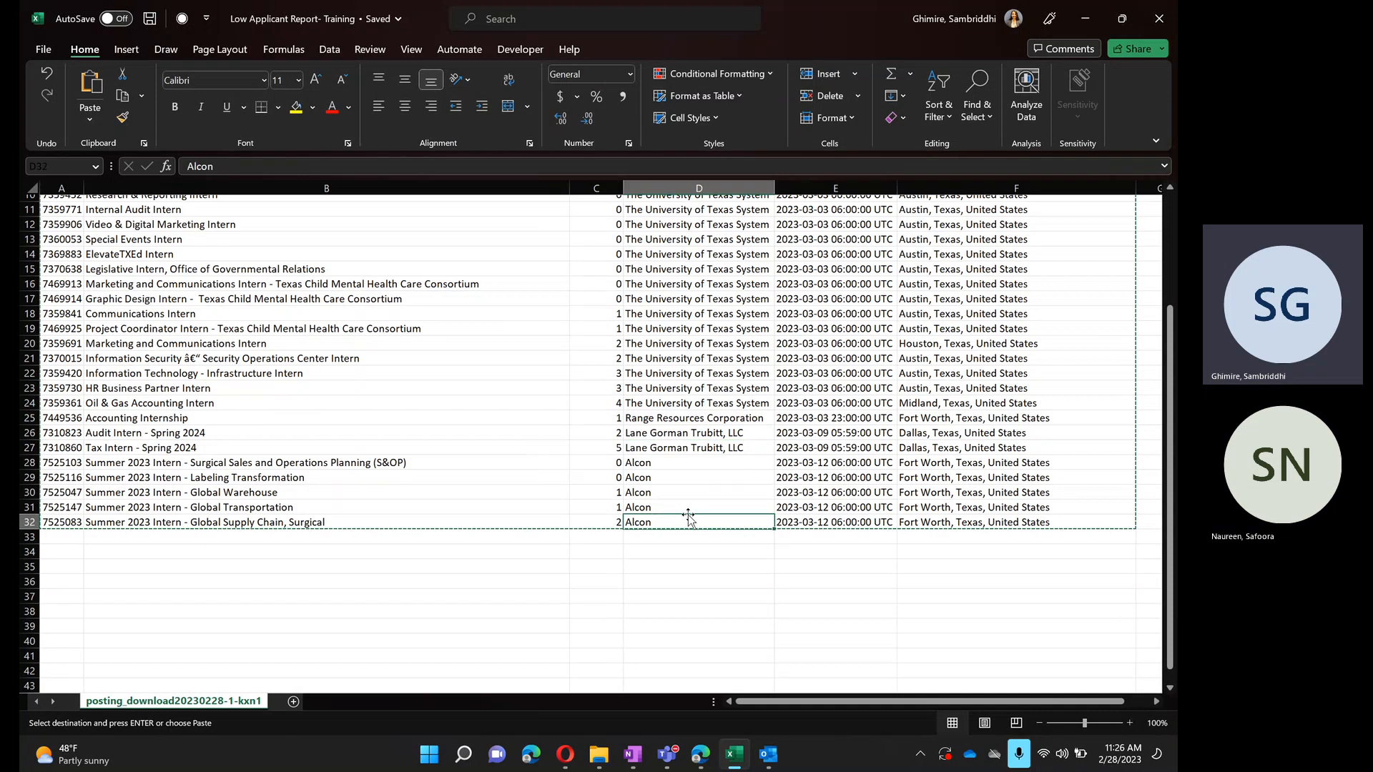
{"action": "left_click", "coordinate": [601, 447]}
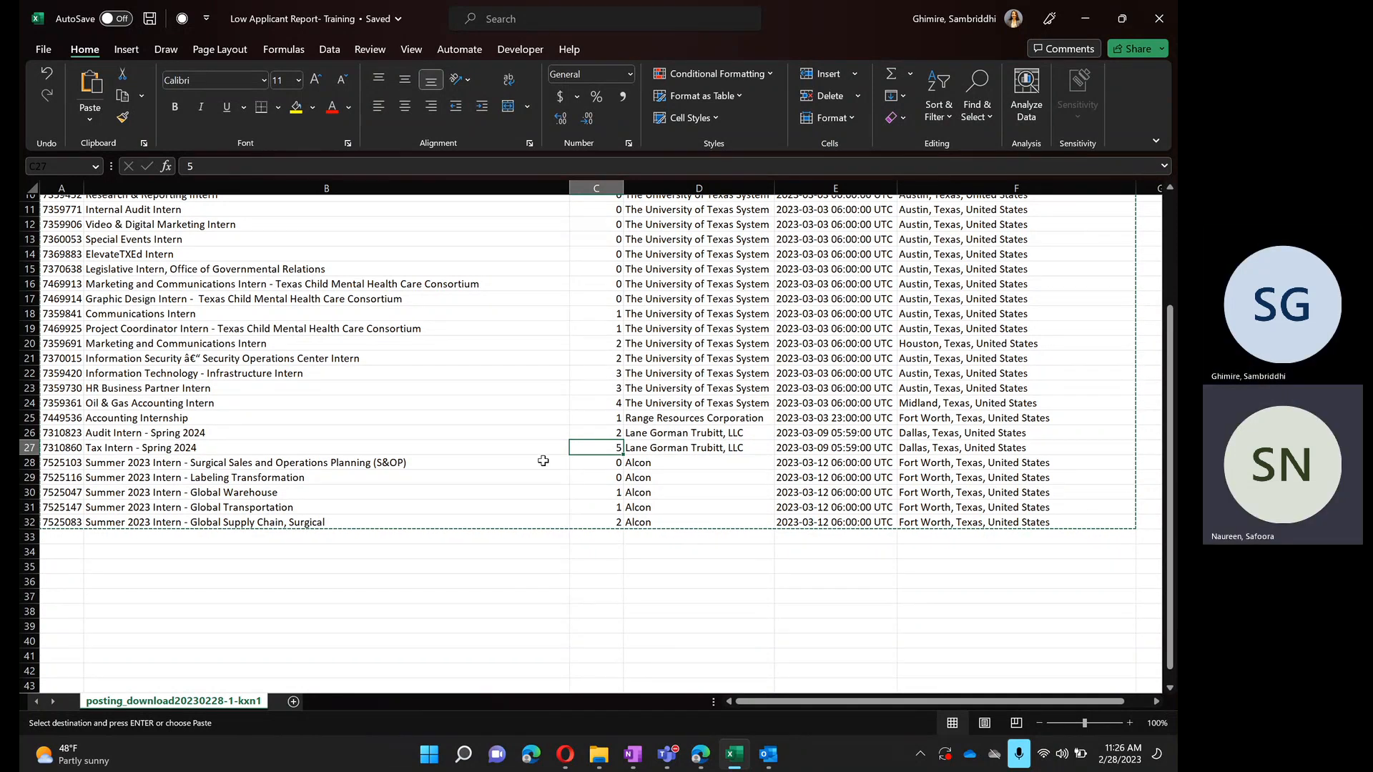
{"action": "scroll", "coordinate": [582, 445], "scroll_direction": "up", "scroll_amount": 2}
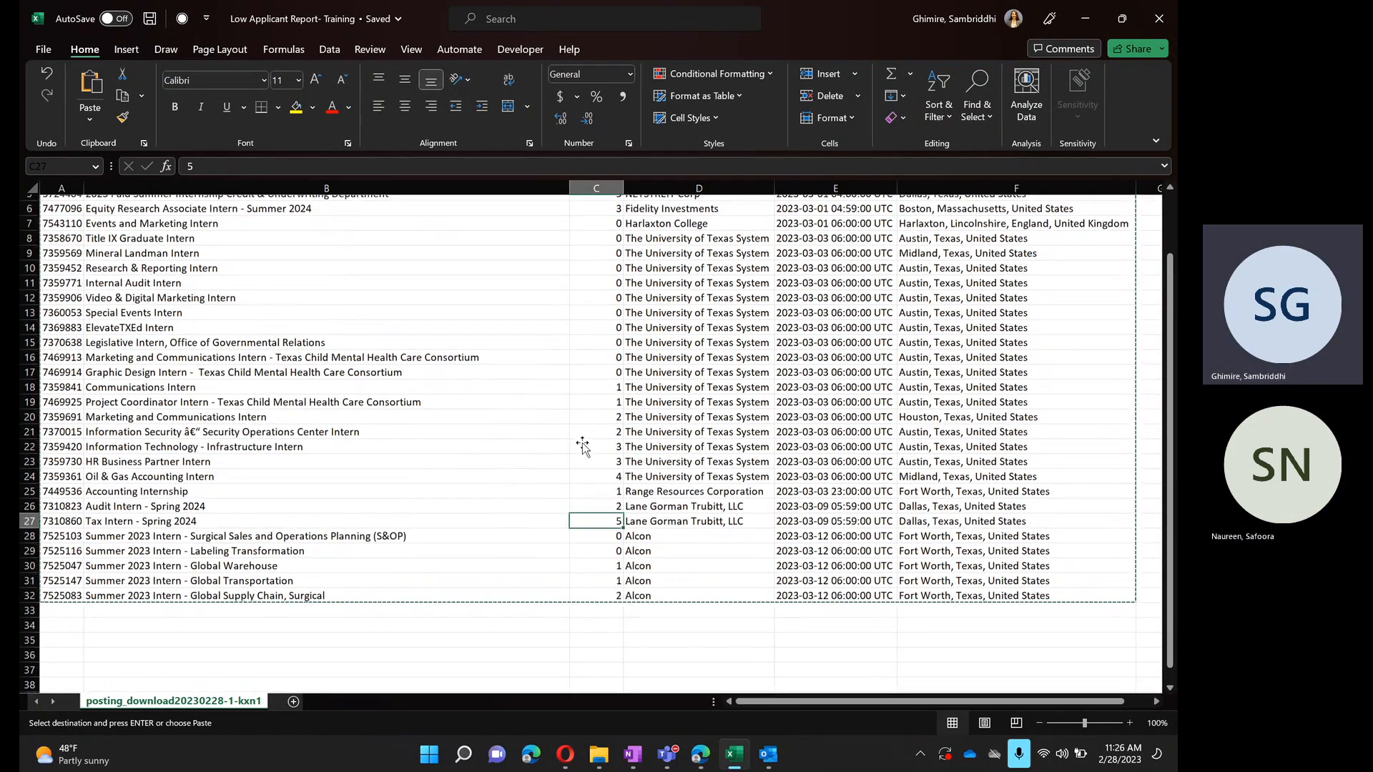
{"action": "left_click", "coordinate": [612, 505]}
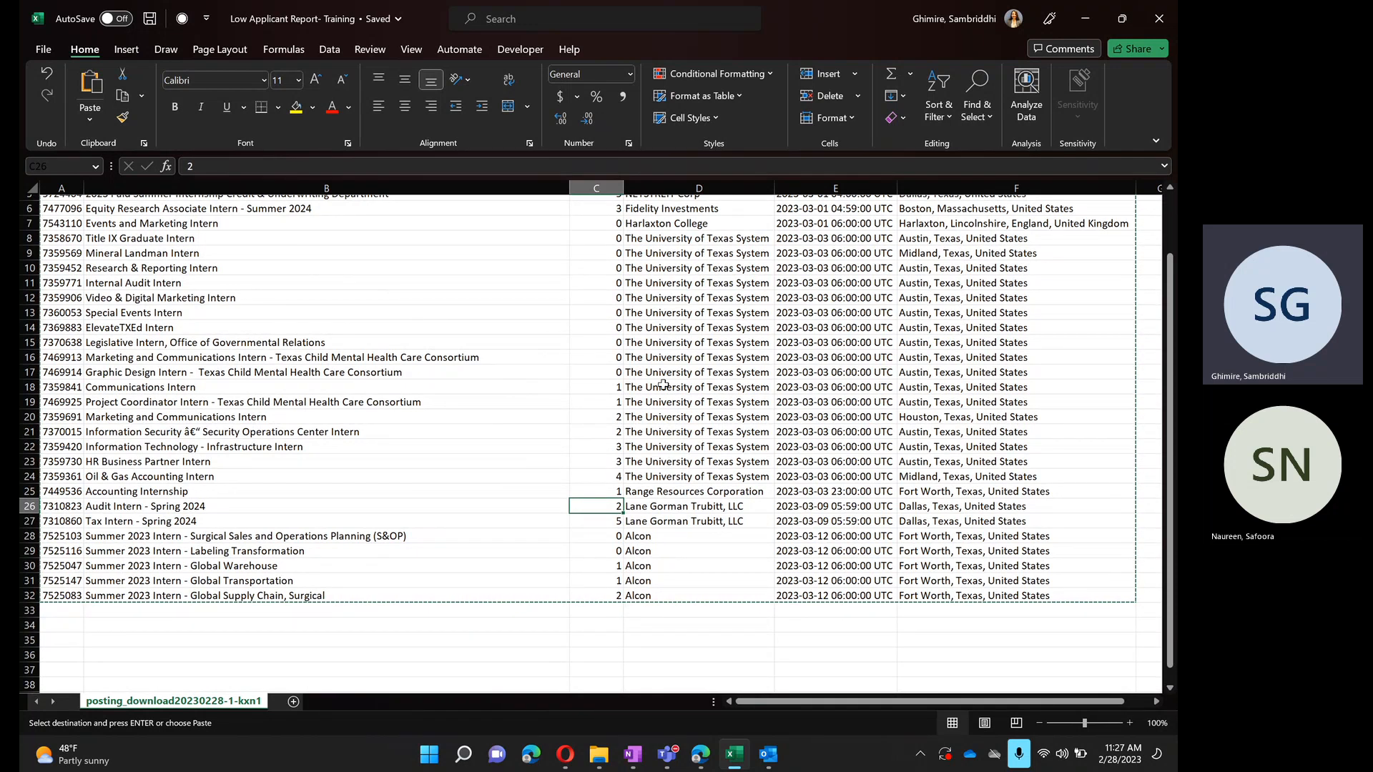
{"action": "left_click_drag", "start_coordinate": [632, 372], "coordinate": [630, 229]}
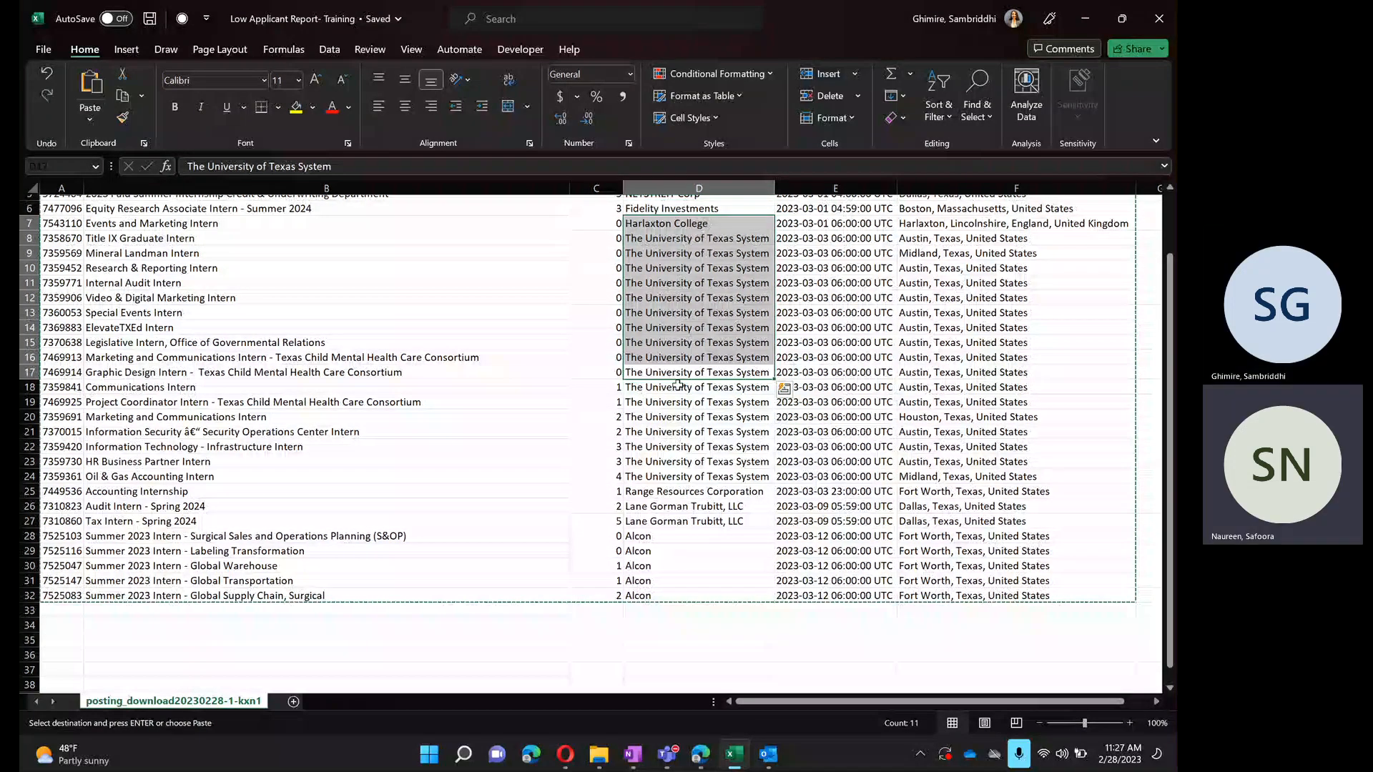
{"action": "scroll", "coordinate": [678, 387], "scroll_direction": "down", "scroll_amount": 3}
{"action": "left_click_drag", "start_coordinate": [678, 387], "coordinate": [647, 415]}
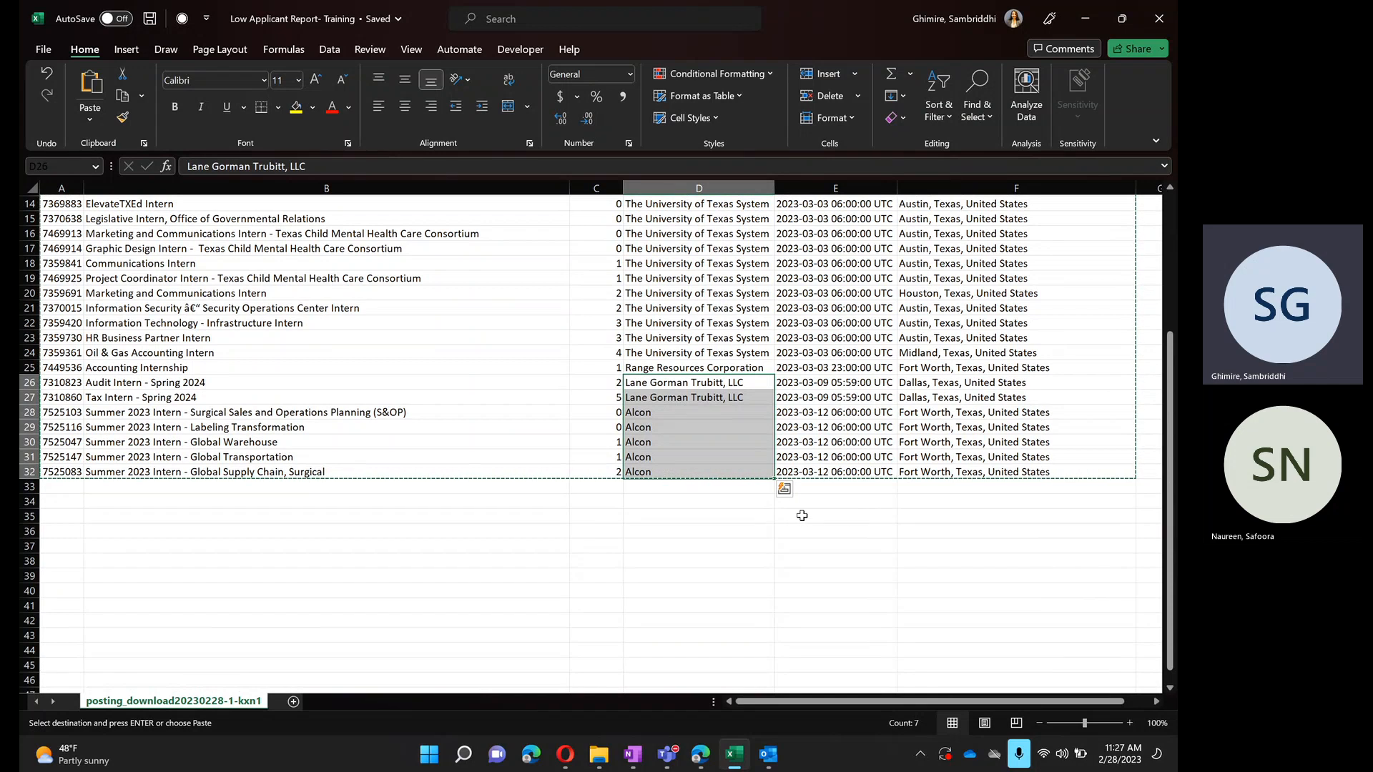
{"action": "left_click", "coordinate": [1088, 24]}
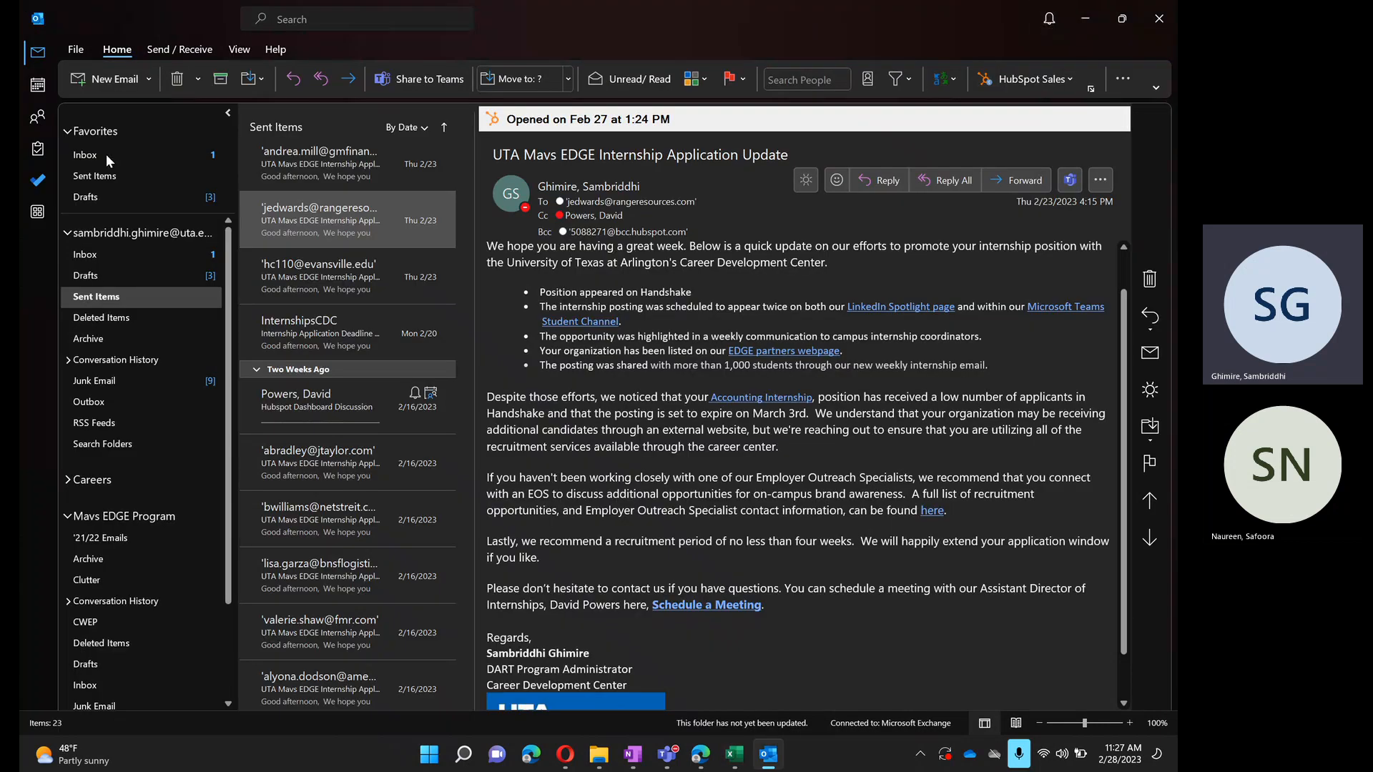
- Start a new email message and clear the unpinned entries from the clipboard history
{"action": "left_click", "coordinate": [93, 87]}
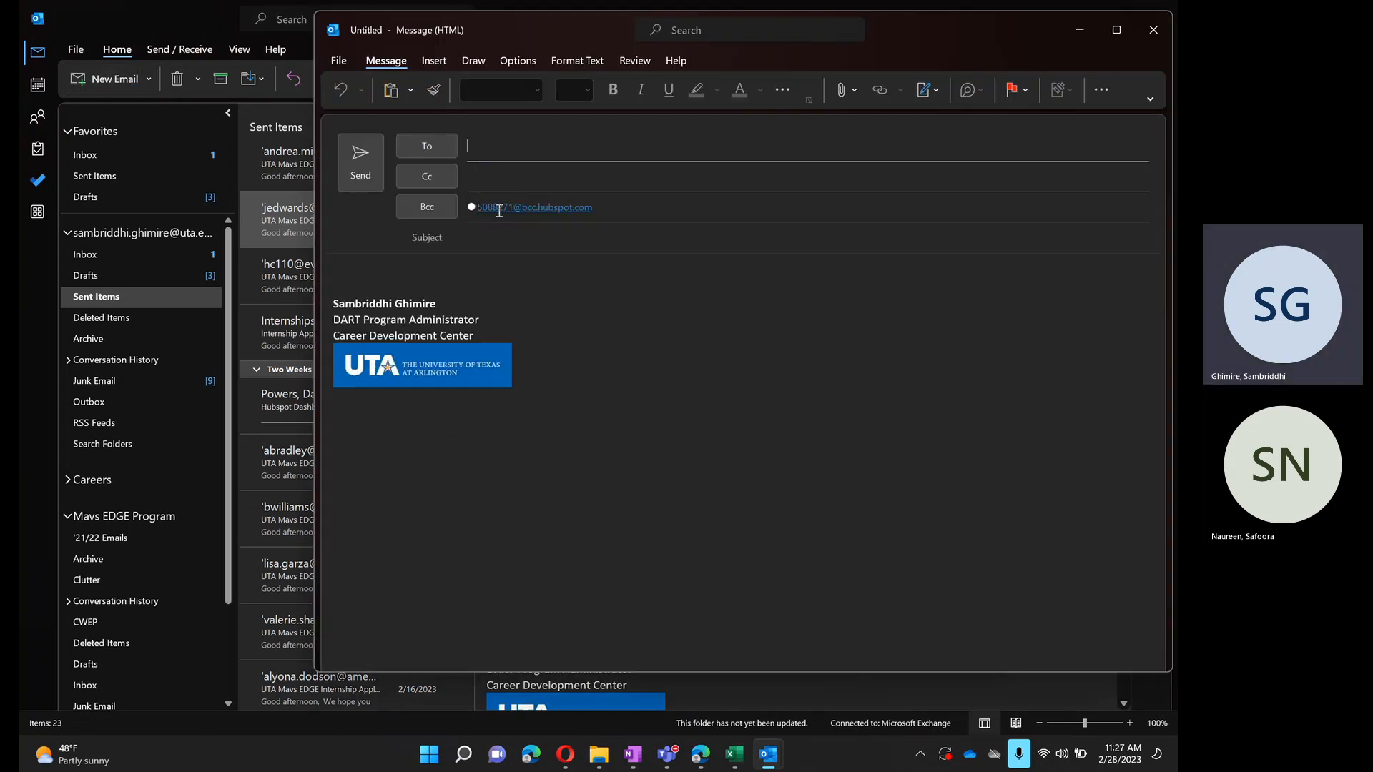
{"action": "left_click", "coordinate": [518, 243]}
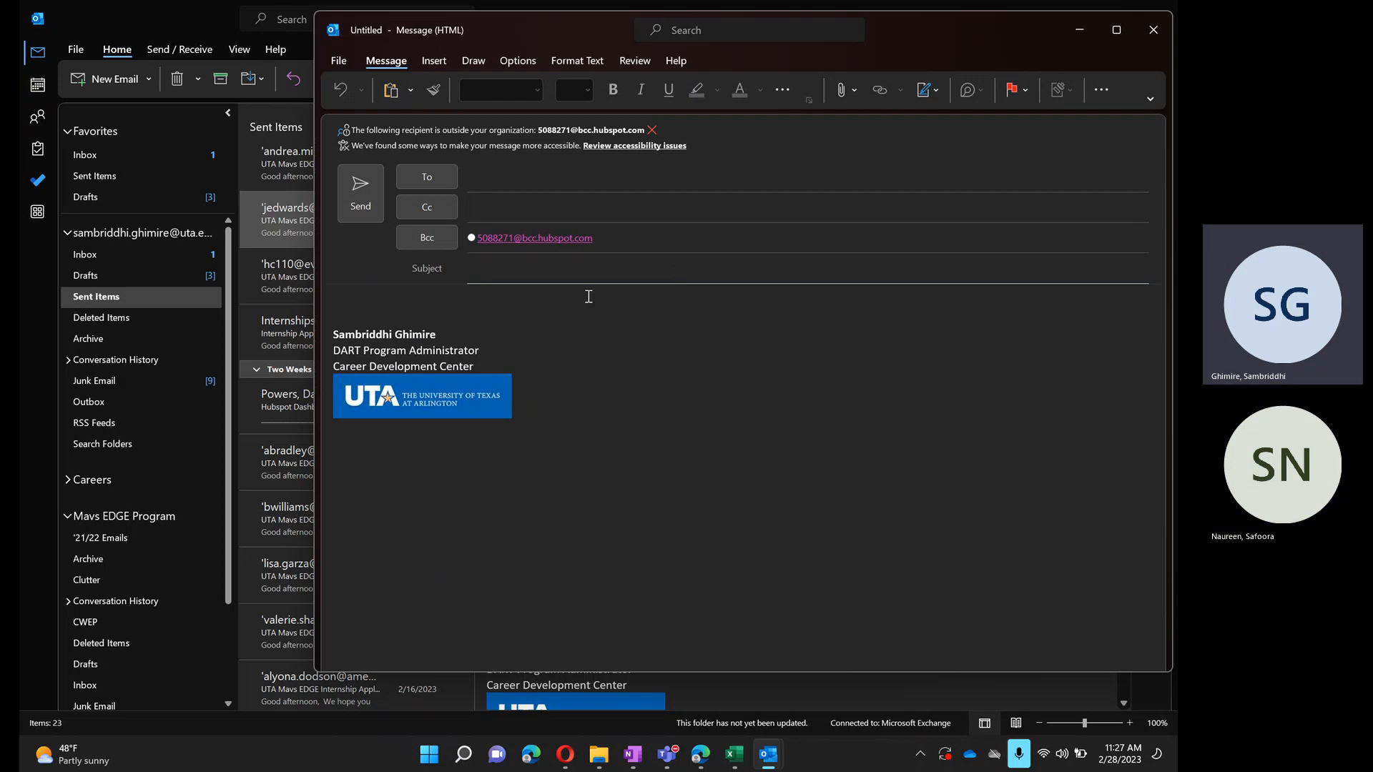
{"action": "key", "text": "super+v"}
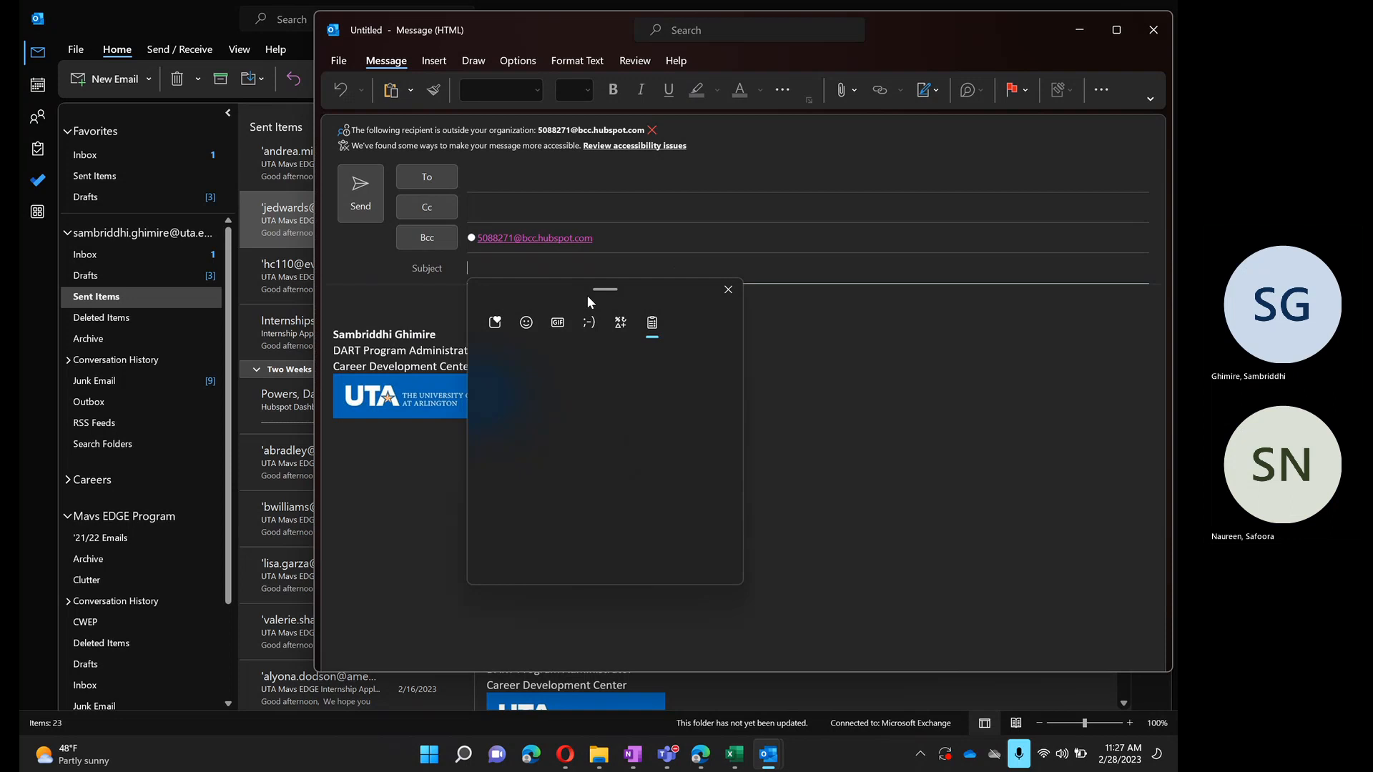
{"action": "left_click", "coordinate": [883, 422]}
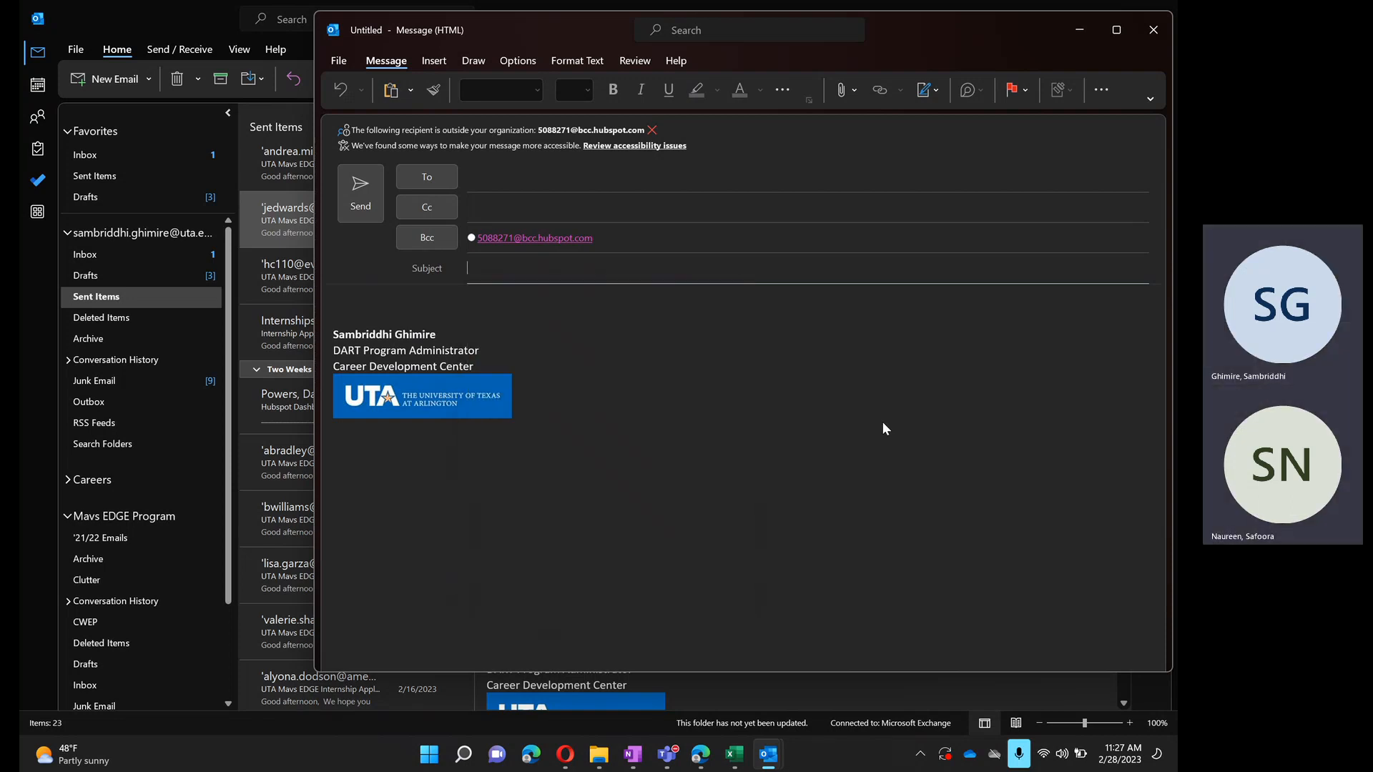
{"action": "key", "text": "super+v"}
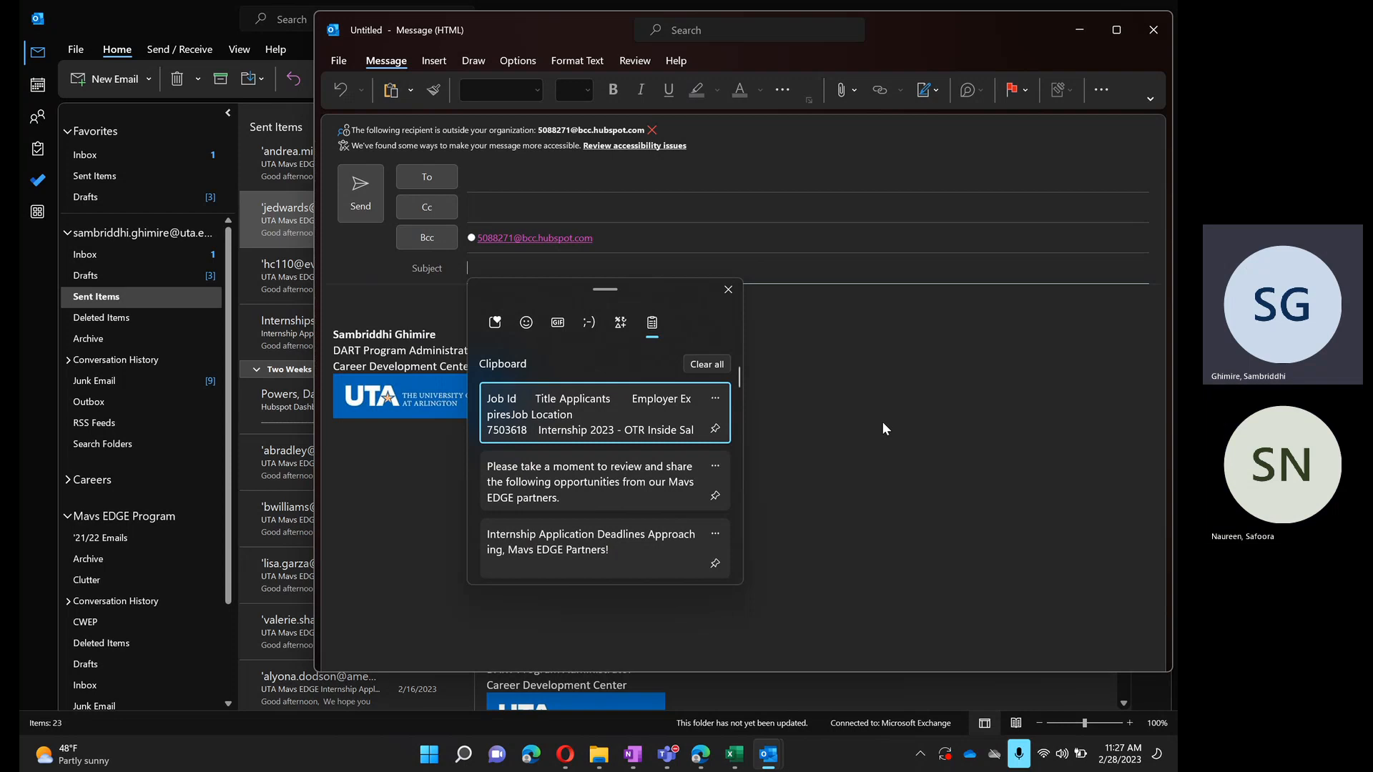
{"action": "left_click", "coordinate": [690, 366]}
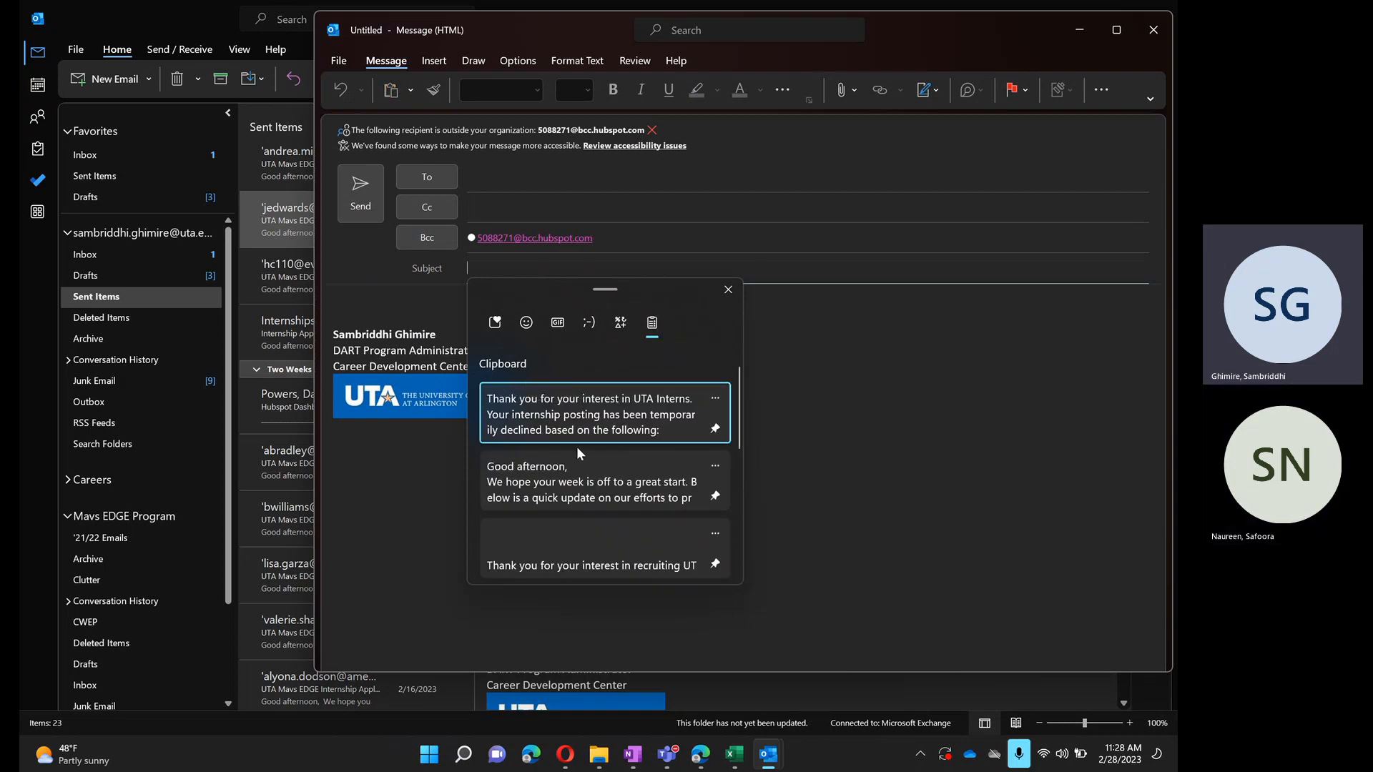
- Look through the pinned message templates in the clipboard history and close it
{"action": "scroll", "coordinate": [607, 525], "scroll_direction": "down", "scroll_amount": 5}
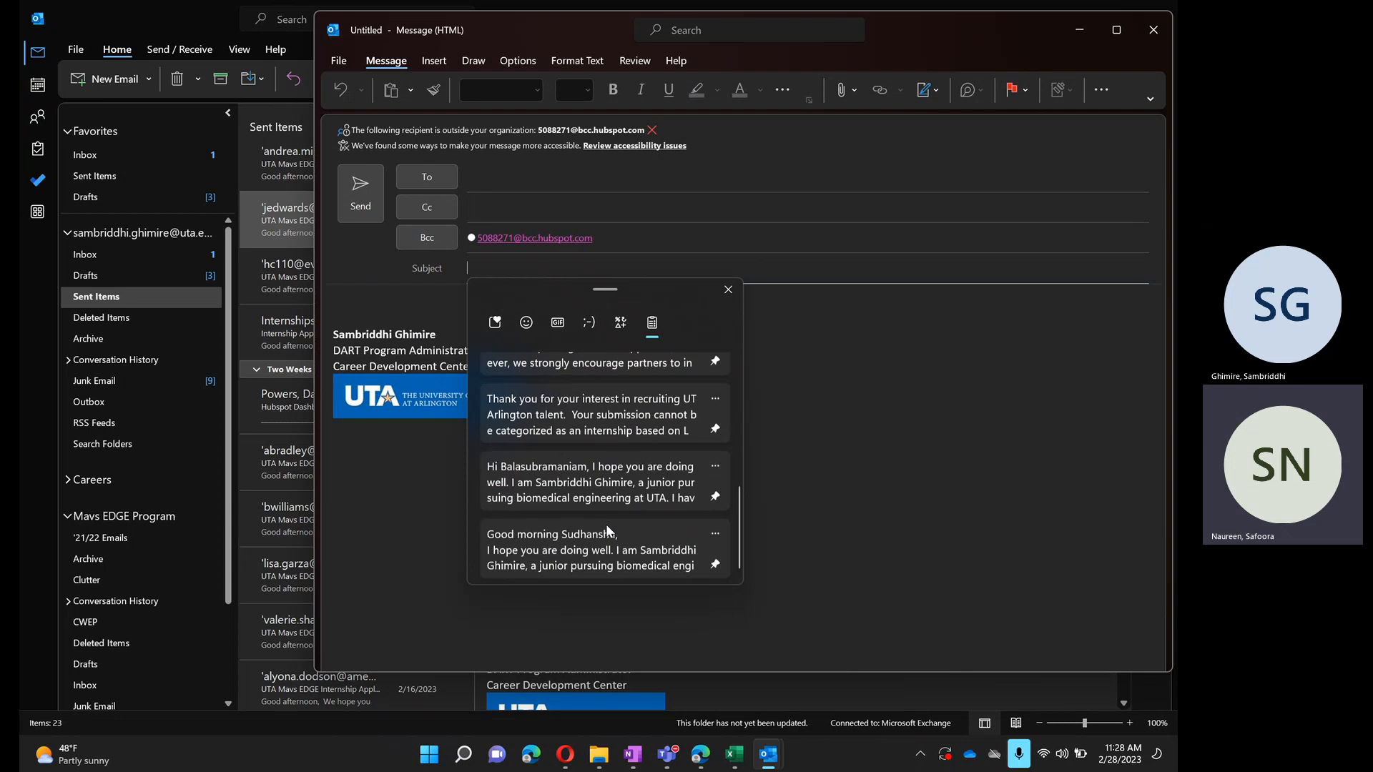
{"action": "scroll", "coordinate": [606, 525], "scroll_direction": "up", "scroll_amount": 5}
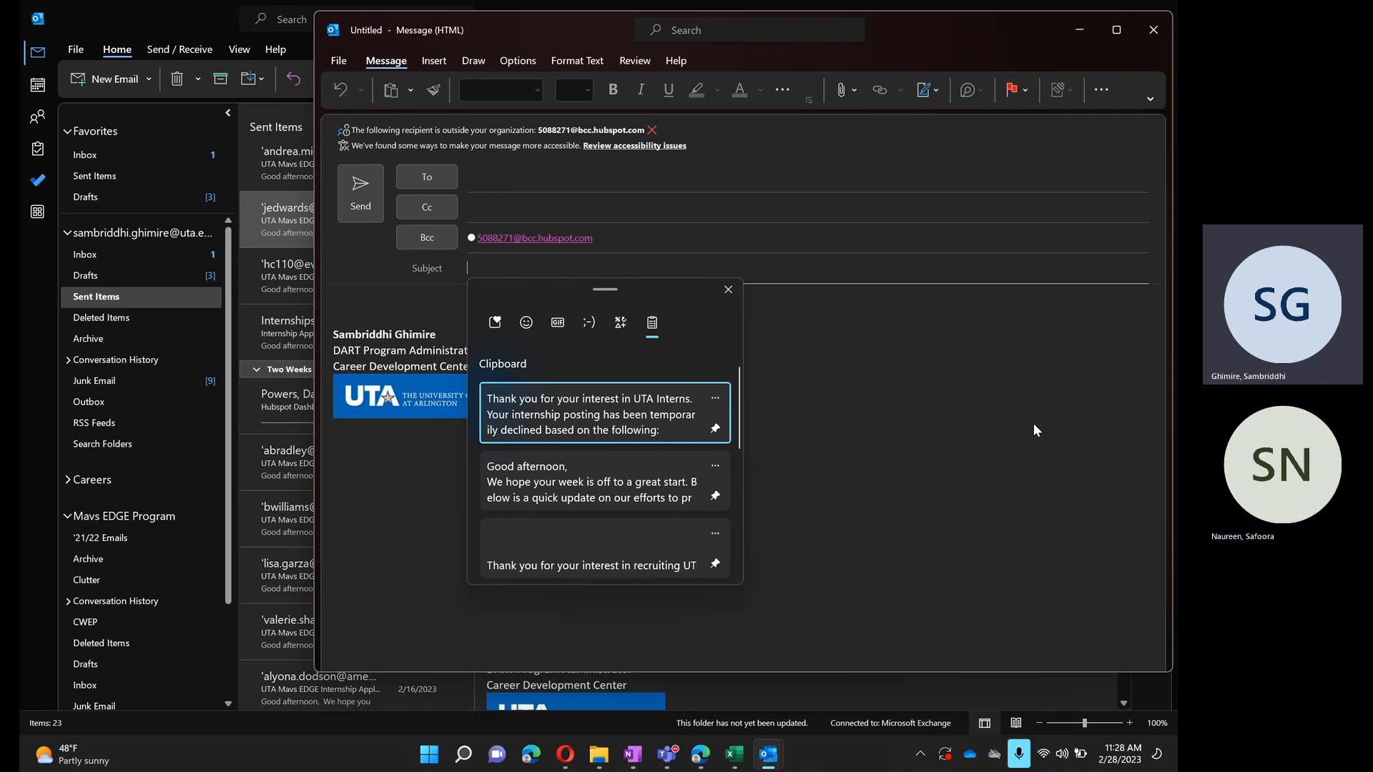
{"action": "key", "text": "Escape"}
{"action": "key", "text": "super+v"}
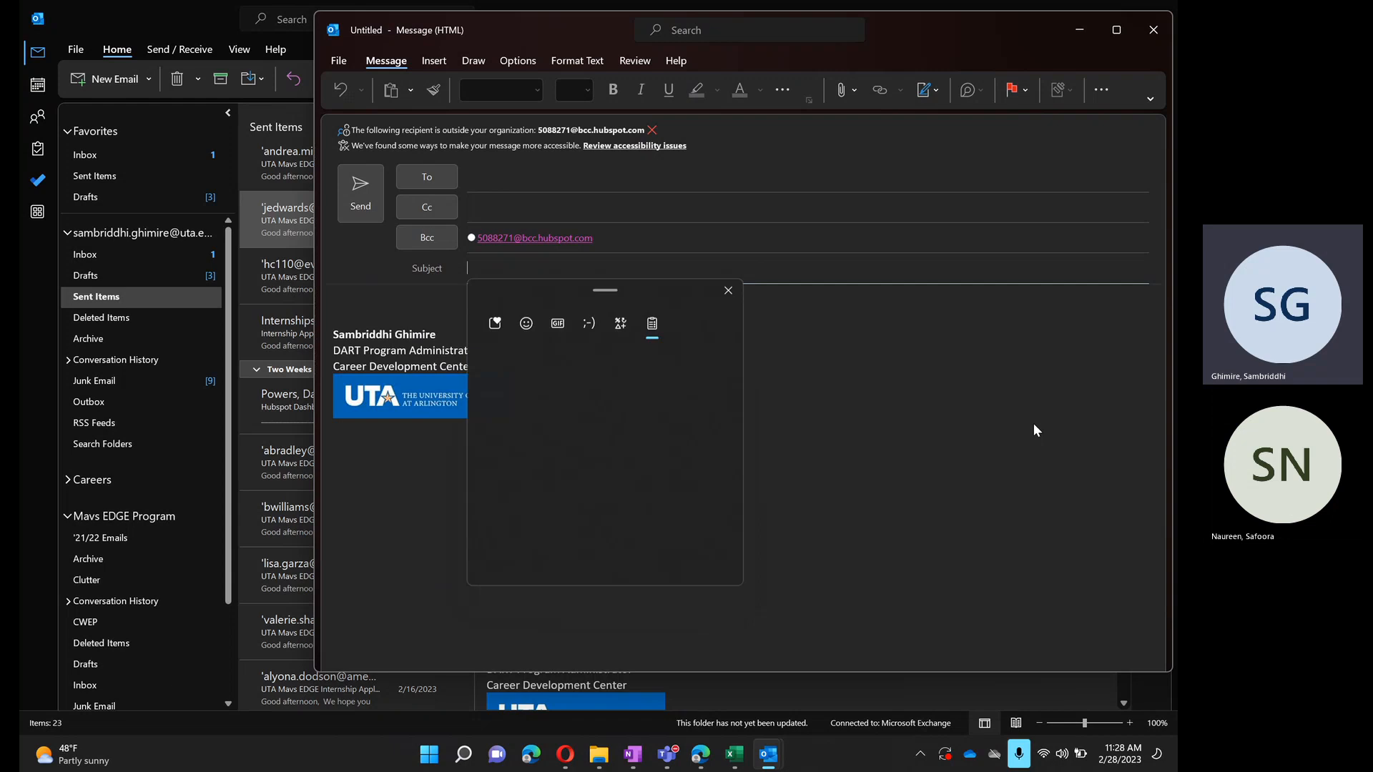
{"action": "key", "text": "Escape"}
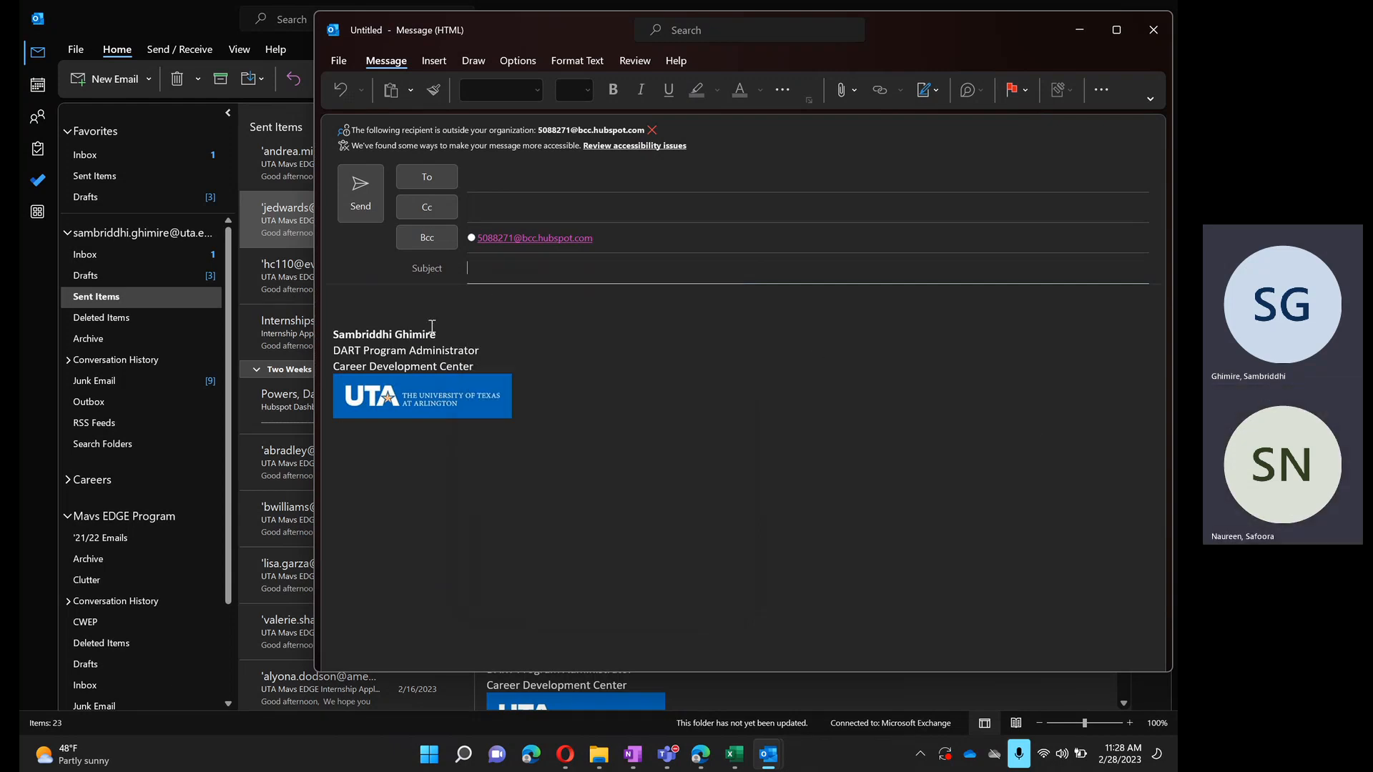
- Copy the sender's name and the job title lines from the email signature and show the copies in the clipboard history
{"action": "left_click_drag", "start_coordinate": [436, 332], "coordinate": [311, 319]}
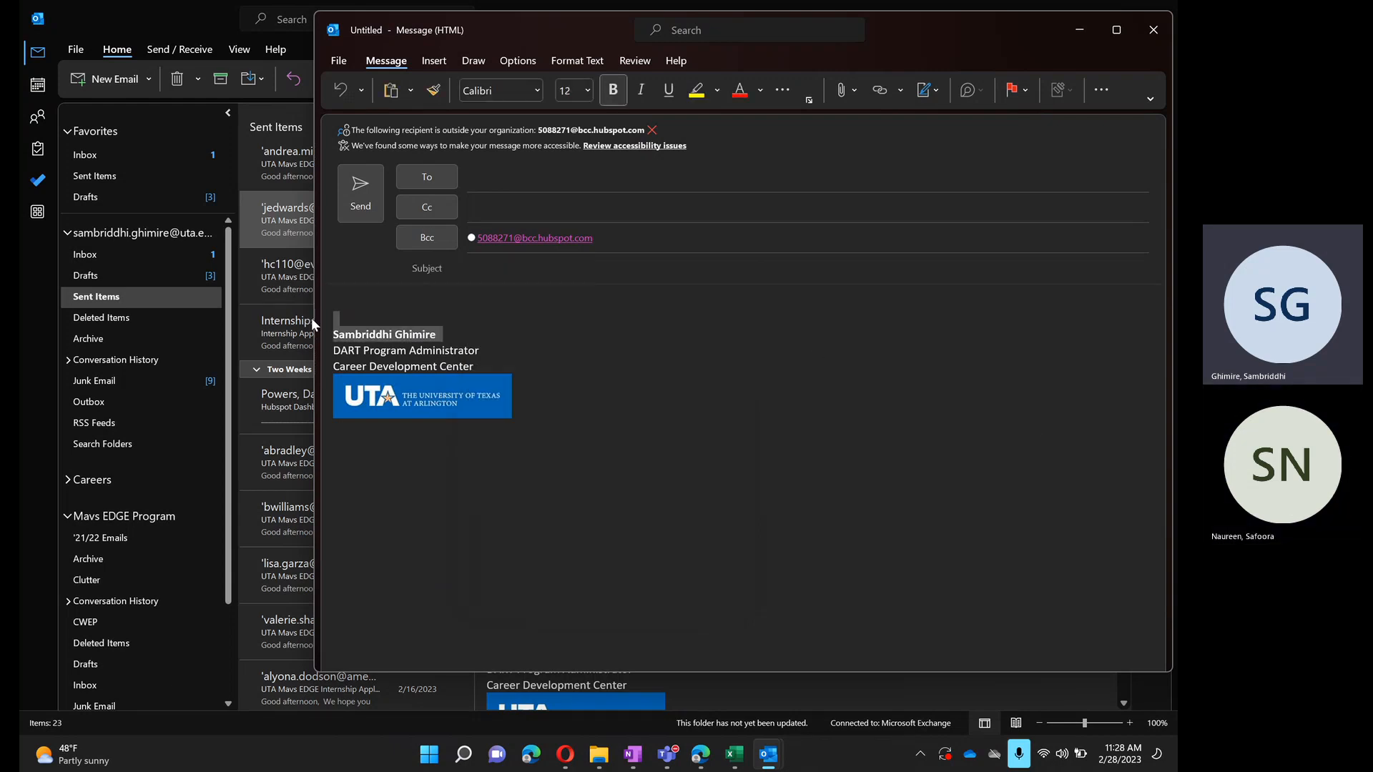
{"action": "left_click_drag", "start_coordinate": [479, 366], "coordinate": [341, 352]}
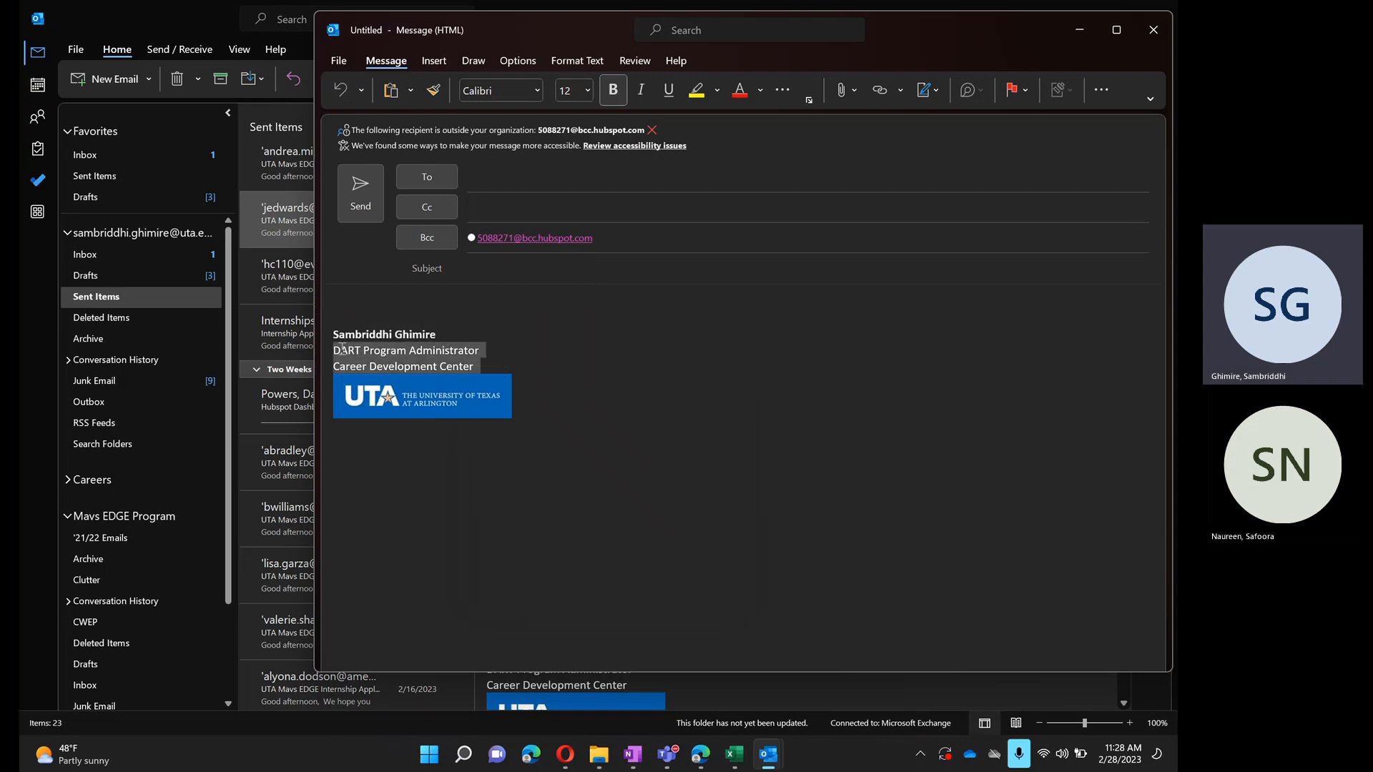
{"action": "key", "text": "ctrl+c"}
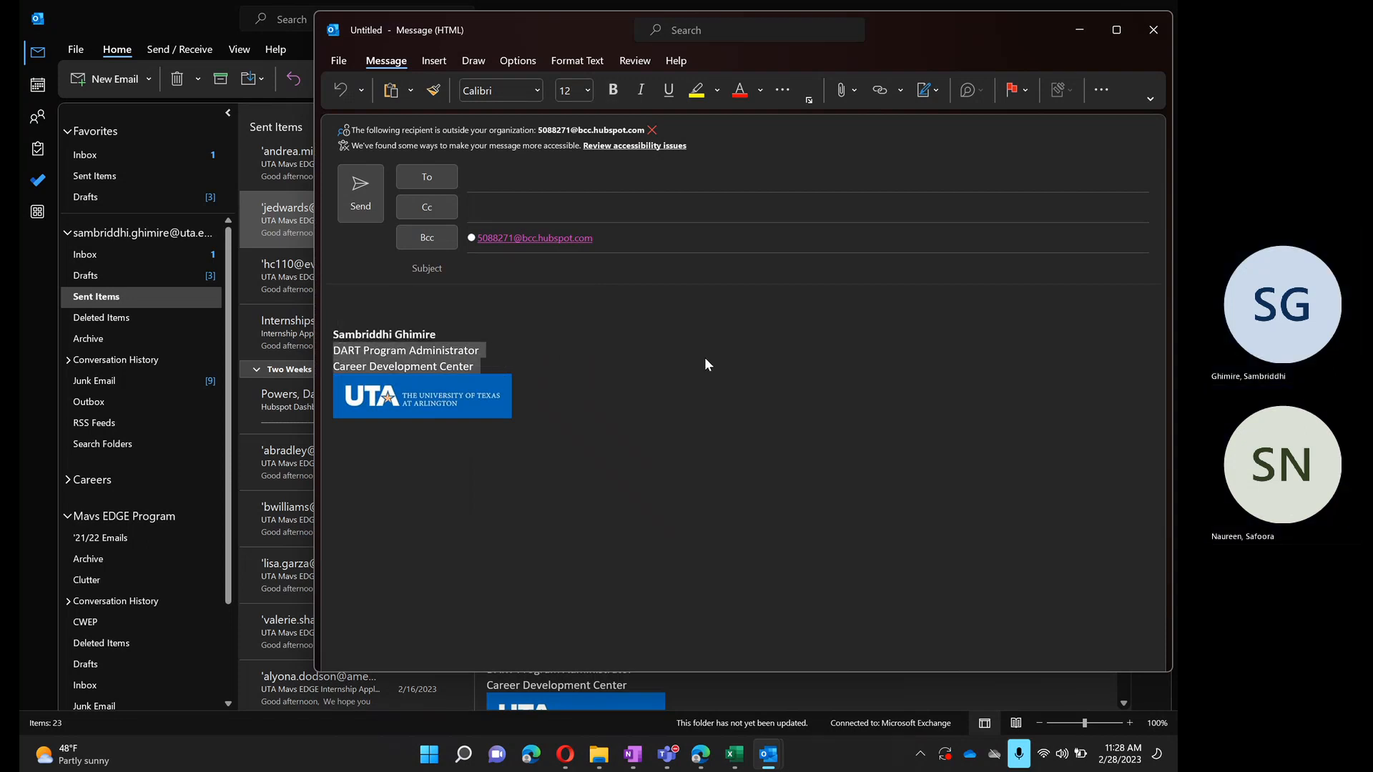
{"action": "left_click", "coordinate": [705, 358]}
{"action": "key", "text": "super+v"}
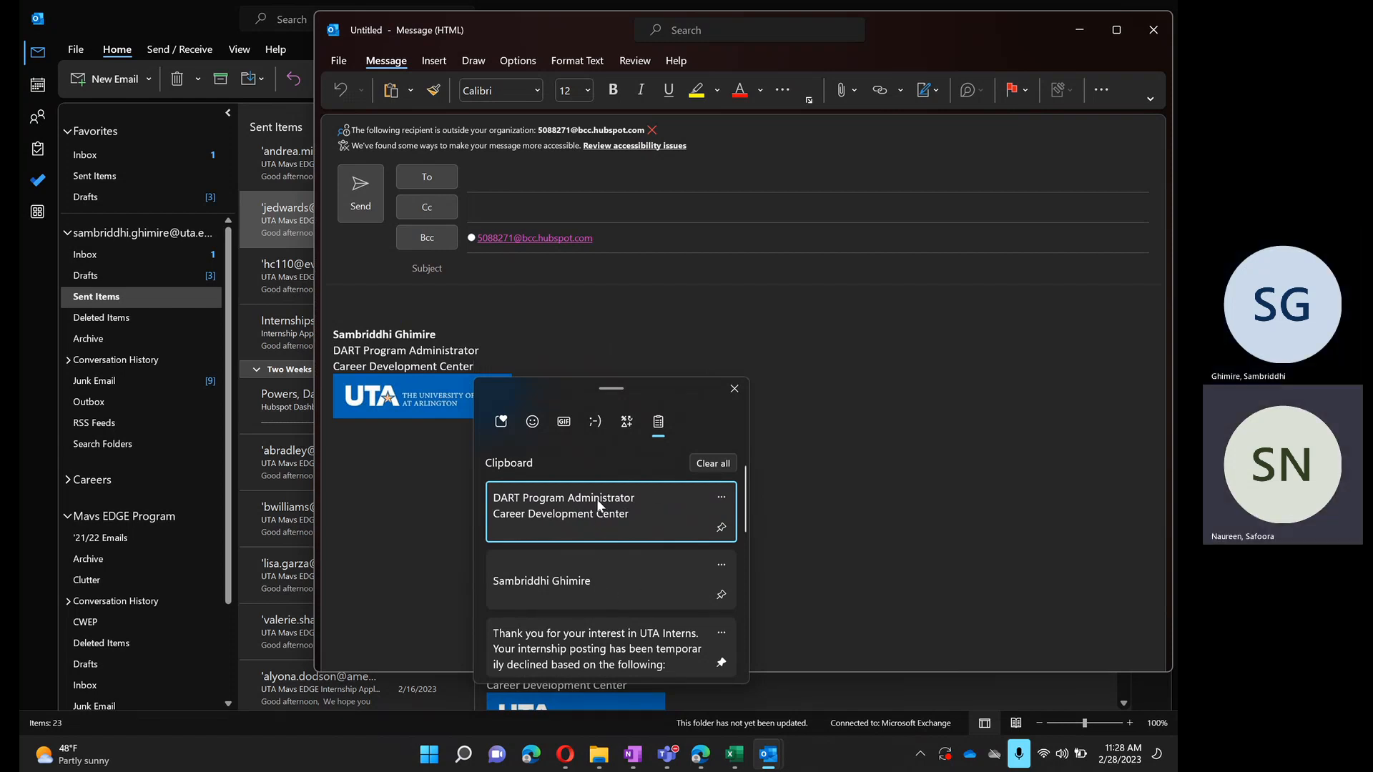
- Compare the pinned templates with the copied signature lines in the clipboard history, and clear the unpinned copies
{"action": "scroll", "coordinate": [598, 504], "scroll_direction": "down", "scroll_amount": 3}
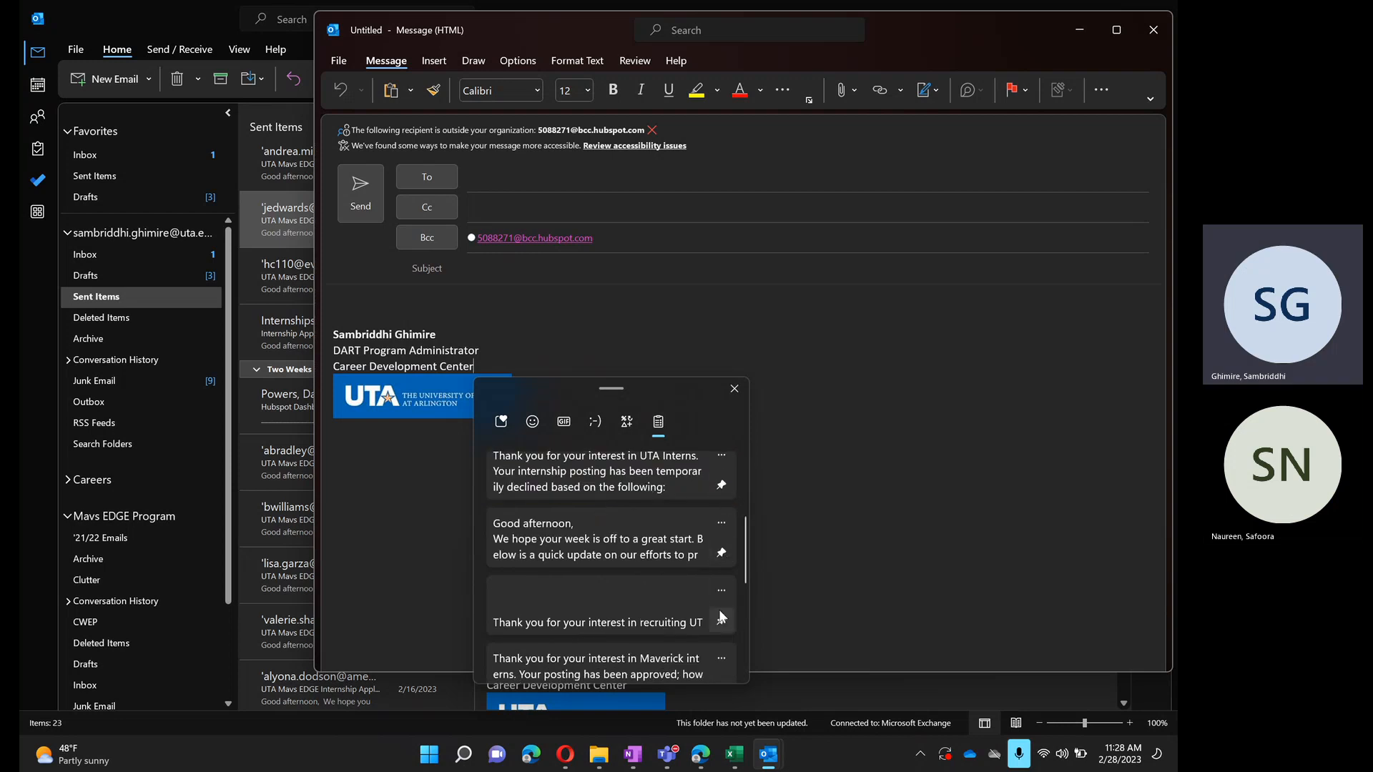
{"action": "scroll", "coordinate": [719, 609], "scroll_direction": "down", "scroll_amount": 3}
{"action": "scroll", "coordinate": [651, 495], "scroll_direction": "up", "scroll_amount": 3}
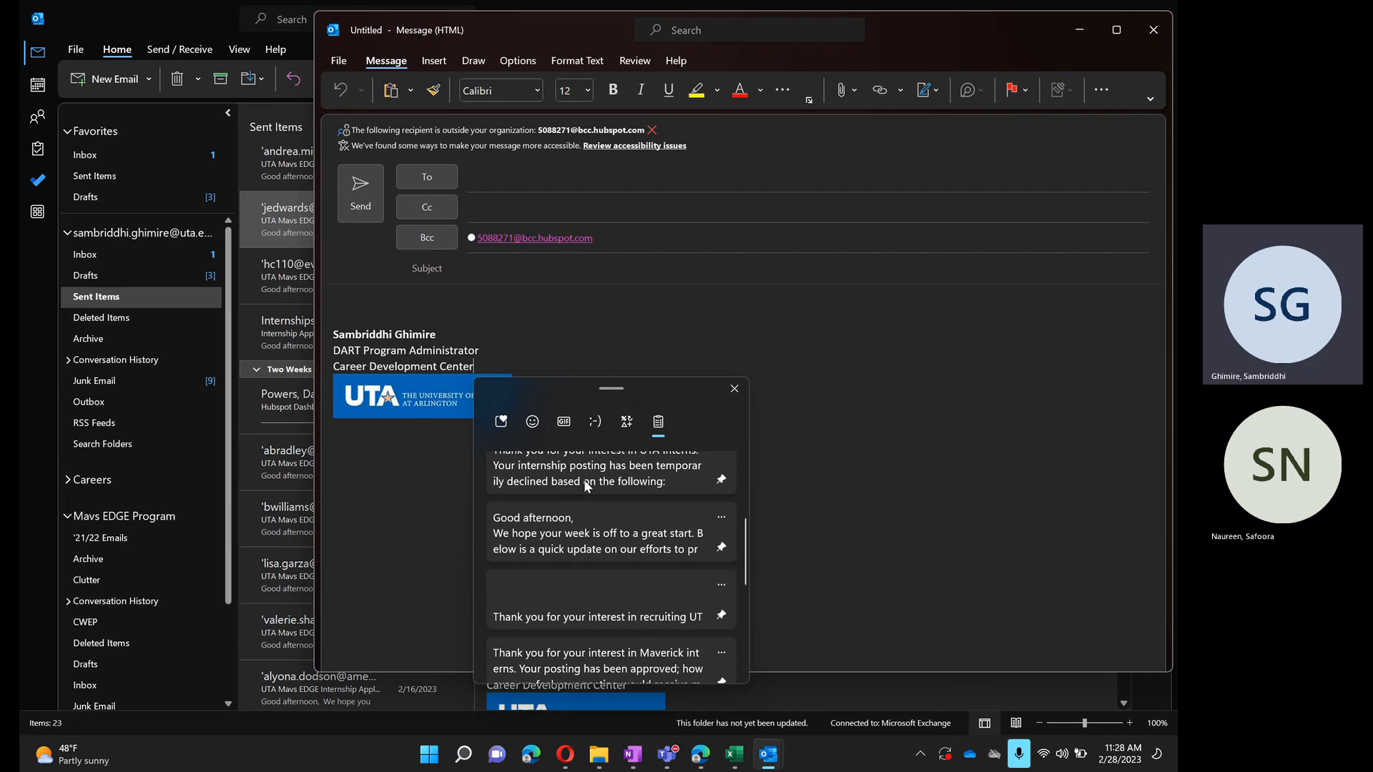
{"action": "scroll", "coordinate": [583, 480], "scroll_direction": "up", "scroll_amount": 1}
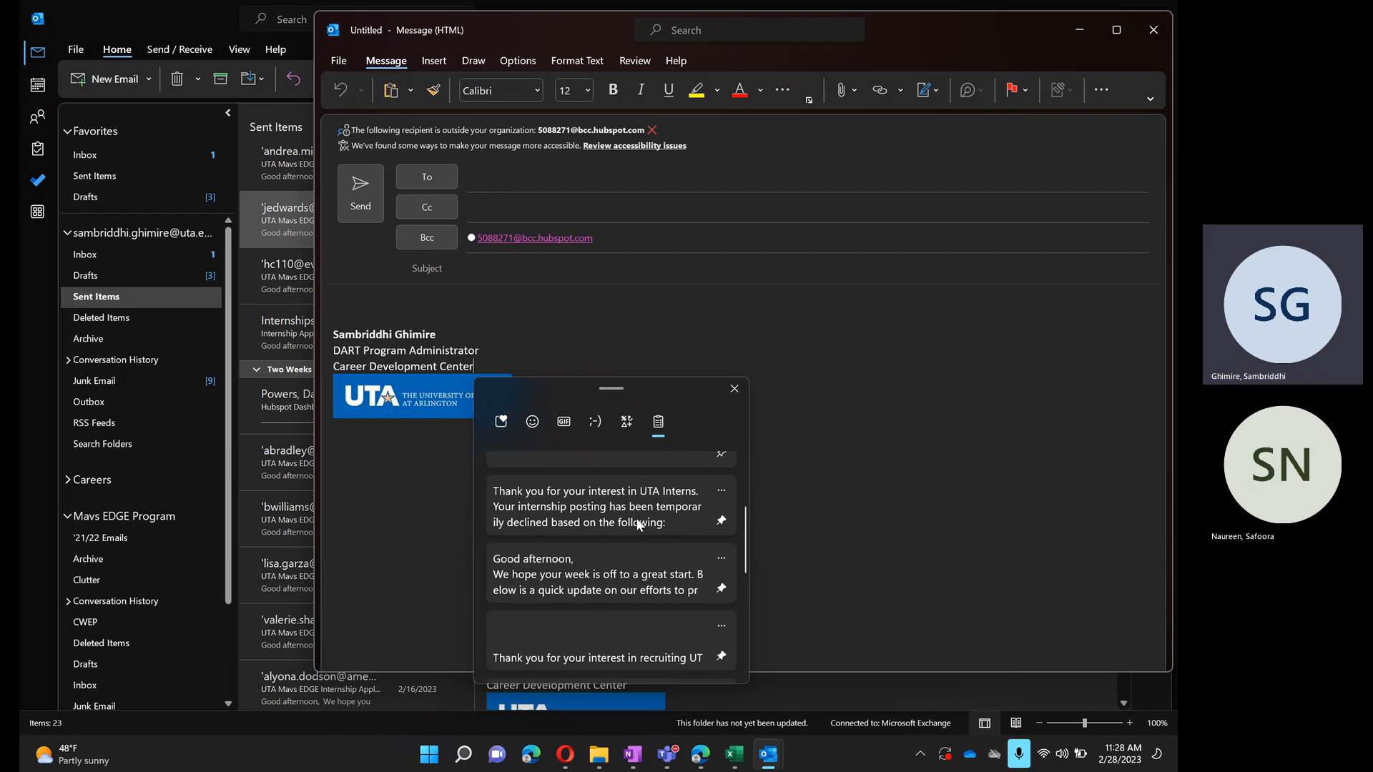
{"action": "scroll", "coordinate": [639, 525], "scroll_direction": "down", "scroll_amount": 5}
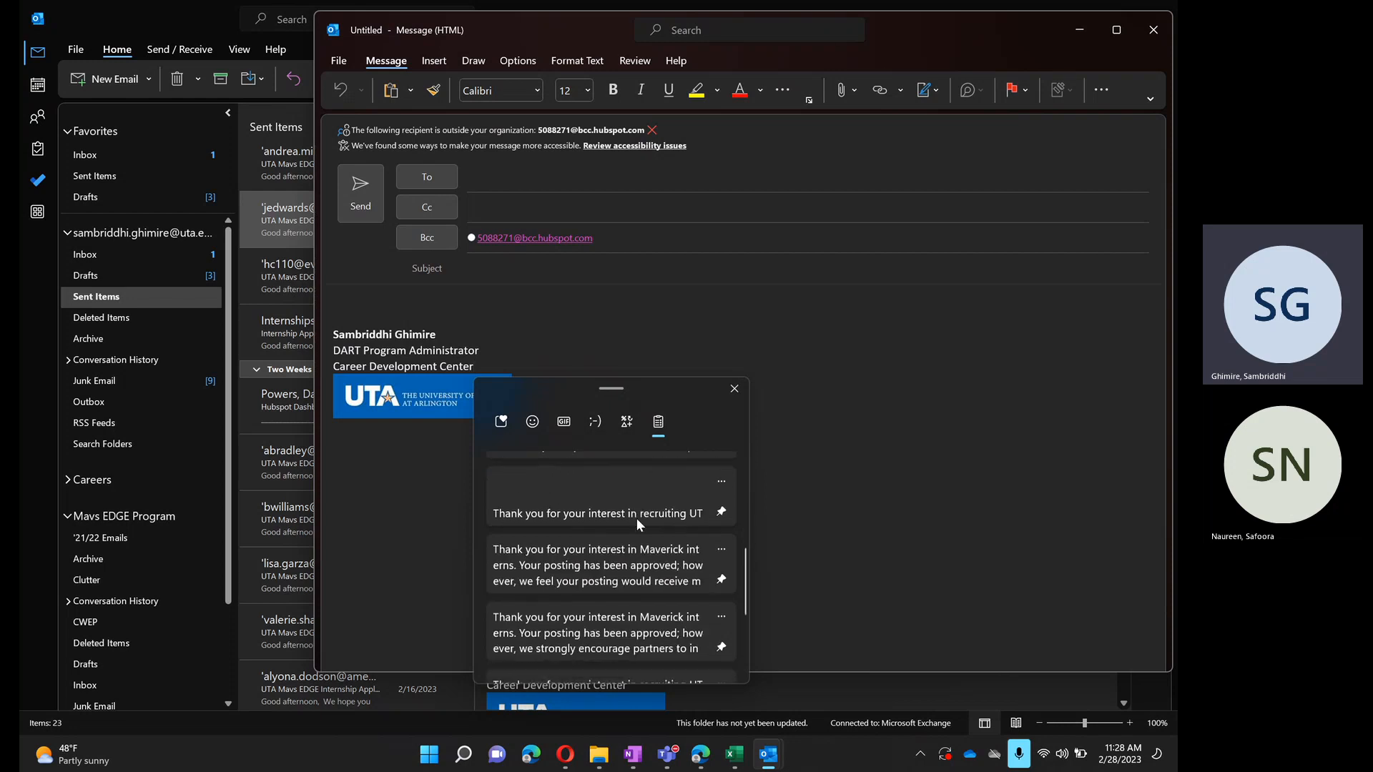
{"action": "scroll", "coordinate": [636, 517], "scroll_direction": "up", "scroll_amount": 8}
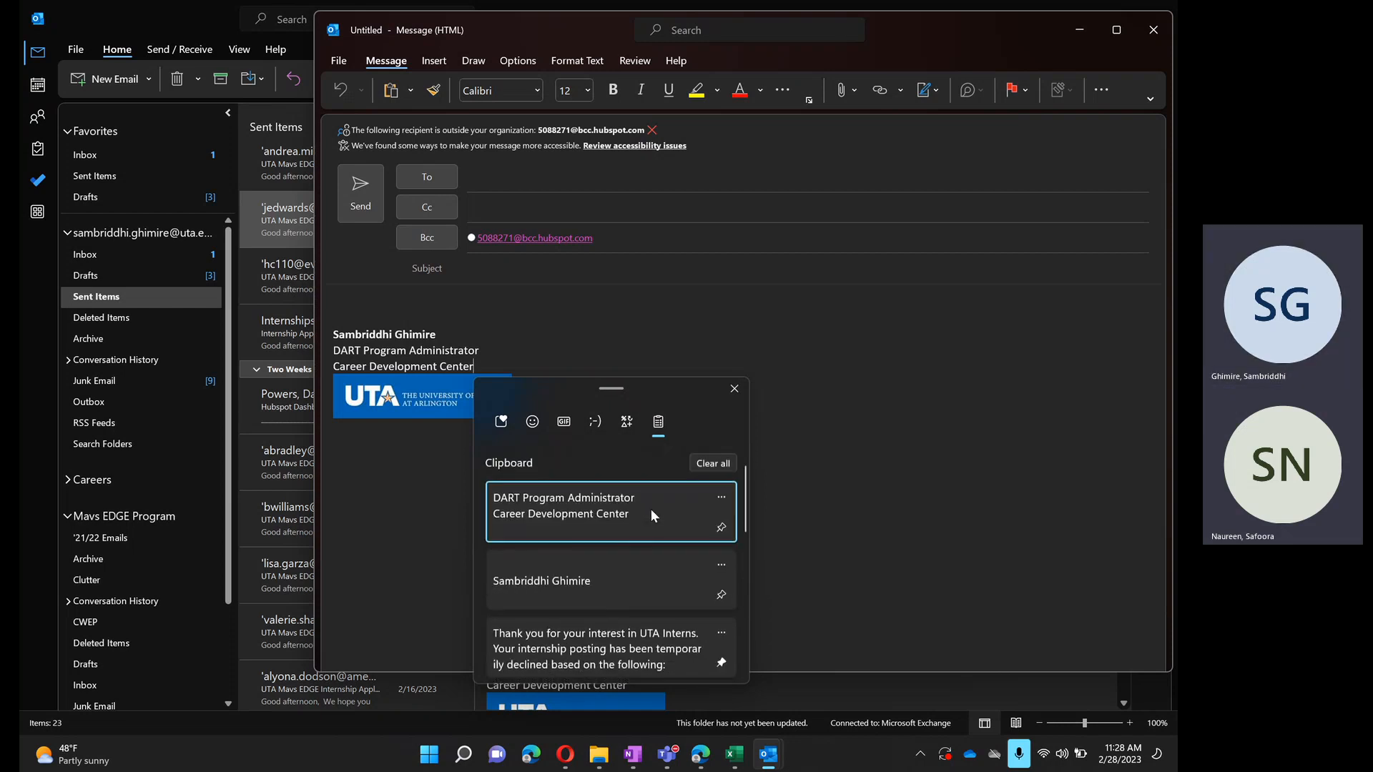
{"action": "left_click", "coordinate": [722, 465]}
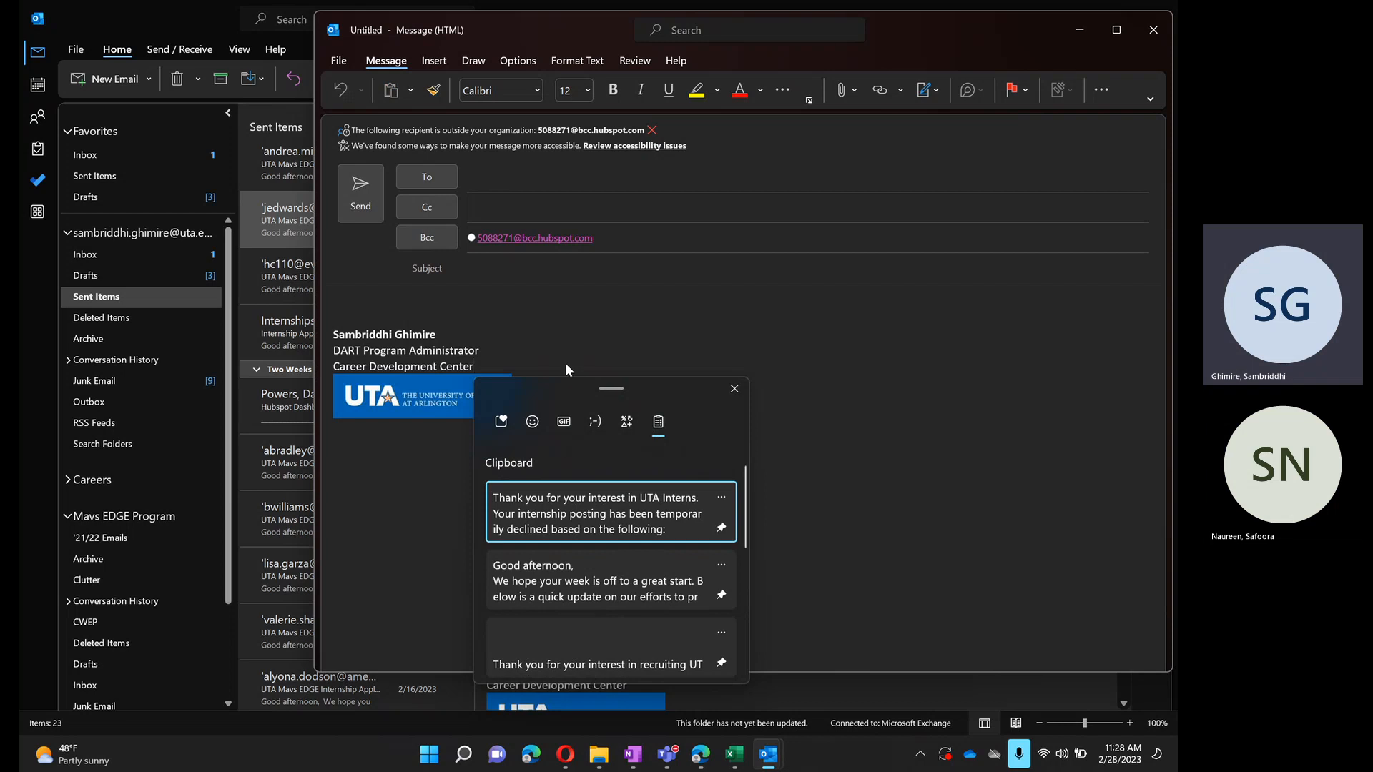
- Insert the pinned "Good afternoon, We hope your week is off to a great start" template into the message body above the signature
{"action": "left_click", "coordinate": [363, 289]}
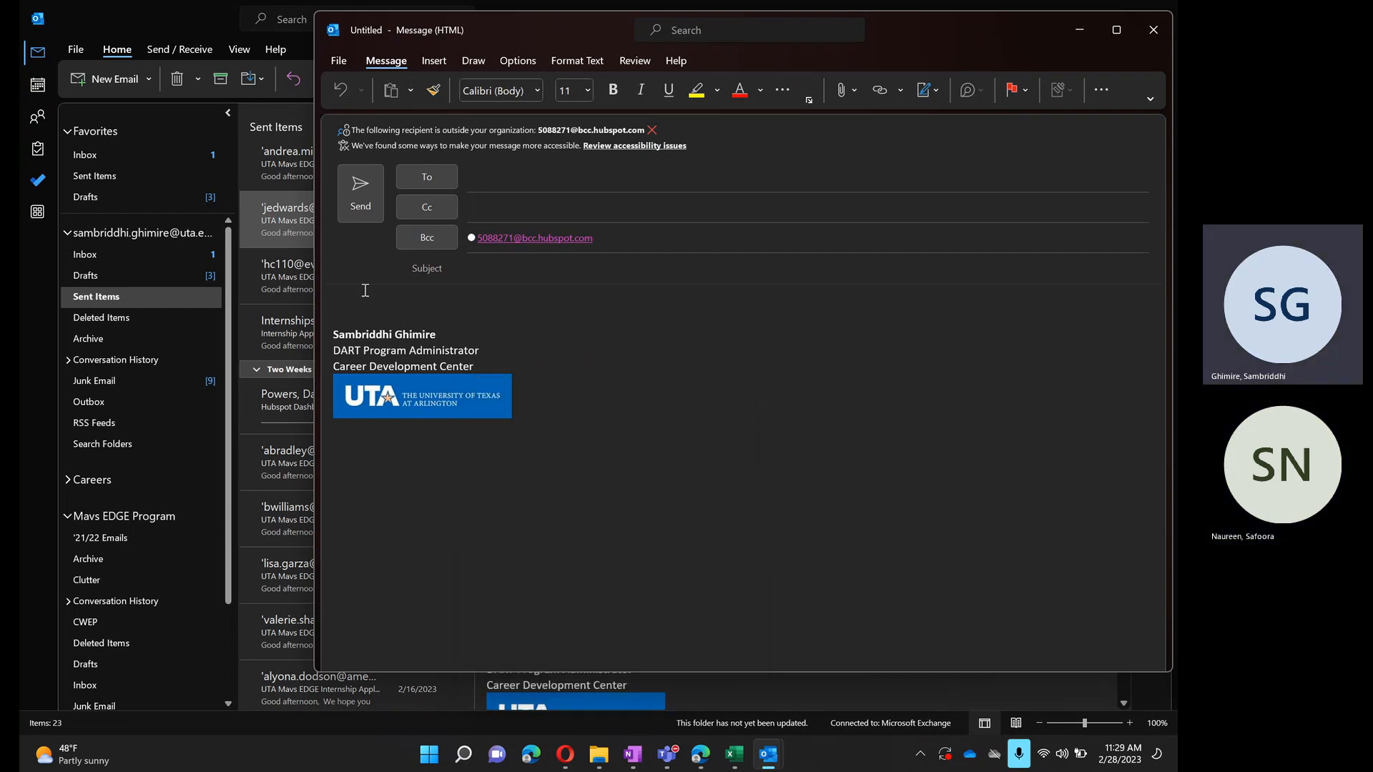
{"action": "key", "text": "super+v"}
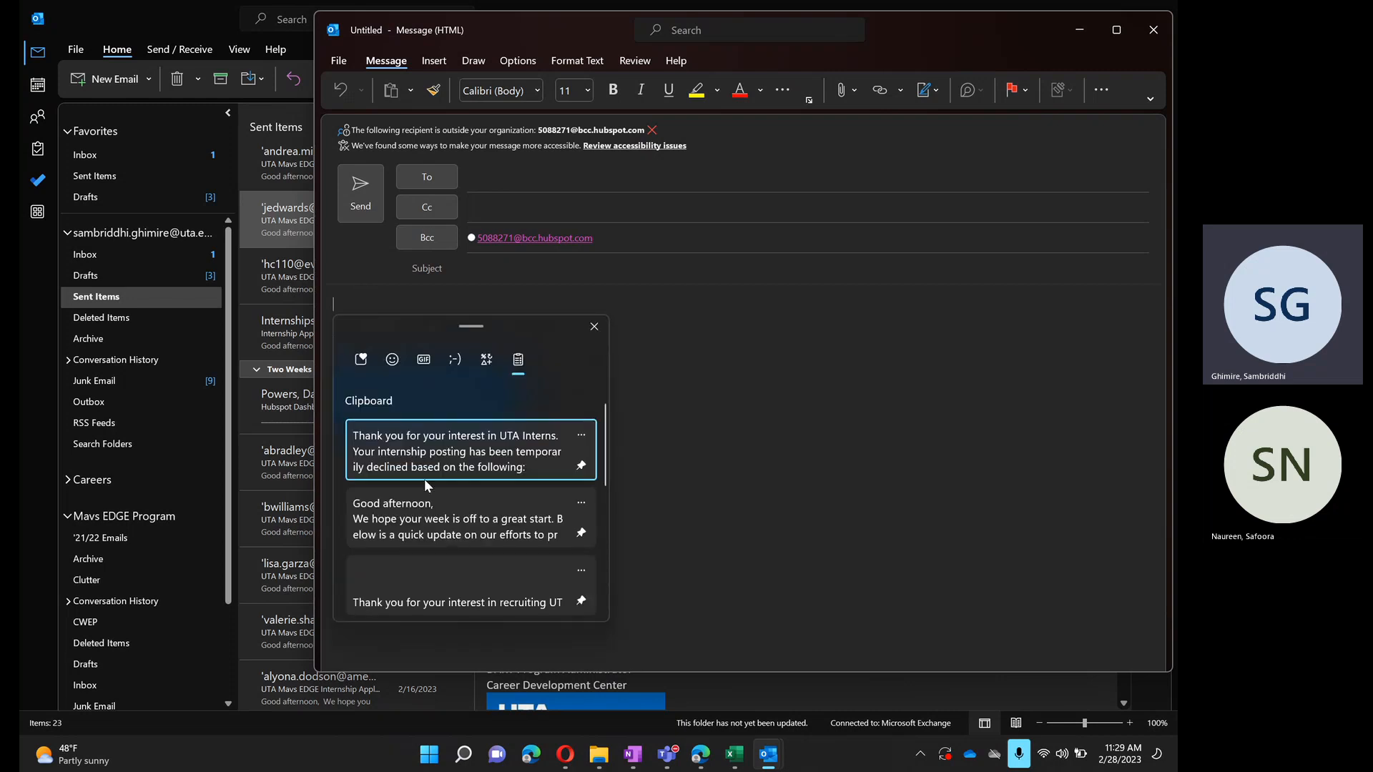
{"action": "left_click", "coordinate": [426, 515]}
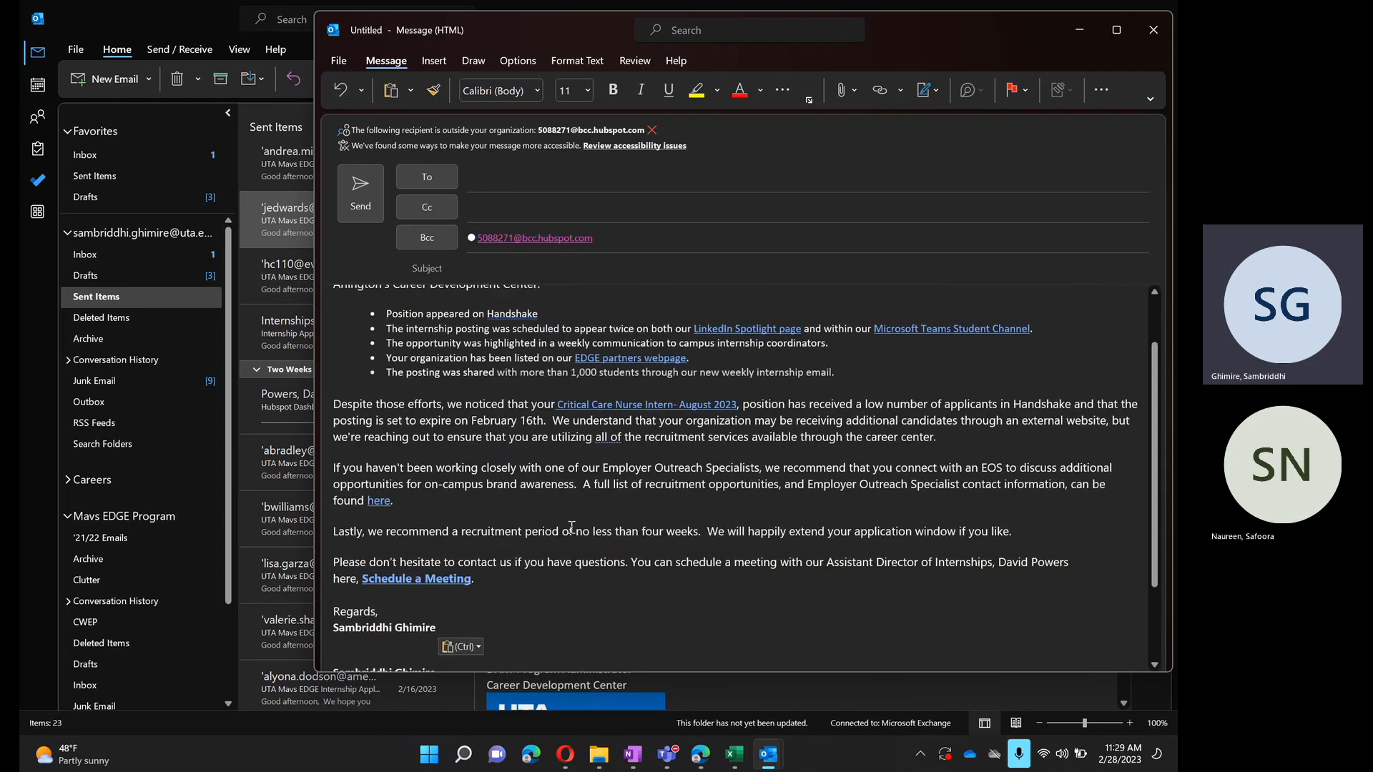
- Review the employer update template in the message body from greeting to closing, including its opening sentence
{"action": "scroll", "coordinate": [572, 527], "scroll_direction": "up", "scroll_amount": 3}
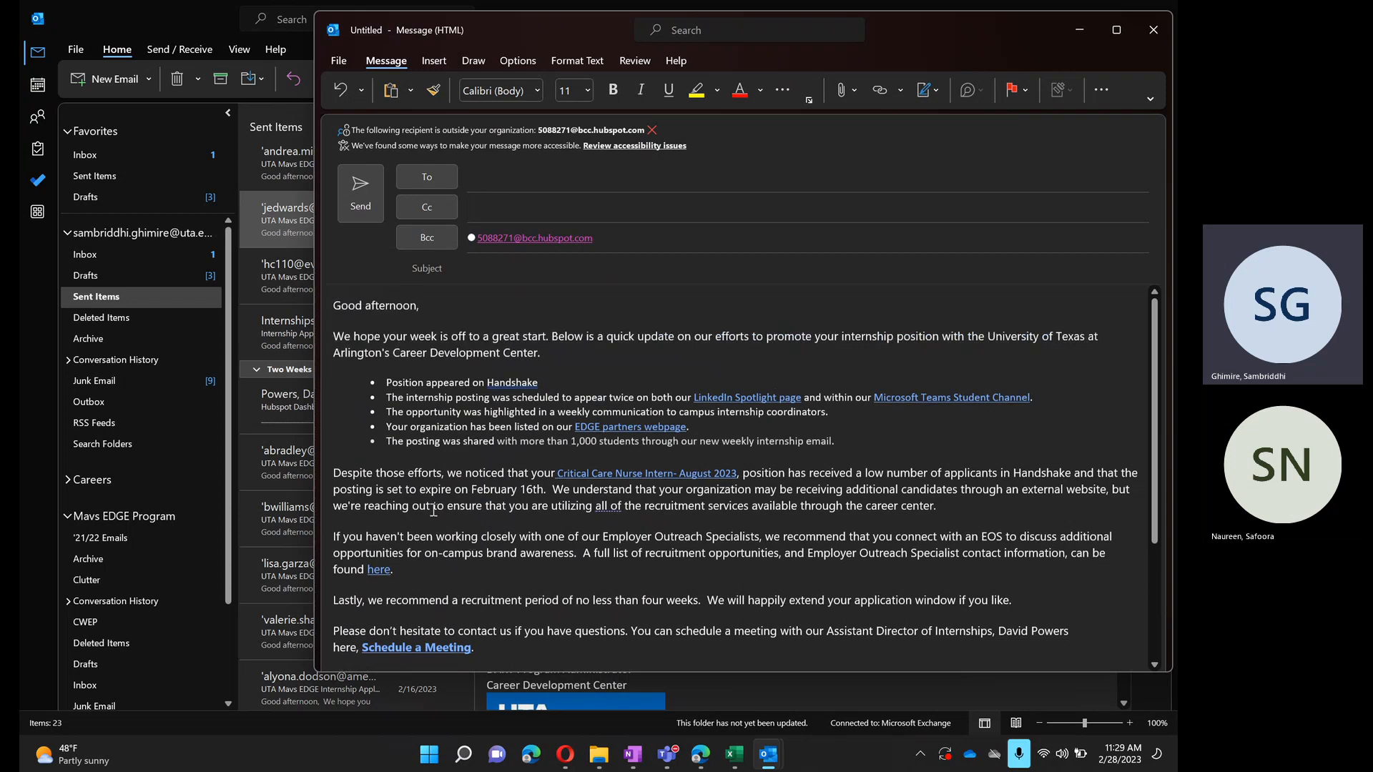
{"action": "scroll", "coordinate": [452, 597], "scroll_direction": "down", "scroll_amount": 3}
{"action": "scroll", "coordinate": [453, 598], "scroll_direction": "down", "scroll_amount": 1}
{"action": "scroll", "coordinate": [452, 597], "scroll_direction": "up", "scroll_amount": 5}
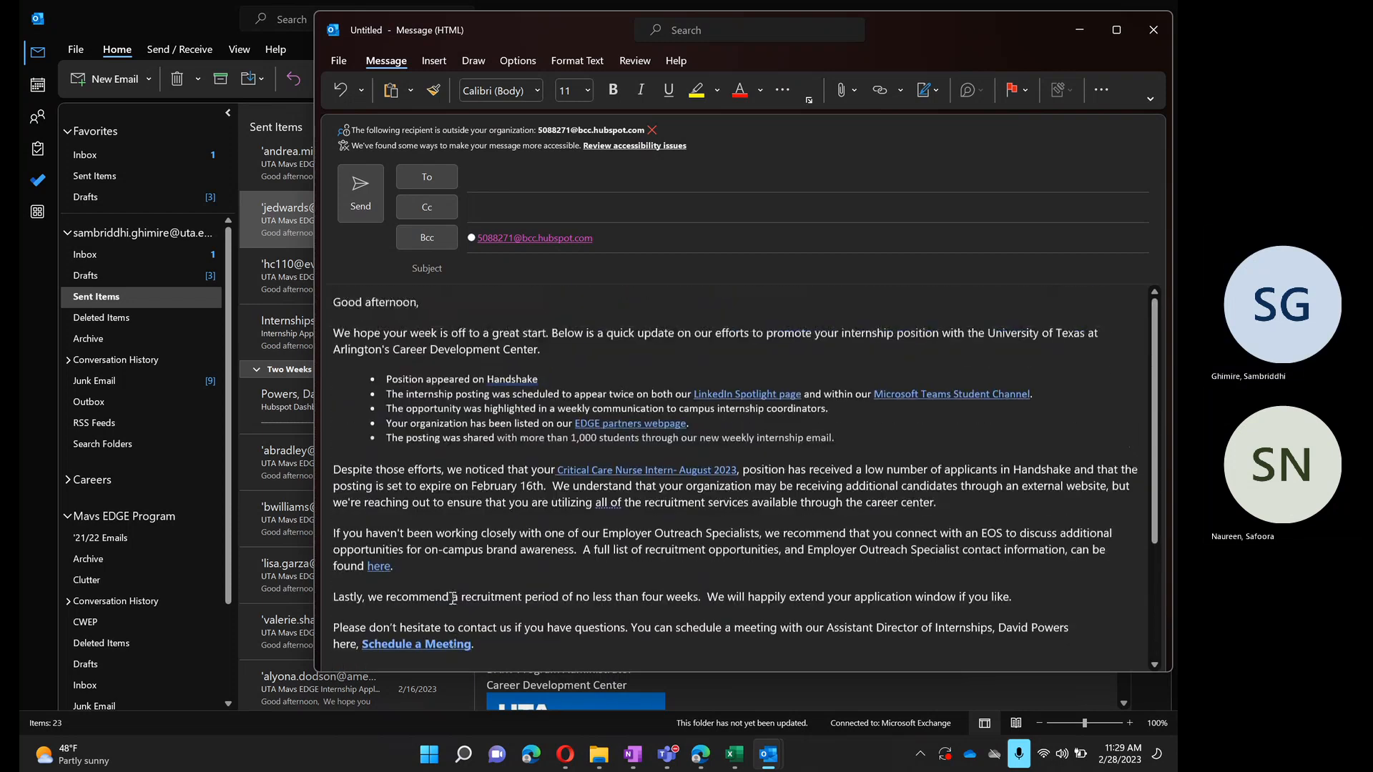
{"action": "scroll", "coordinate": [453, 597], "scroll_direction": "down", "scroll_amount": 4}
{"action": "scroll", "coordinate": [453, 598], "scroll_direction": "up", "scroll_amount": 3}
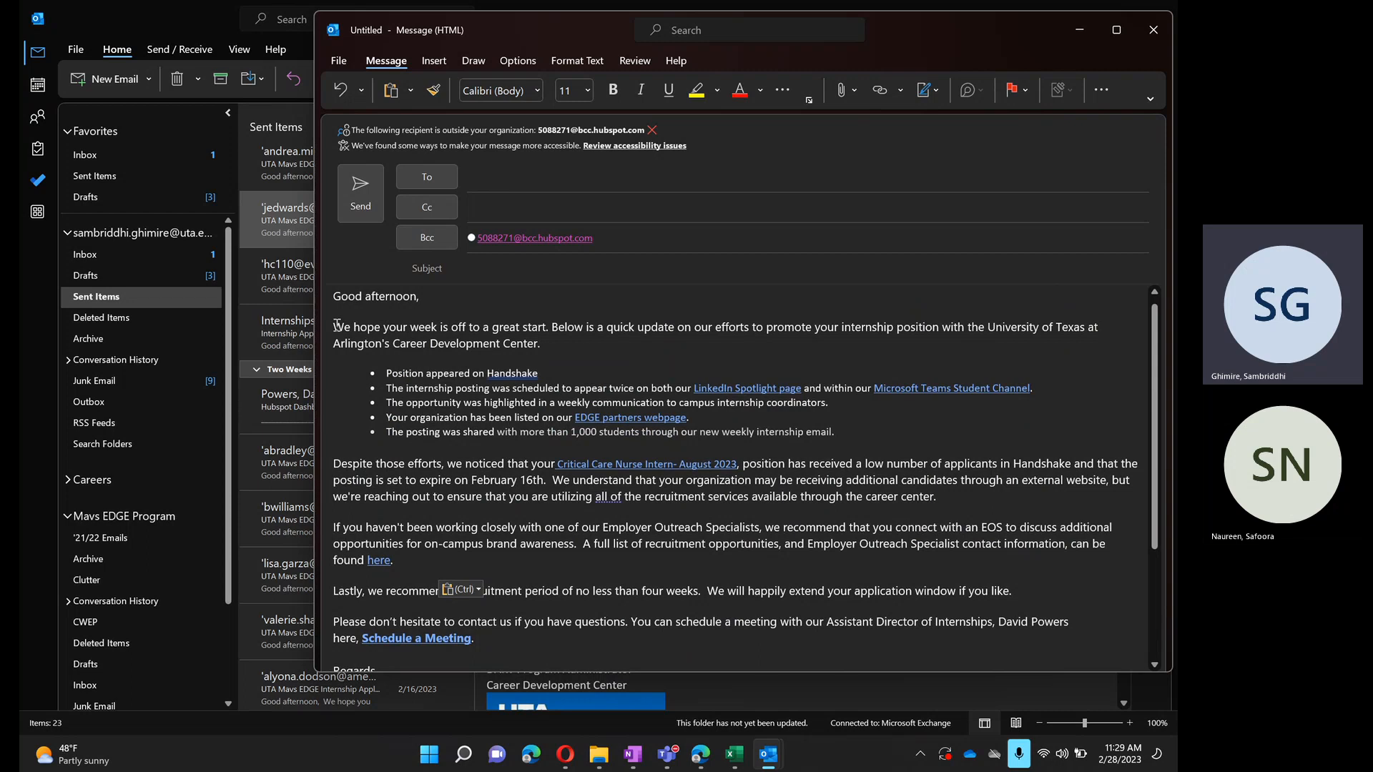
{"action": "left_click_drag", "start_coordinate": [334, 327], "coordinate": [553, 327]}
{"action": "left_click", "coordinate": [553, 327]}
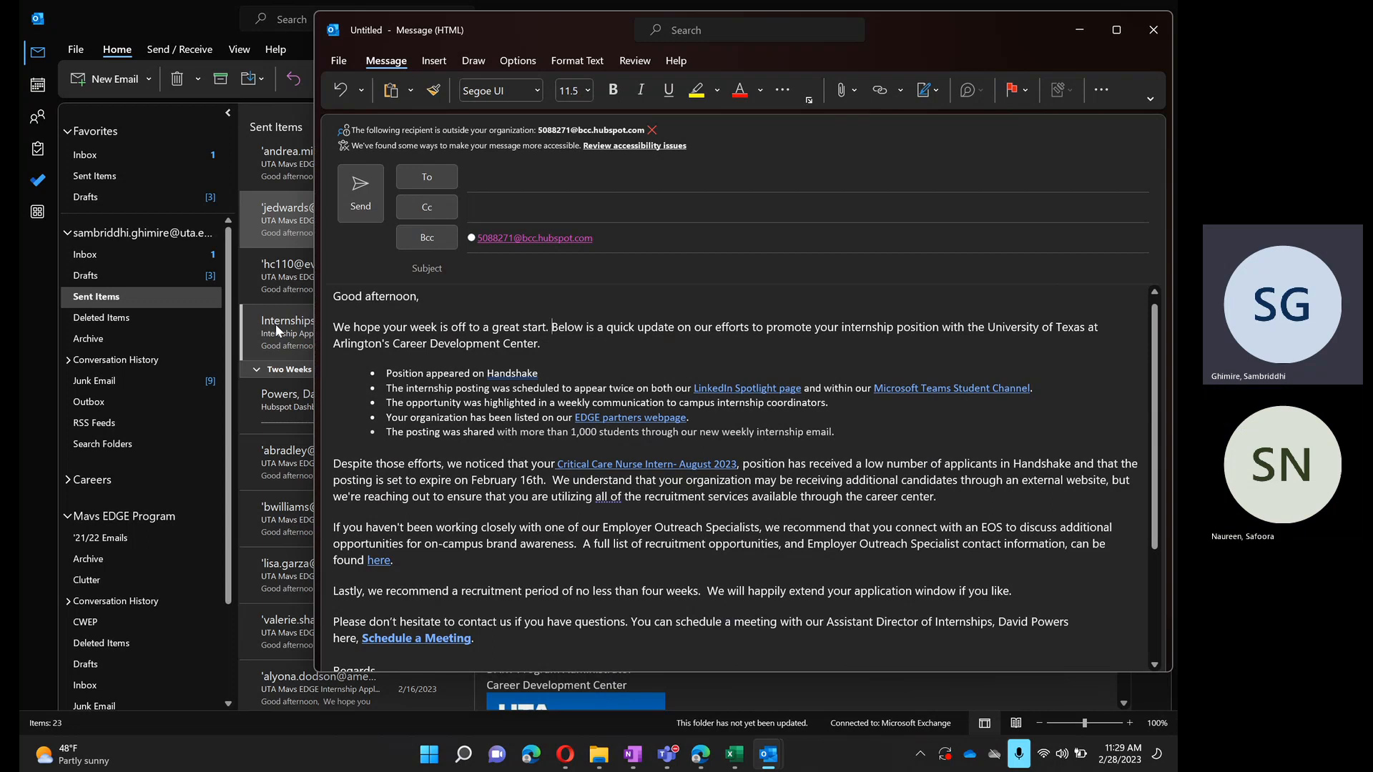
- Snap the draft message to half of the screen and look through its empty header fields and the template down to the signature
{"action": "left_click", "coordinate": [491, 278]}
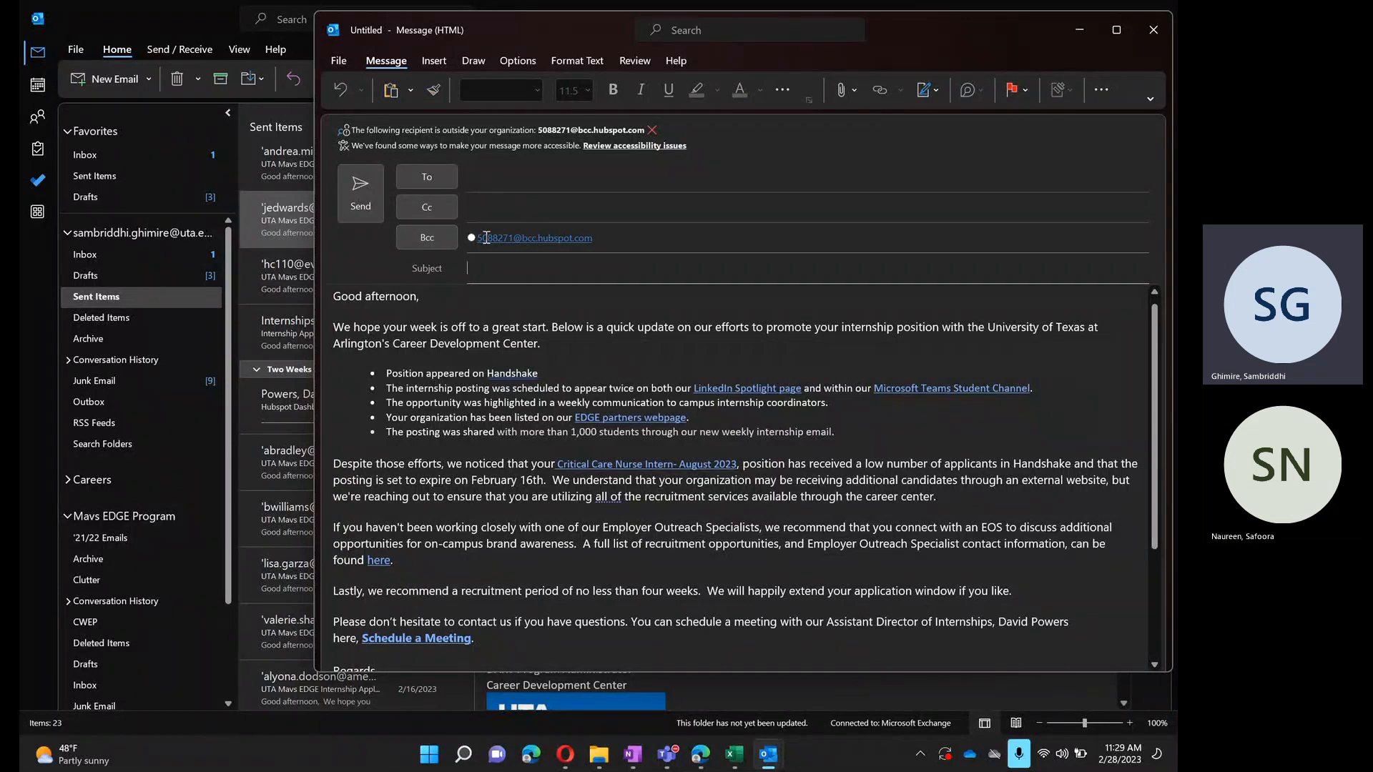
{"action": "mouse_move", "coordinate": [504, 242]}
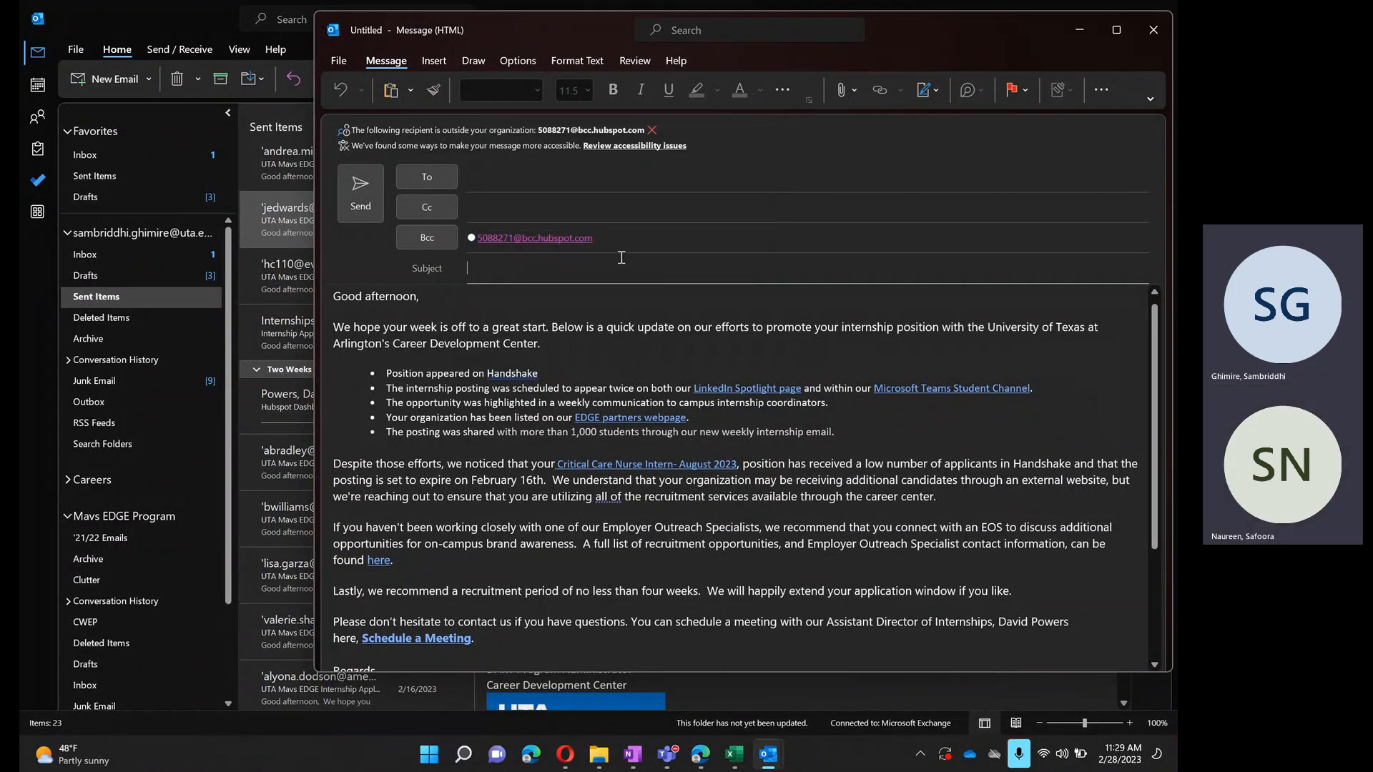
{"action": "left_click", "coordinate": [622, 257]}
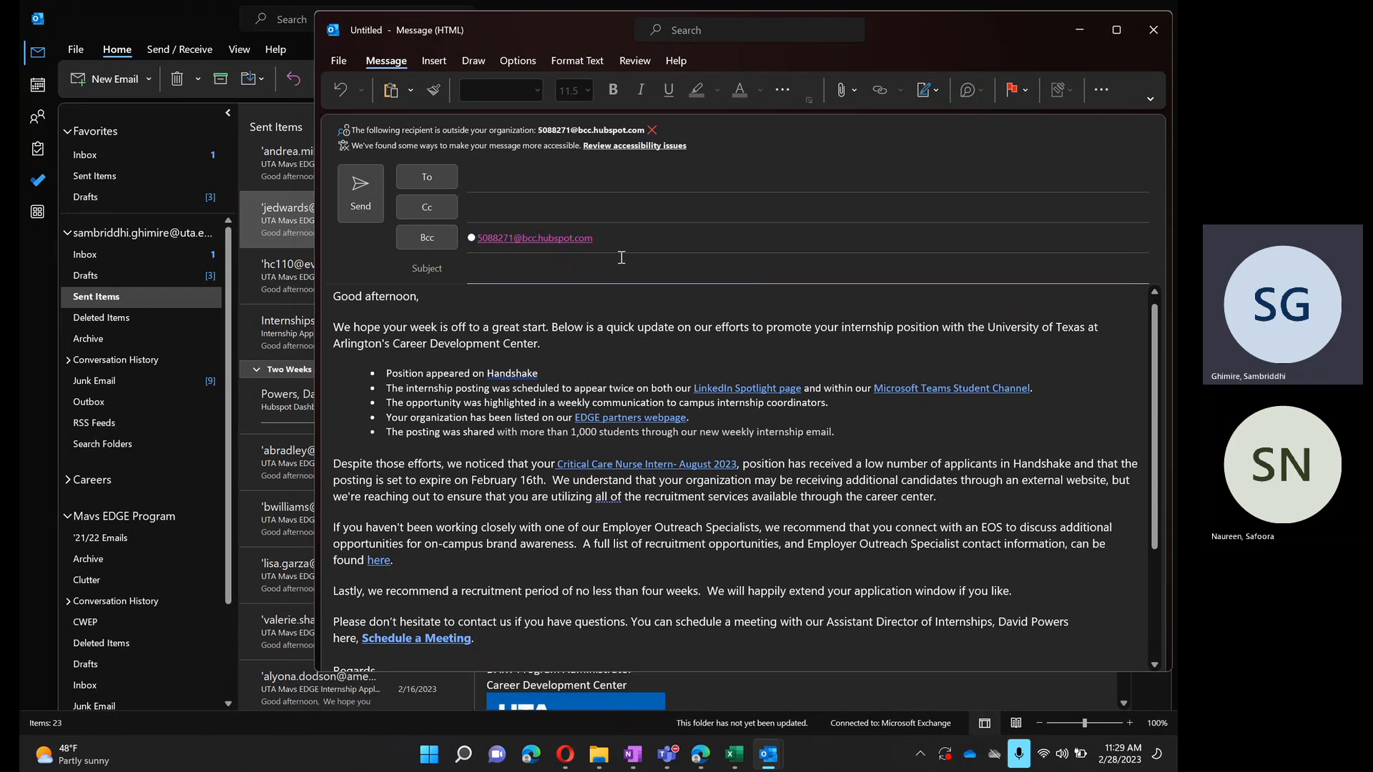
{"action": "key", "text": "super+Right"}
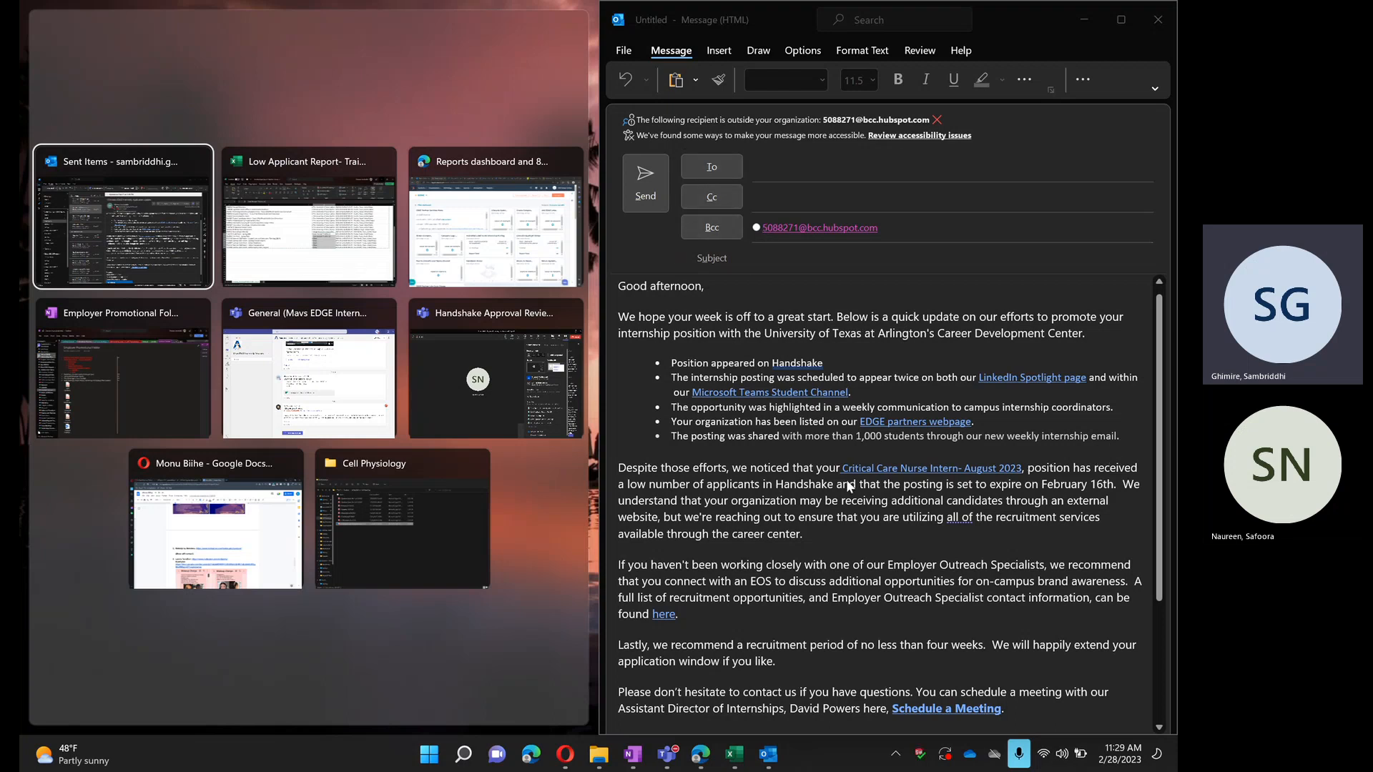
{"action": "scroll", "coordinate": [920, 620], "scroll_direction": "down", "scroll_amount": 2}
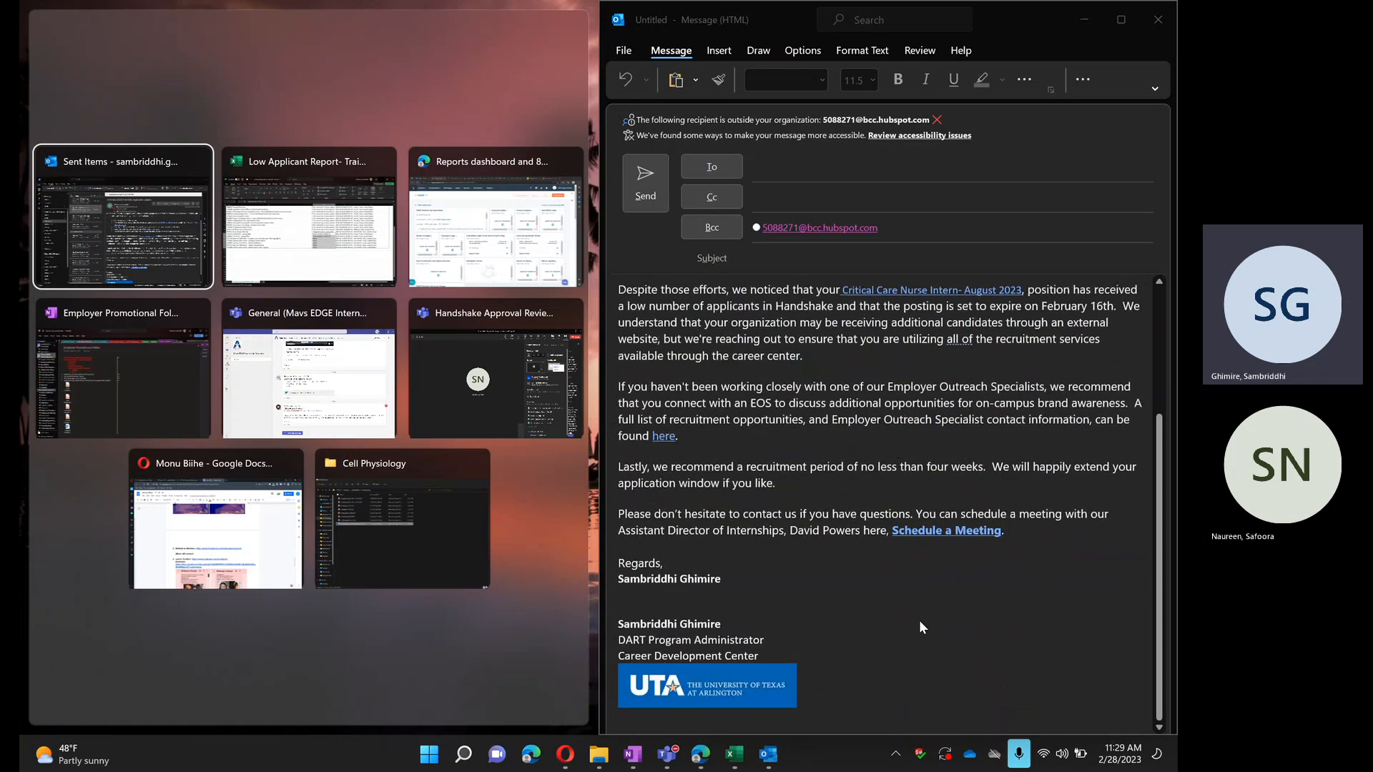
{"action": "scroll", "coordinate": [920, 620], "scroll_direction": "up", "scroll_amount": 6}
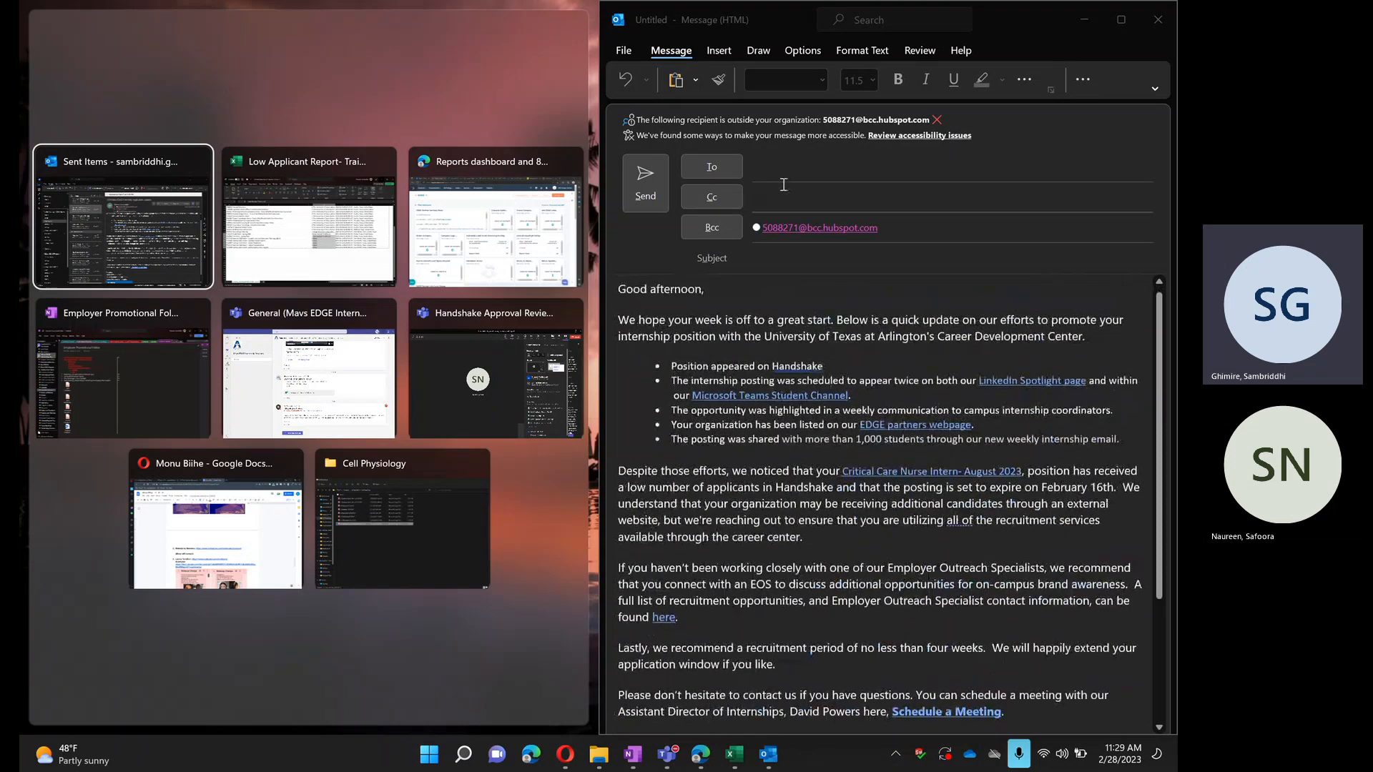
- Ready the draft's To field for a recipient, and switch to HubSpot to find the EDGE Partners list on the EDGE dashboard
{"action": "left_click", "coordinate": [757, 187]}
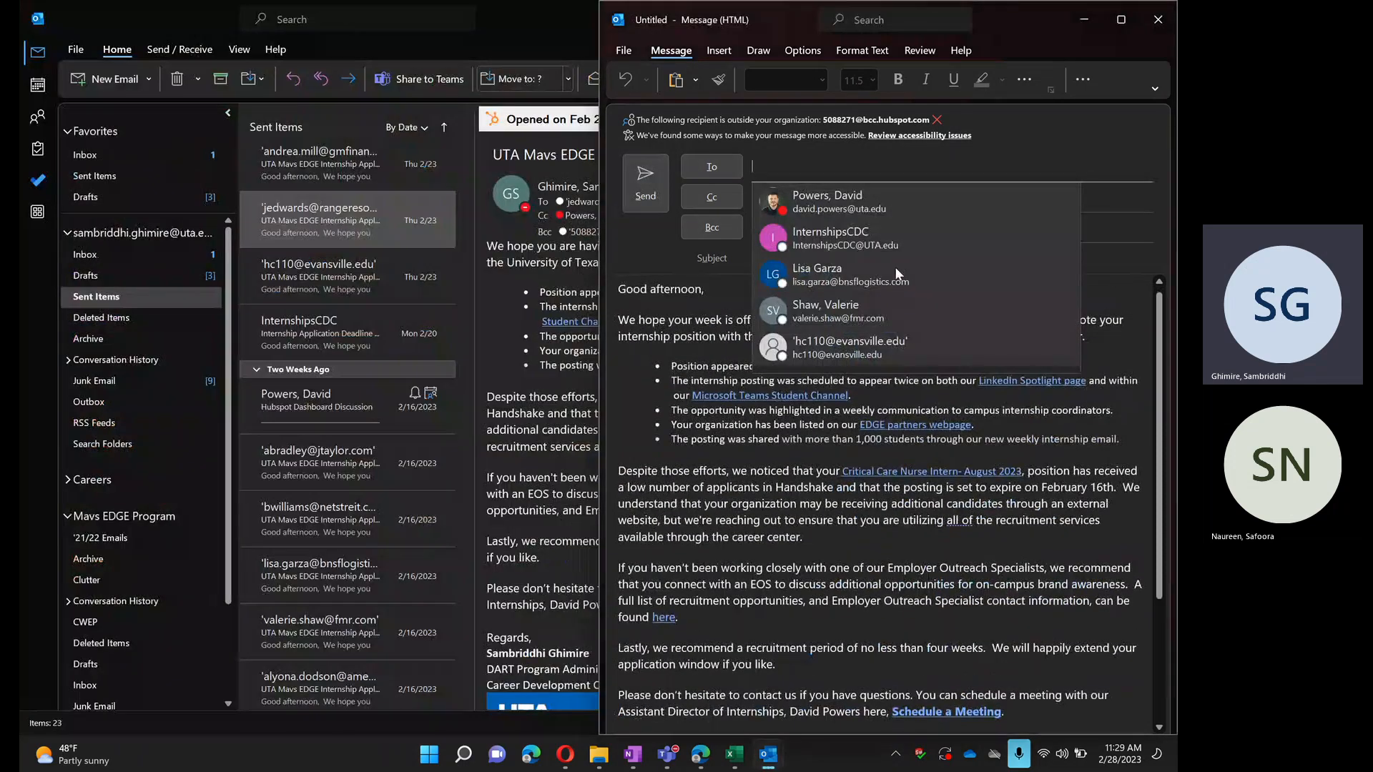
{"action": "left_click", "coordinate": [834, 174]}
{"action": "left_click", "coordinate": [834, 175]}
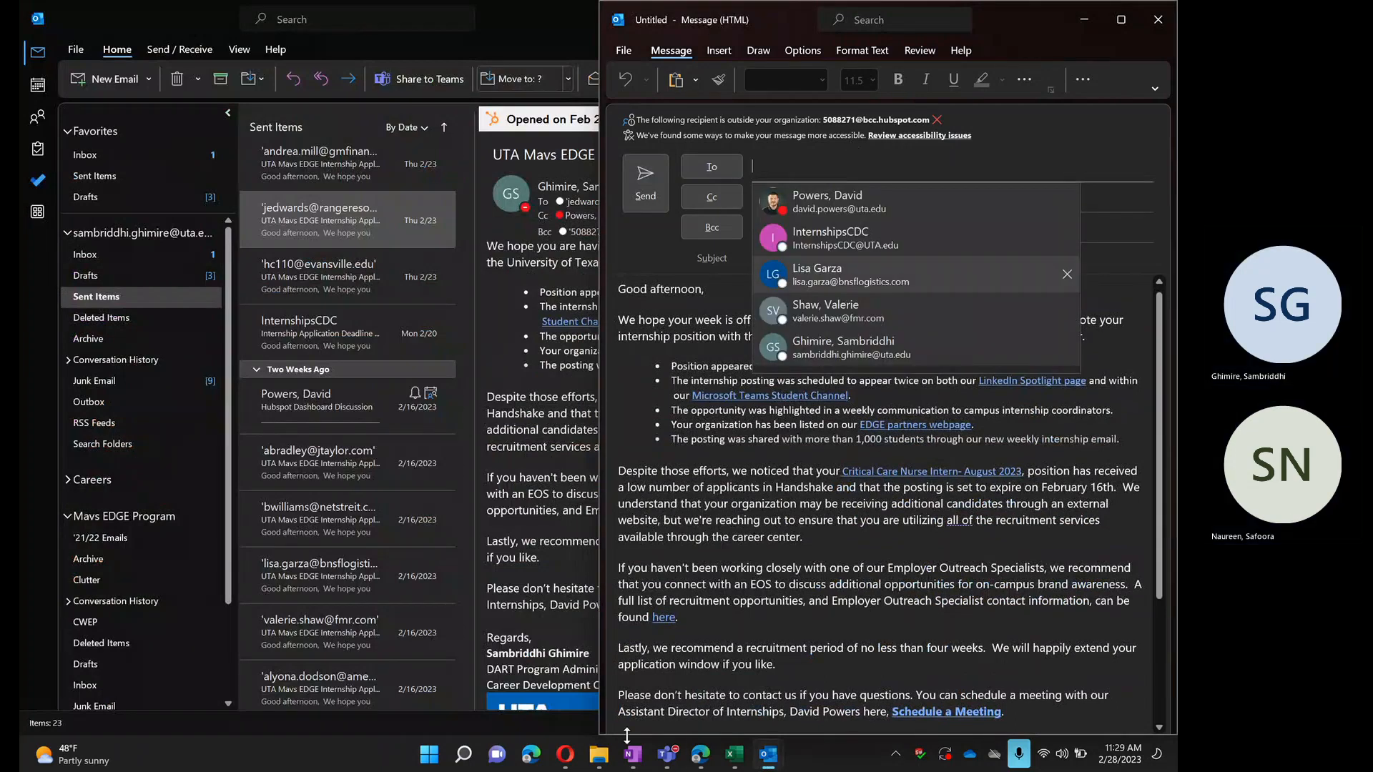
{"action": "mouse_move", "coordinate": [613, 766]}
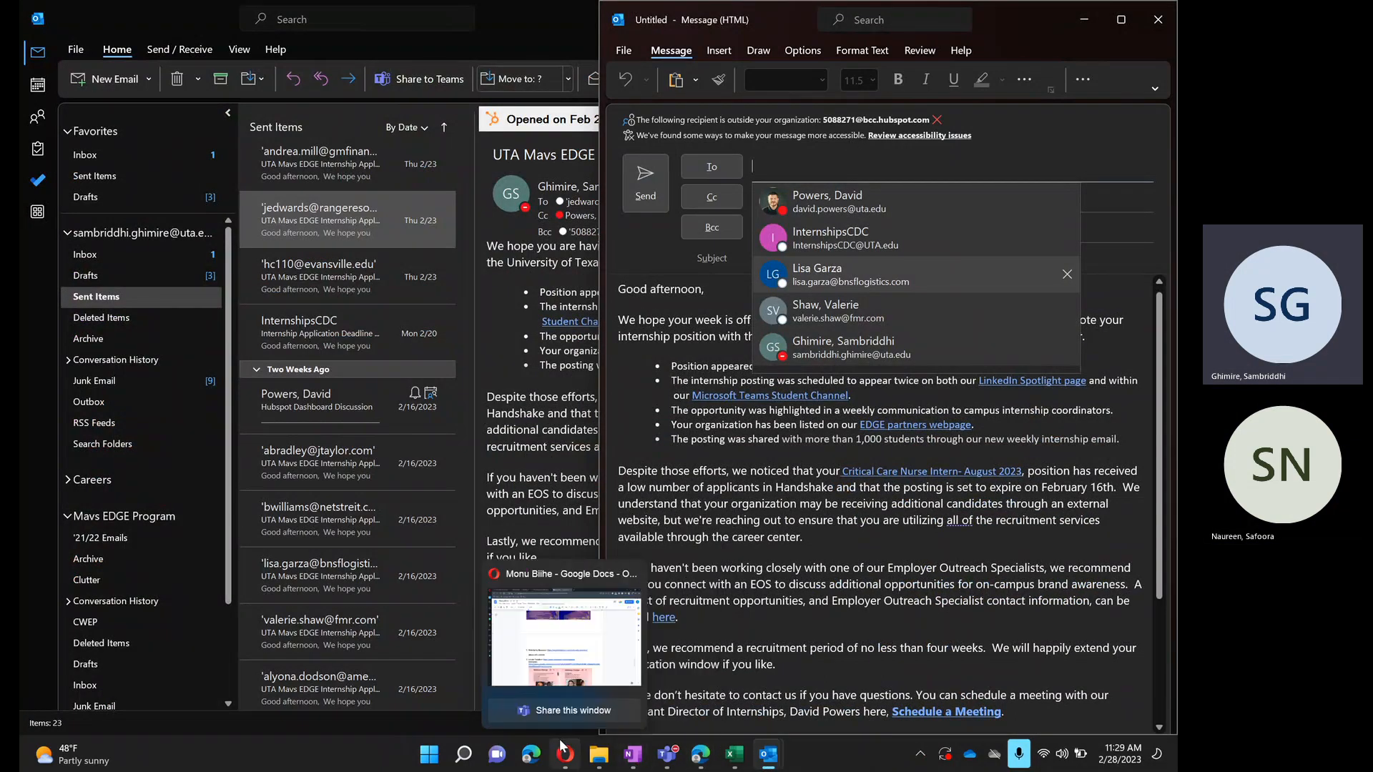
{"action": "left_click", "coordinate": [700, 754]}
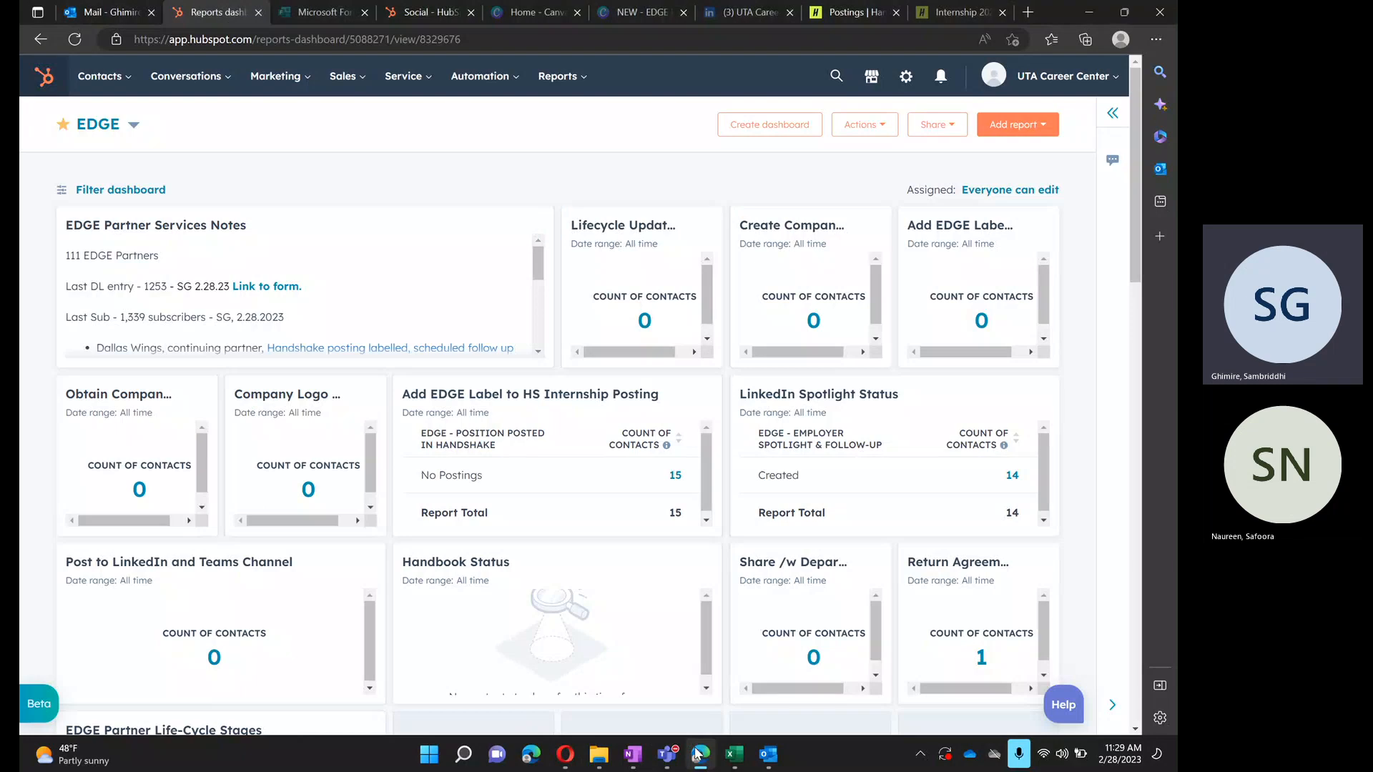
{"action": "scroll", "coordinate": [488, 466], "scroll_direction": "down", "scroll_amount": 1}
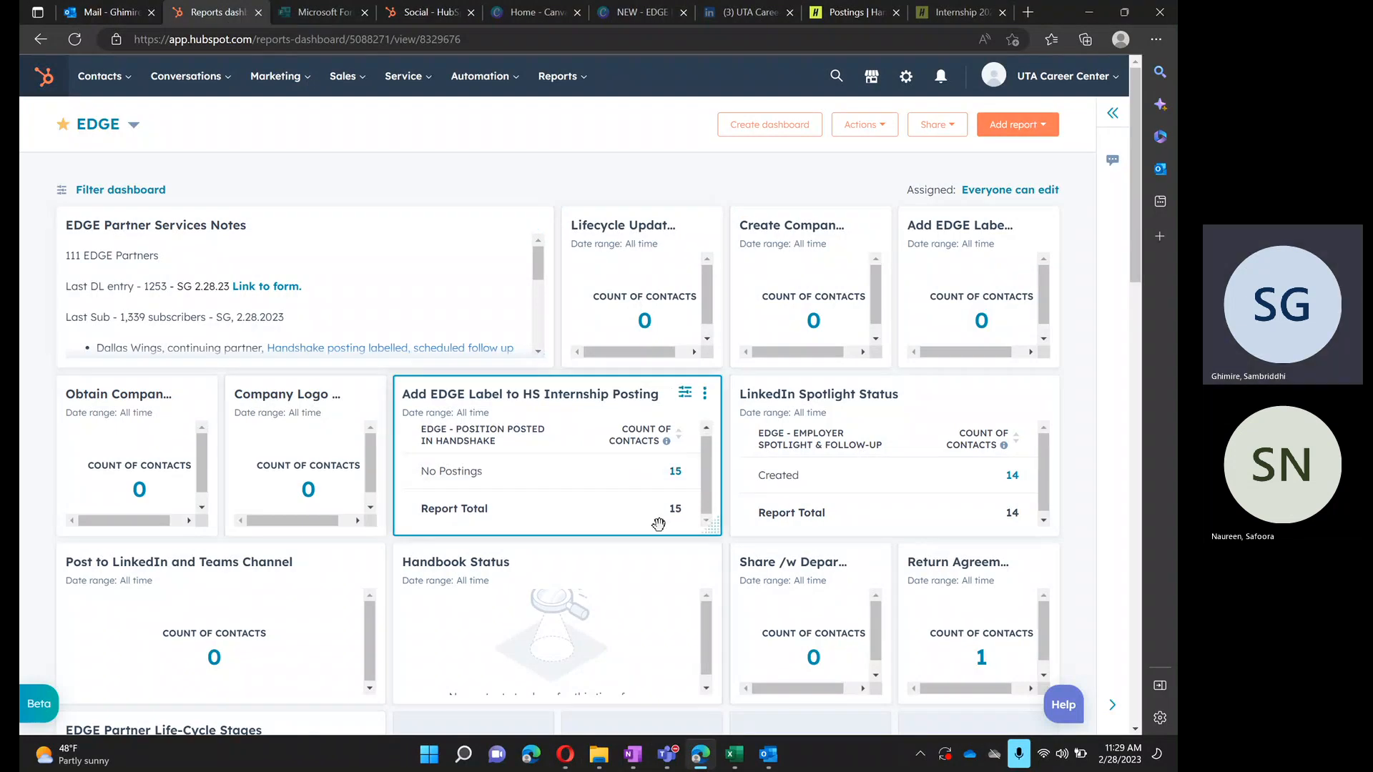
{"action": "scroll", "coordinate": [657, 525], "scroll_direction": "down", "scroll_amount": 4}
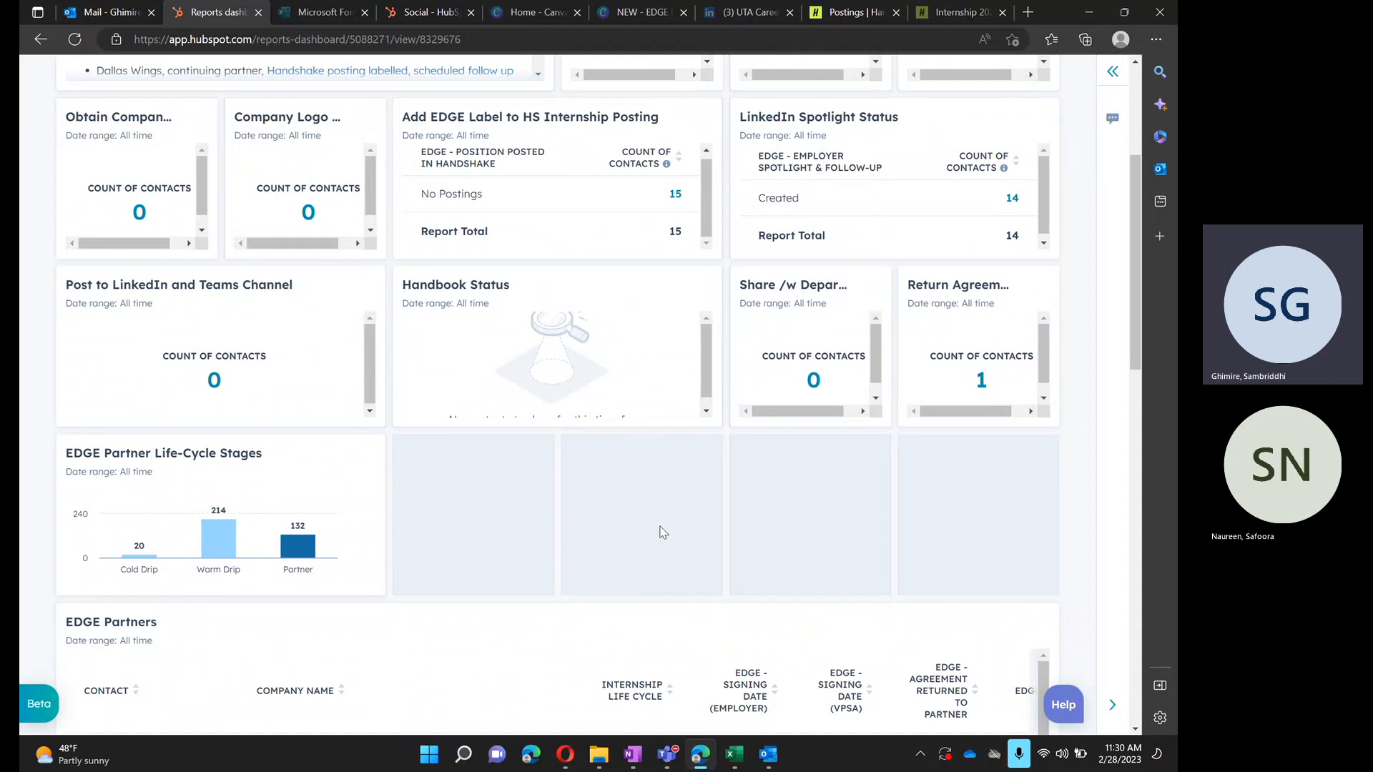
{"action": "scroll", "coordinate": [659, 530], "scroll_direction": "down", "scroll_amount": 4}
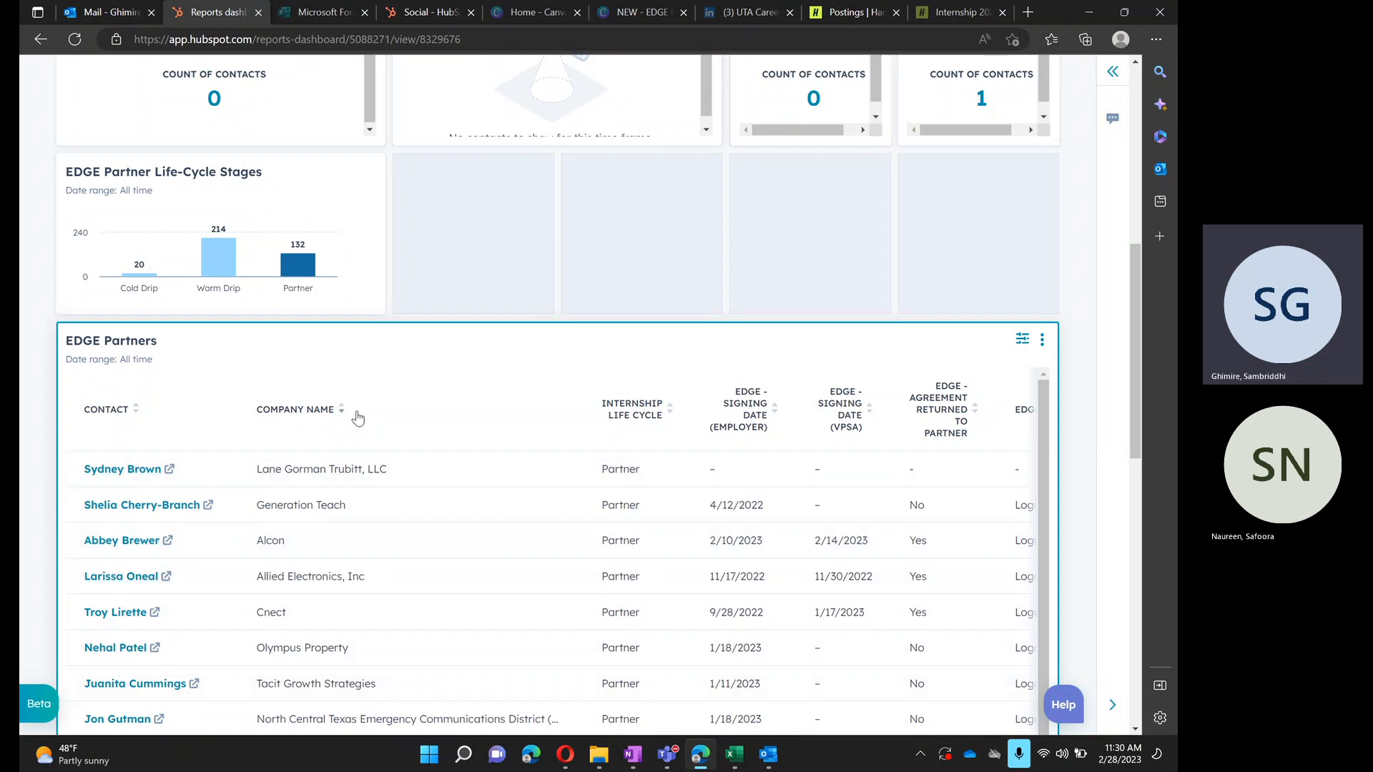
{"action": "scroll", "coordinate": [357, 418], "scroll_direction": "down", "scroll_amount": 1}
{"action": "scroll", "coordinate": [355, 416], "scroll_direction": "up", "scroll_amount": 1}
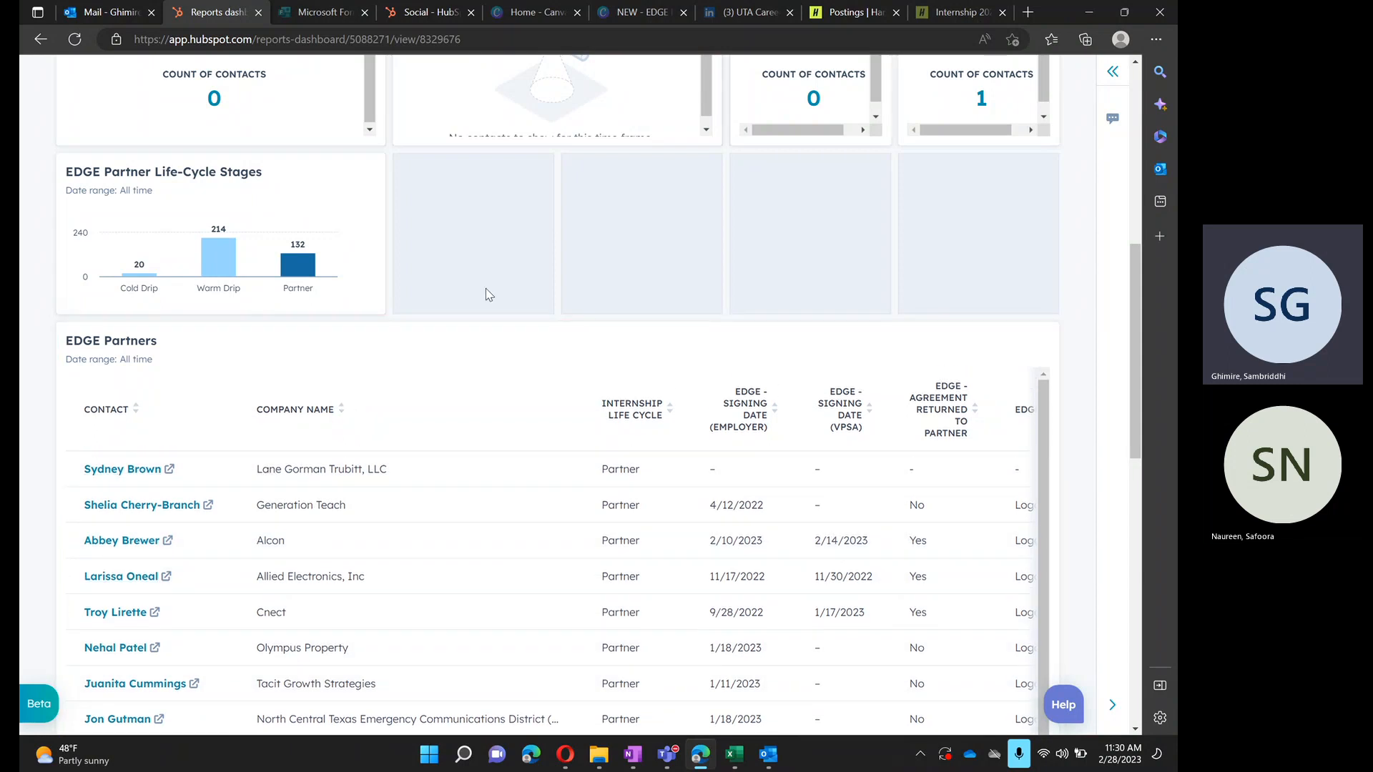
{"action": "scroll", "coordinate": [486, 289], "scroll_direction": "down", "scroll_amount": 3}
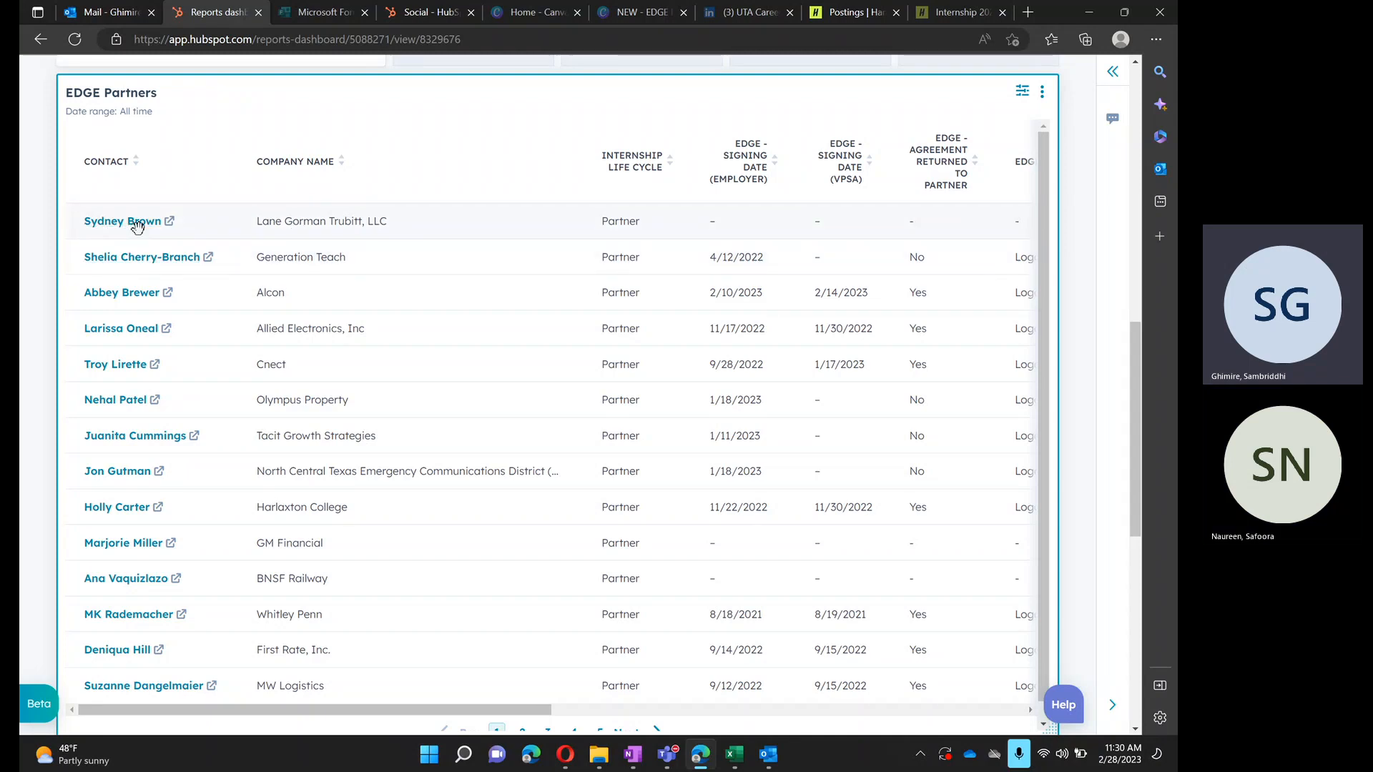
- Open the contact record for Lane Gorman Trubitt, LLC from the EDGE Partners list and copy the contact's email address
{"action": "left_click", "coordinate": [161, 226]}
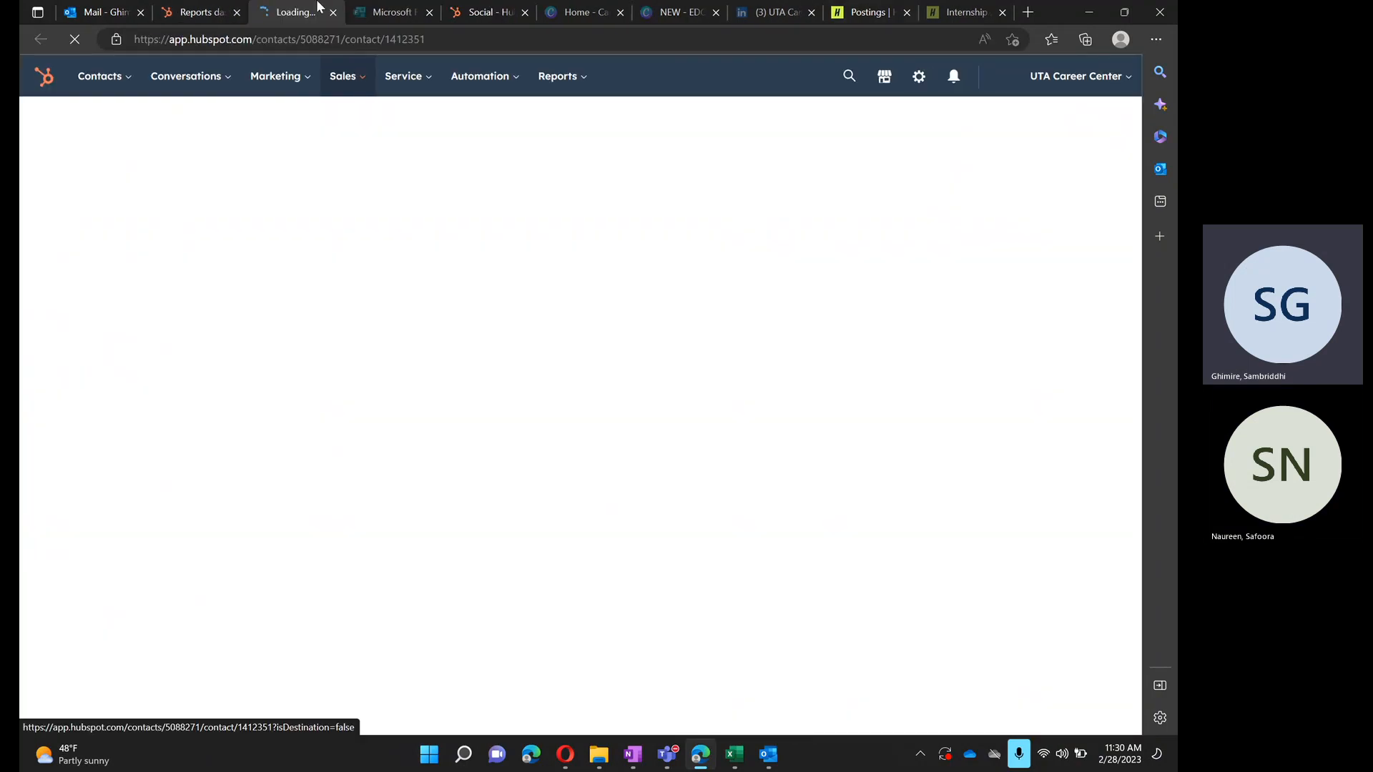
{"action": "left_click", "coordinate": [196, 13]}
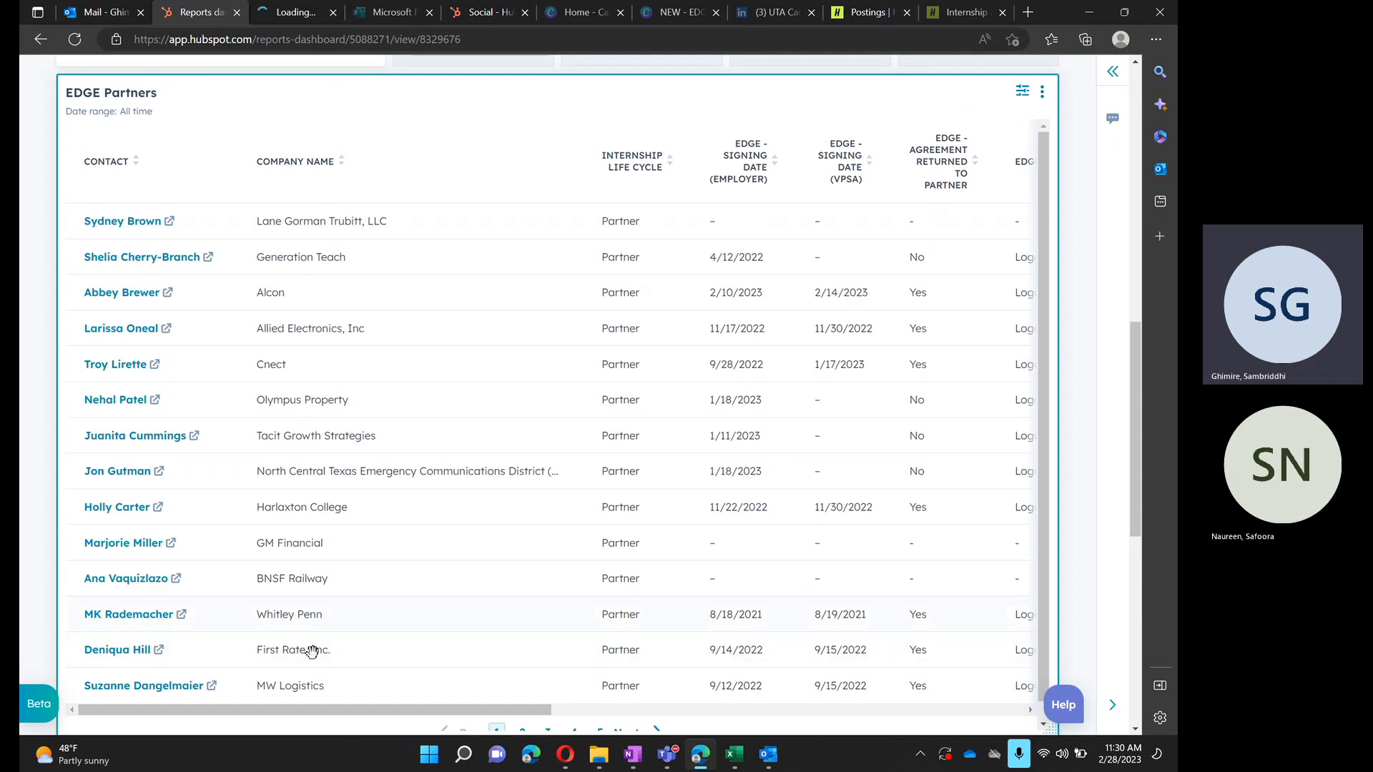
{"action": "left_click", "coordinate": [277, 16]}
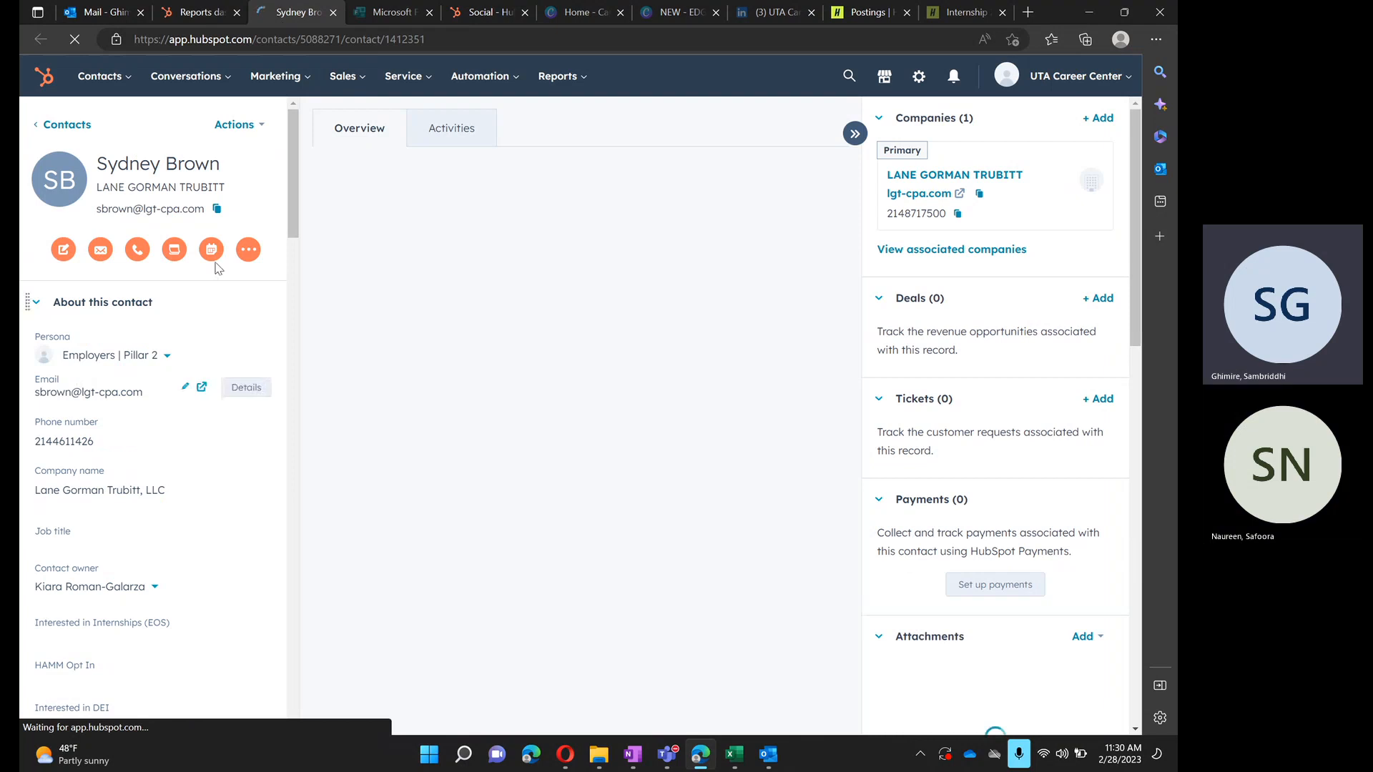
{"action": "left_click", "coordinate": [215, 208]}
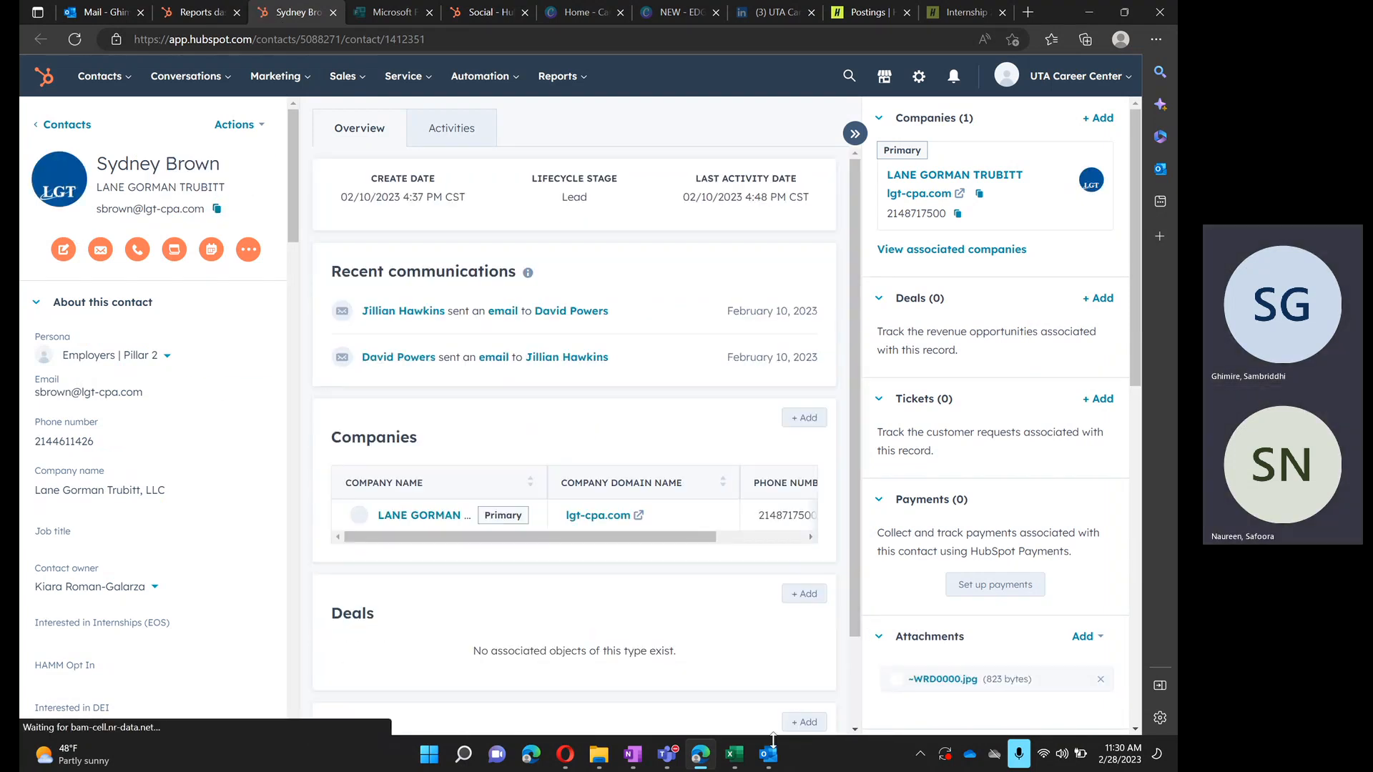
- Switch to the draft message in Outlook, paste the contact's email address as the To recipient, and maximize the message window
{"action": "mouse_move", "coordinate": [773, 748]}
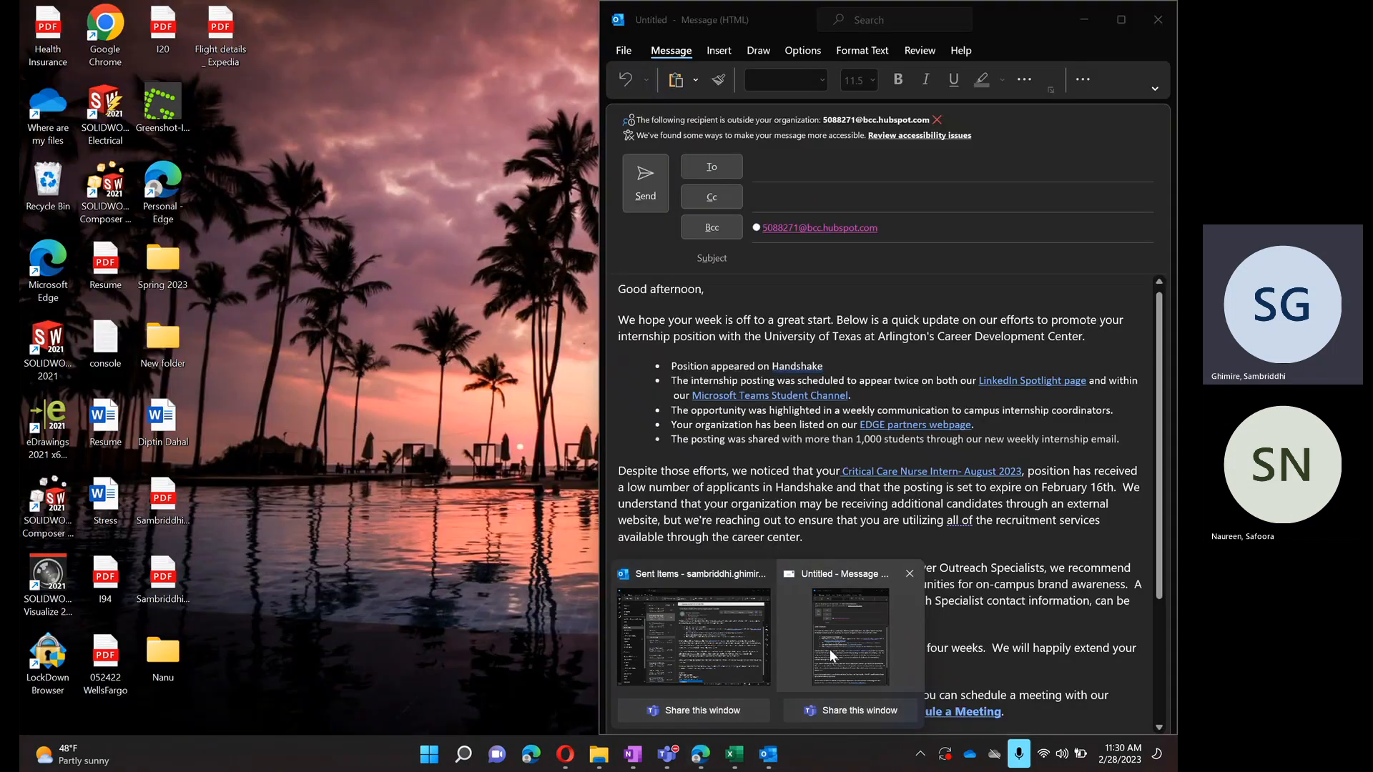
{"action": "left_click", "coordinate": [830, 649]}
{"action": "key", "text": "ctrl+v"}
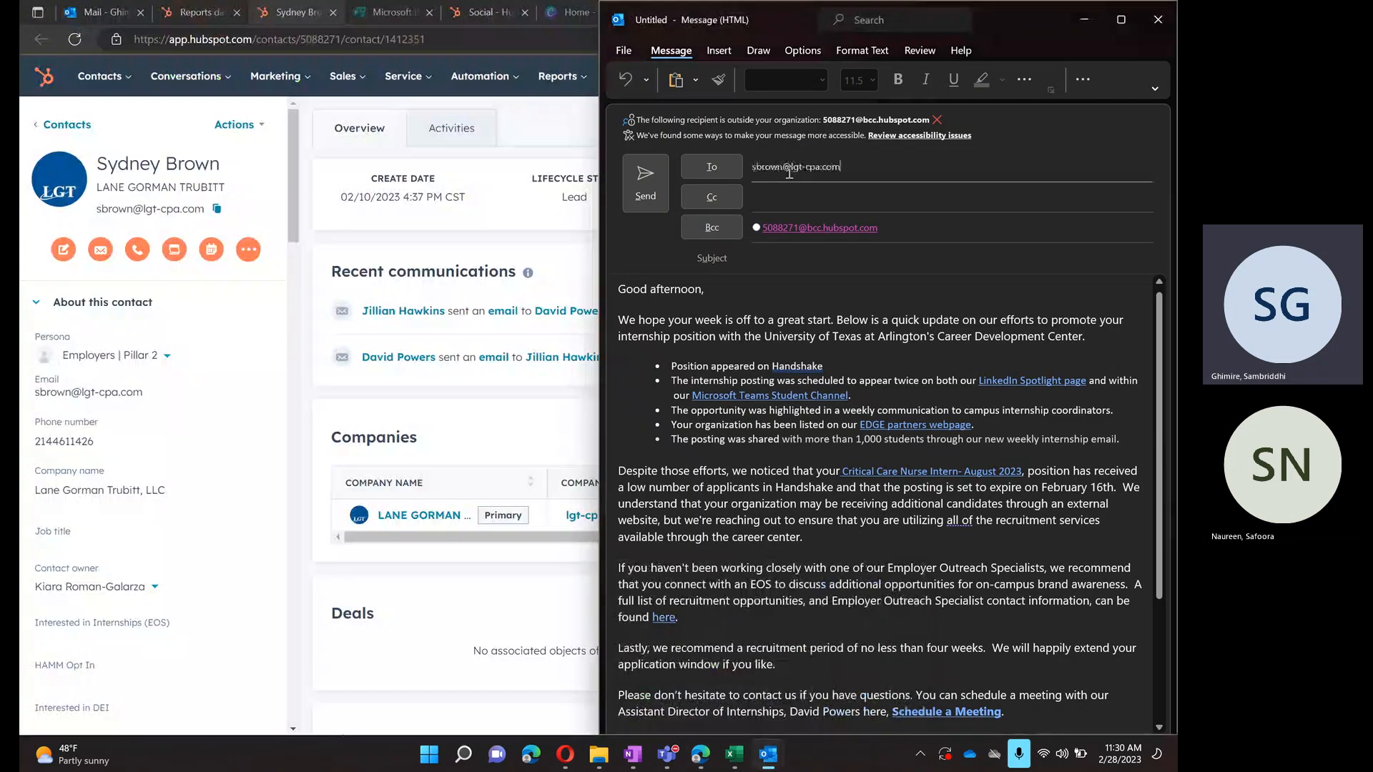
{"action": "left_click", "coordinate": [837, 190]}
{"action": "left_click", "coordinate": [1120, 21]}
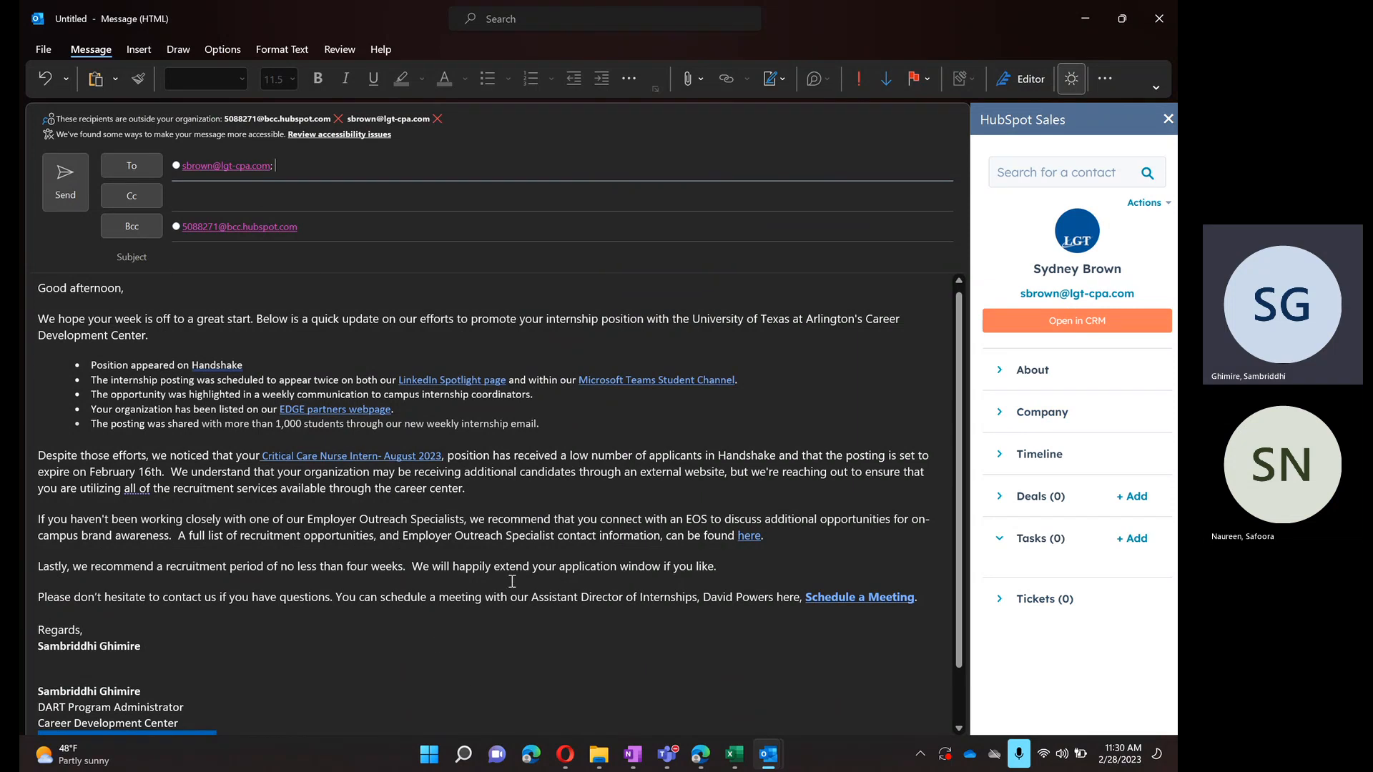
- Check the Lane Gorman Trubitt contact record in HubSpot down to its deals and tickets, and return to the draft message in Outlook
{"action": "left_click", "coordinate": [718, 760]}
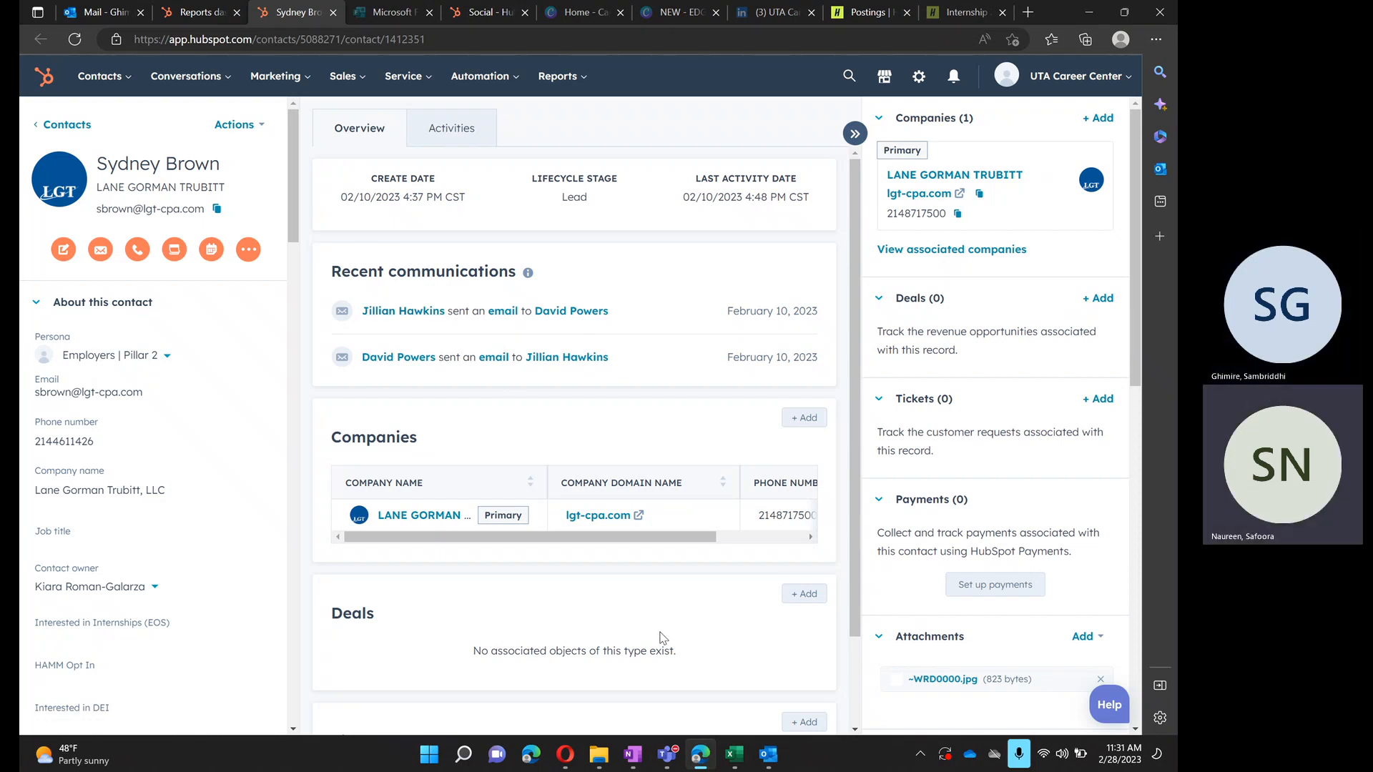
{"action": "scroll", "coordinate": [663, 638], "scroll_direction": "down", "scroll_amount": 1}
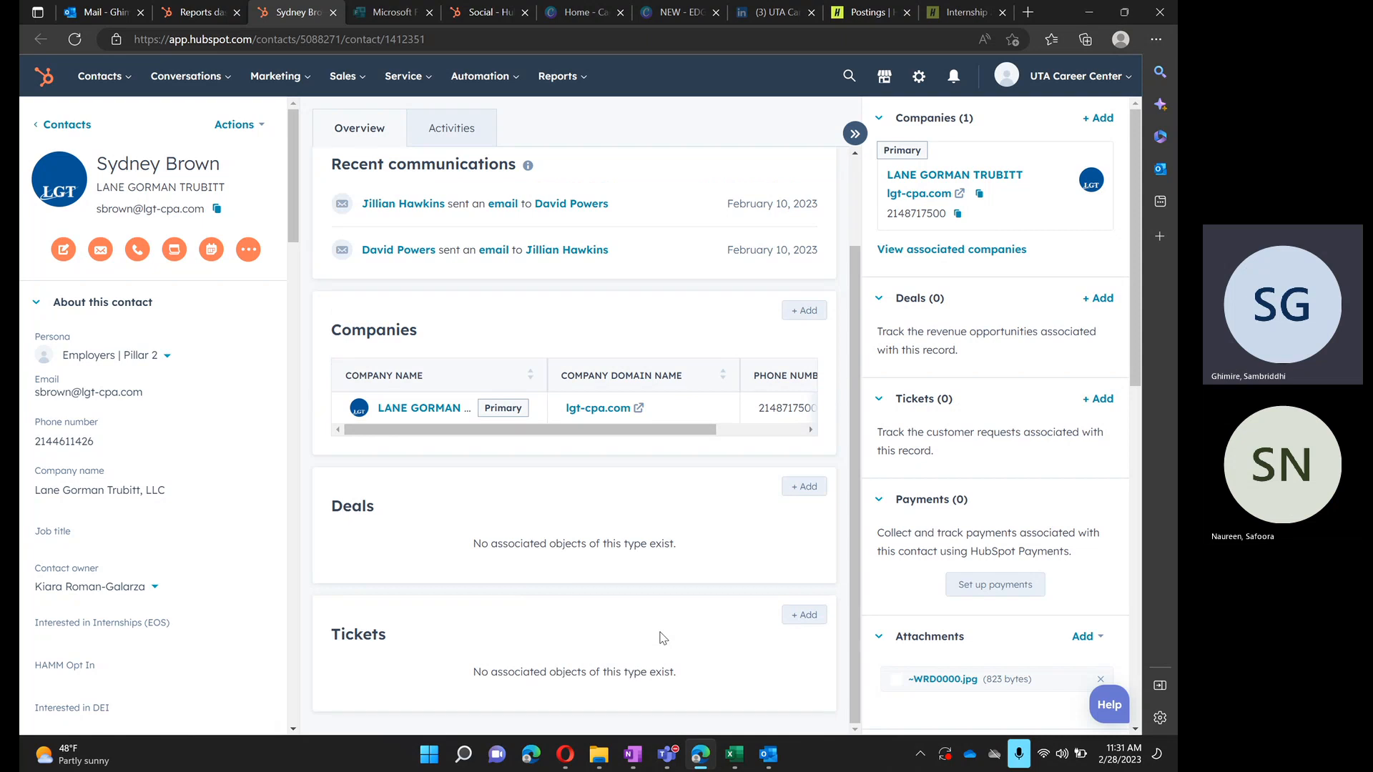
{"action": "left_click", "coordinate": [765, 752]}
{"action": "mouse_move", "coordinate": [845, 610]}
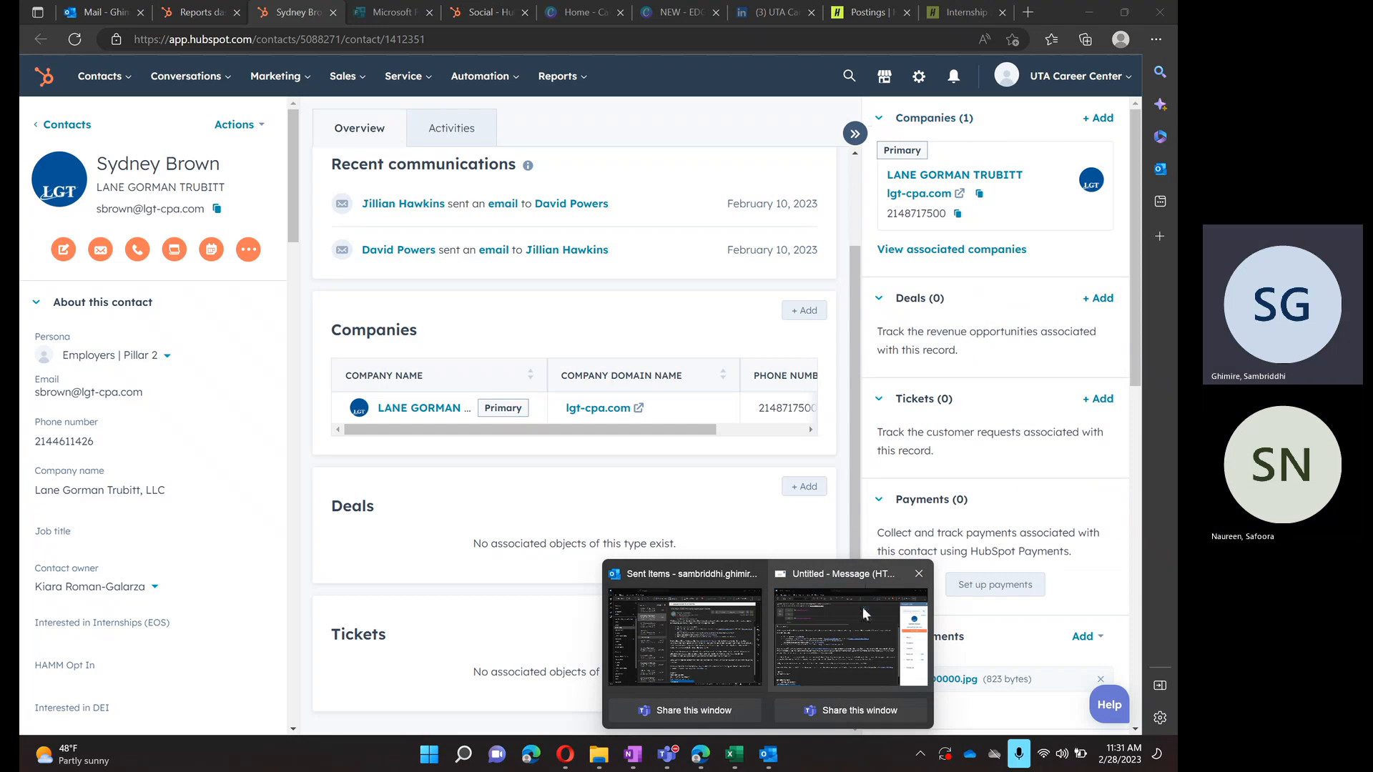
{"action": "left_click", "coordinate": [863, 607]}
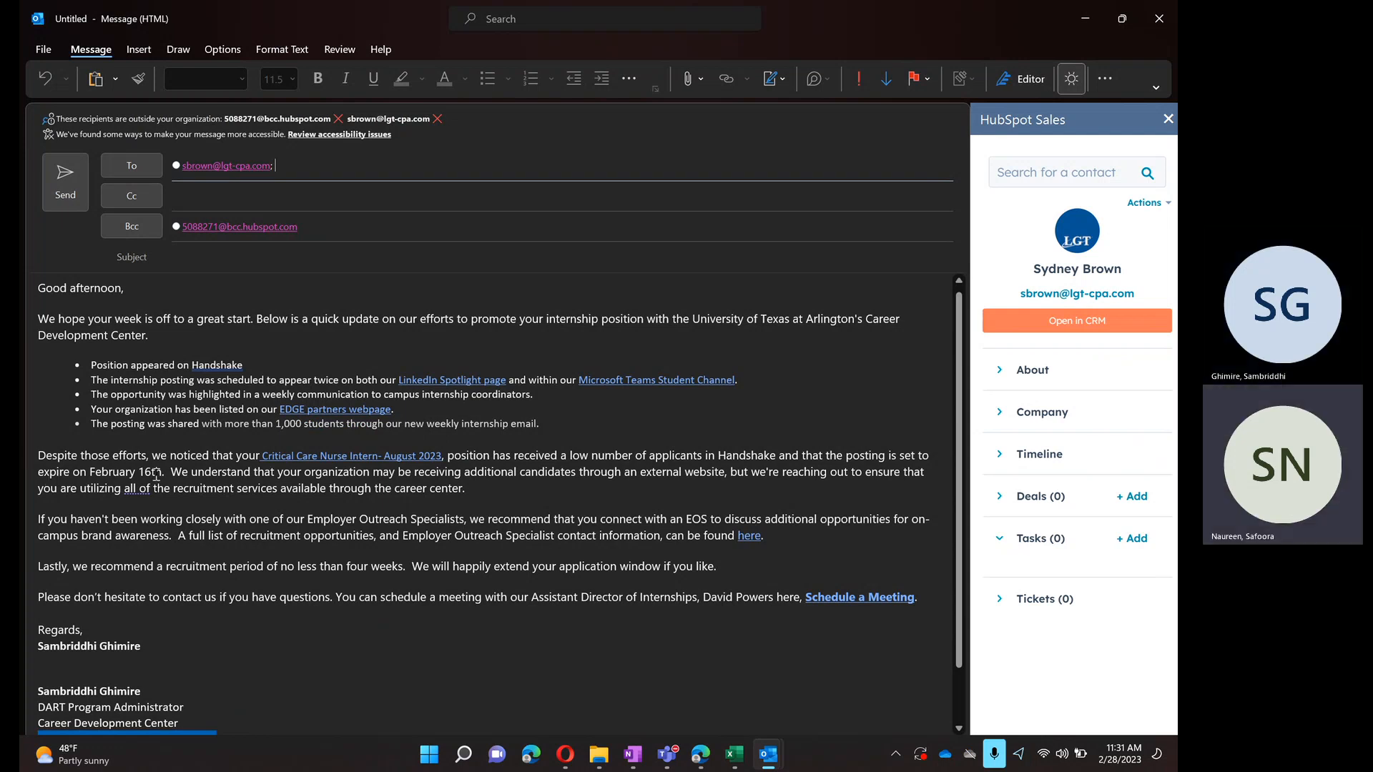
- Add the Assistant Director of Internships as the Cc recipient from the suggested contacts and move to the subject line
{"action": "left_click", "coordinate": [196, 203]}
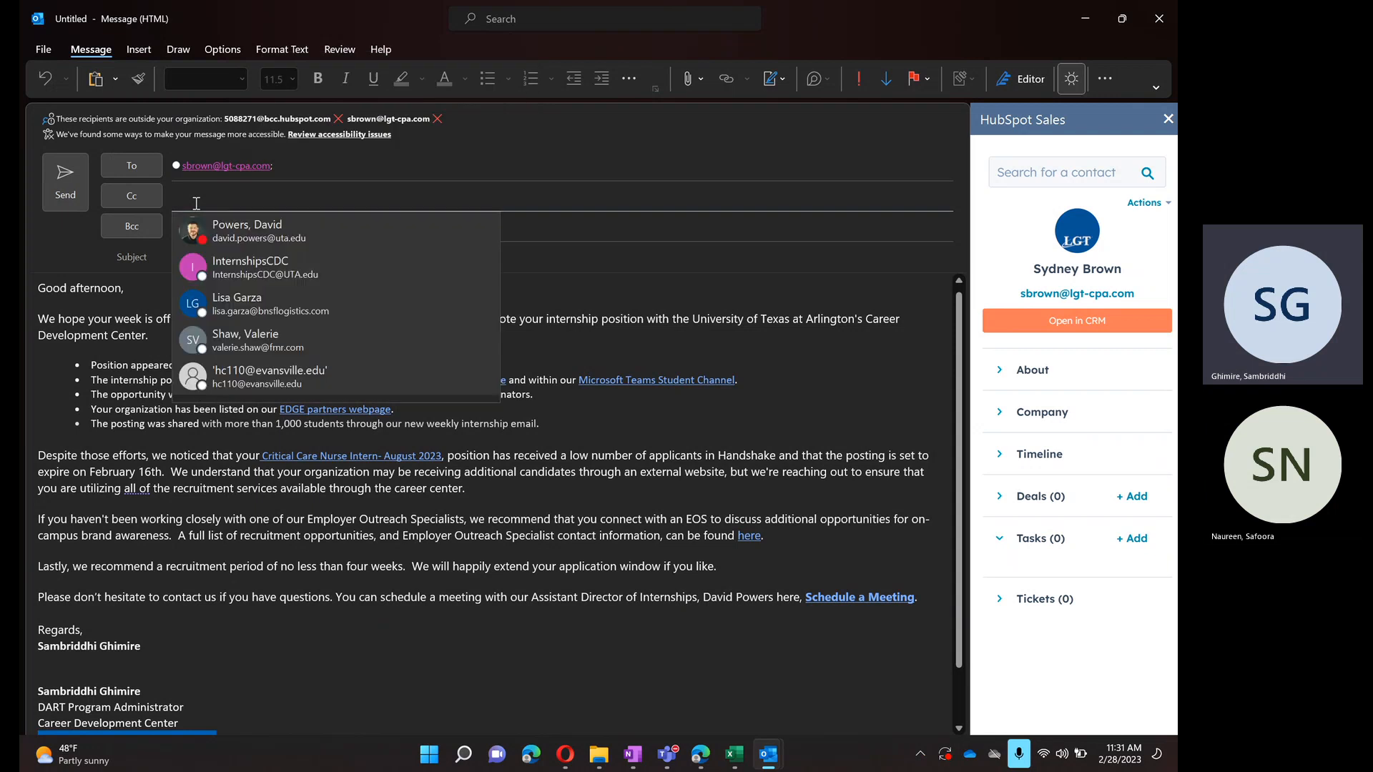
{"action": "left_click", "coordinate": [218, 248]}
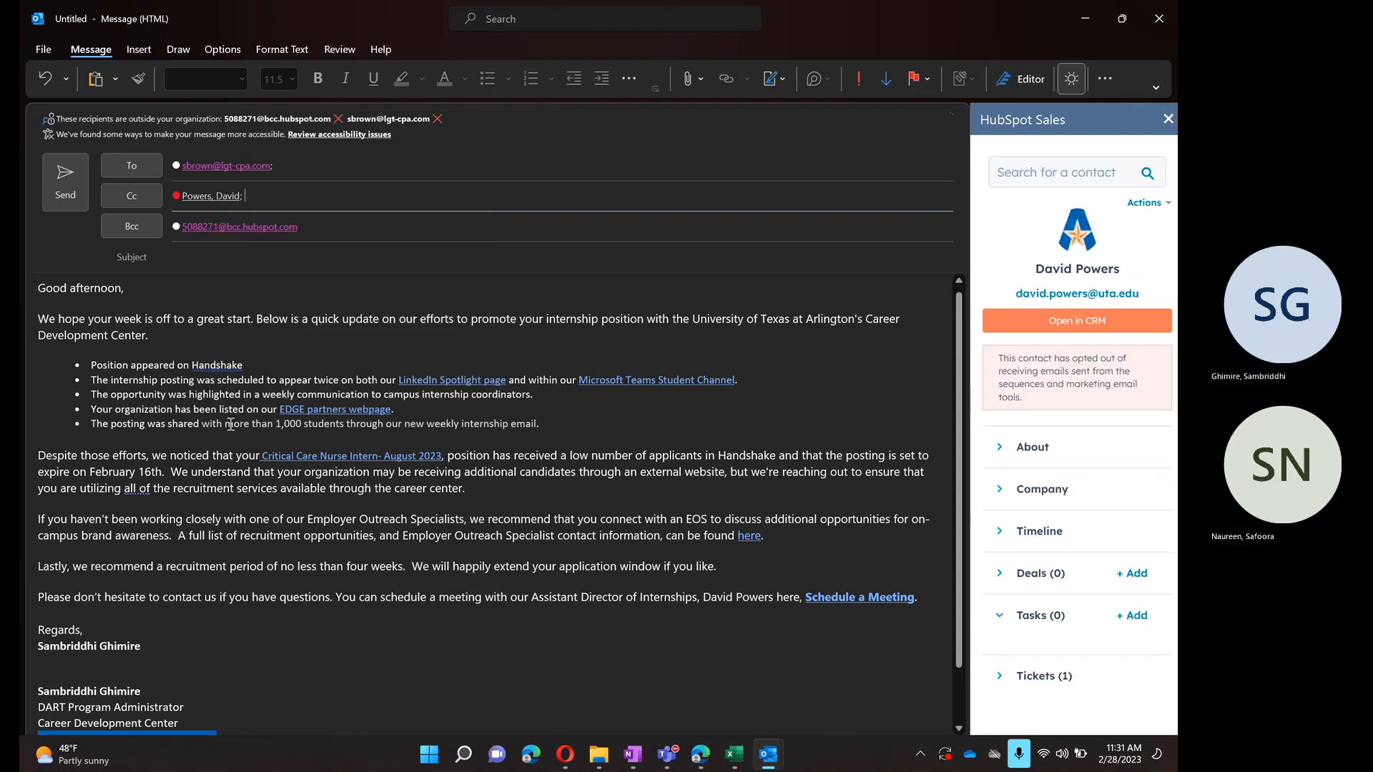
{"action": "left_click", "coordinate": [259, 253]}
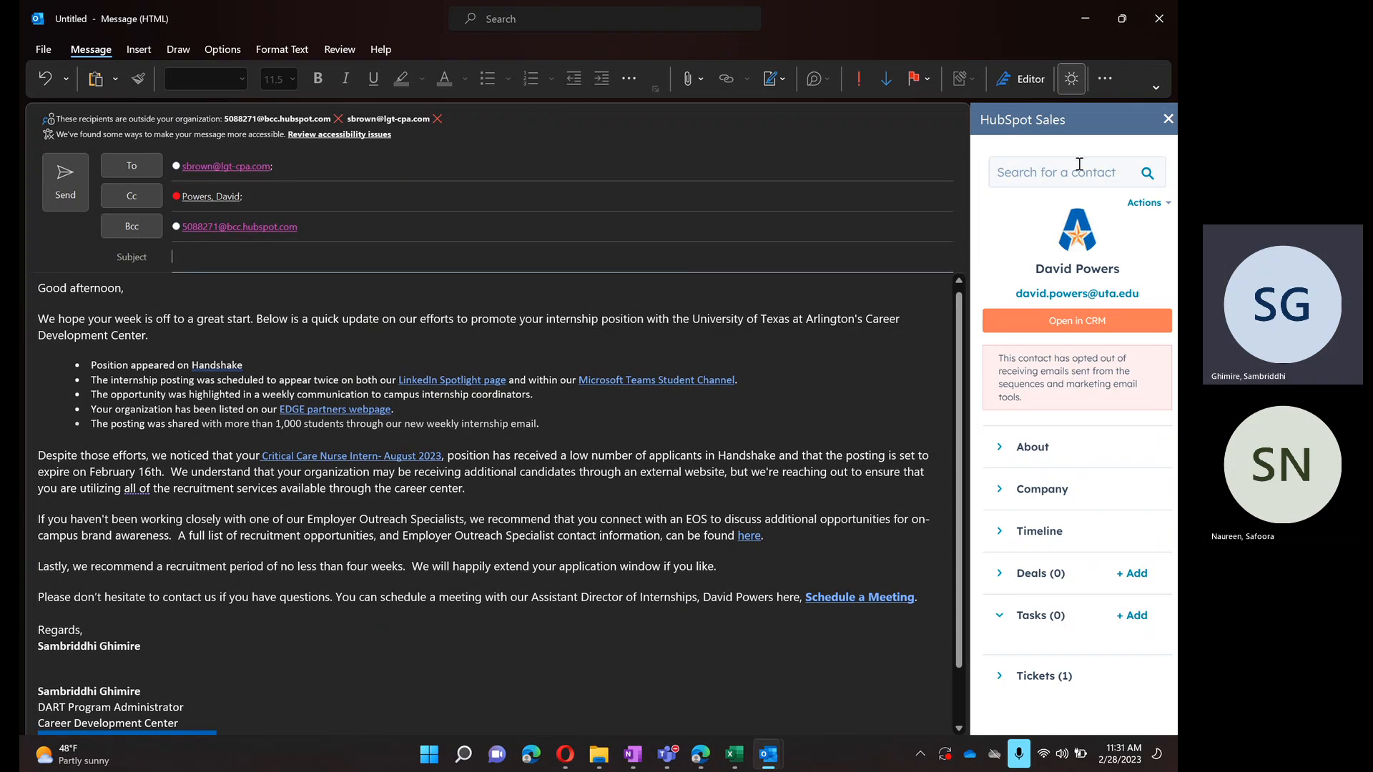
- Close the unsent draft message and switch to the Handshake Approval Review/Low Applicant Report meeting in Teams
{"action": "left_click", "coordinate": [1159, 18]}
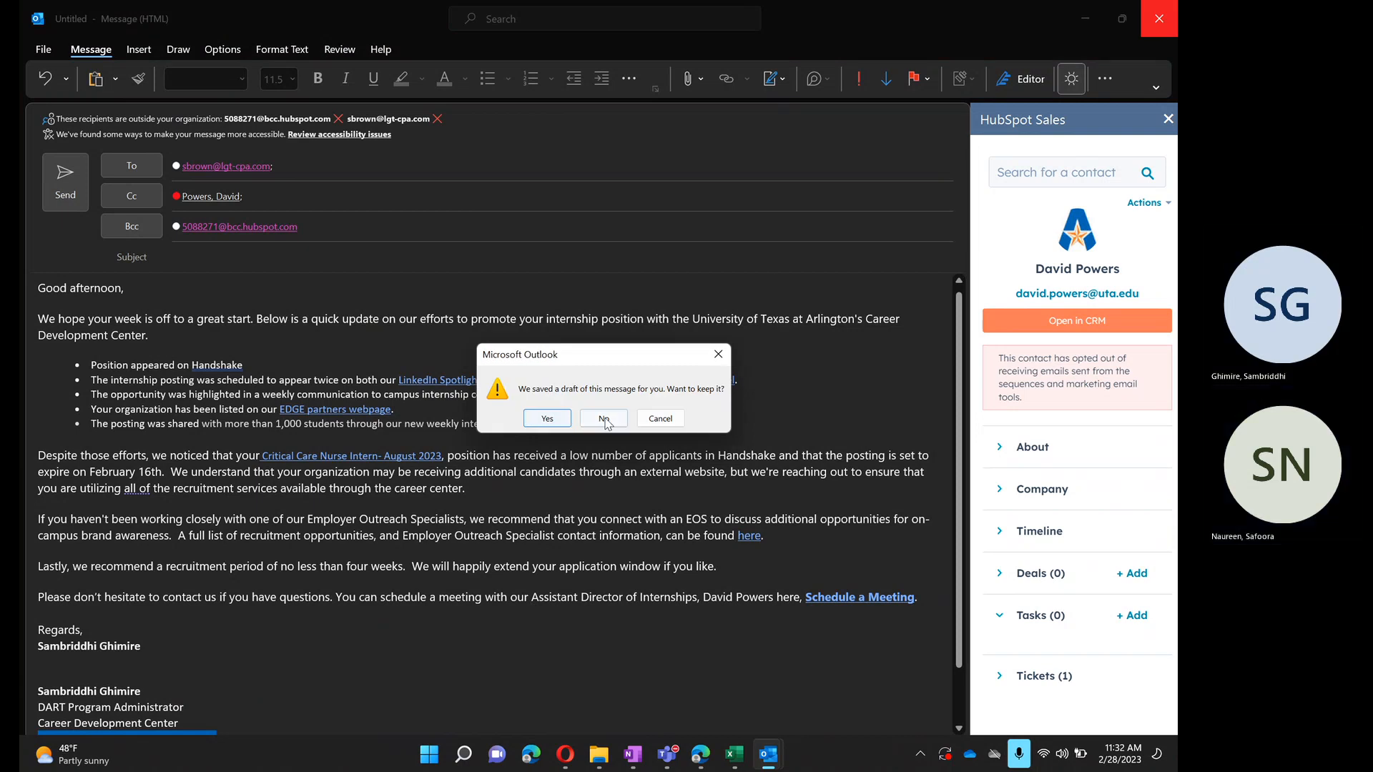
{"action": "left_click", "coordinate": [566, 419]}
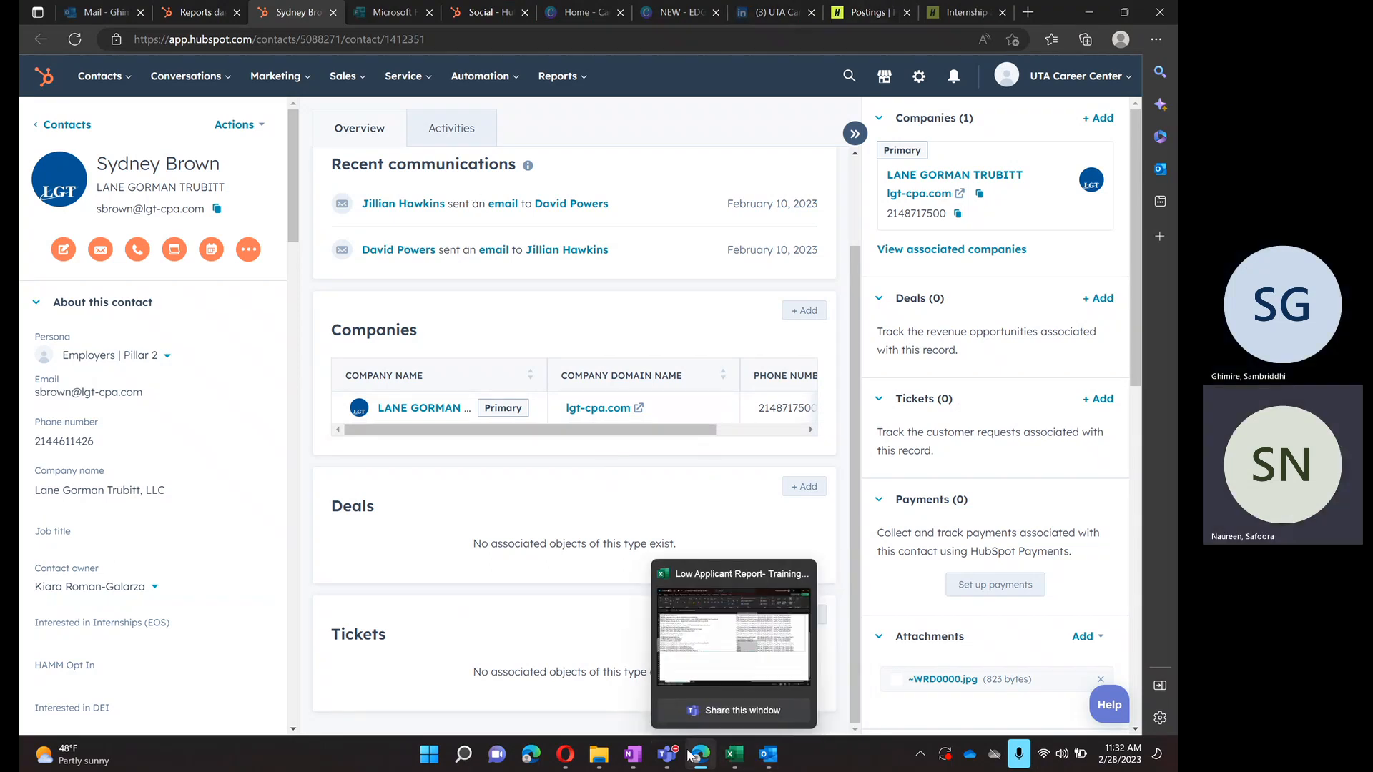
{"action": "mouse_move", "coordinate": [669, 754]}
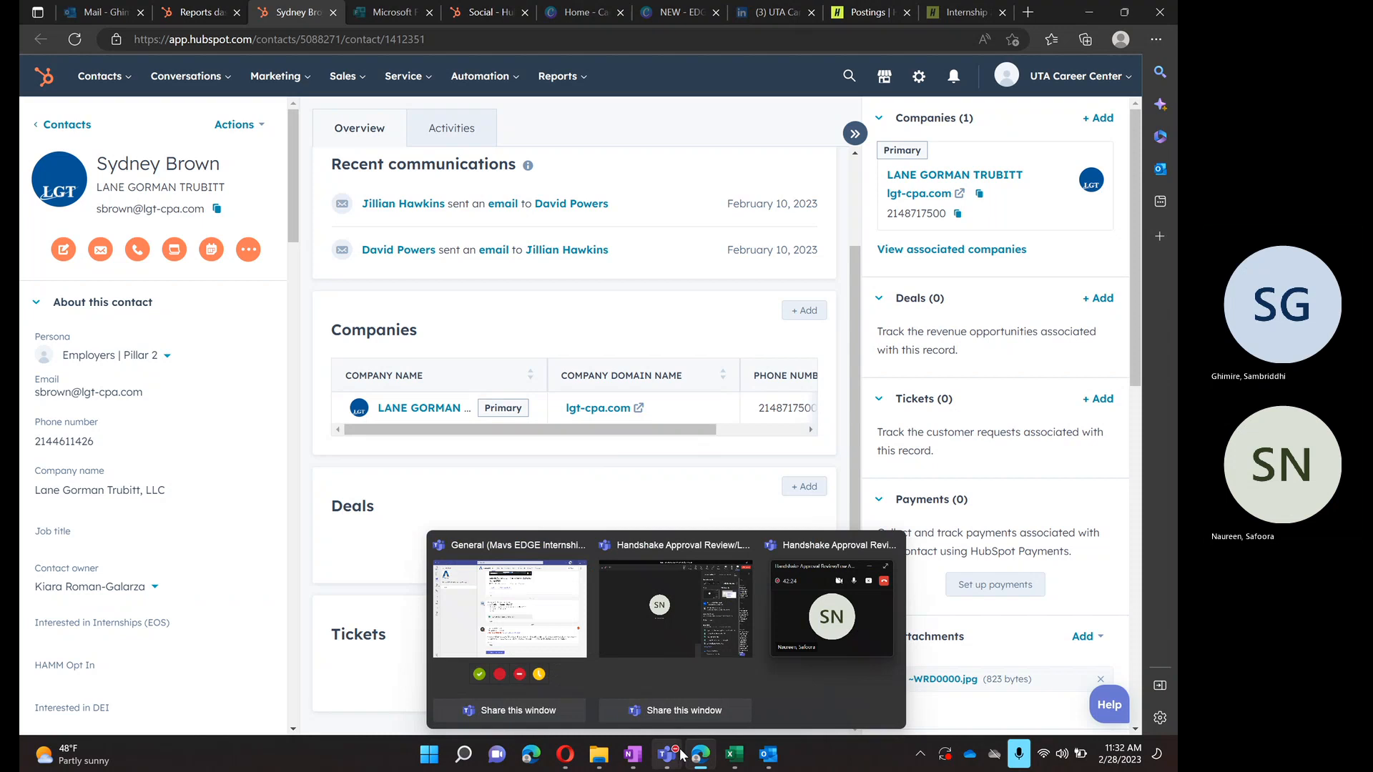
{"action": "left_click", "coordinate": [688, 606]}
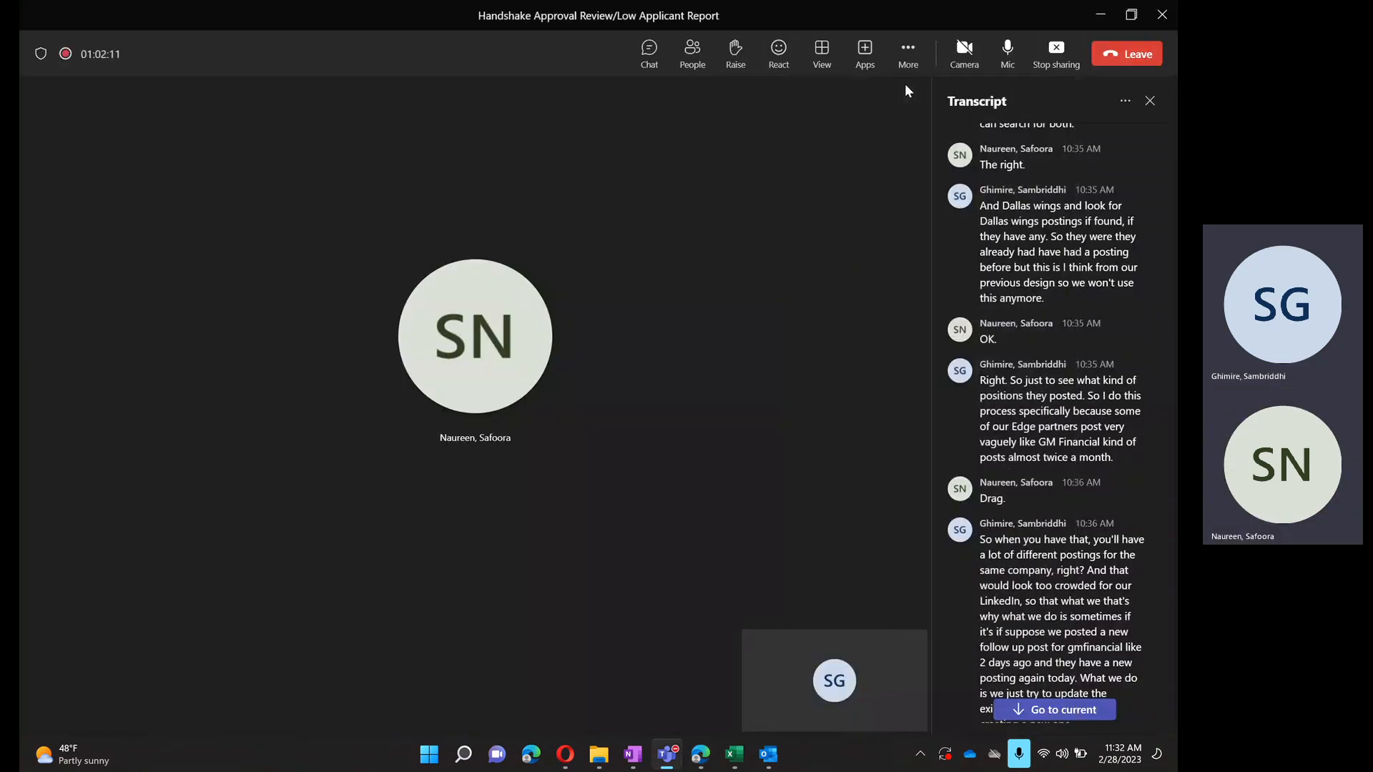